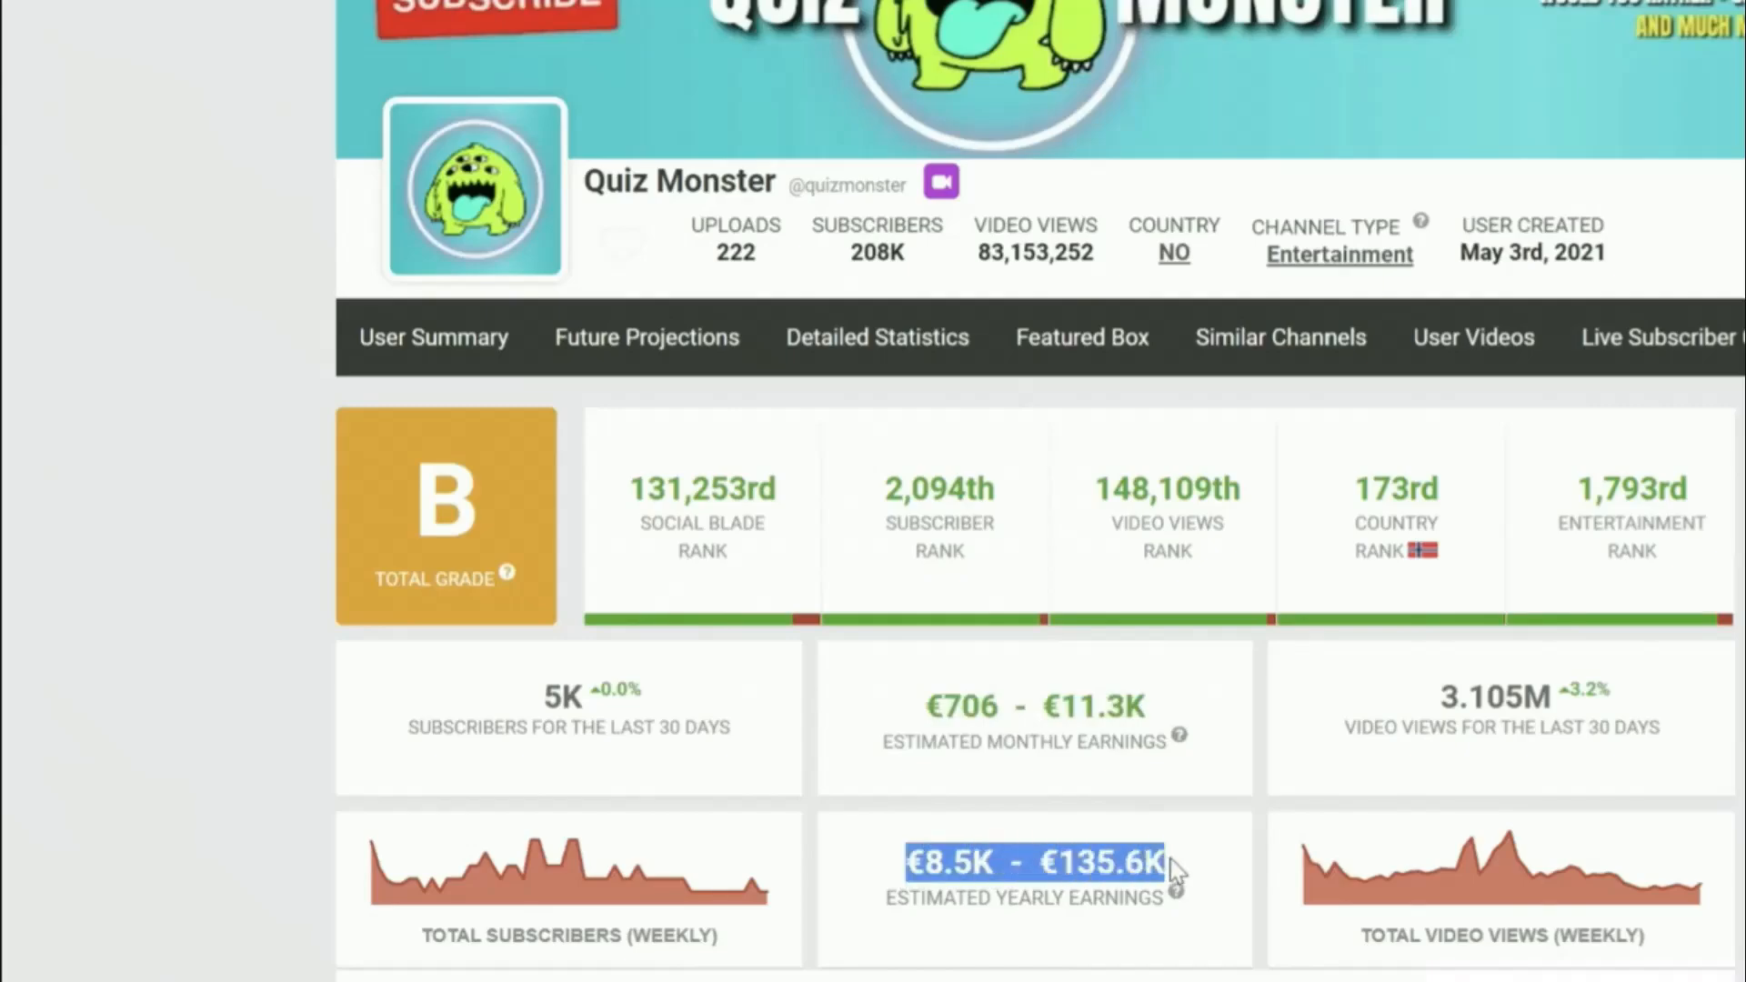
scroll(1172, 858, "up", 1)
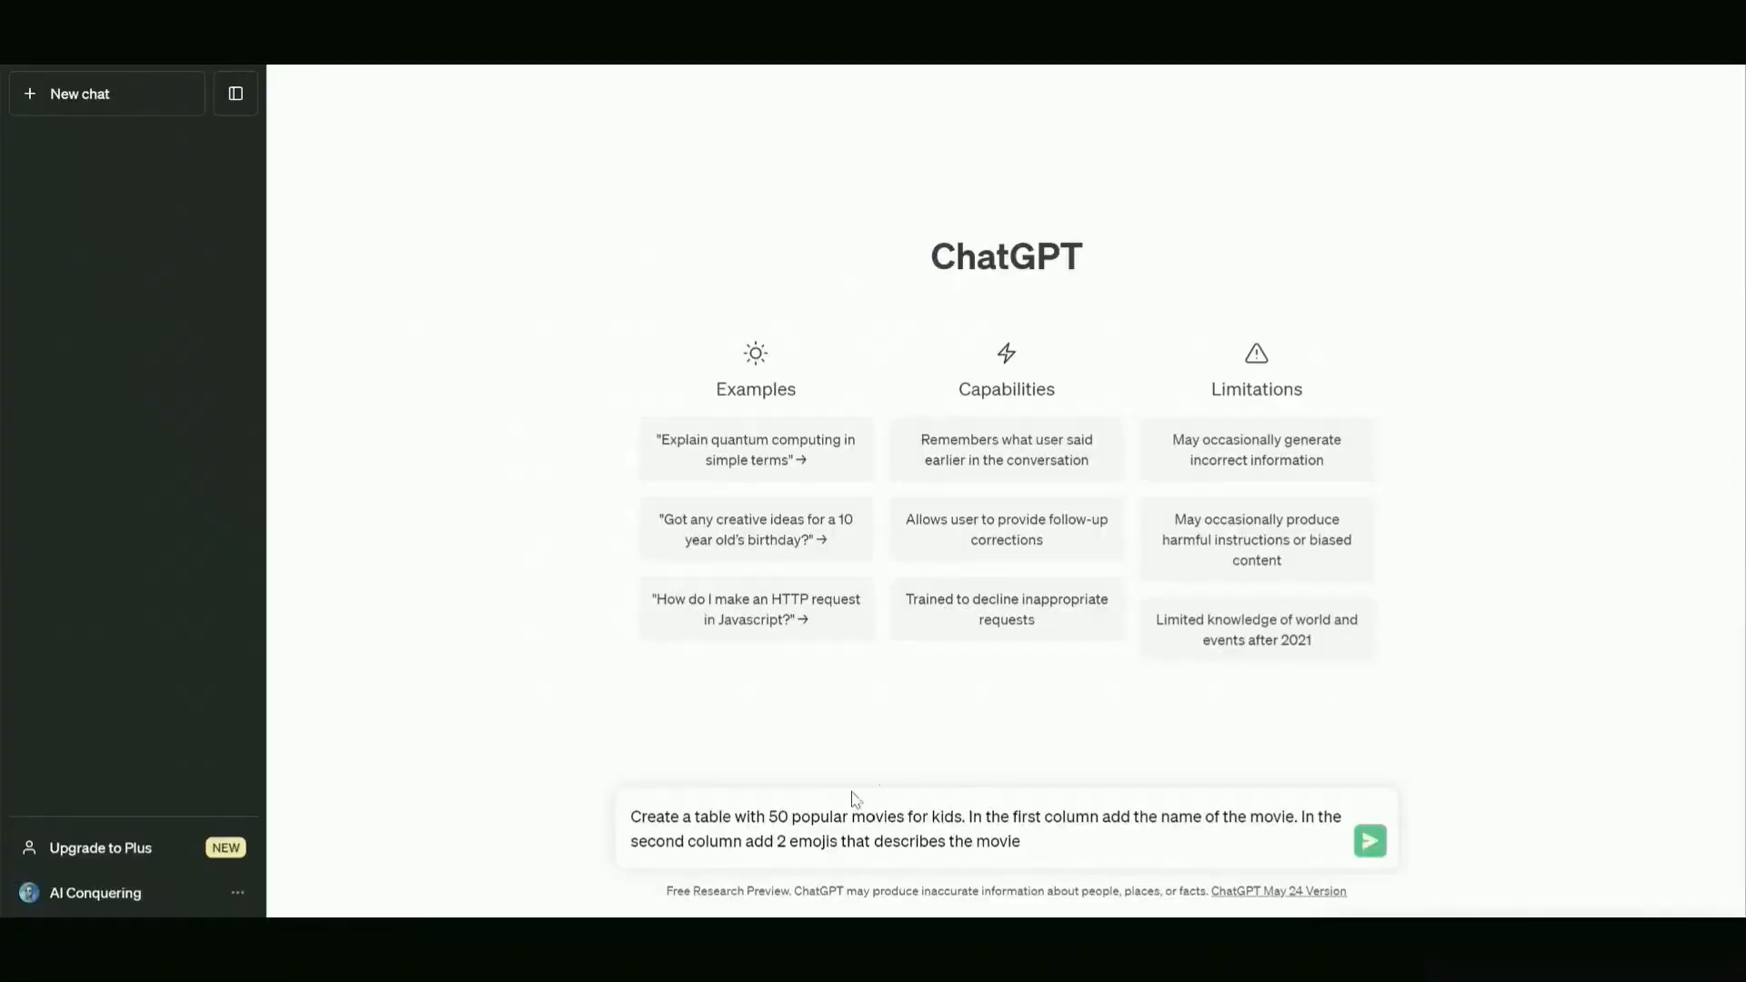
Submit the prompt requesting a table of 50 popular kids' movies, with names in the first column and 2 describing emojis in the second
left_click_drag(801, 817, 904, 817)
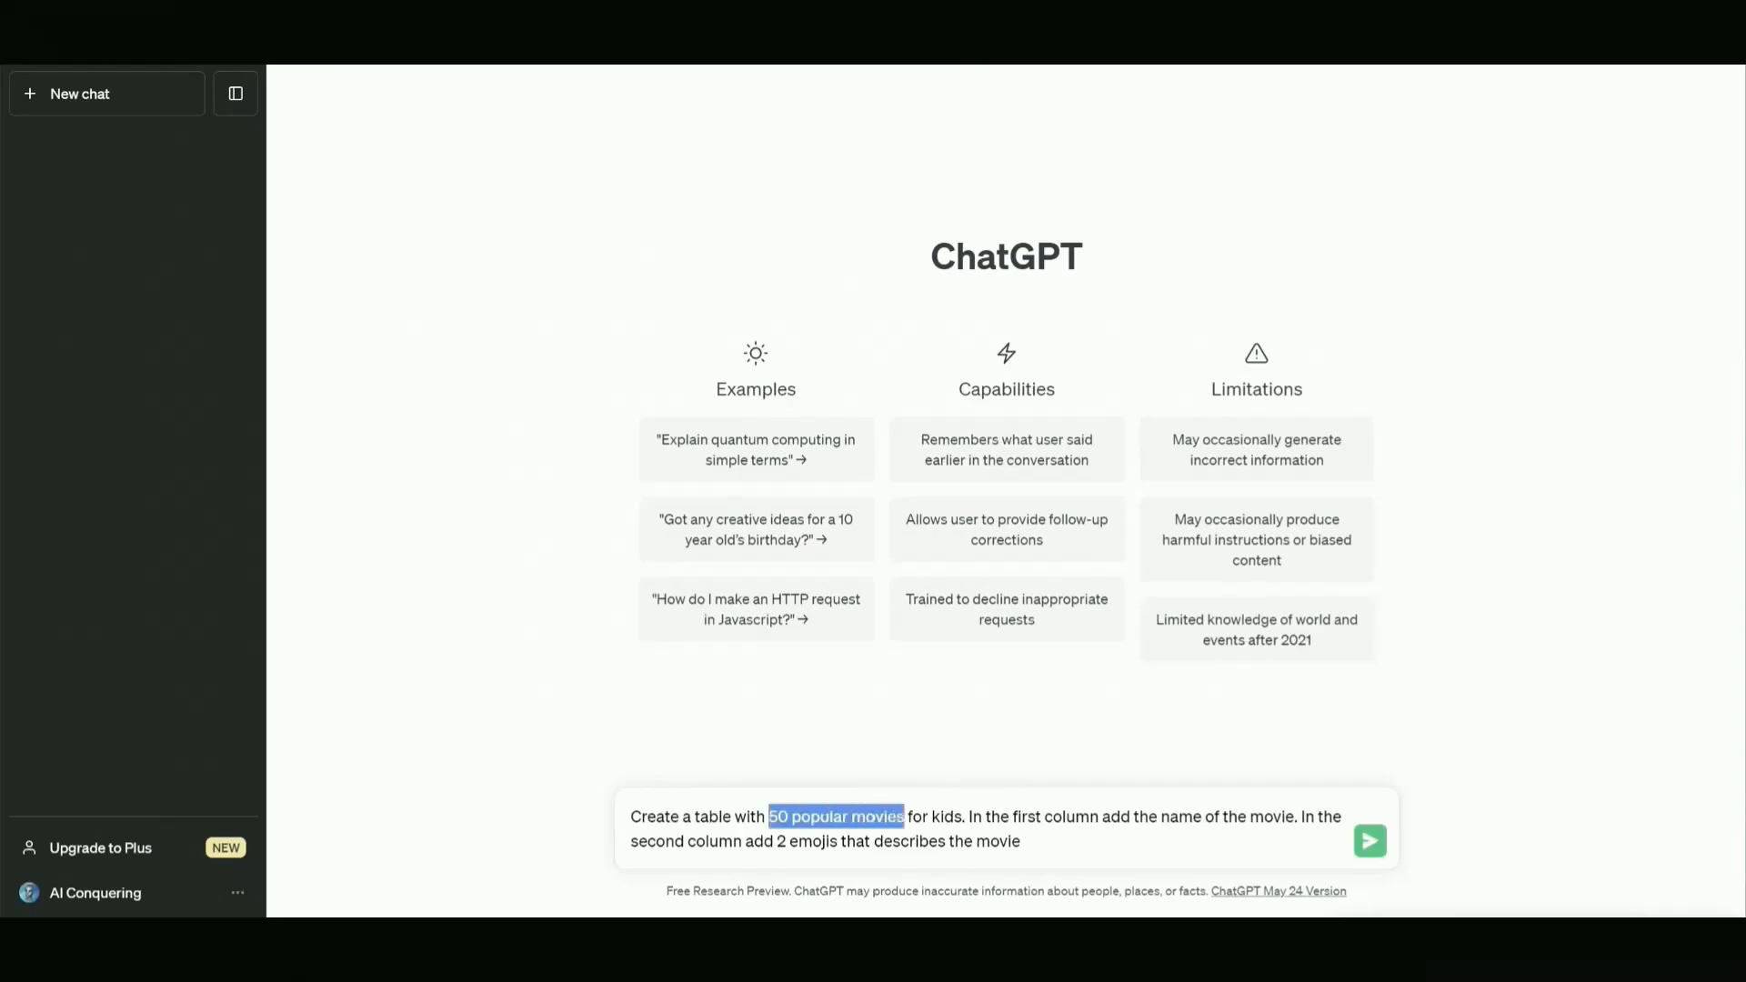
left_click_drag(1161, 817, 1294, 817)
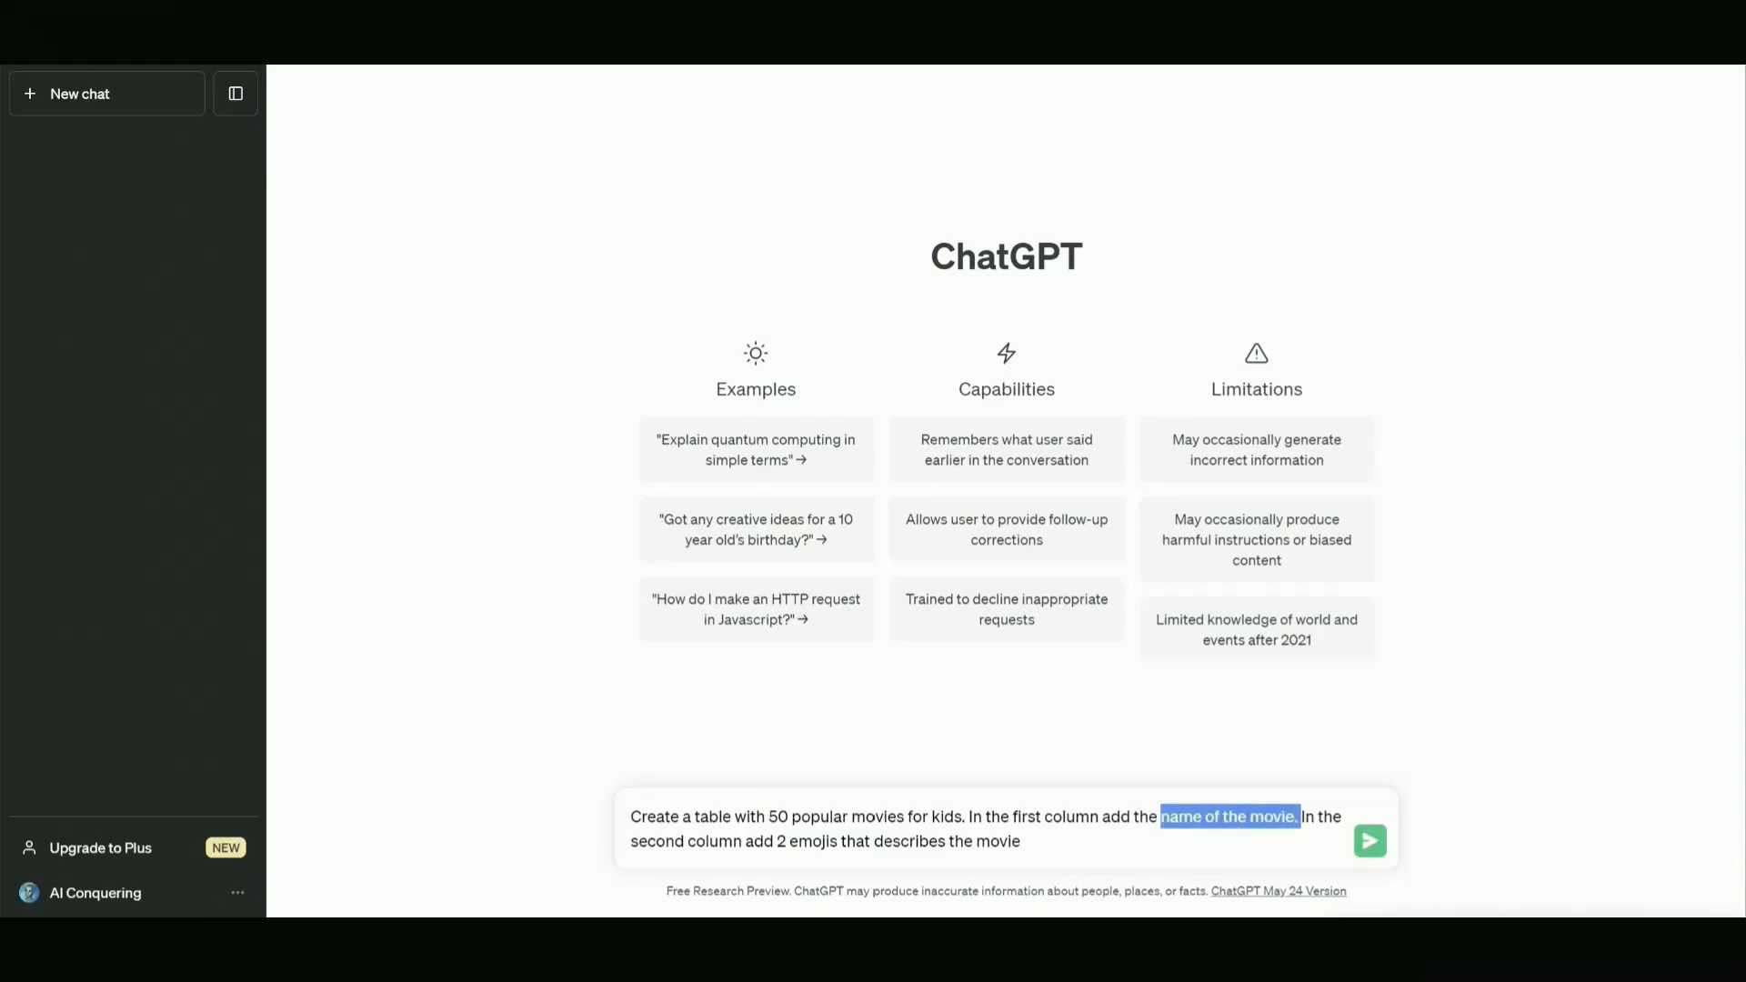
left_click_drag(746, 842, 841, 842)
left_click(1021, 841)
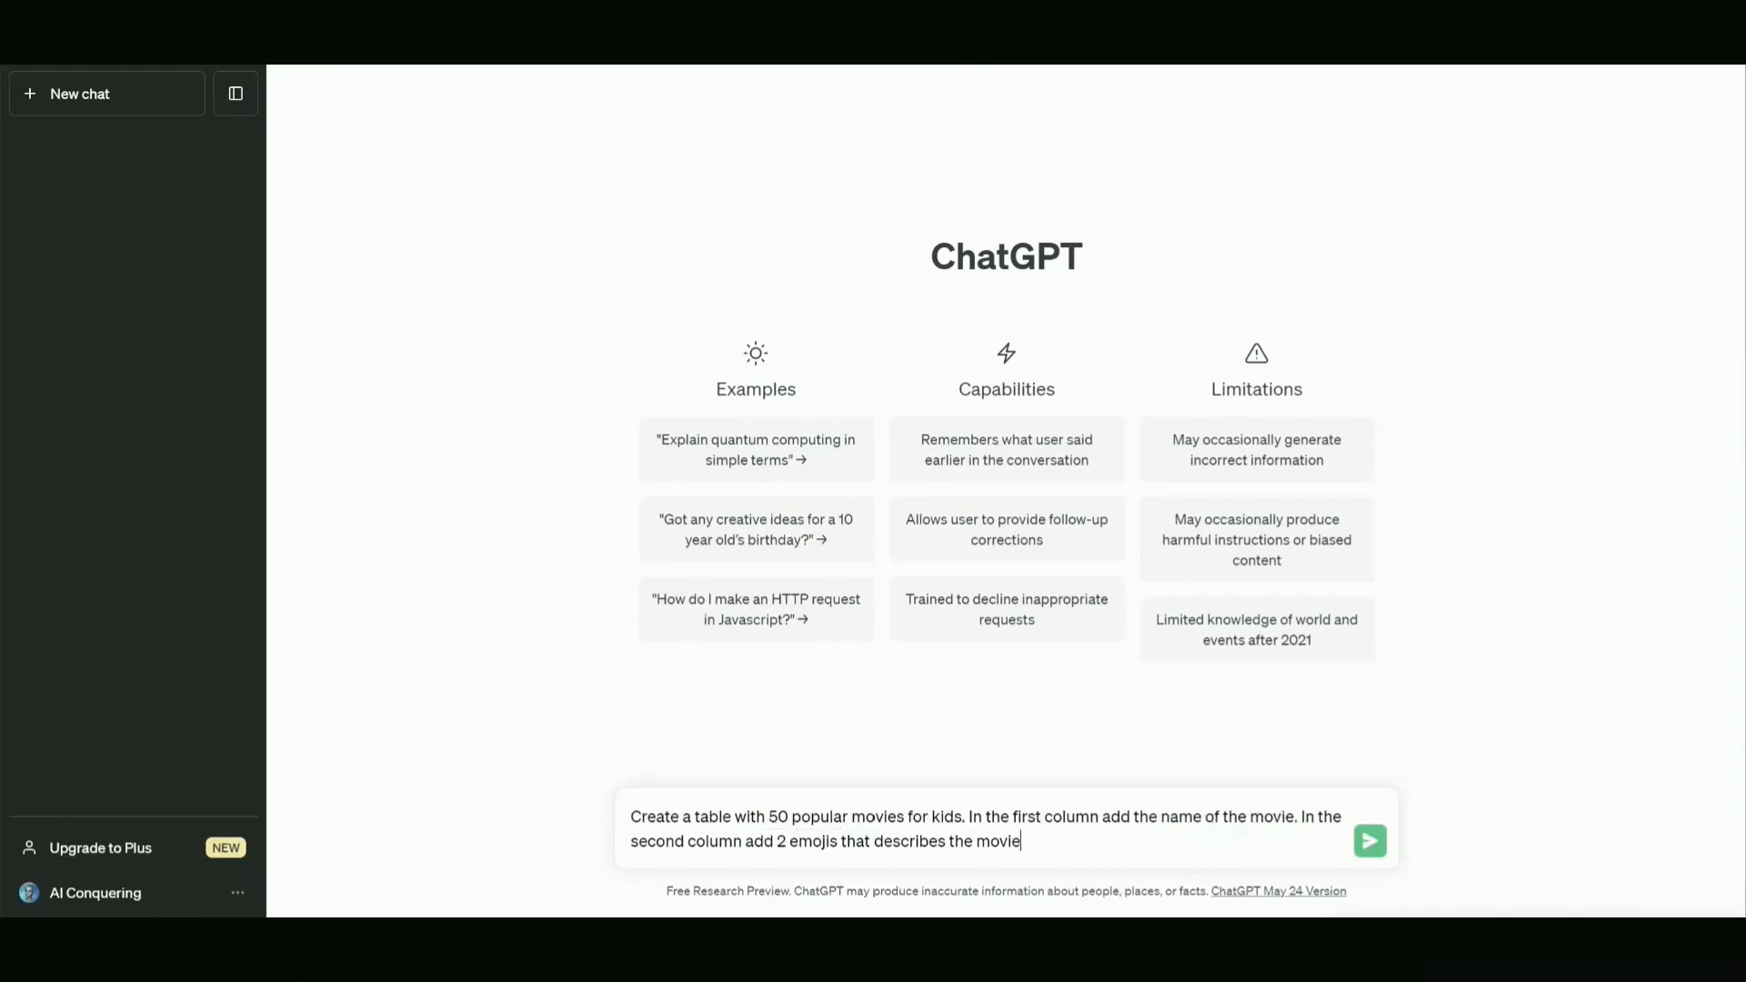
left_click(1371, 844)
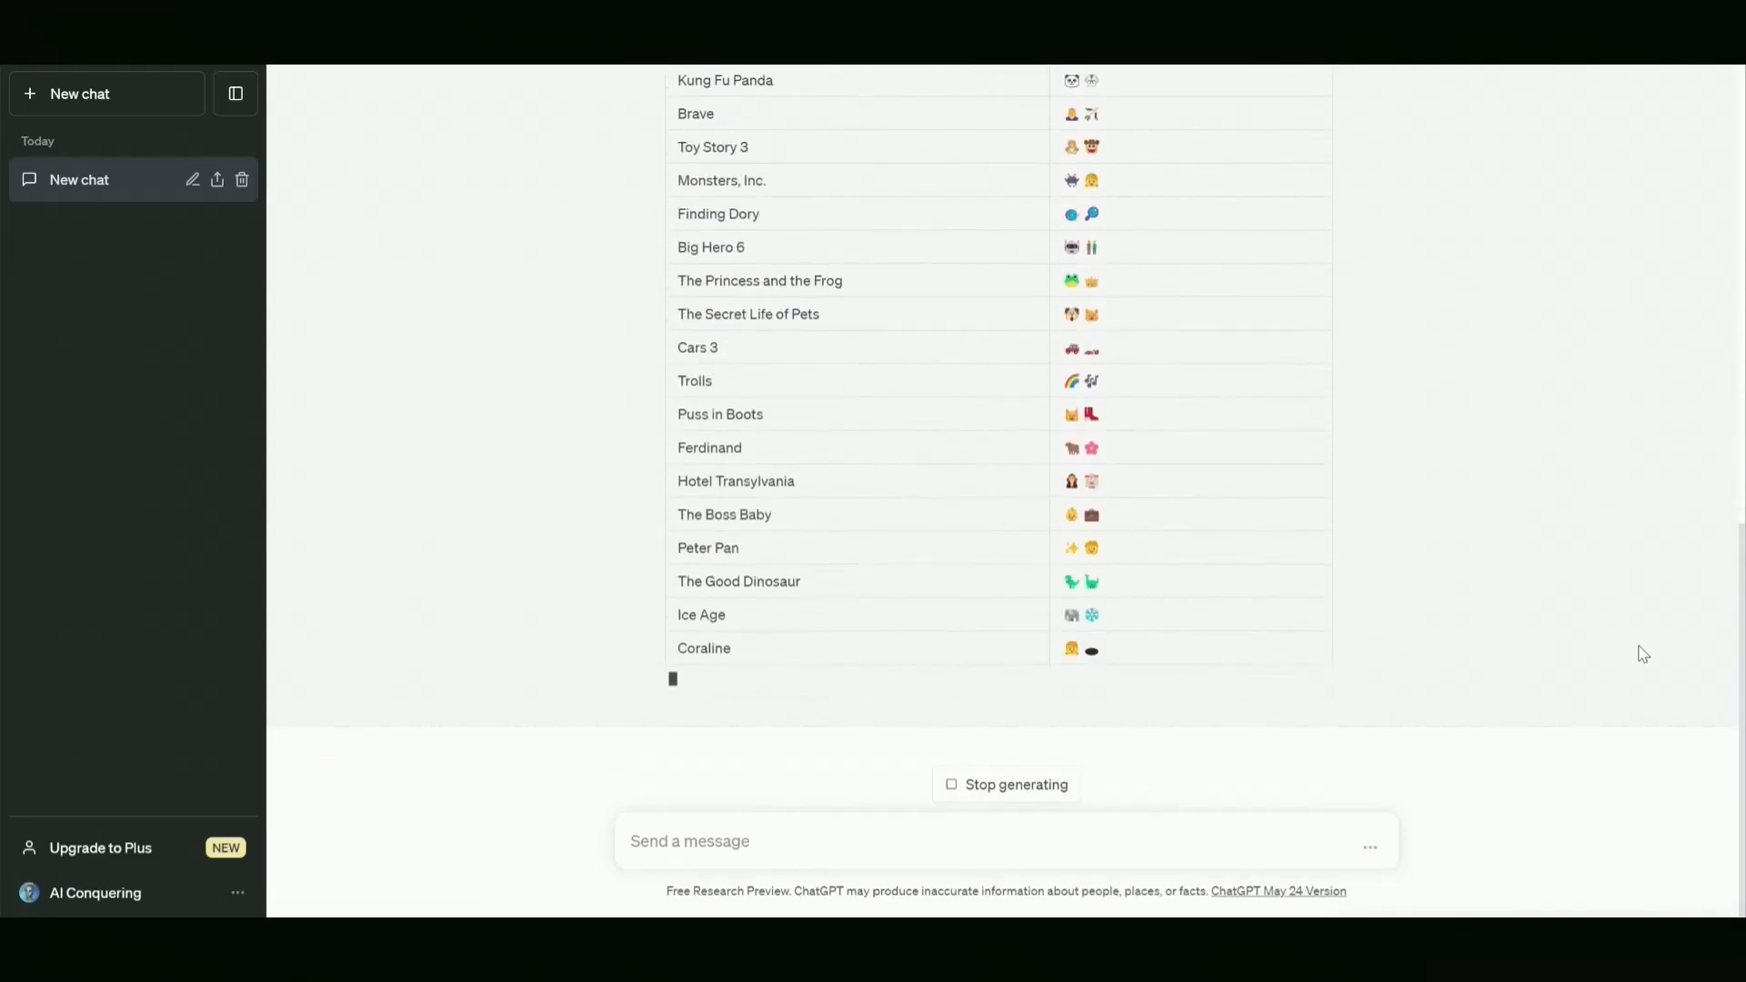
Send "continue" to get the remaining movies and look through the whole movie and emoji table
type("continue")
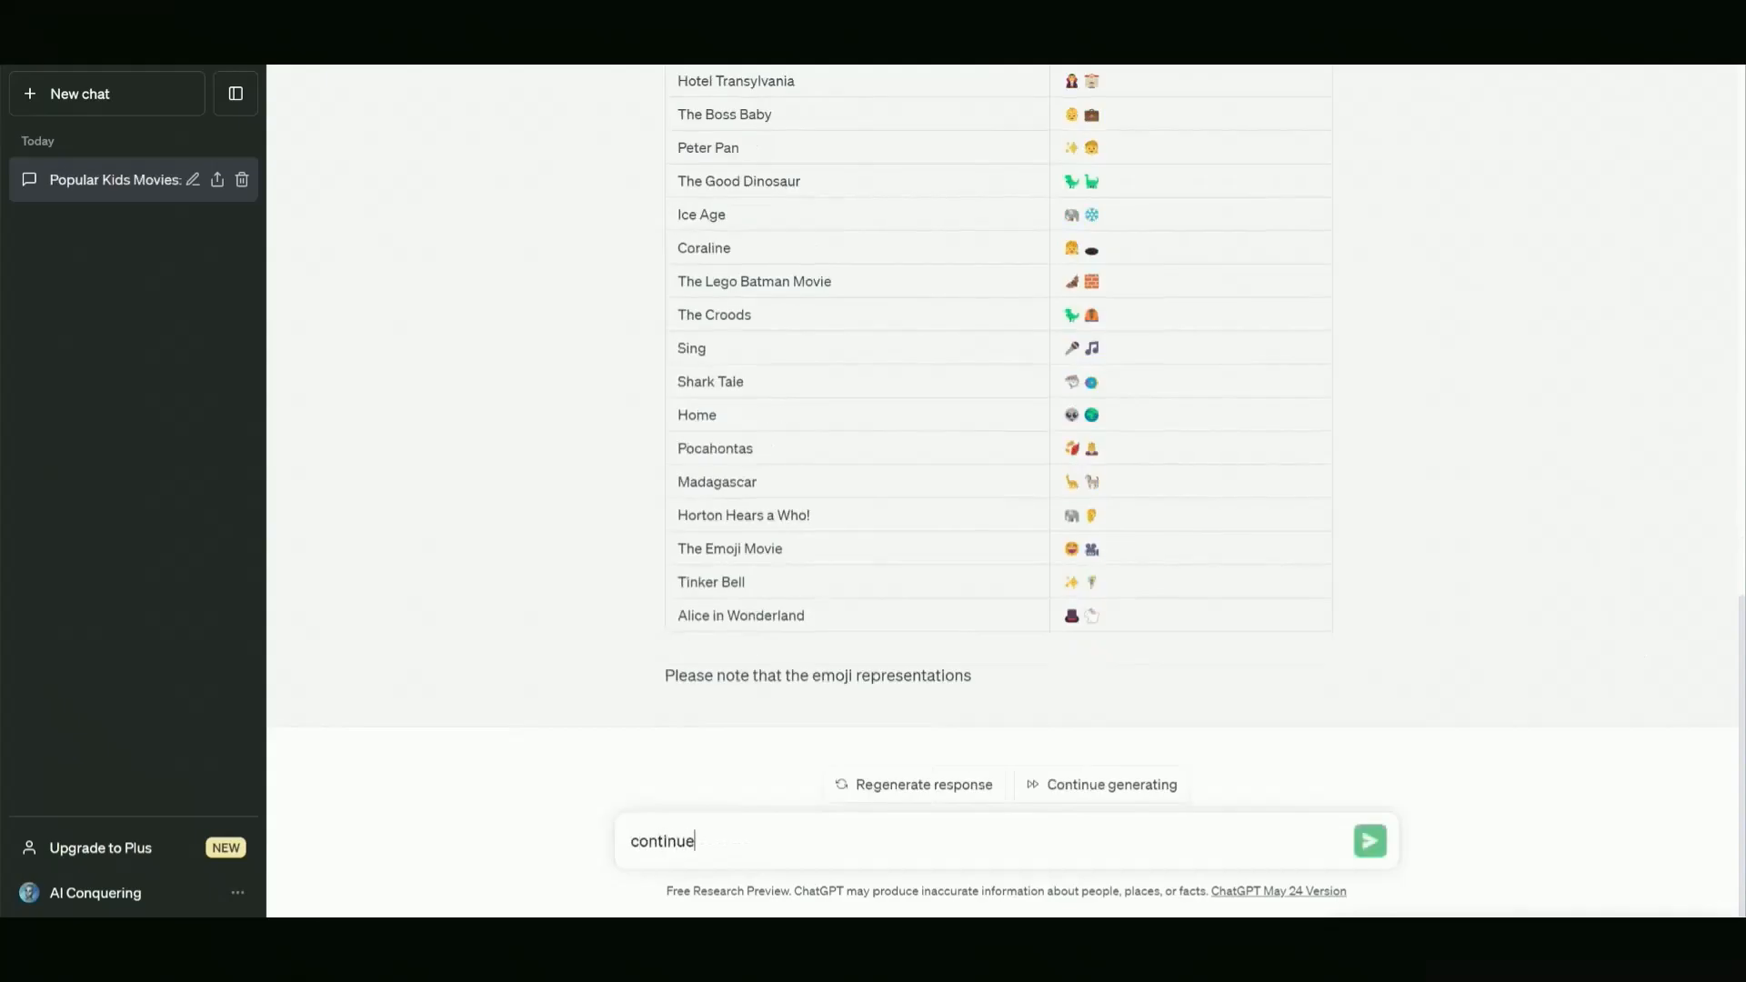
key("Return")
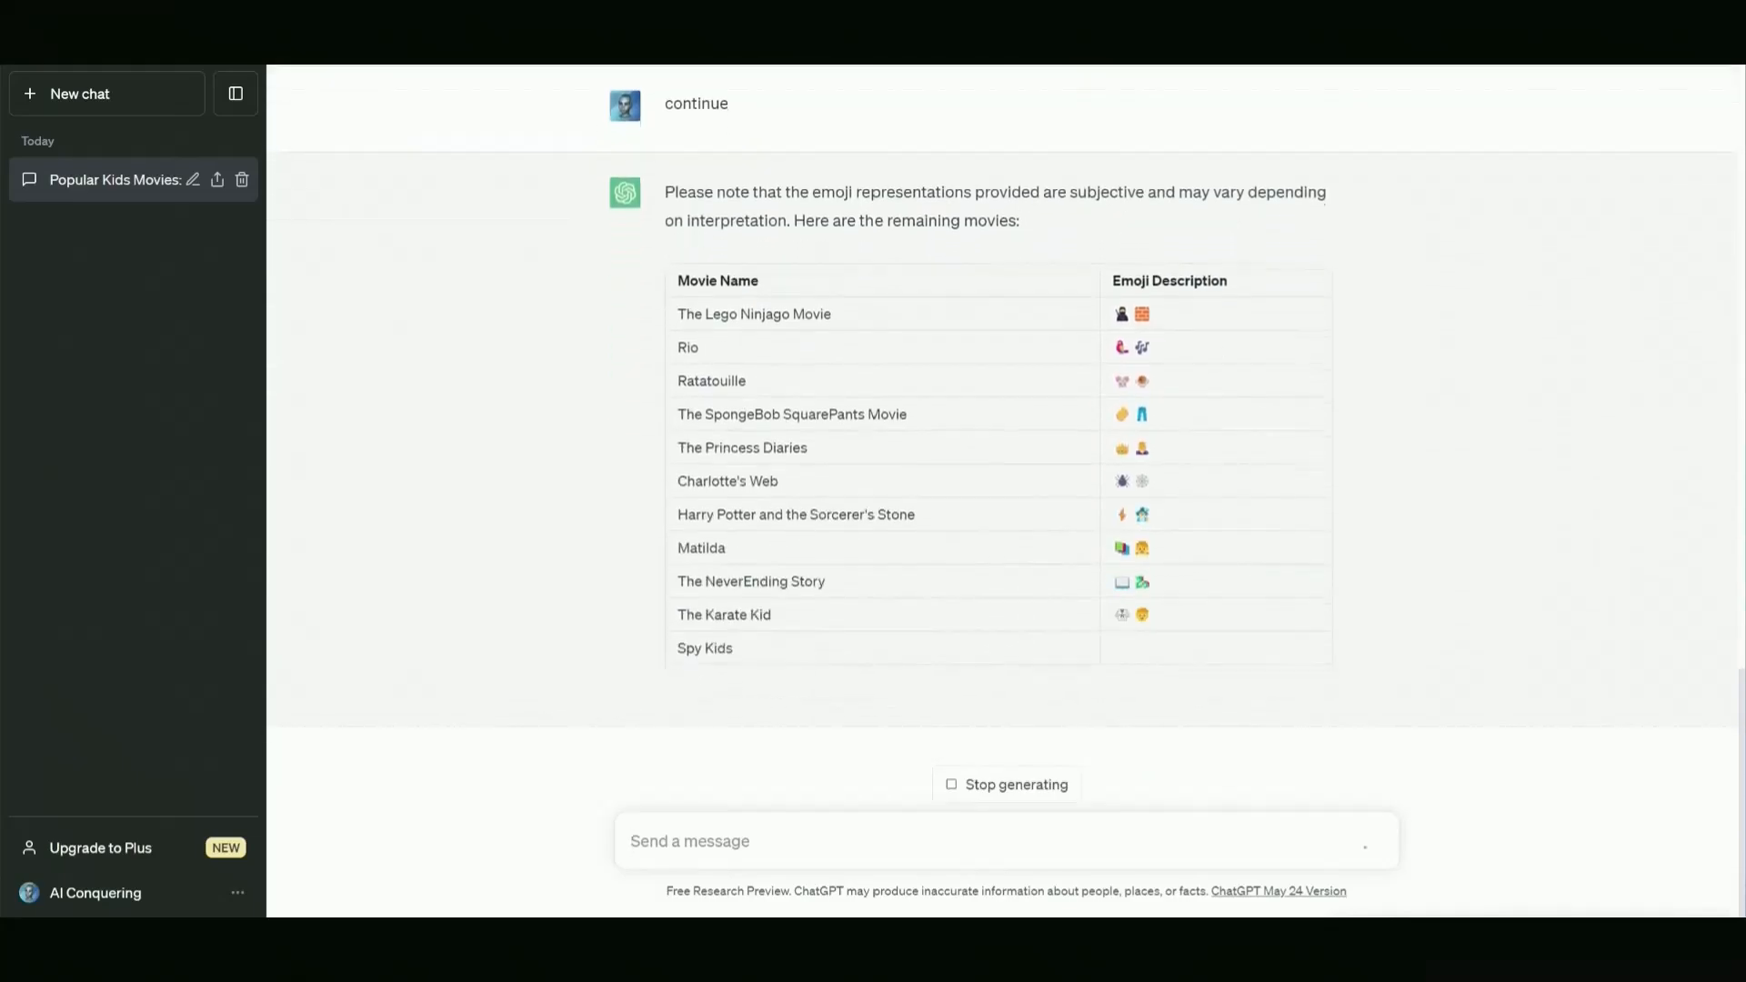
scroll(1432, 370, "up", 15)
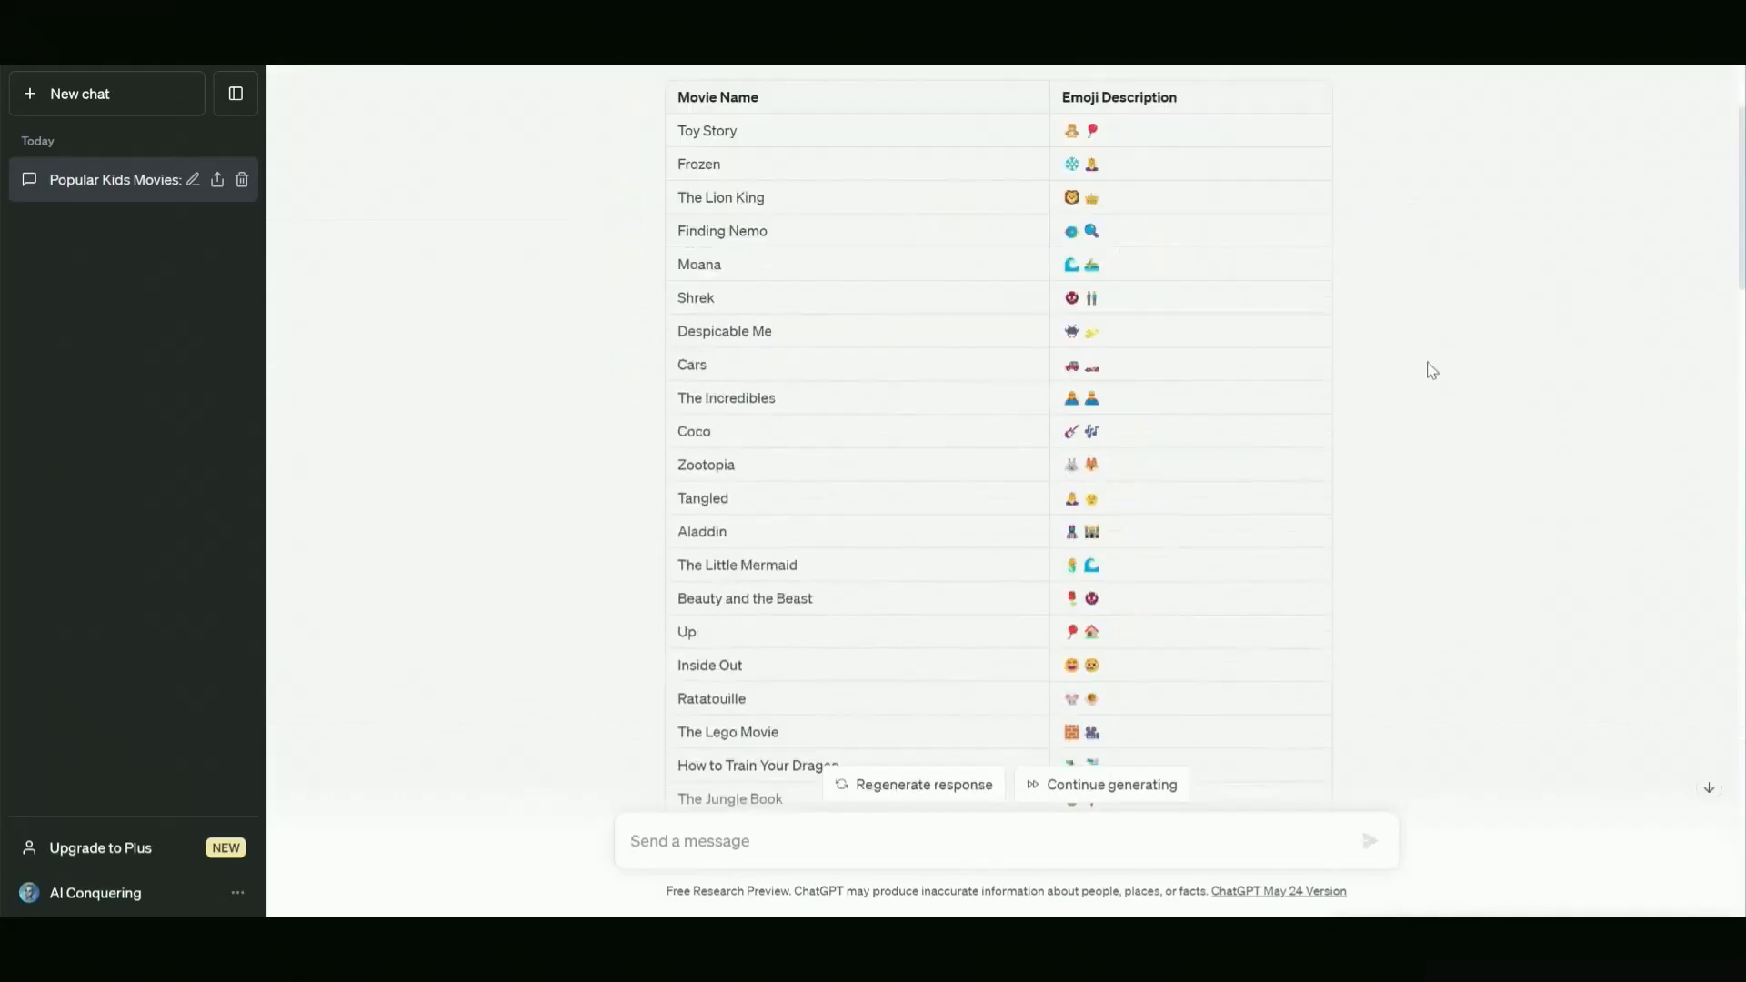
scroll(1433, 370, "down", 15)
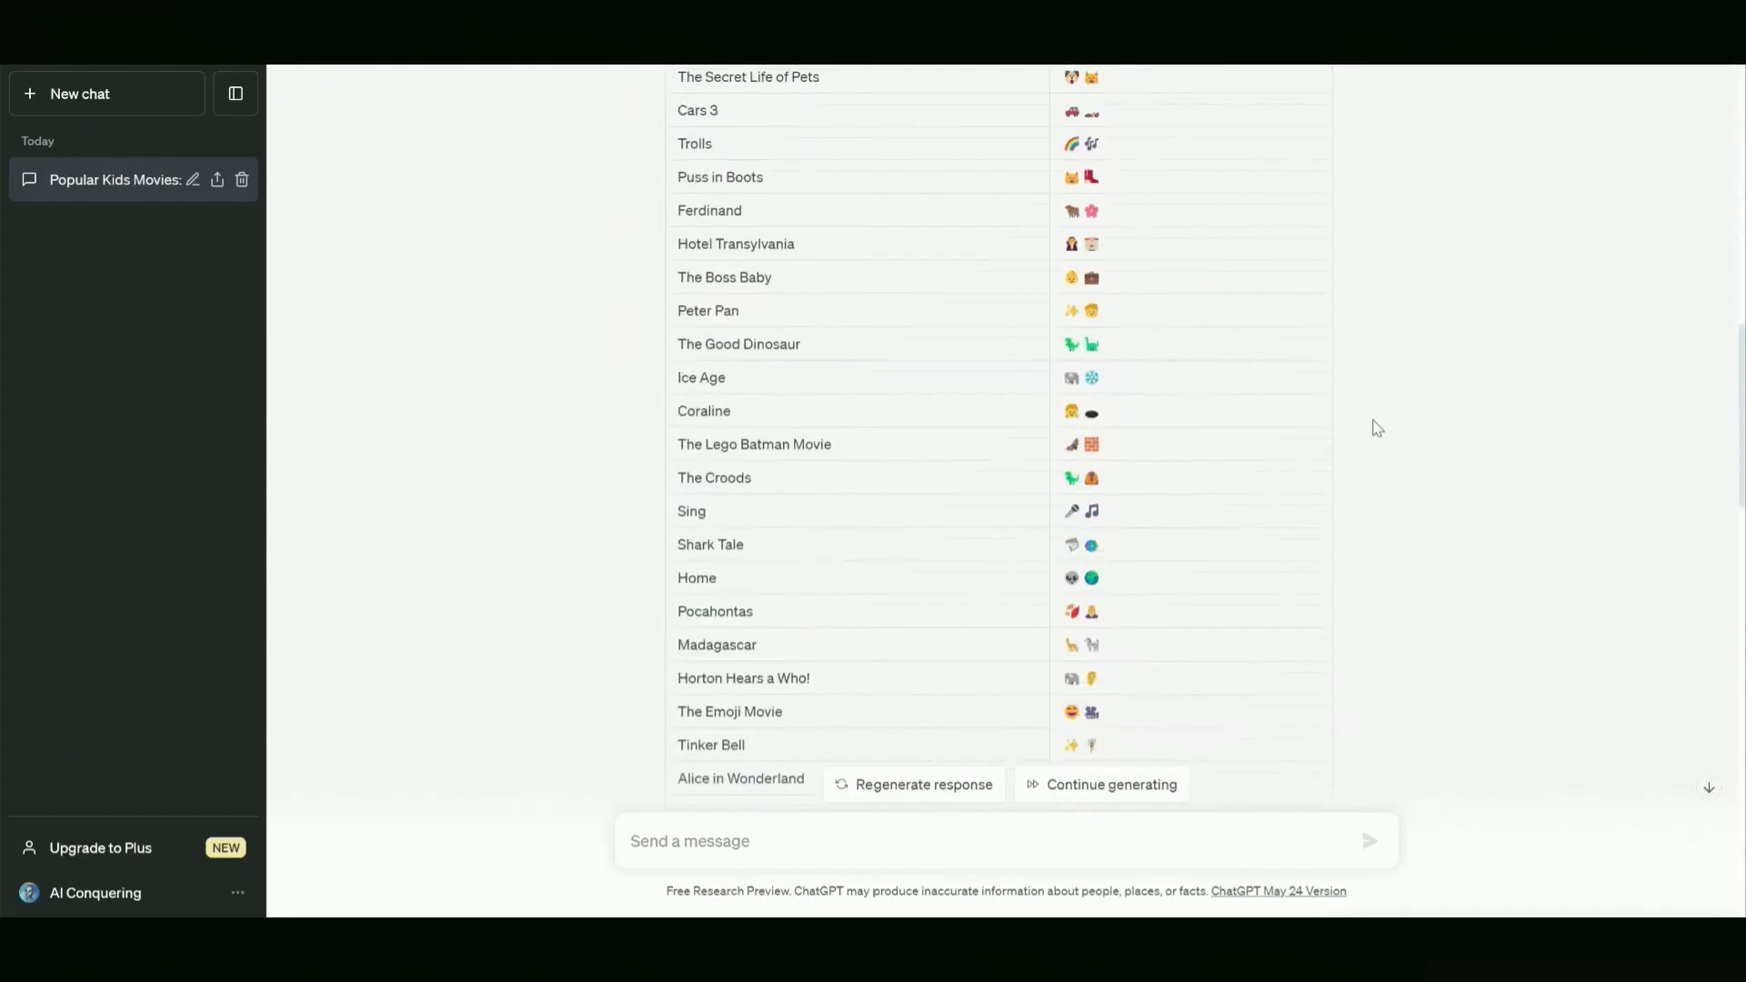
scroll(1376, 433, "down", 10)
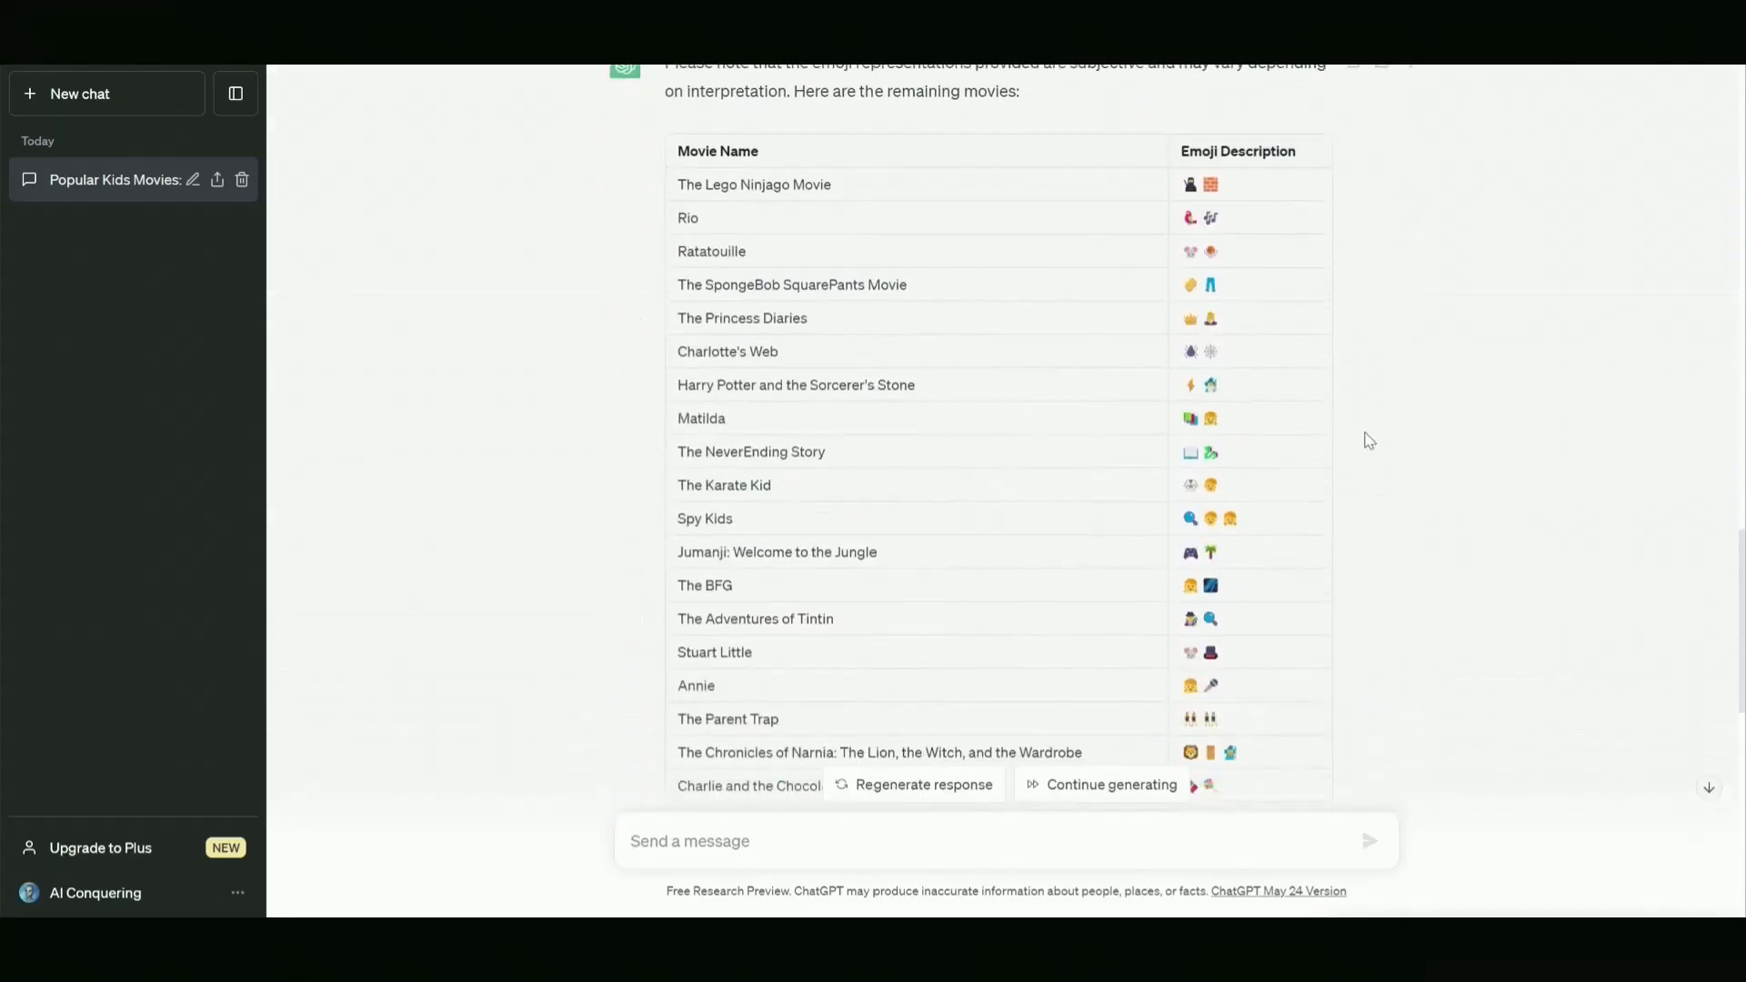
scroll(1370, 441, "down", 8)
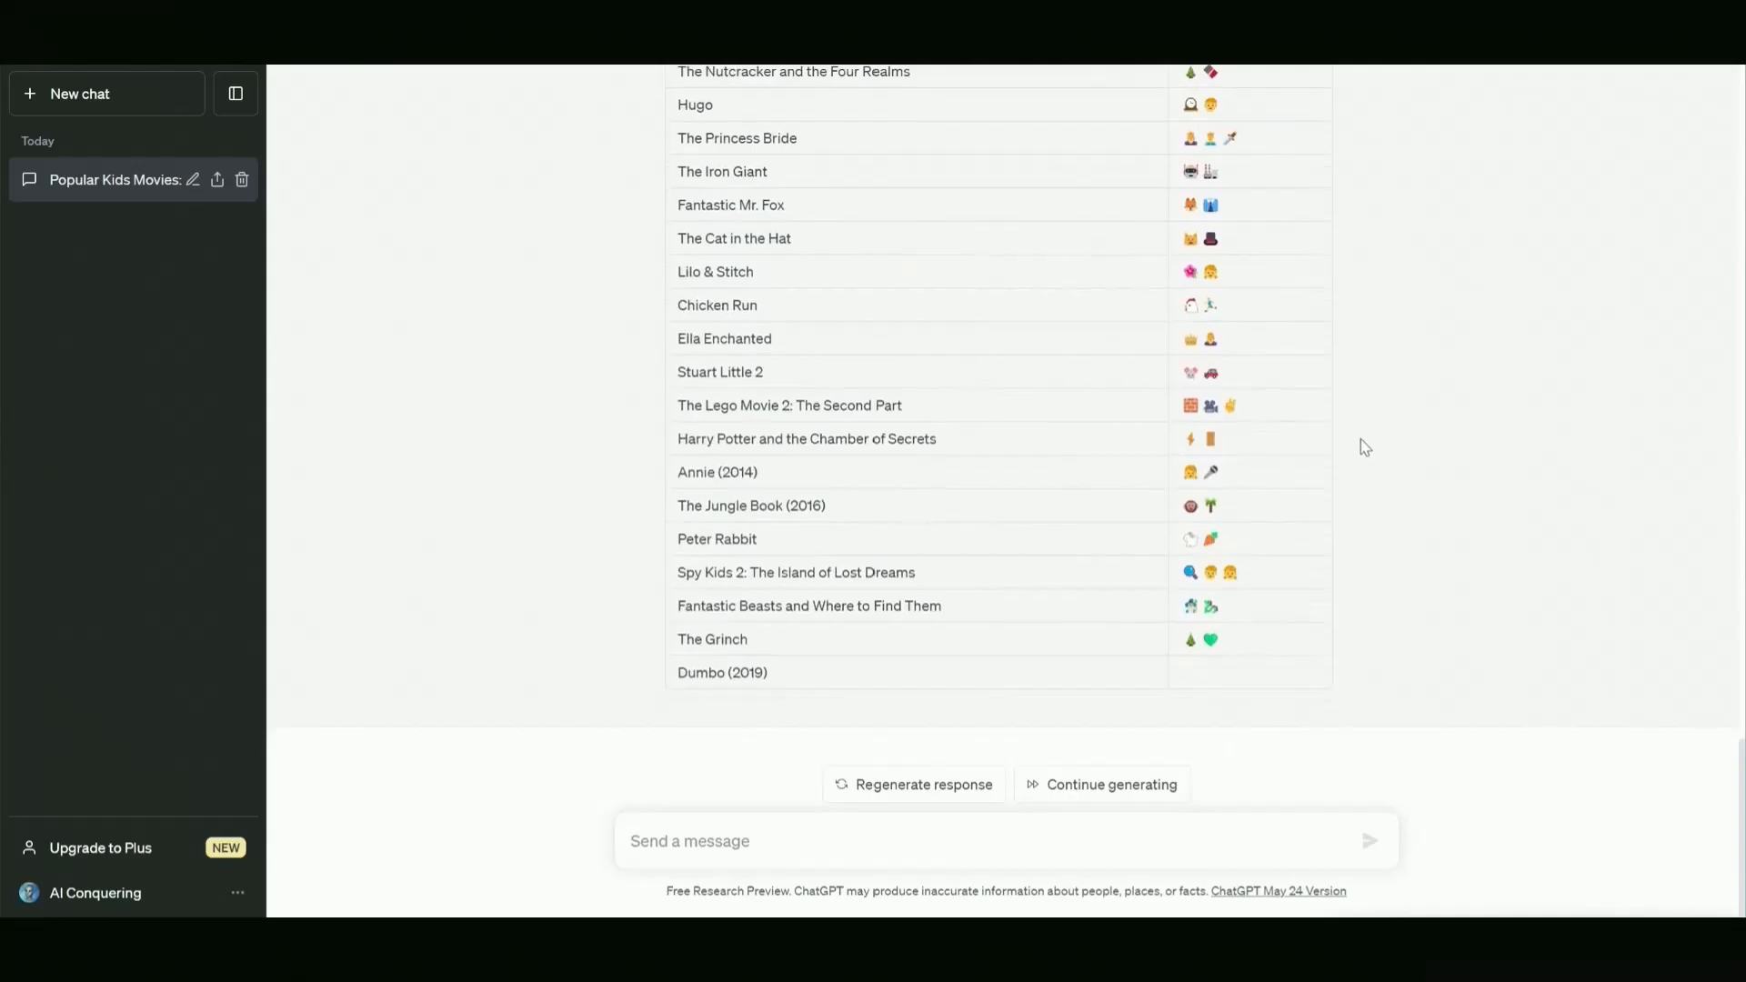
Send the follow-up request "add a + between each emoji" for the movie table
left_click(1079, 841)
type("add a + between each emoji")
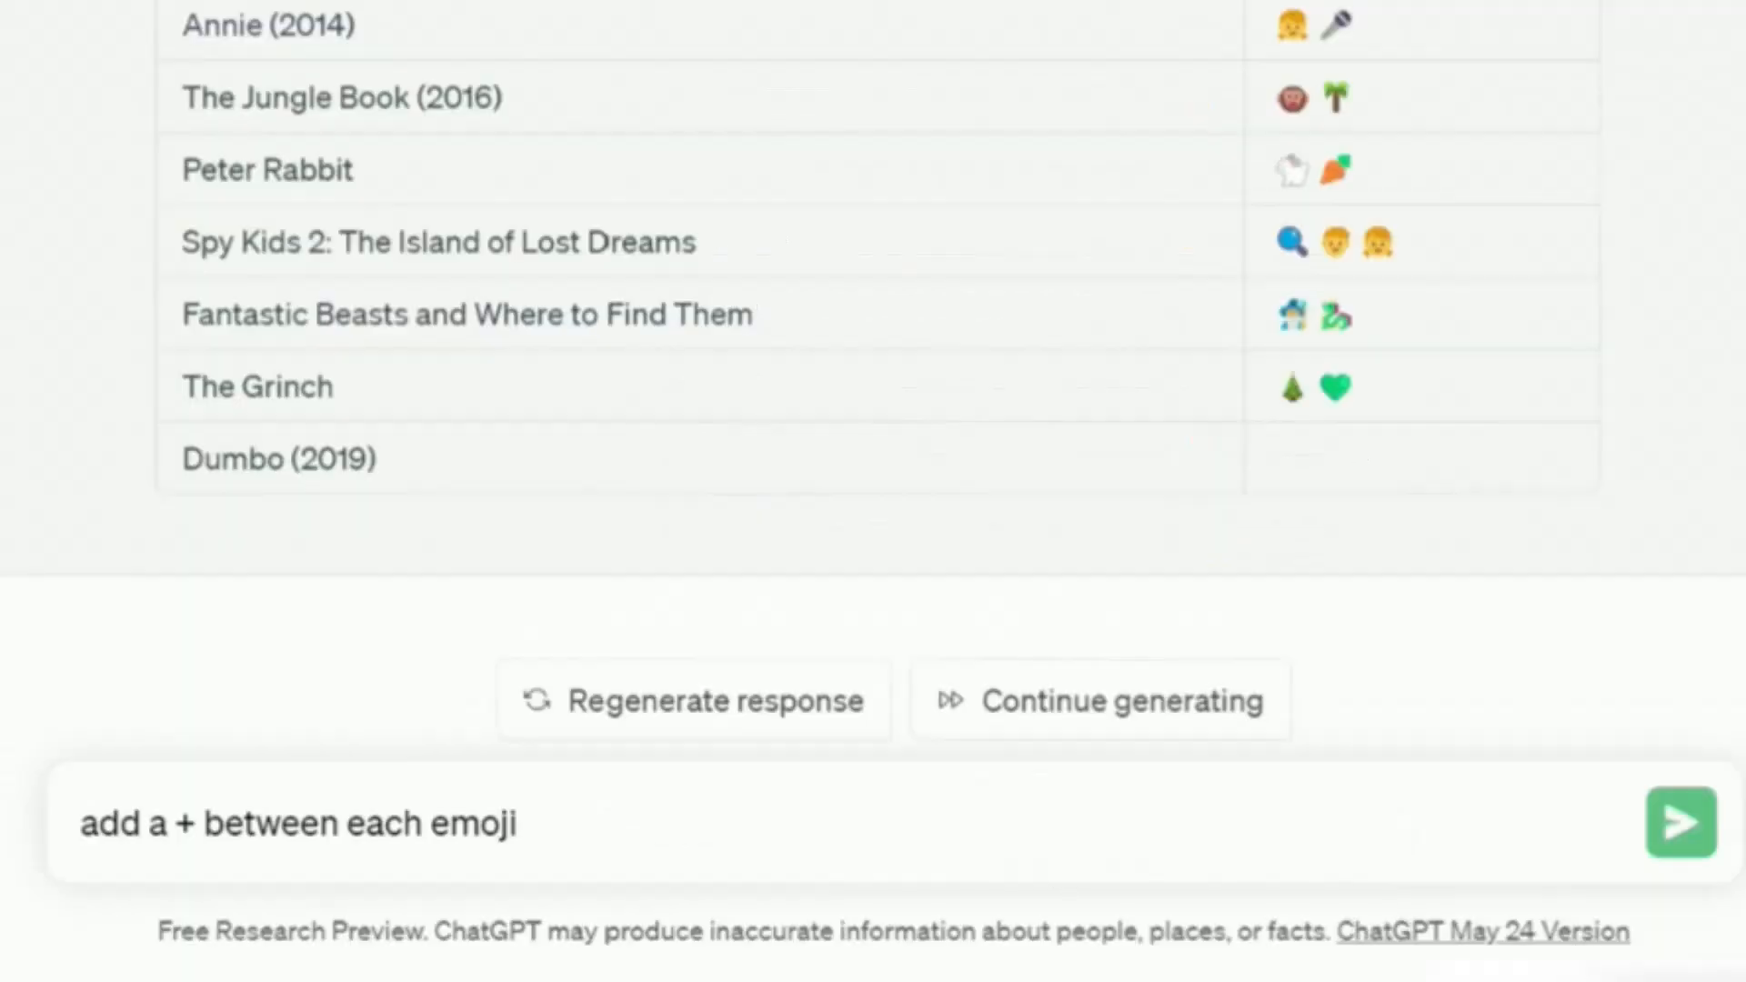
left_click_drag(520, 823, 46, 853)
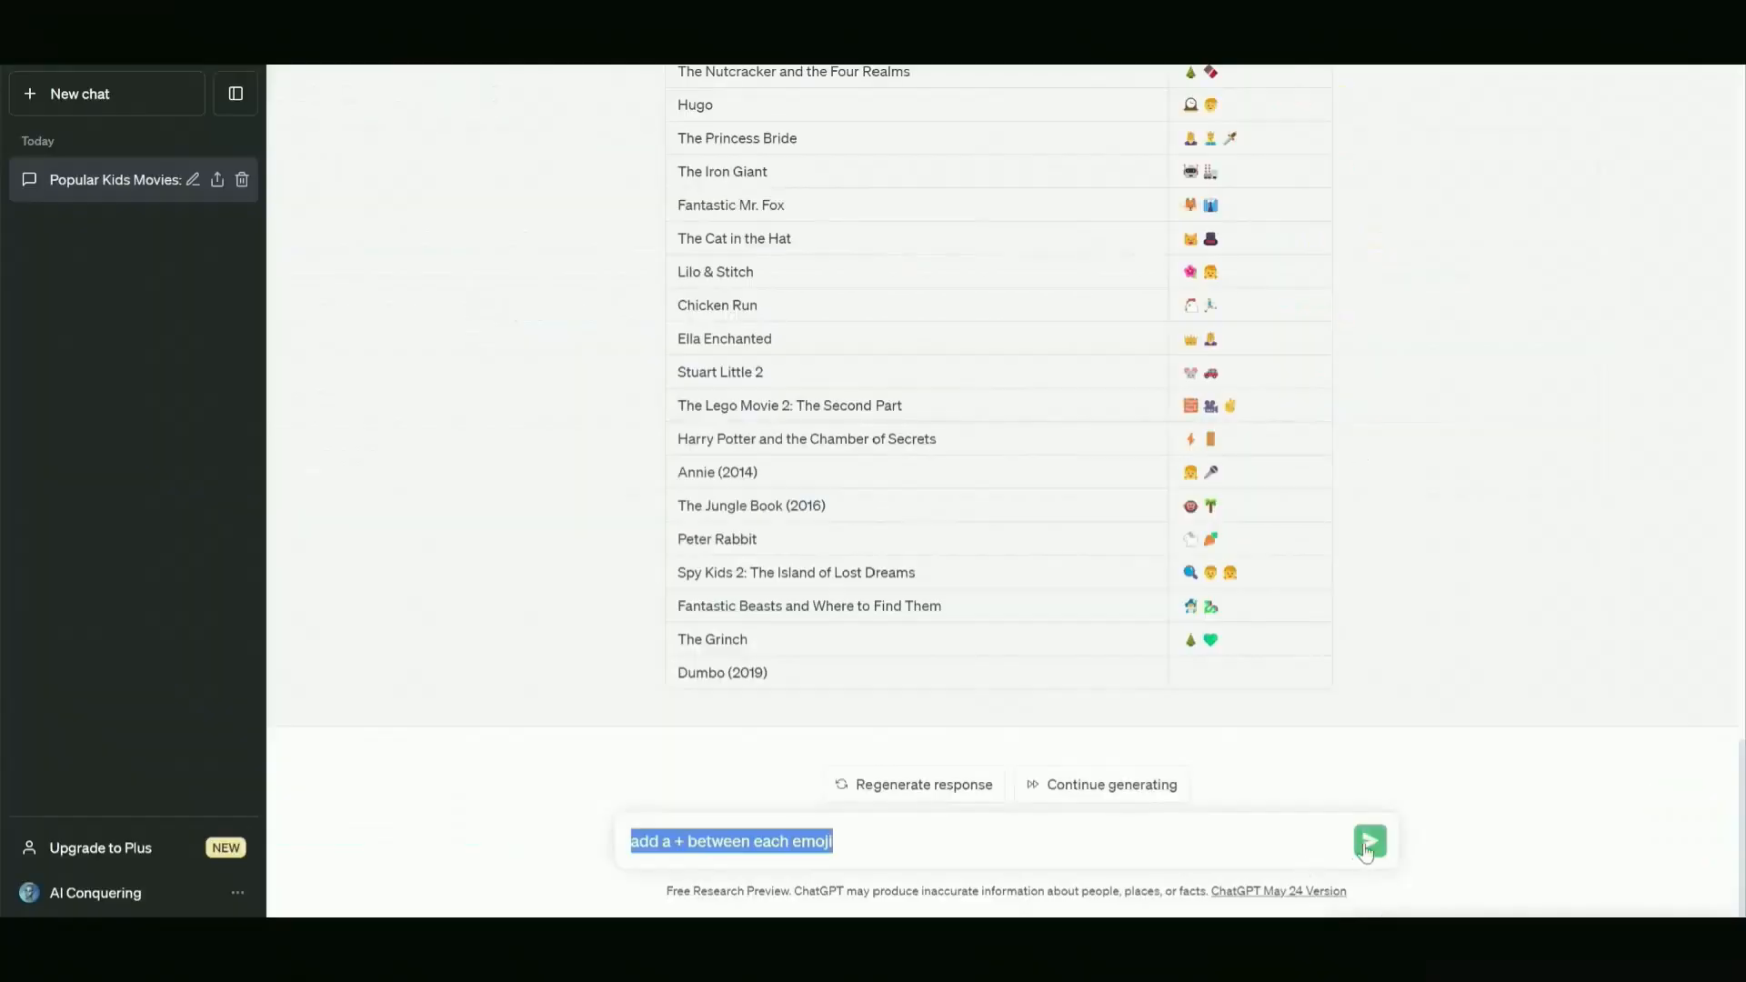
left_click(1359, 846)
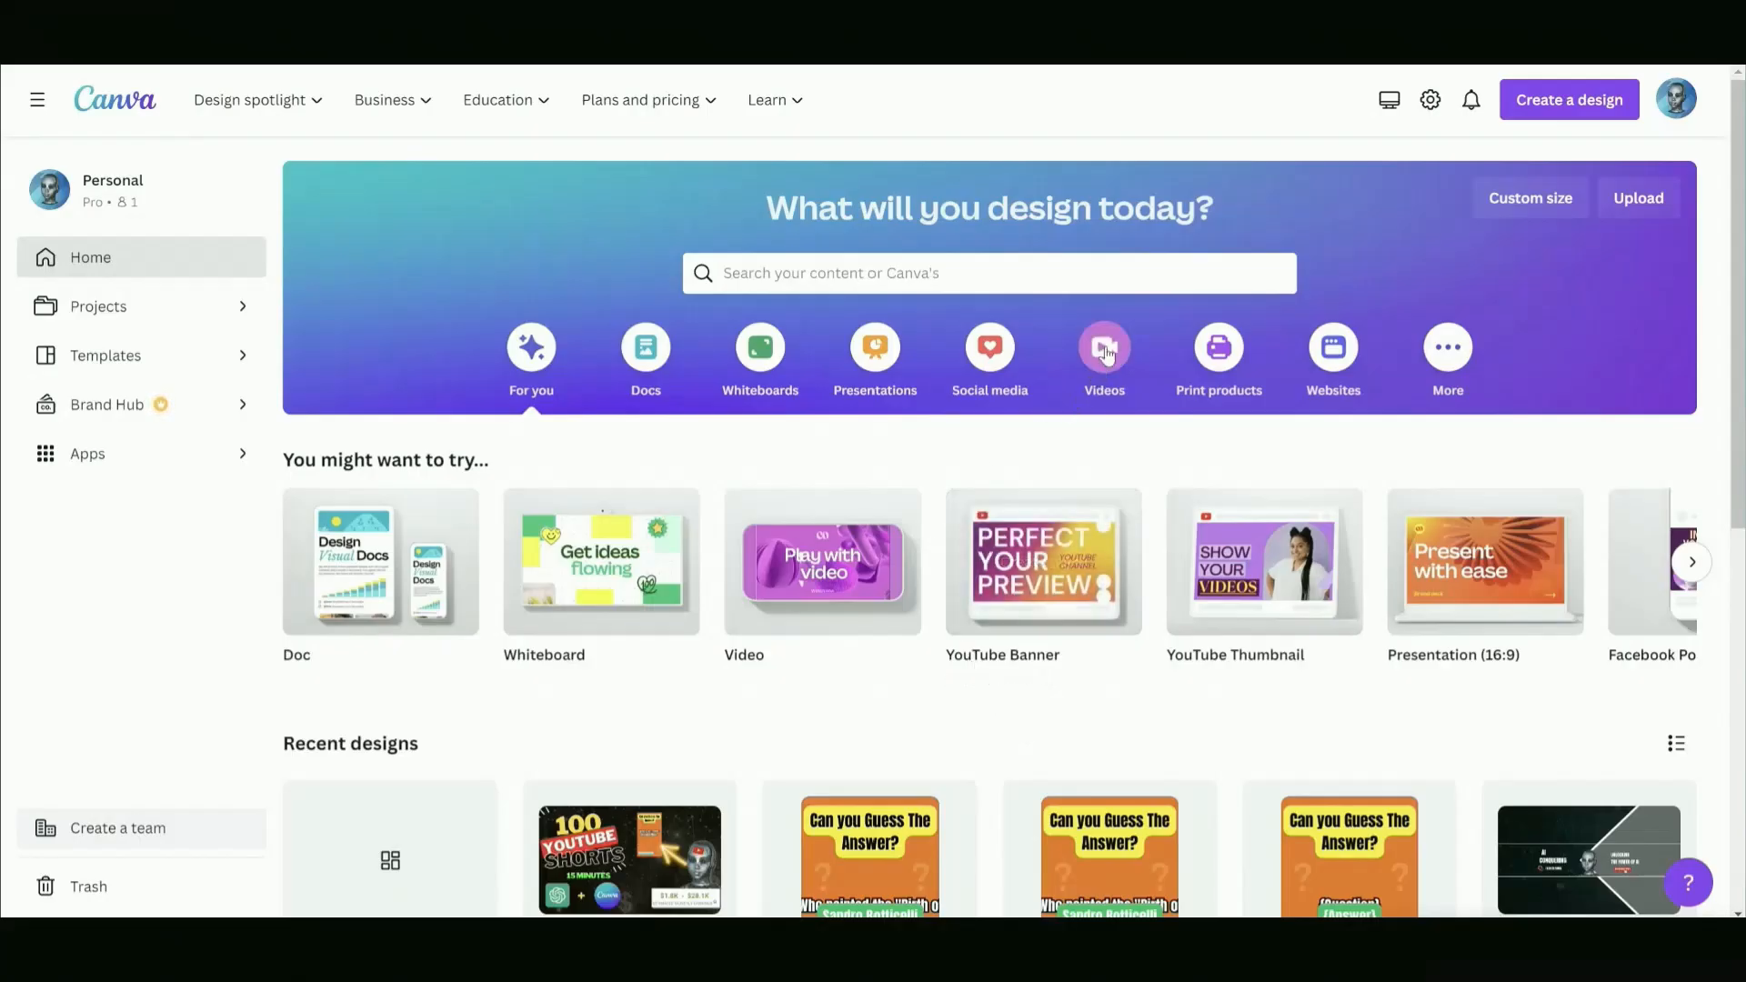
Switch to Canva and create a blank YouTube Video design
left_click(1106, 353)
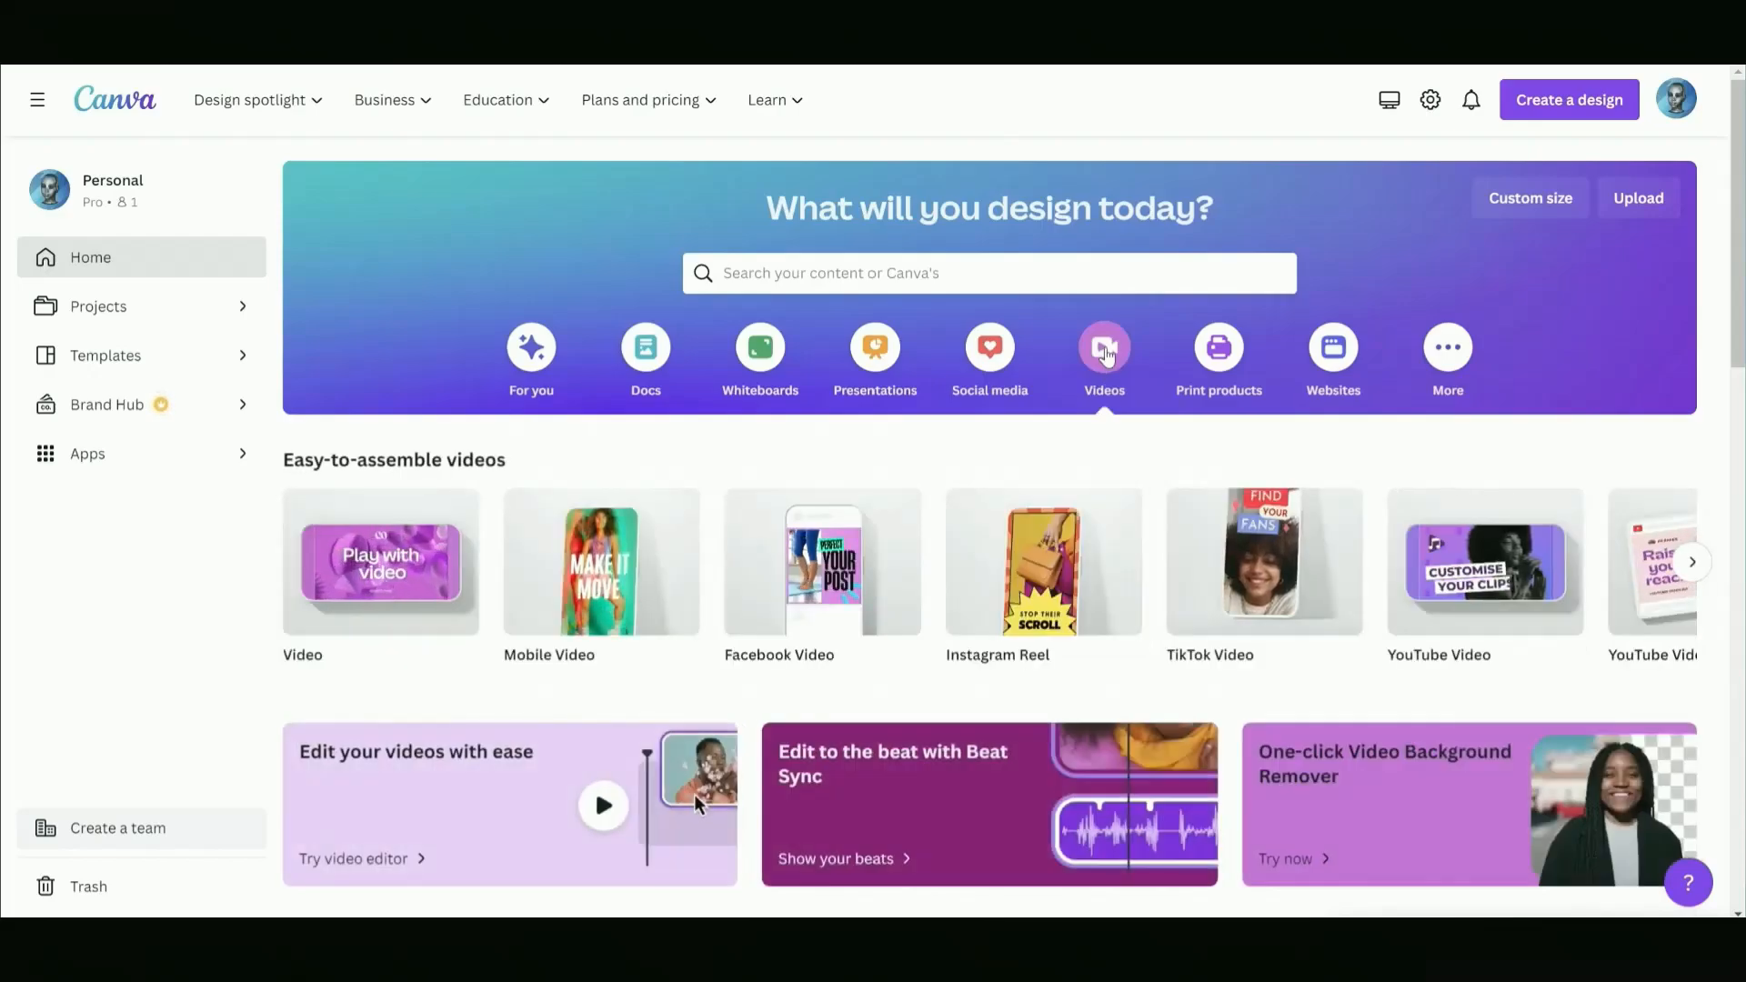
left_click(1461, 600)
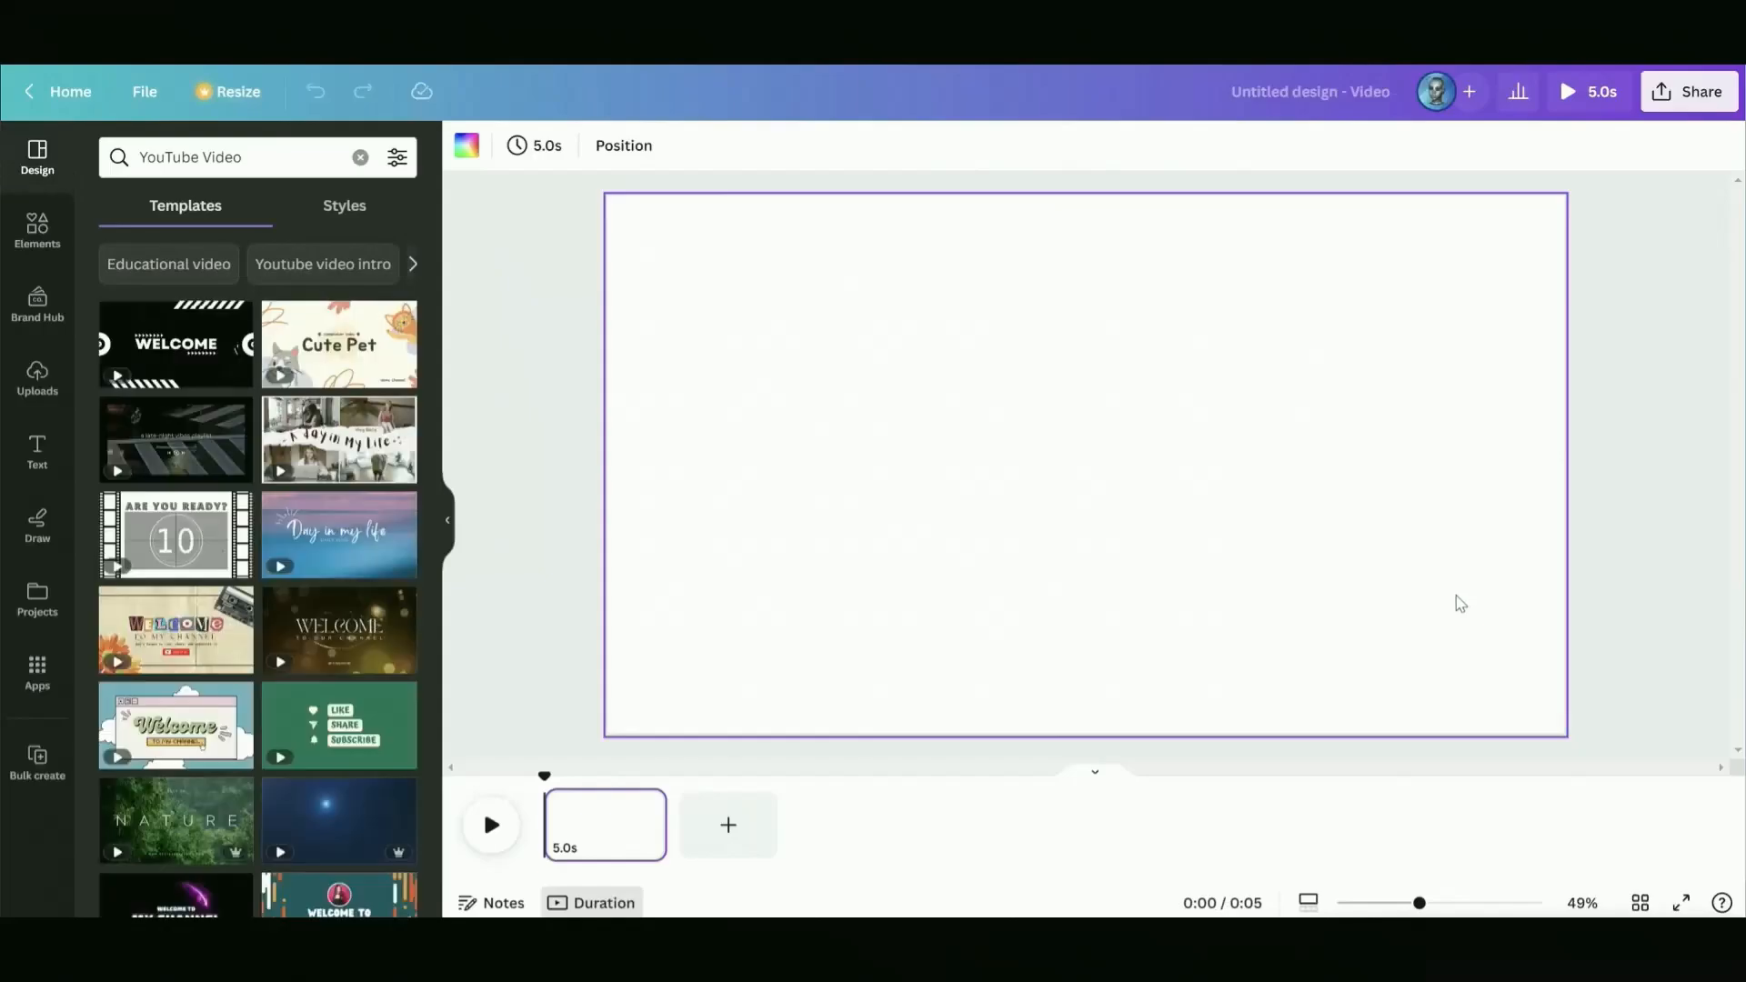
Search the video elements for "spiral", fill the page with the orange sunburst clip and trim it to 10.0 seconds
left_click(38, 230)
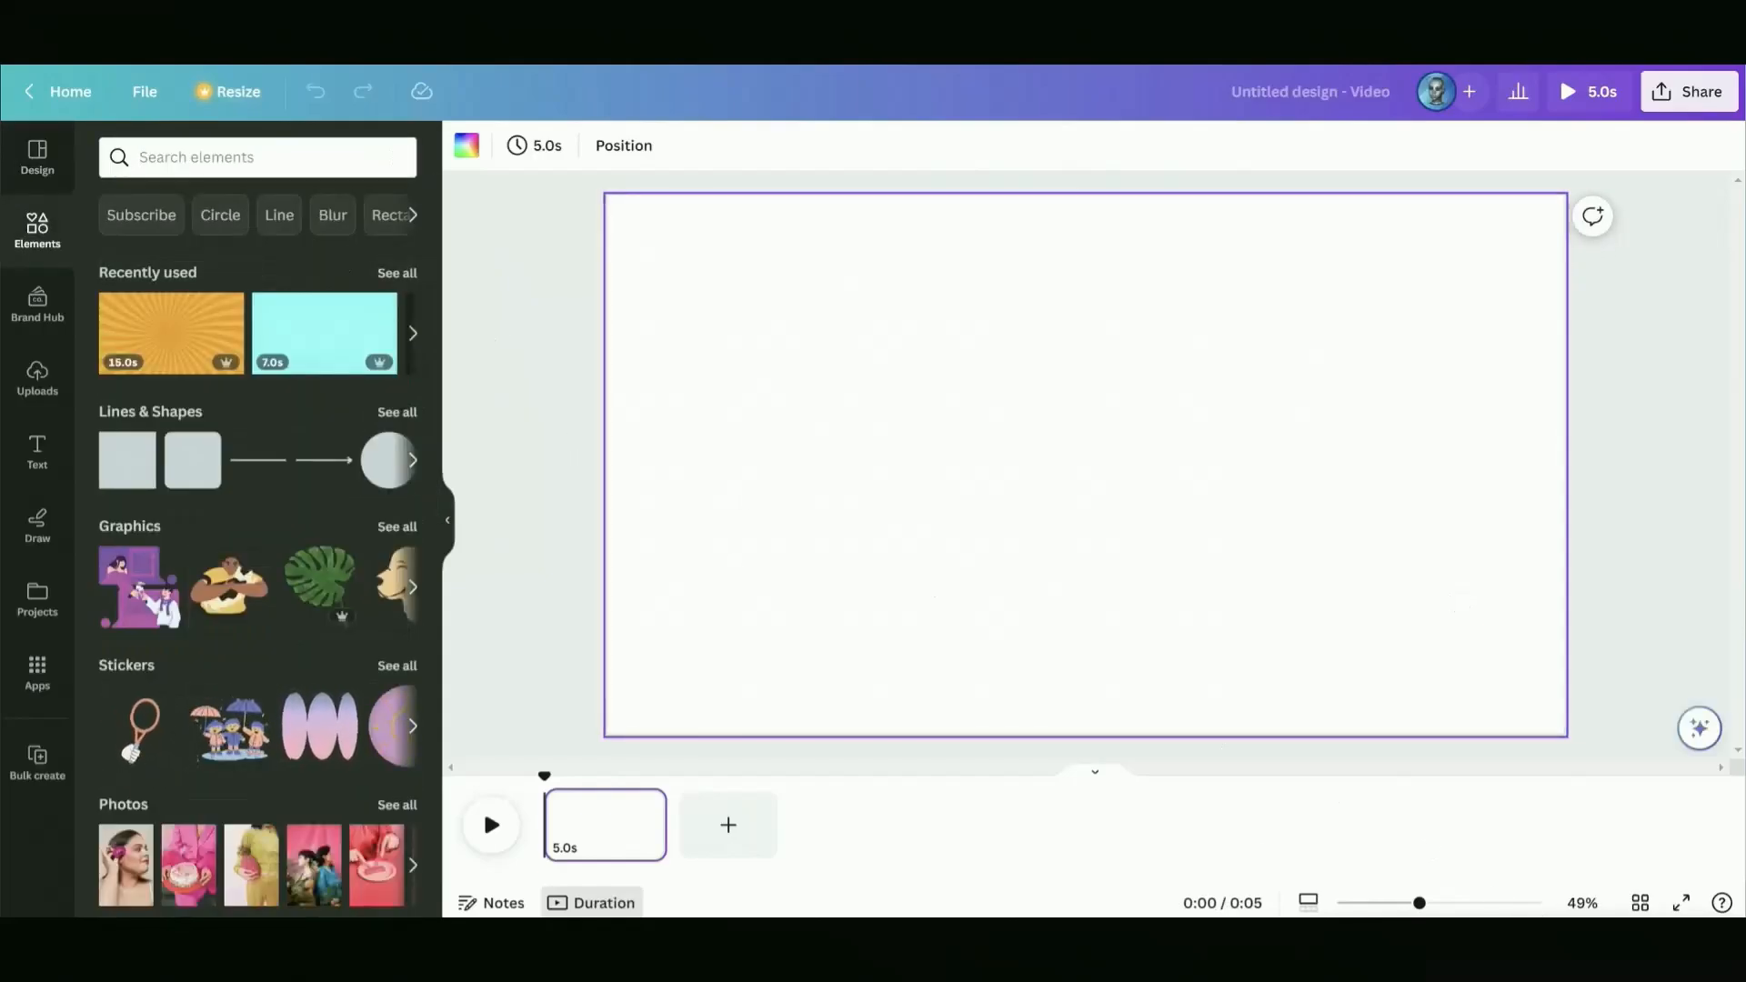
type("spiral")
key("Return")
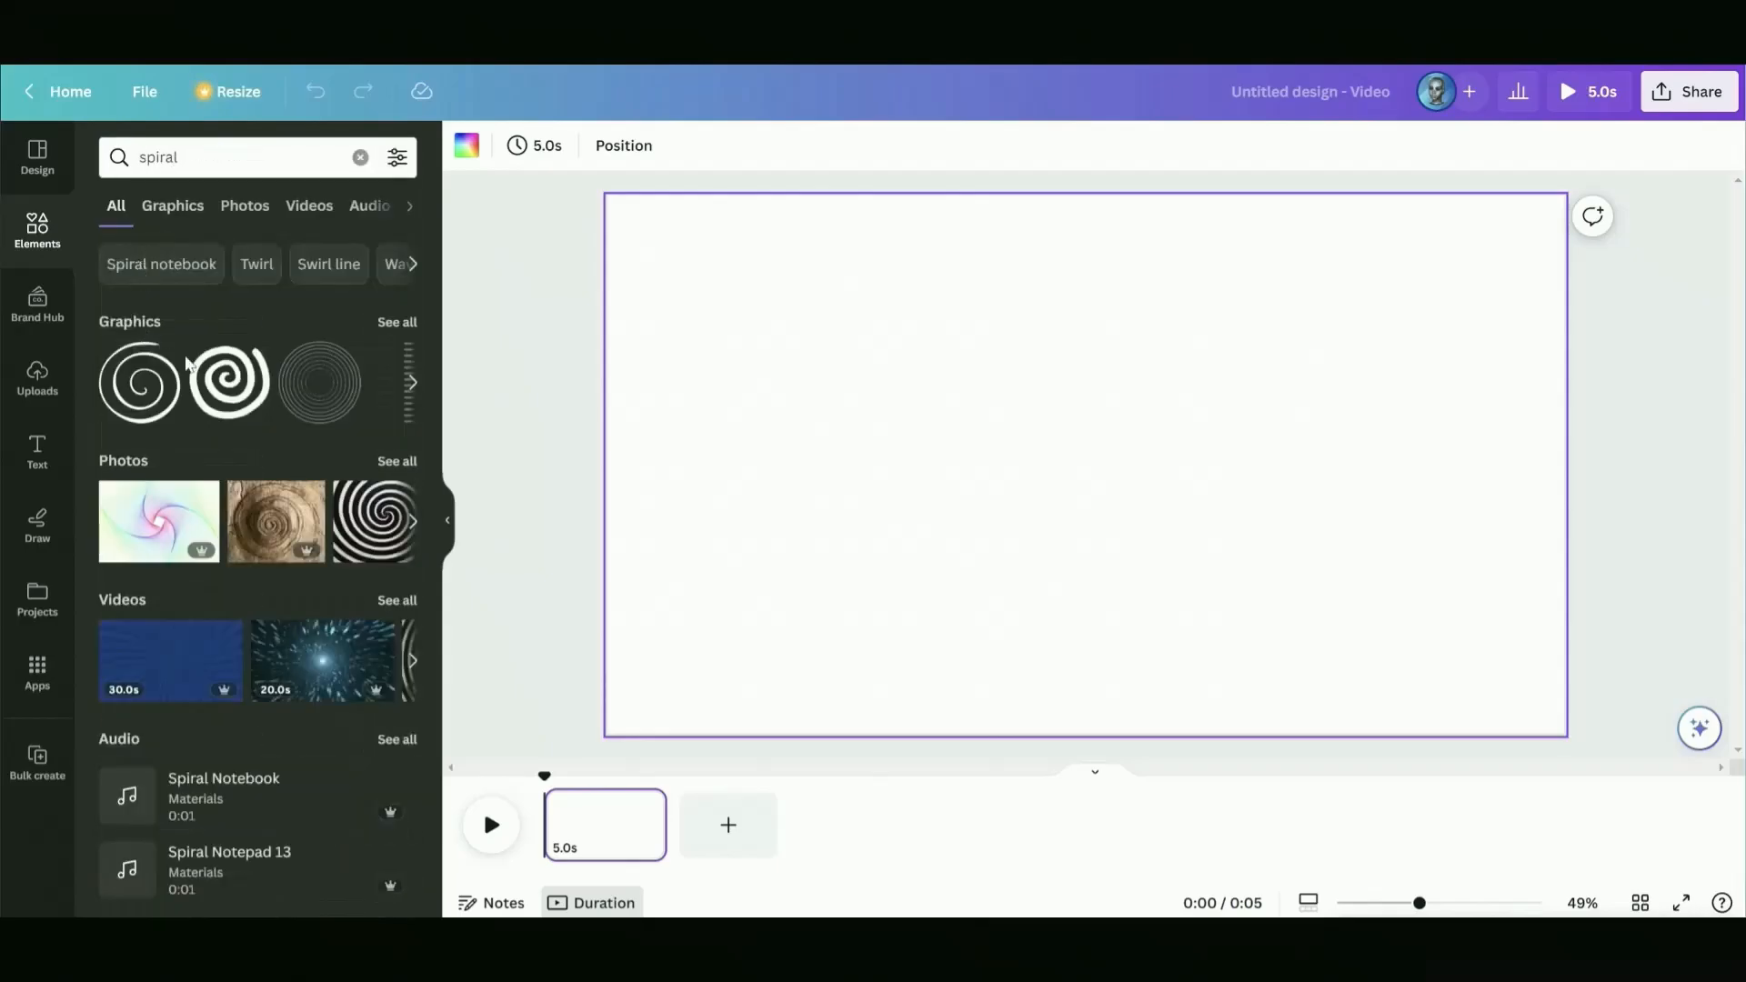
left_click(307, 207)
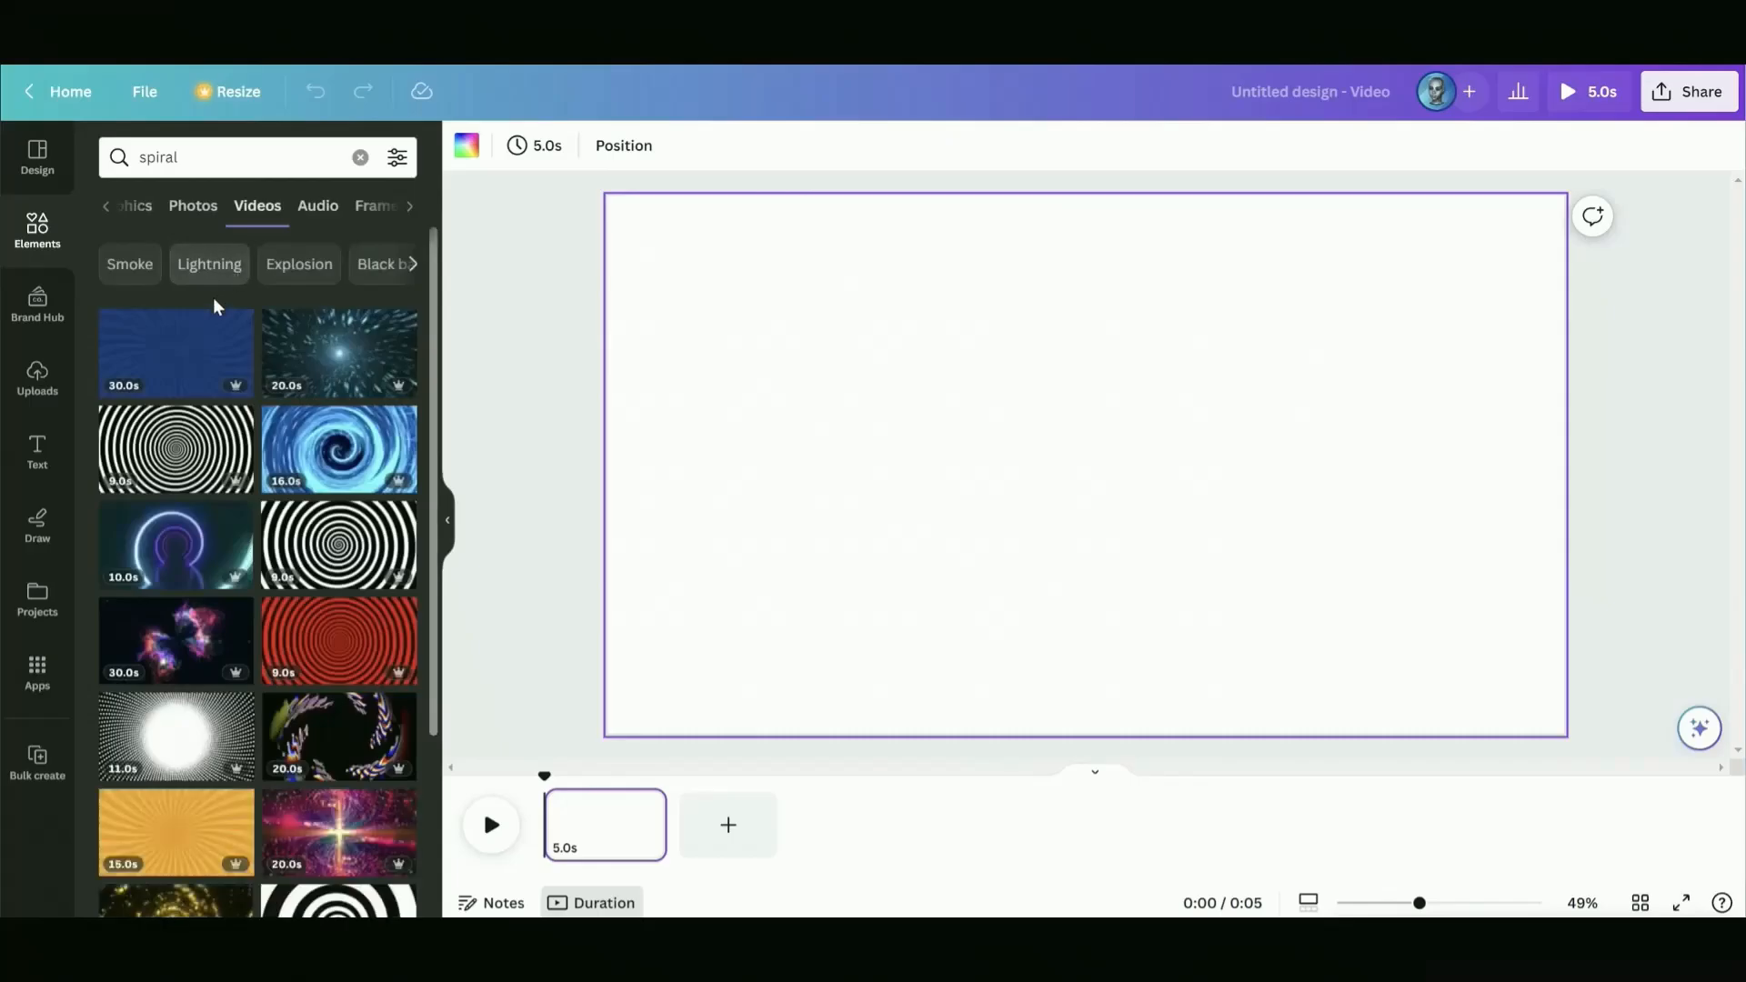
scroll(200, 436, "down", 3)
left_click_drag(189, 580, 623, 499)
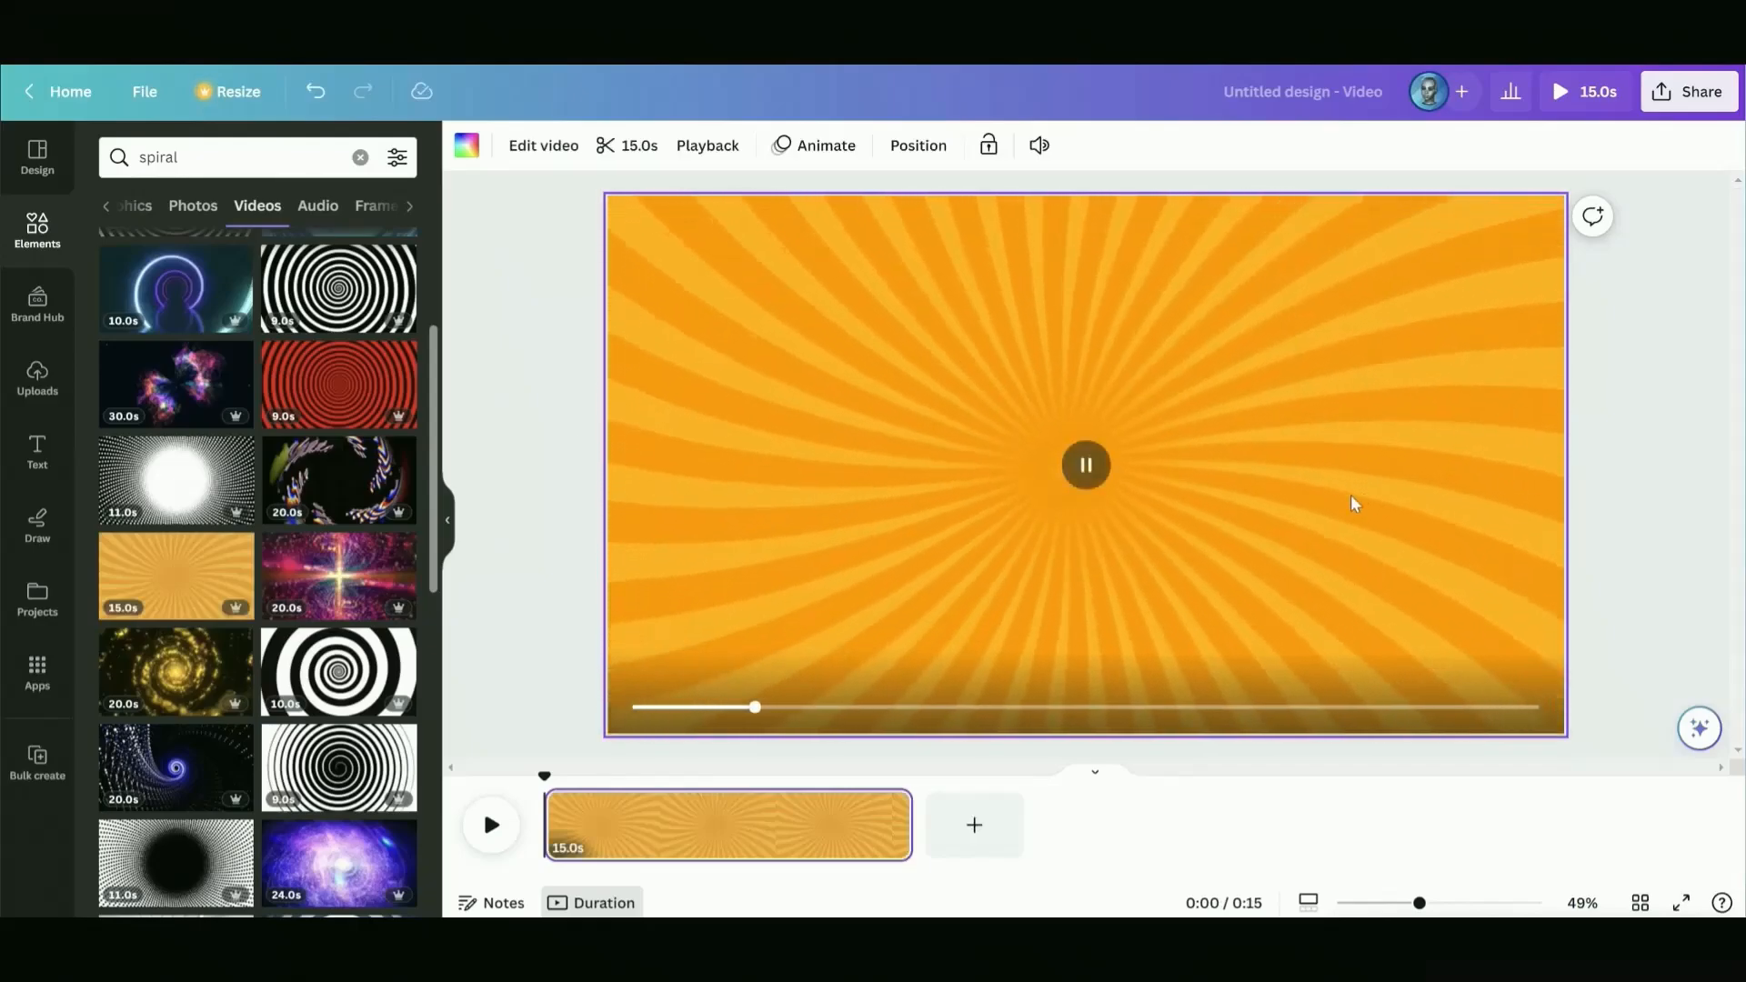
mouse_move(910, 820)
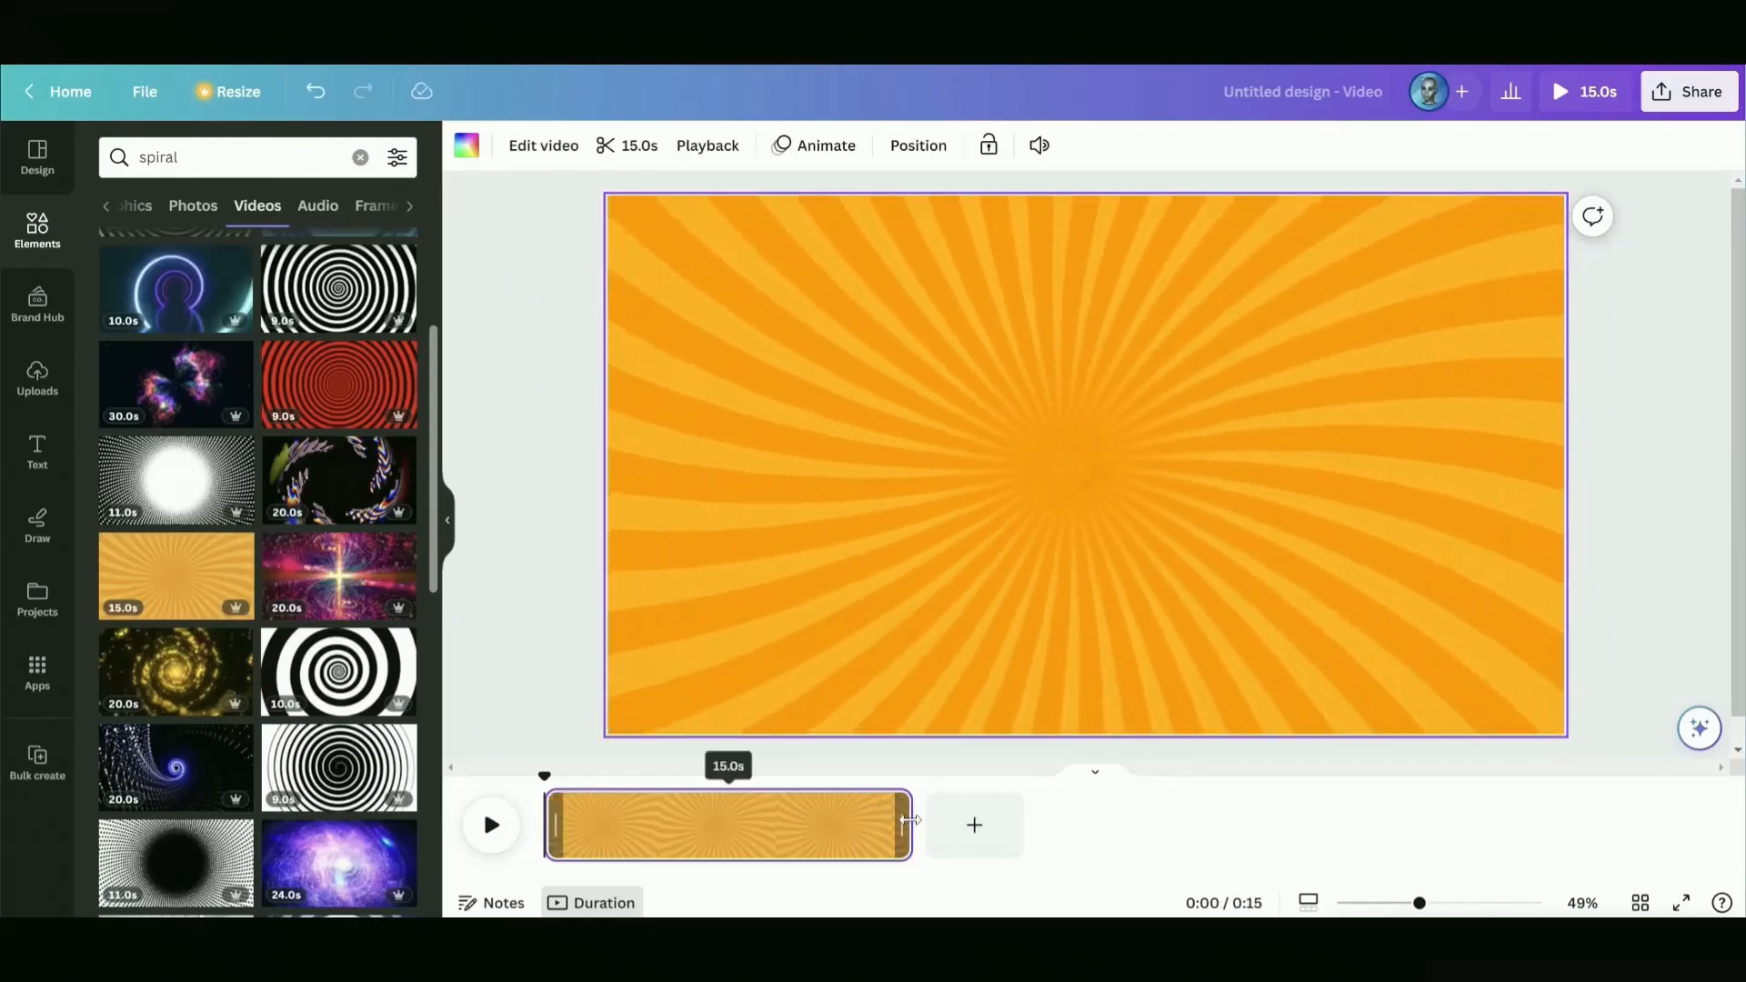
left_click_drag(911, 820, 787, 821)
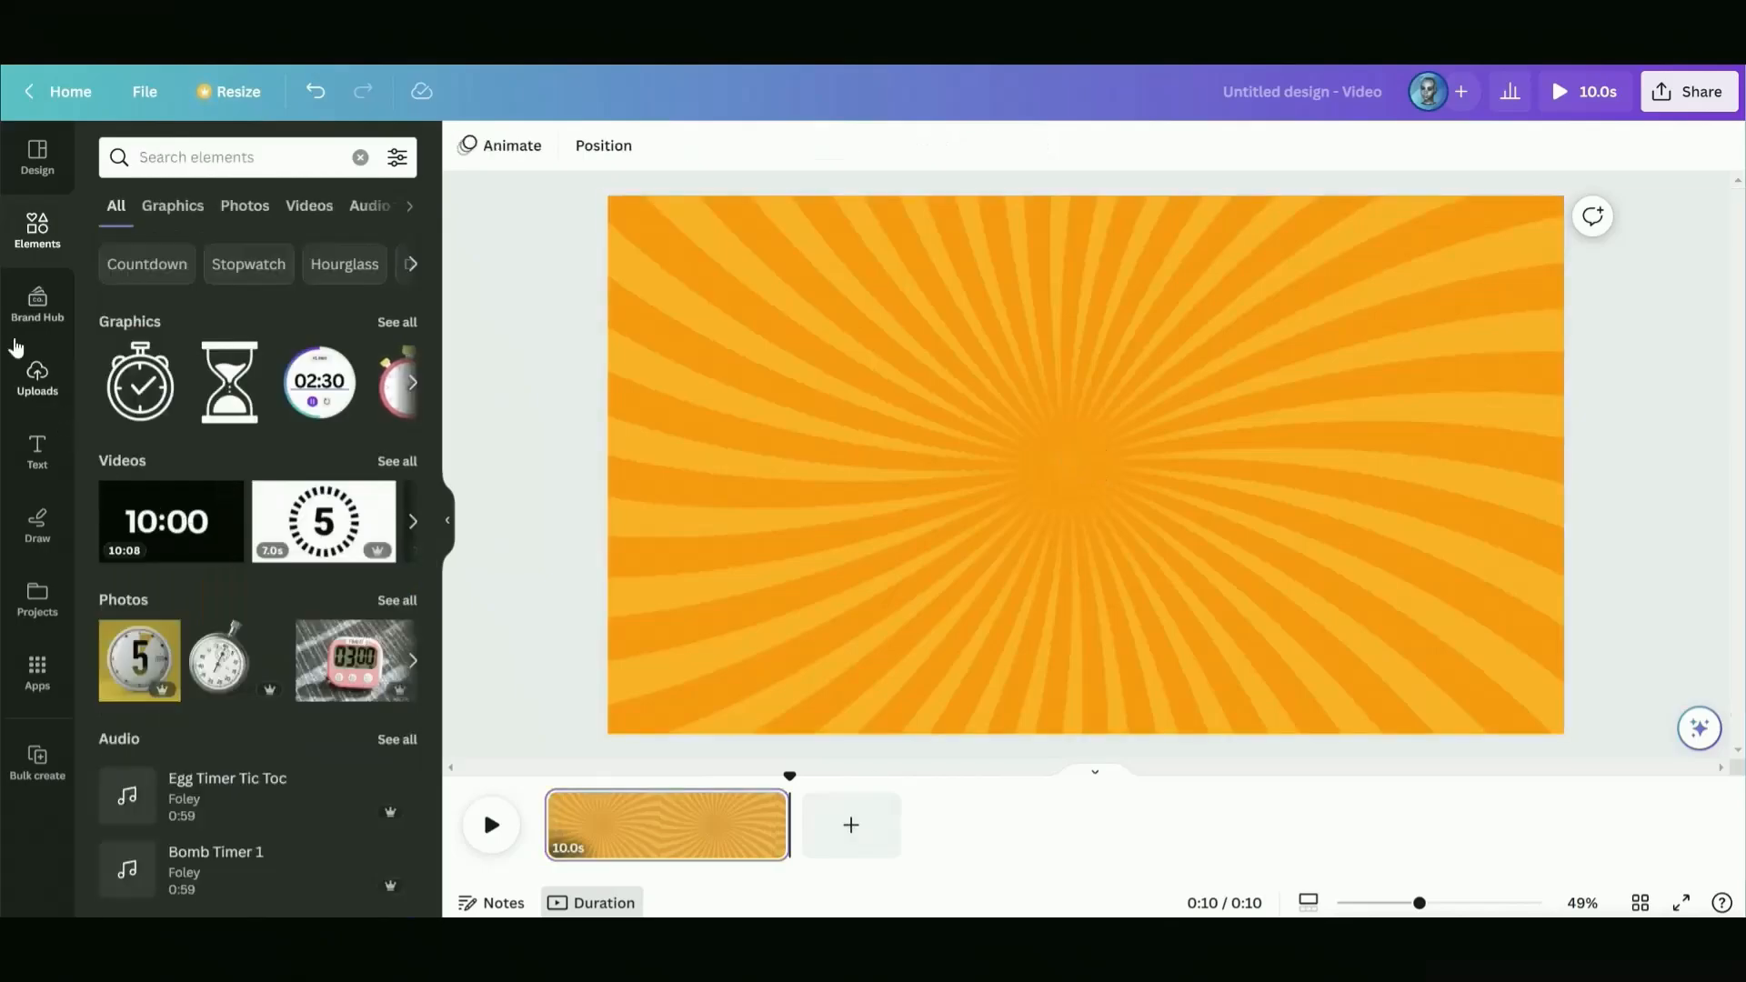
Add a heading to the page and format it in the Anton font at size 90
left_click(38, 448)
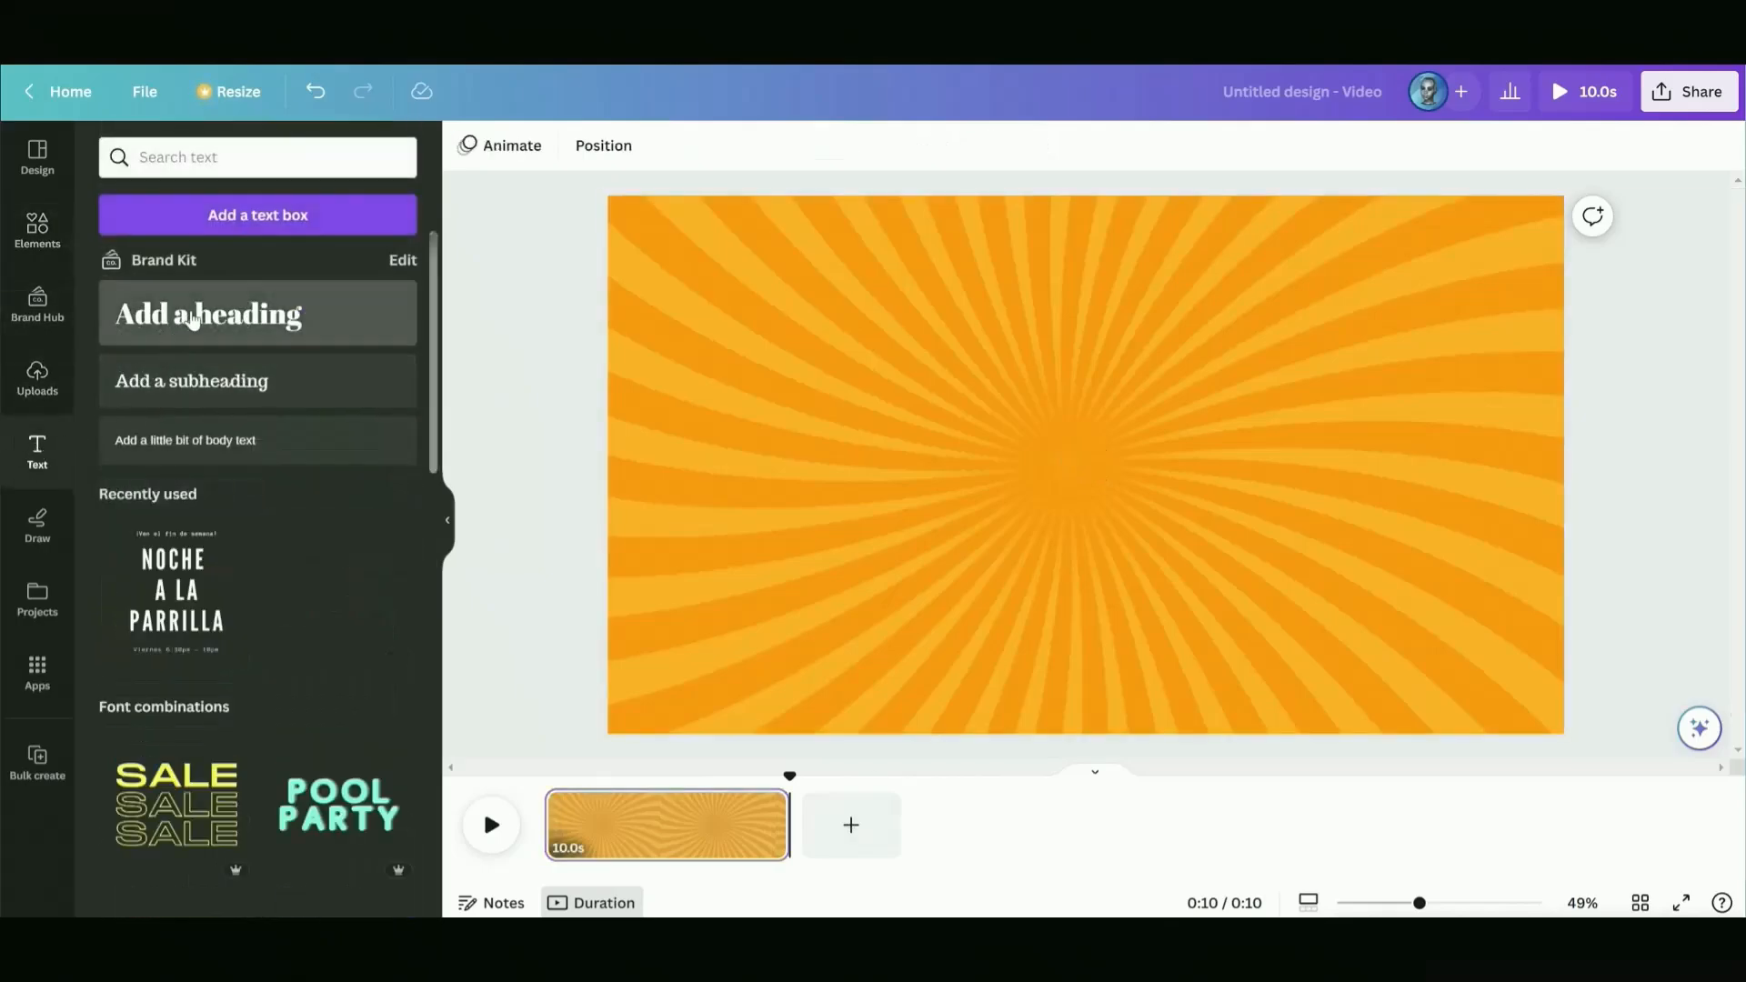
left_click(192, 320)
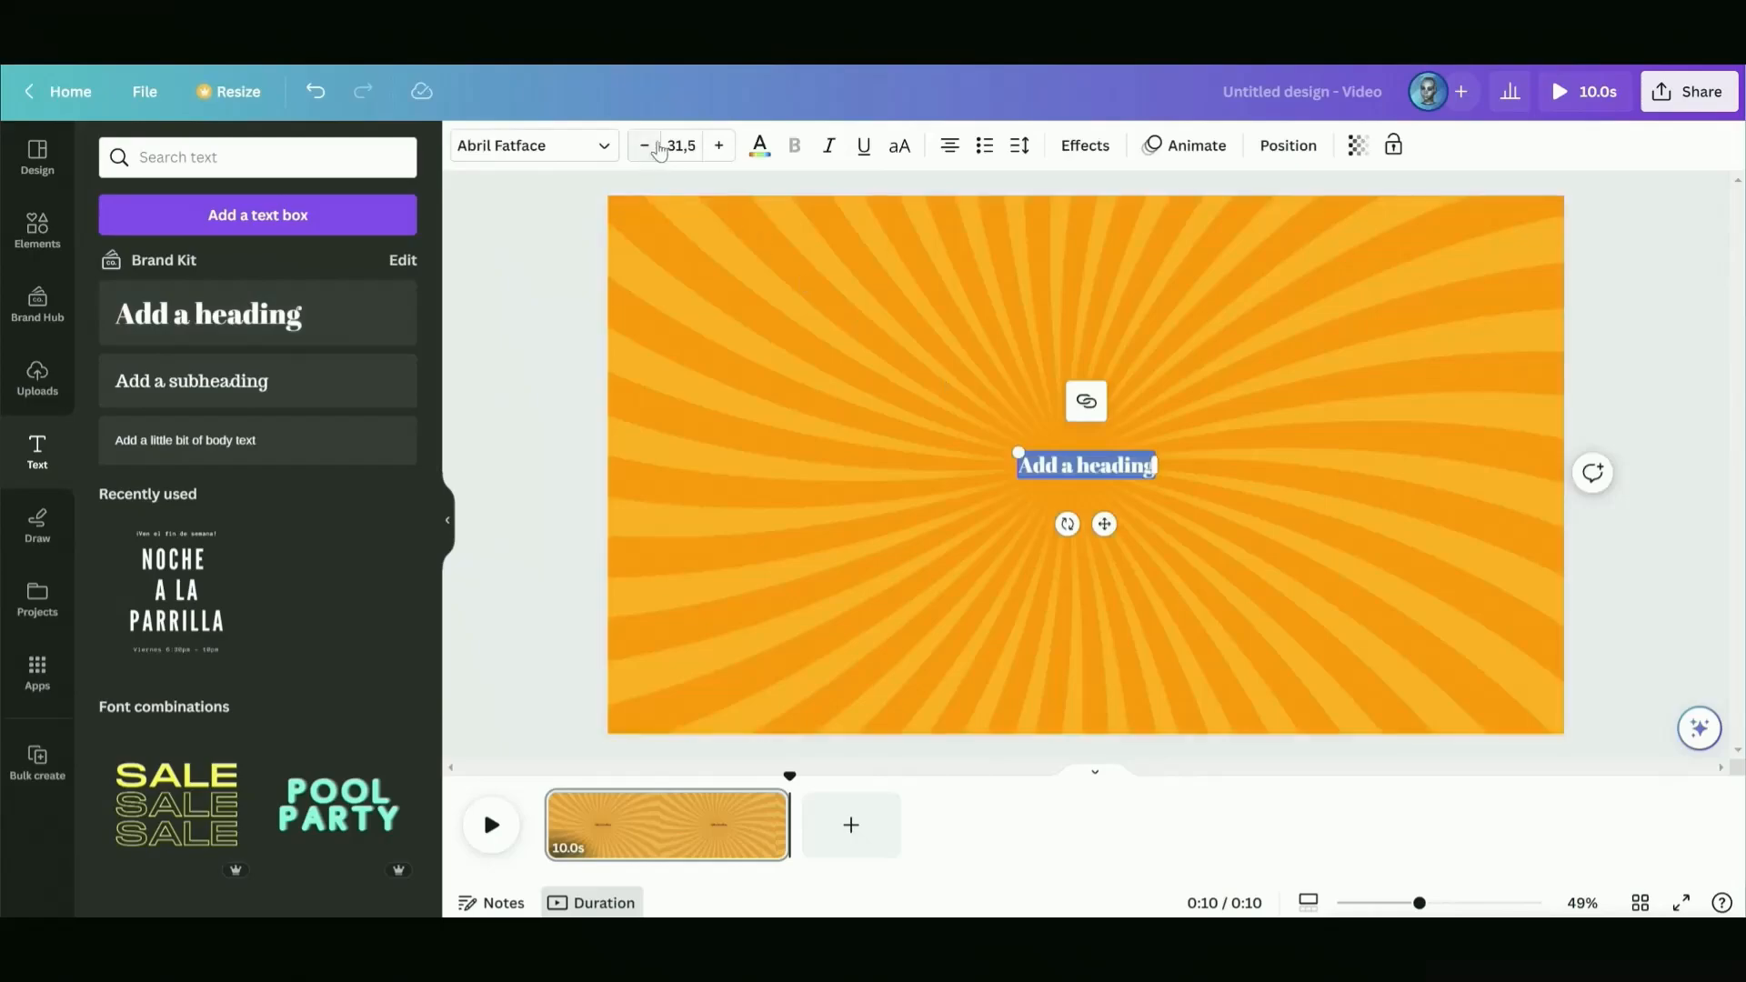
left_click(682, 146)
type("90")
key("Return")
left_click(605, 157)
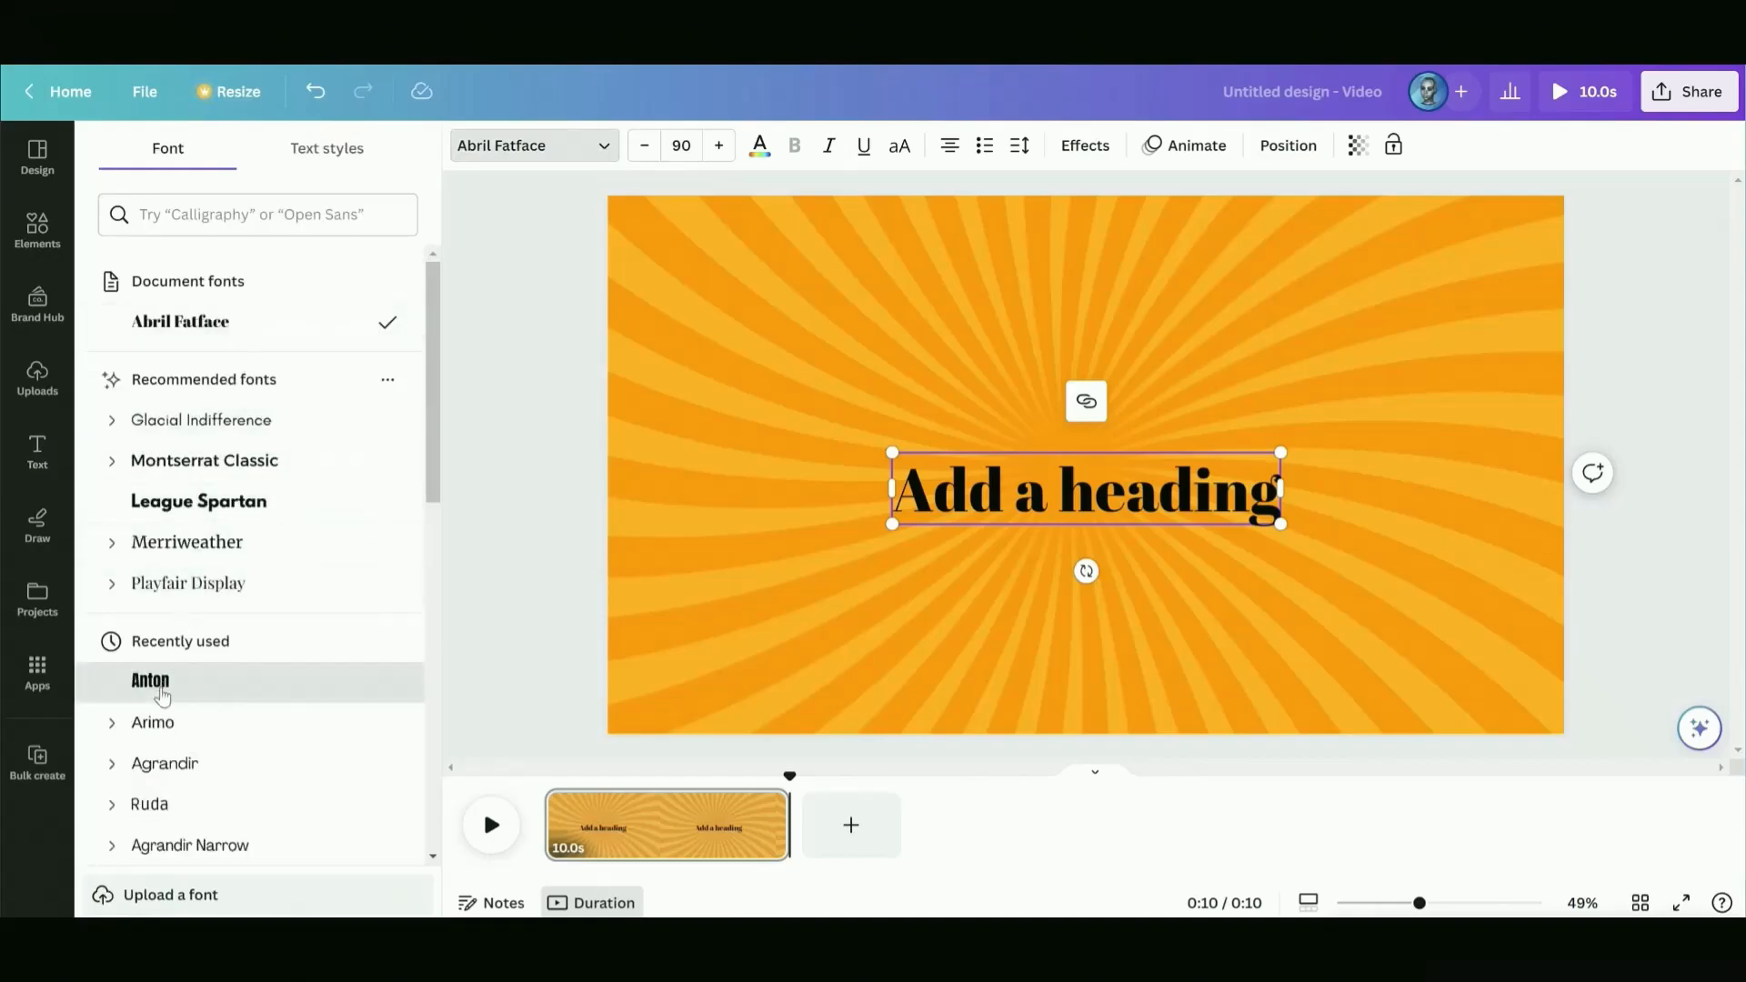
left_click(162, 684)
Replace the heading's placeholder text with "Guess The Movie!"
double_click(1124, 489)
triple_click(1123, 489)
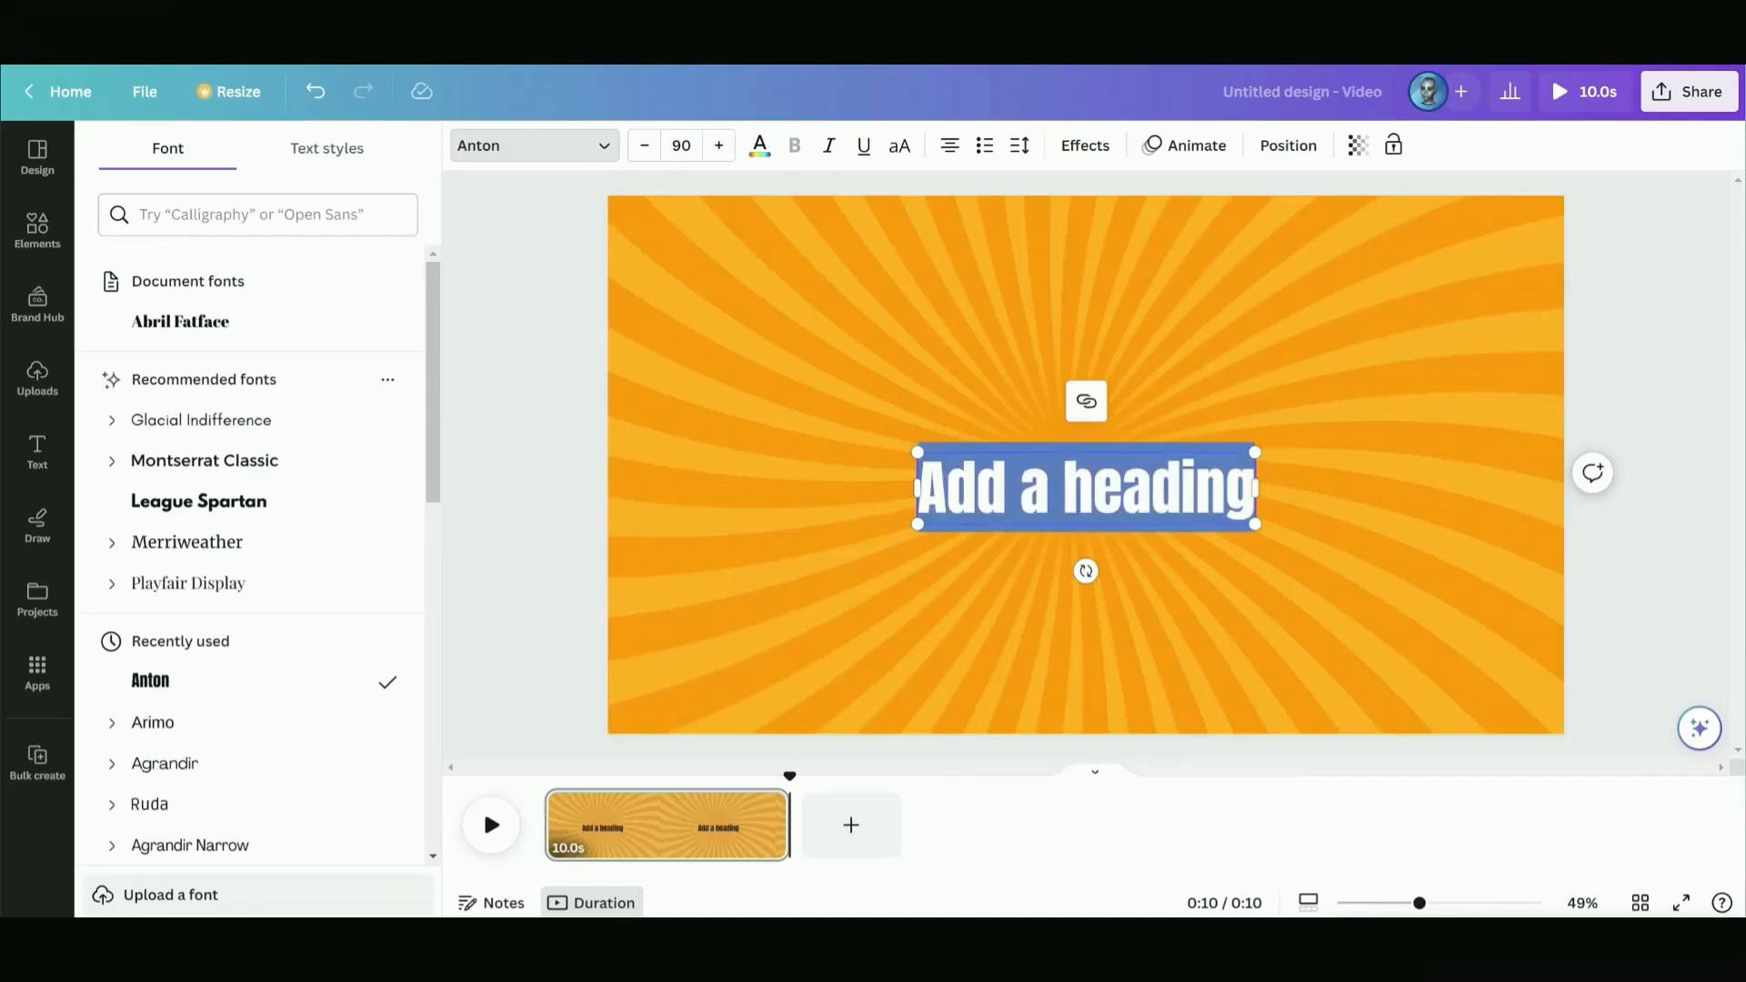
type("Guess The Movie!")
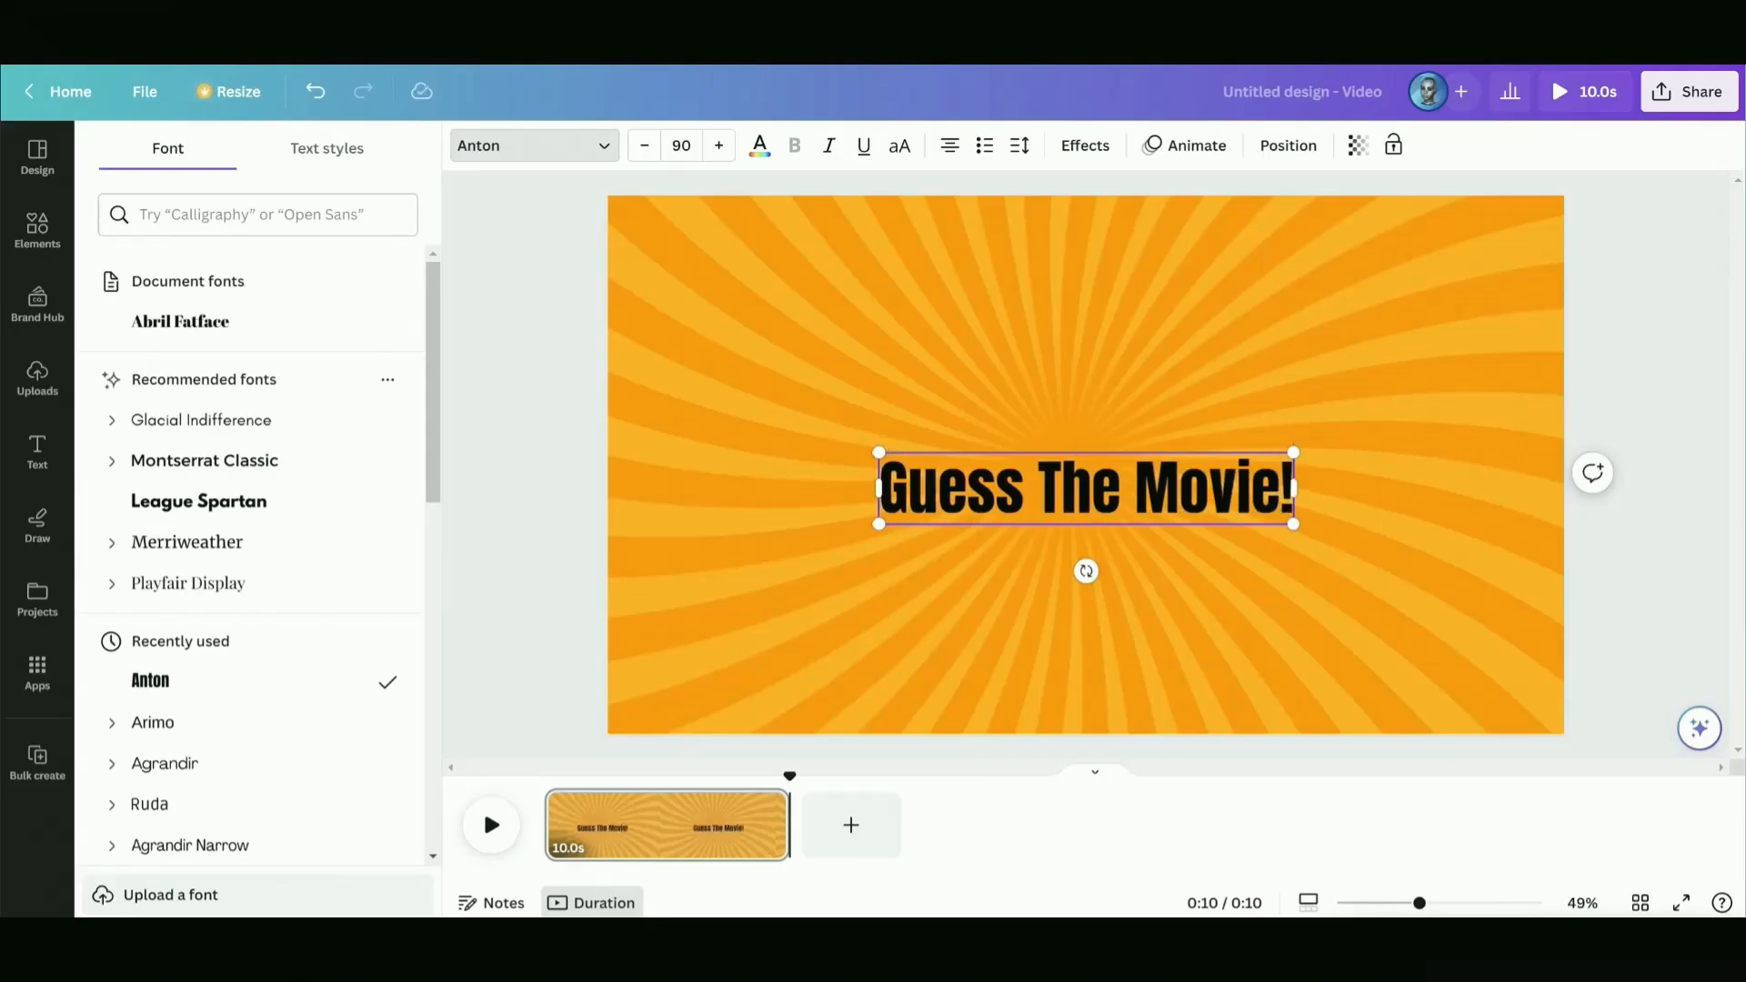
Apply the Background text effect to the "Guess The Movie!" heading and set the effect's color to red
left_click(1085, 145)
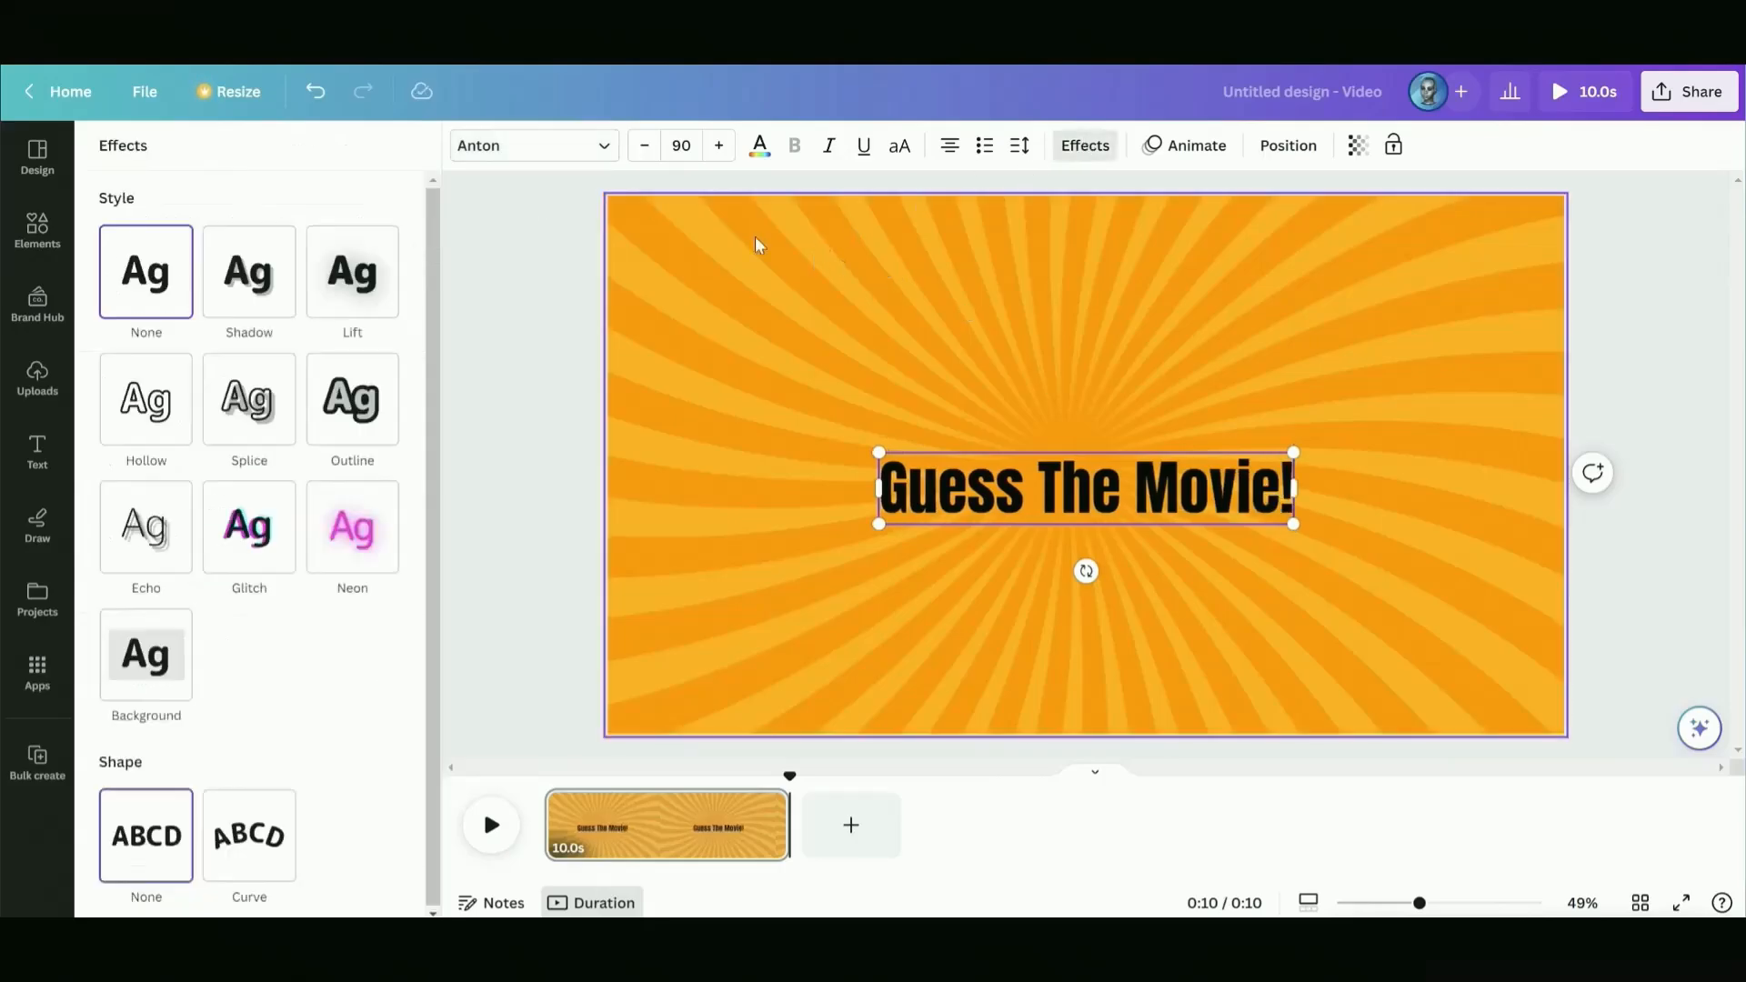
left_click(174, 646)
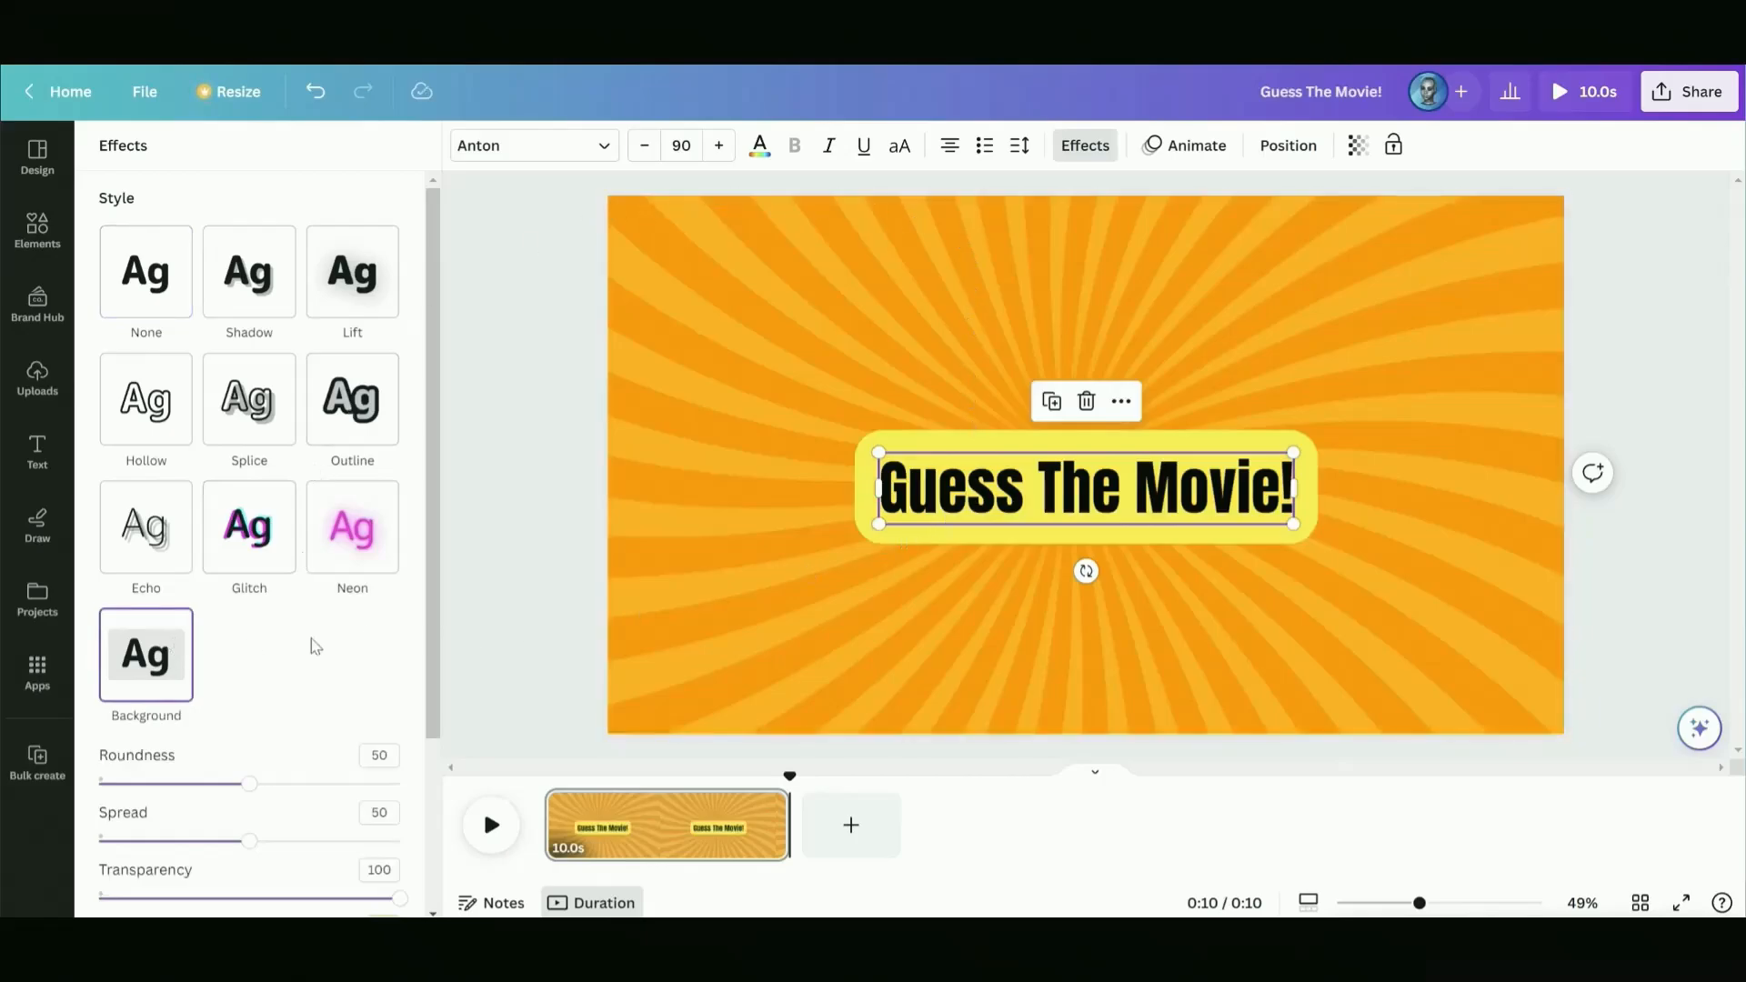
scroll(305, 561, "down", 3)
left_click(383, 702)
scroll(280, 637, "down", 2)
left_click(221, 600)
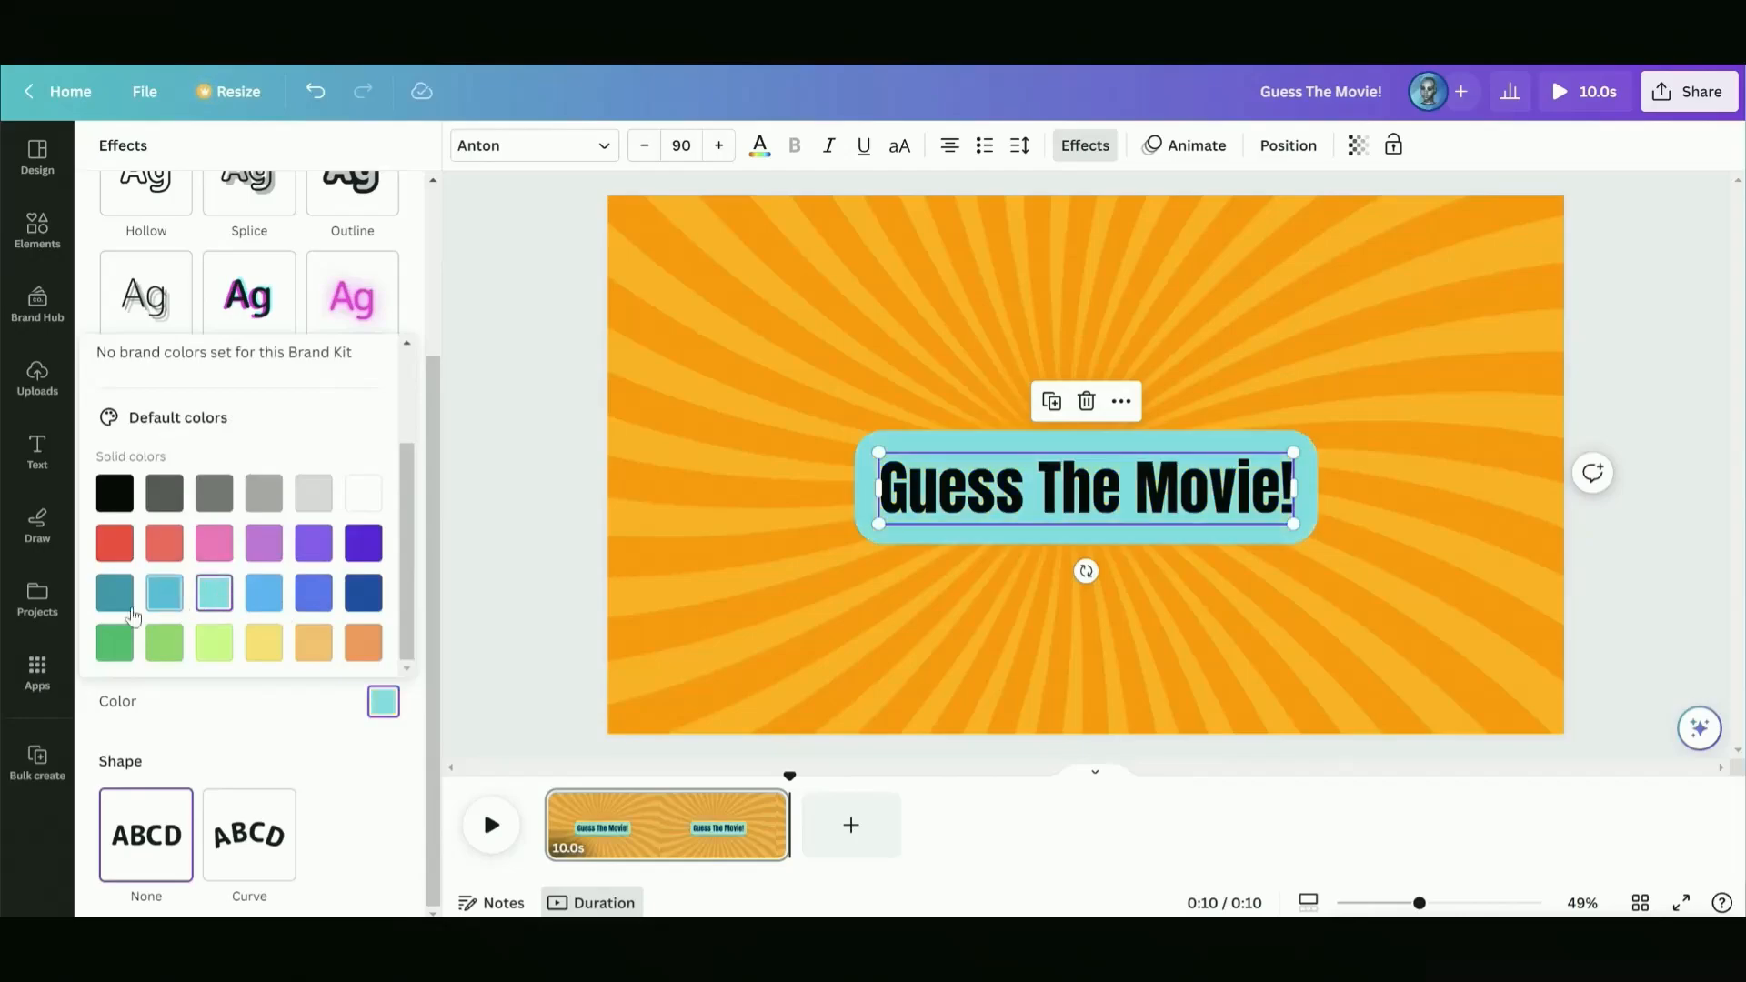
left_click(114, 642)
left_click(164, 642)
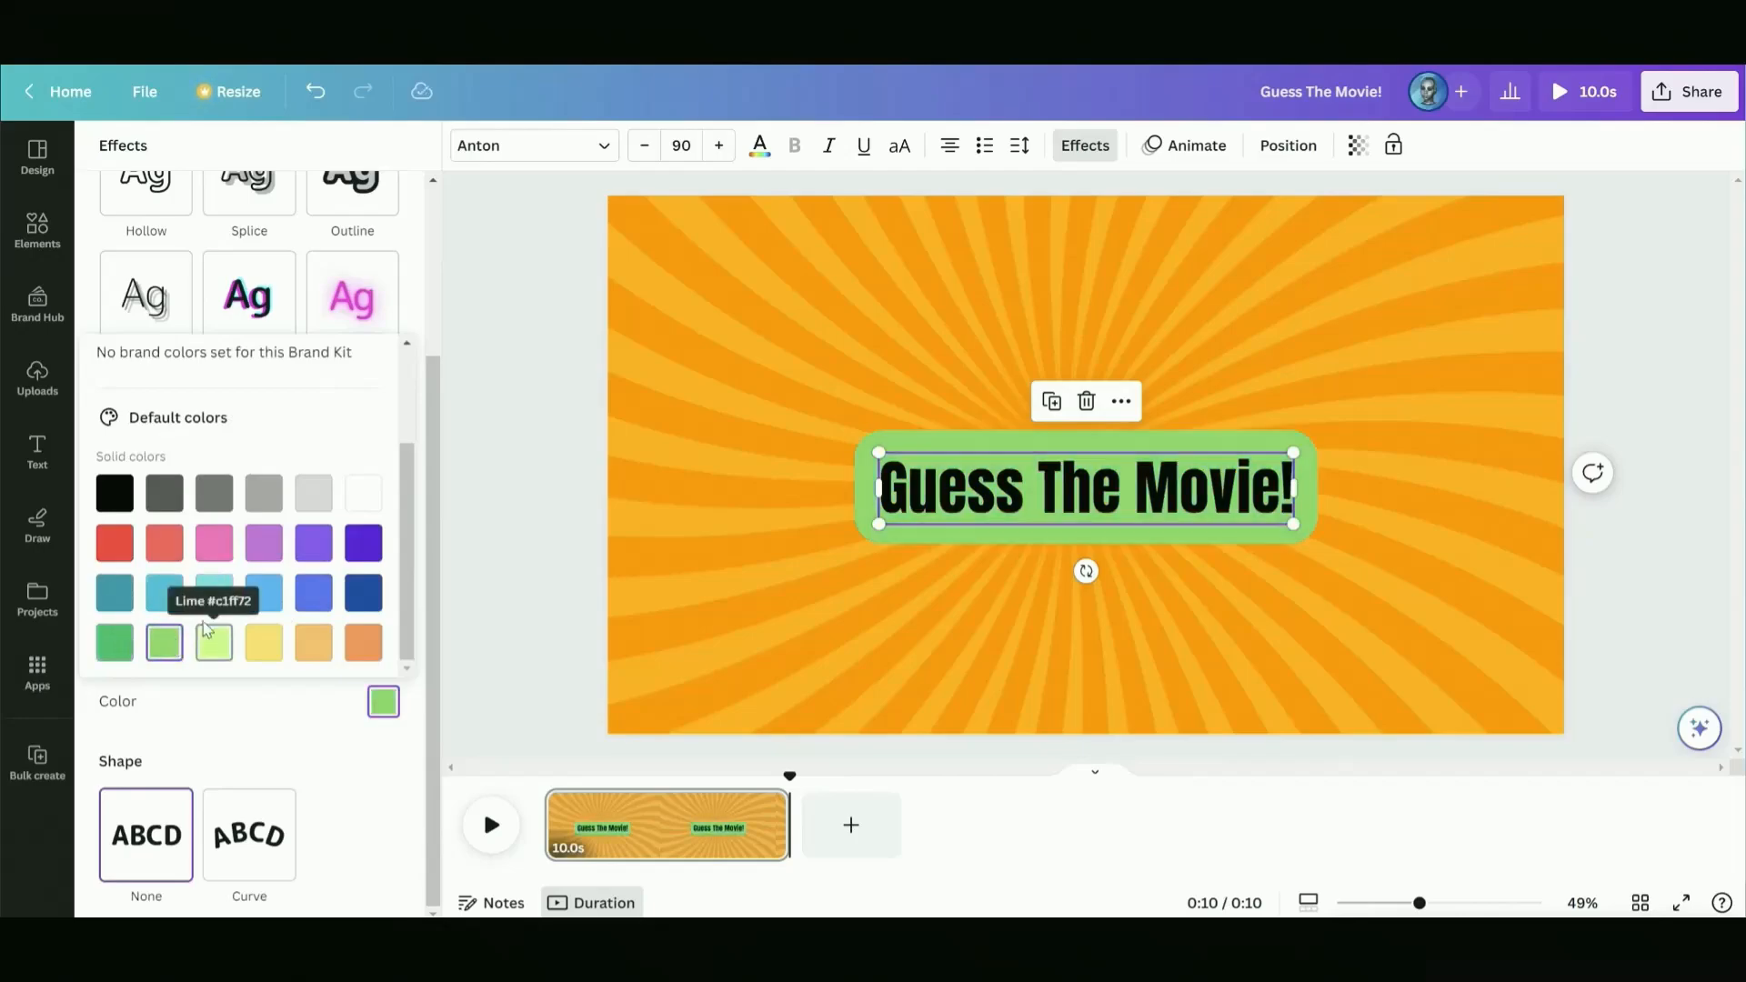
left_click(112, 546)
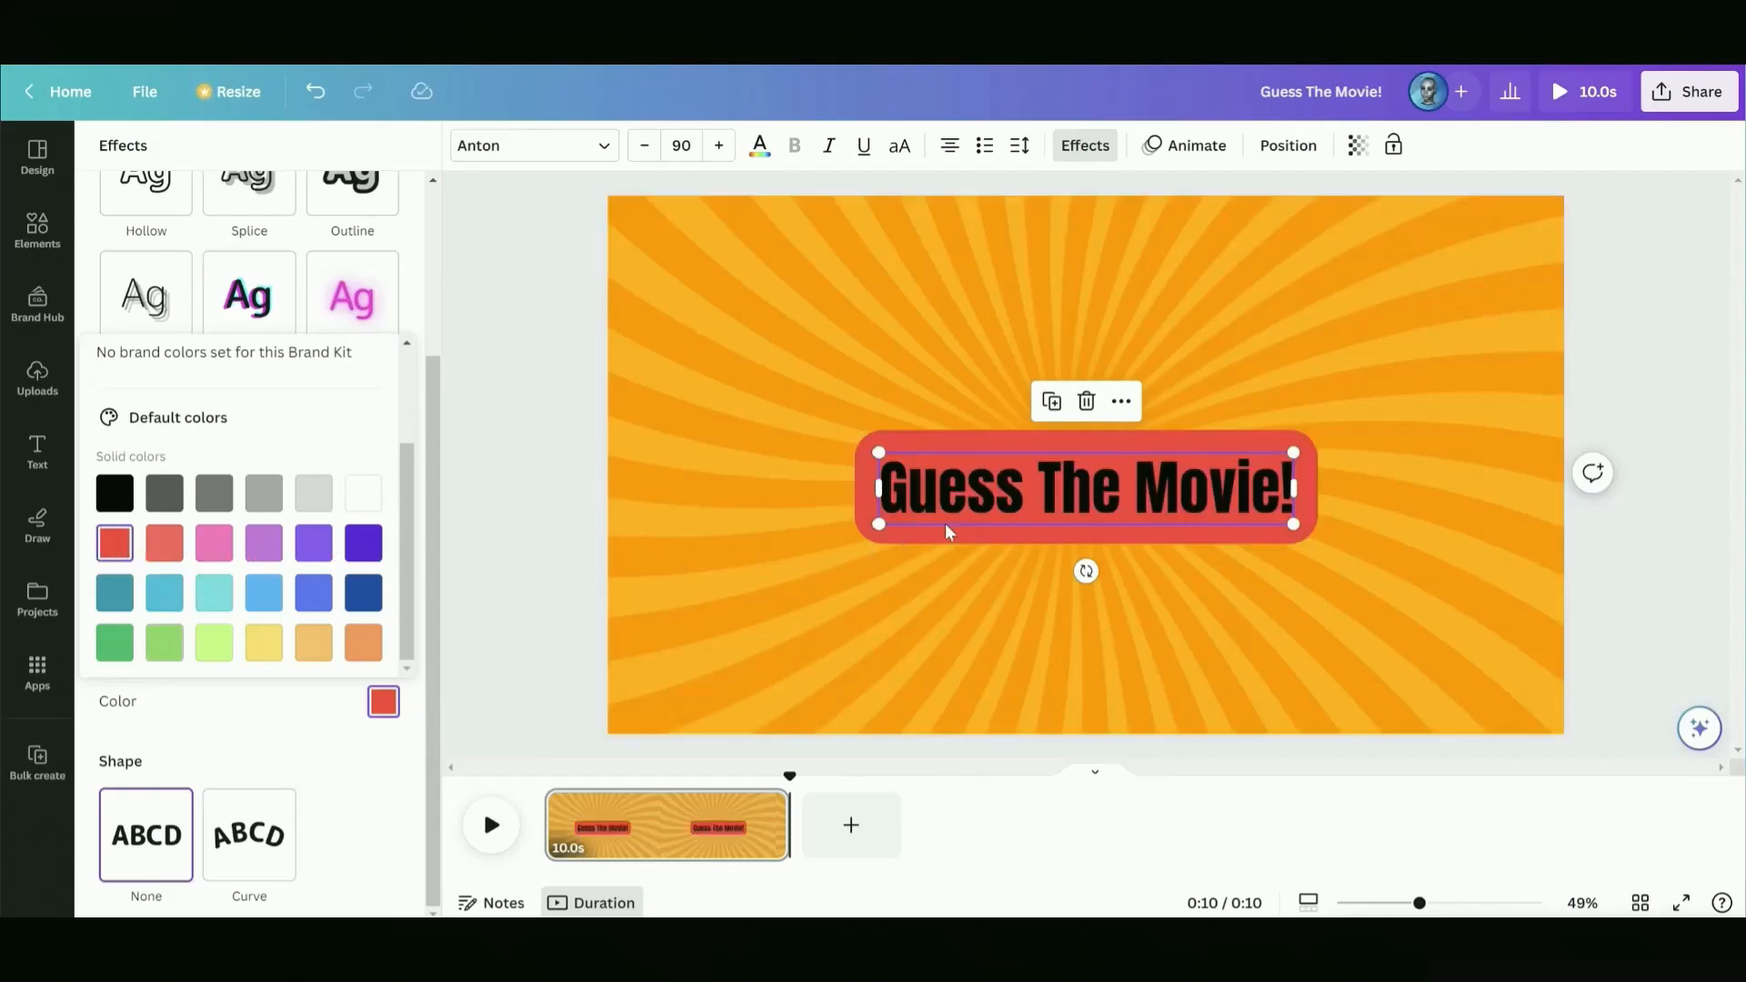
Move the "Guess The Movie!" heading to the top center of the page and deselect it
left_click_drag(1066, 497, 1077, 256)
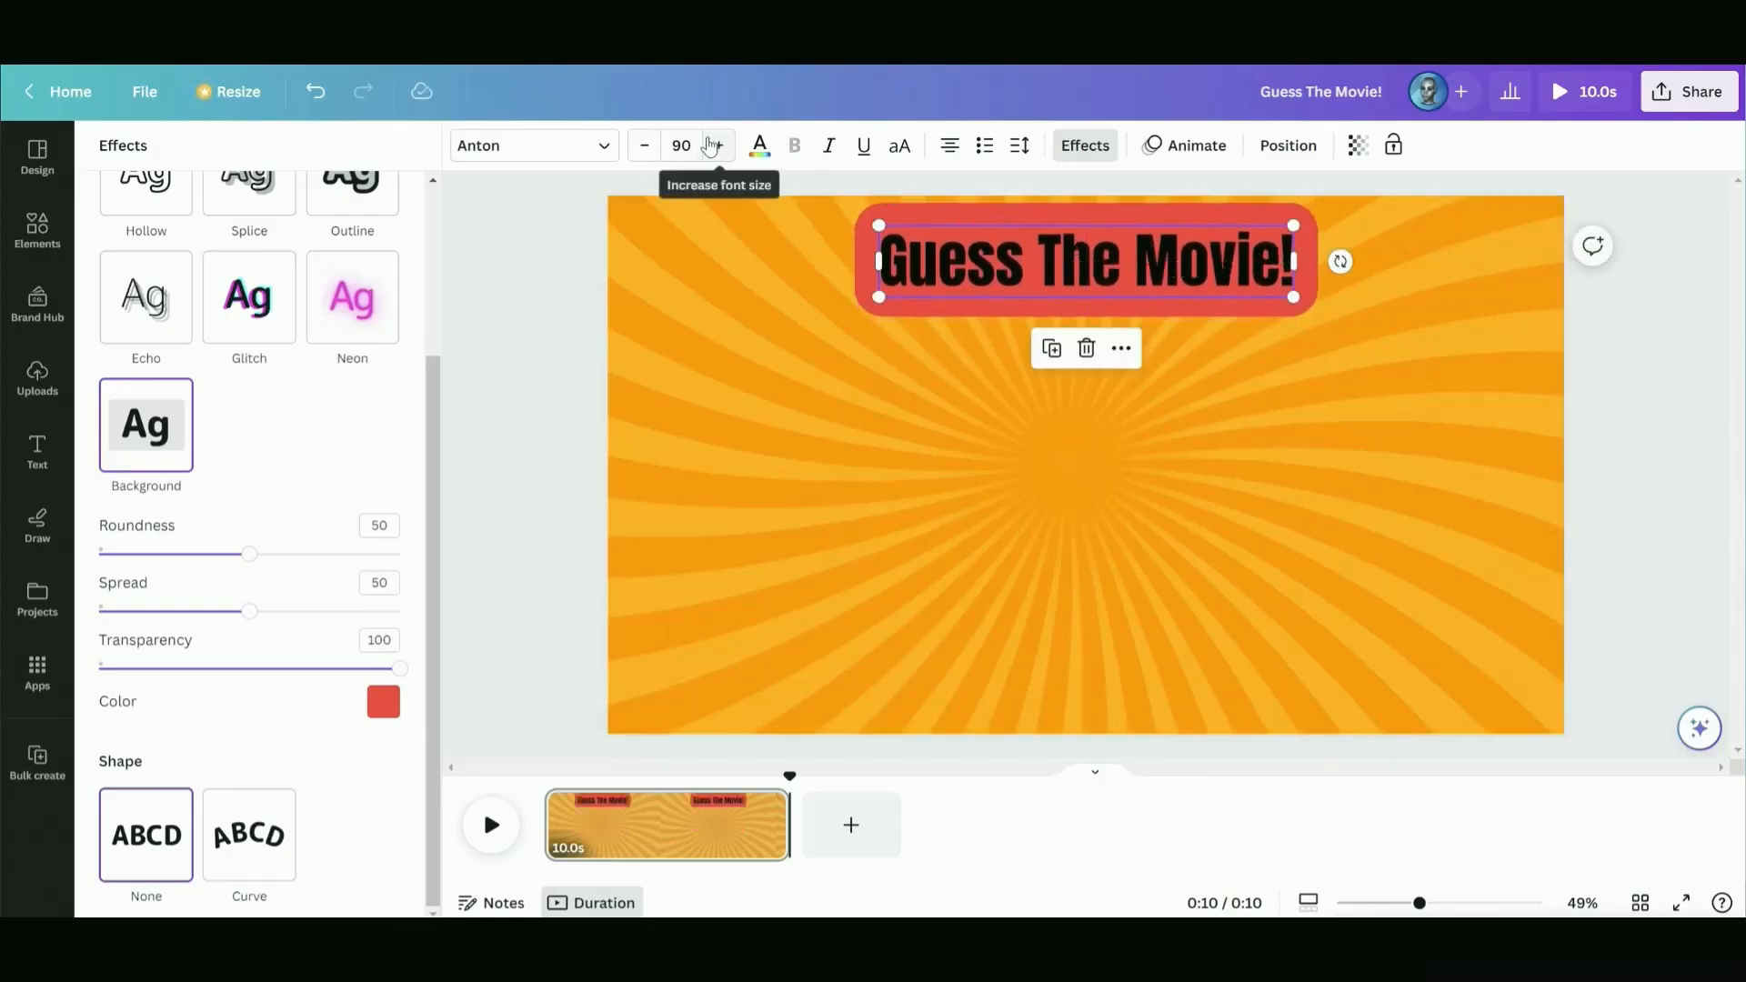
left_click(1666, 472)
left_click(1668, 478)
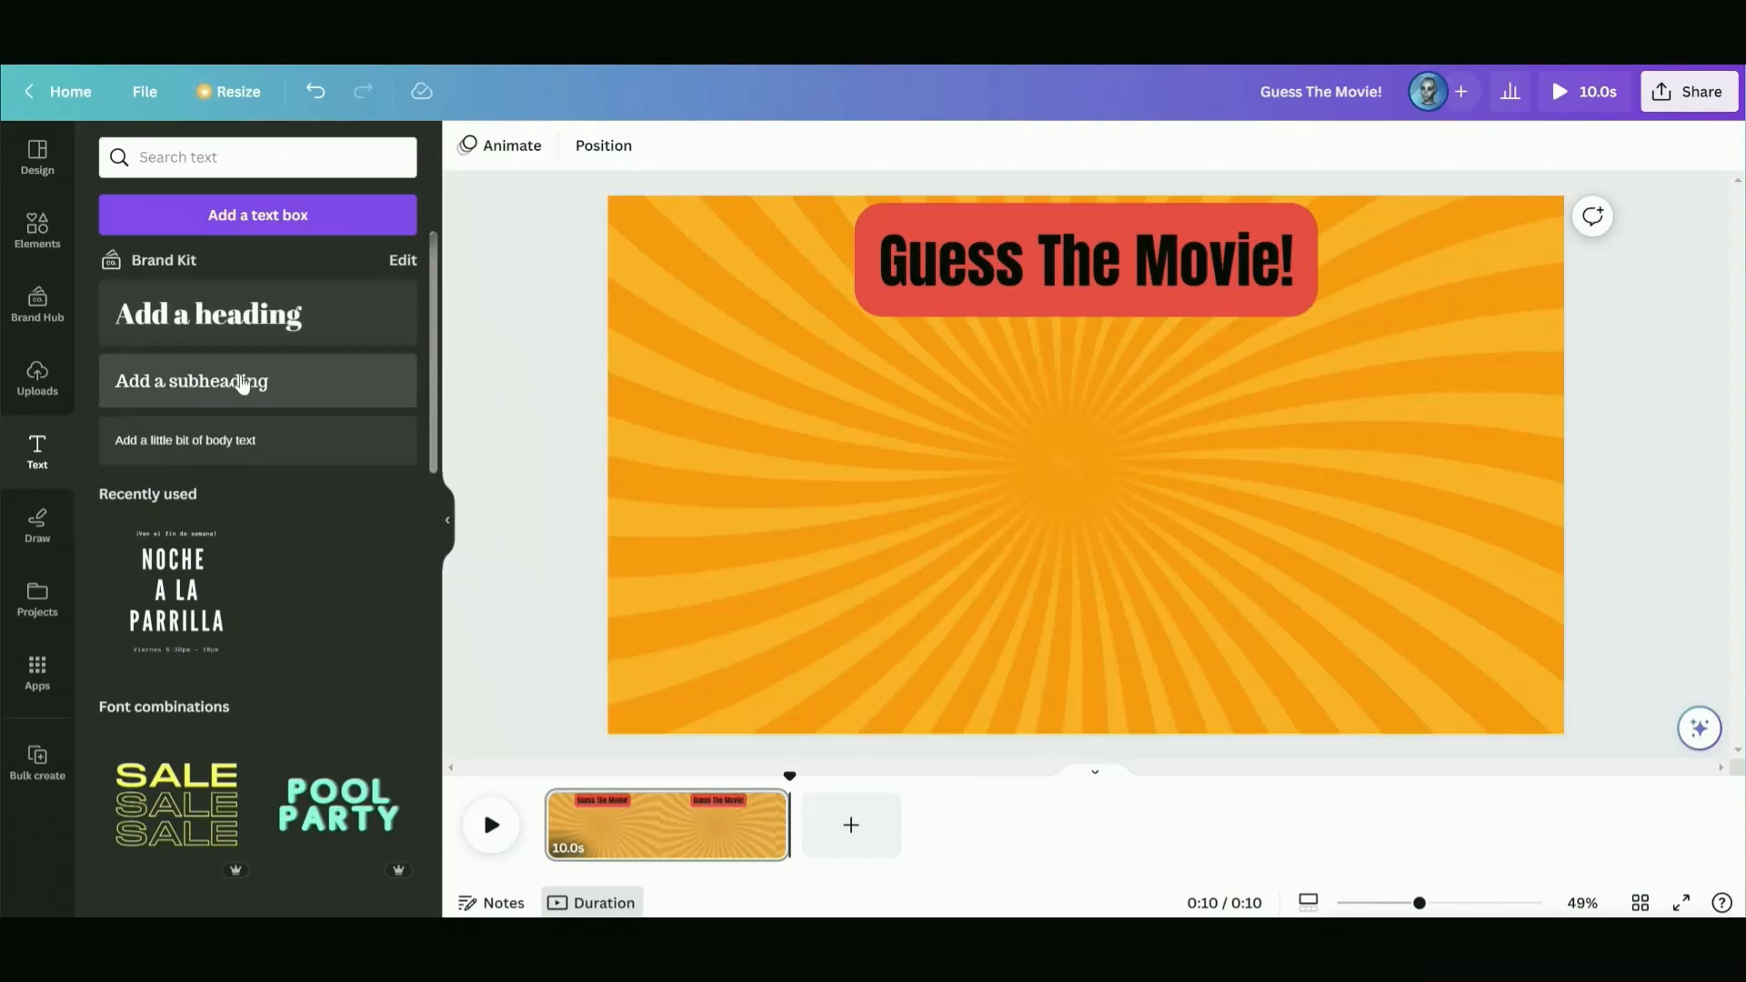
Add a subheading to the page and format it in the Anton font at size 80
left_click(241, 386)
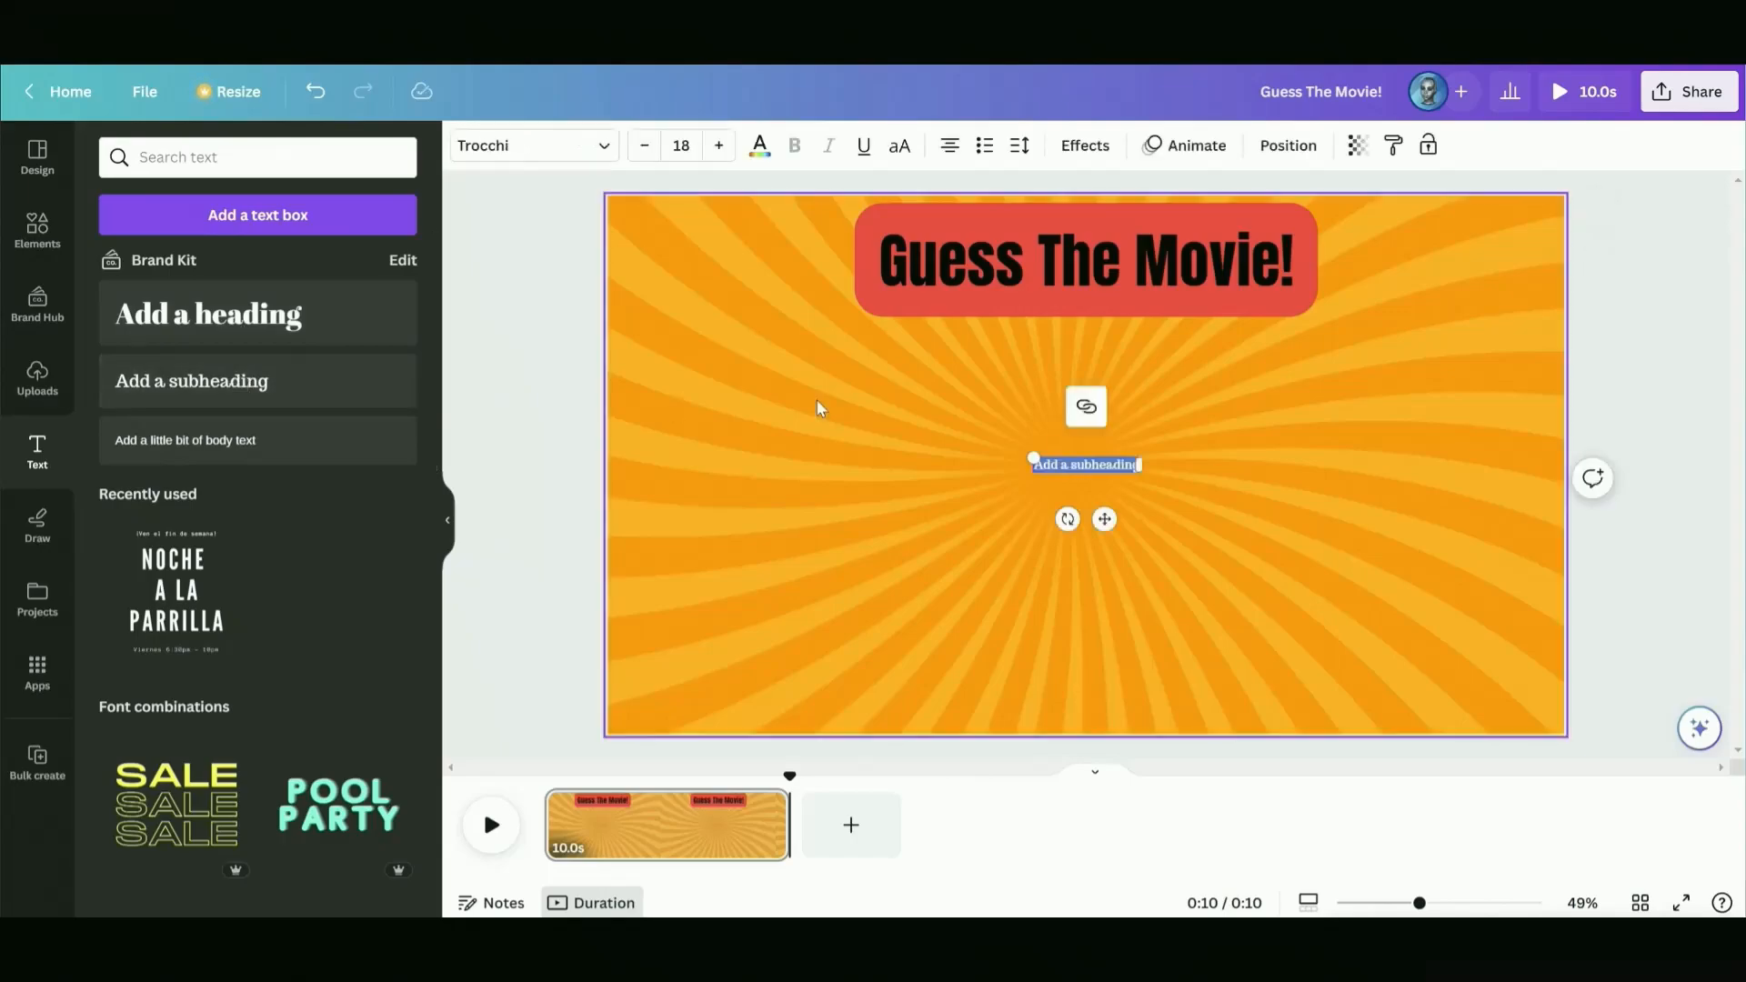
left_click(596, 147)
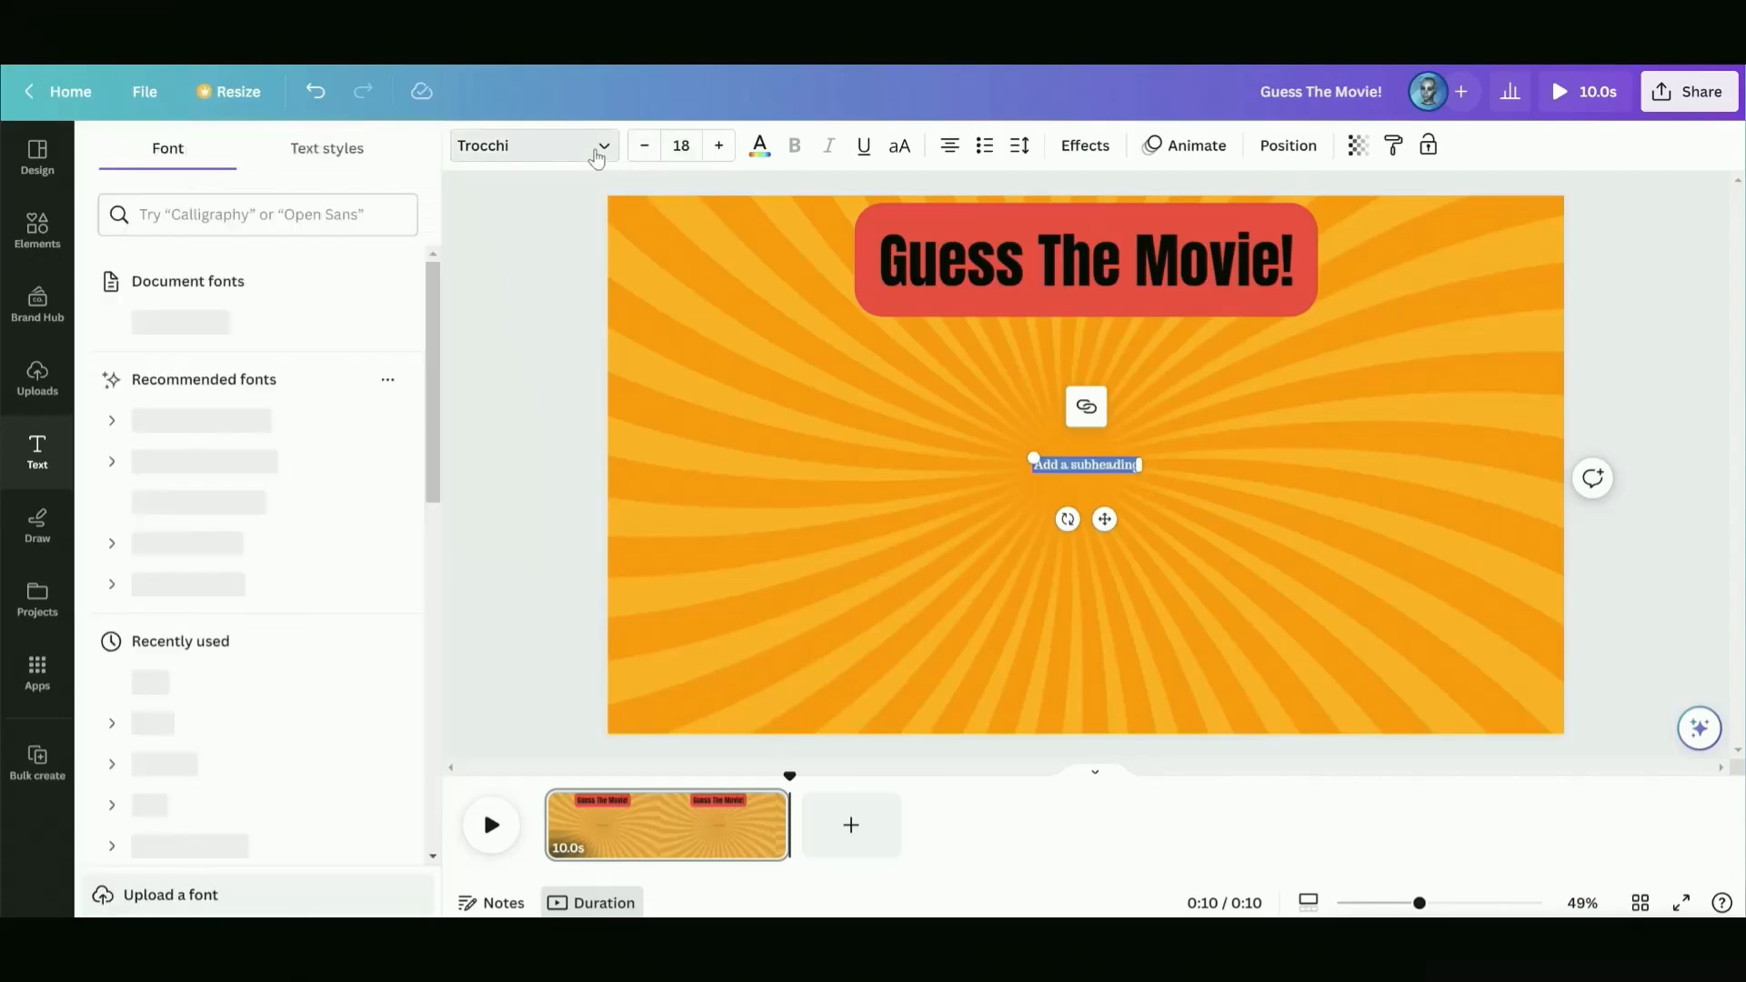
left_click(218, 326)
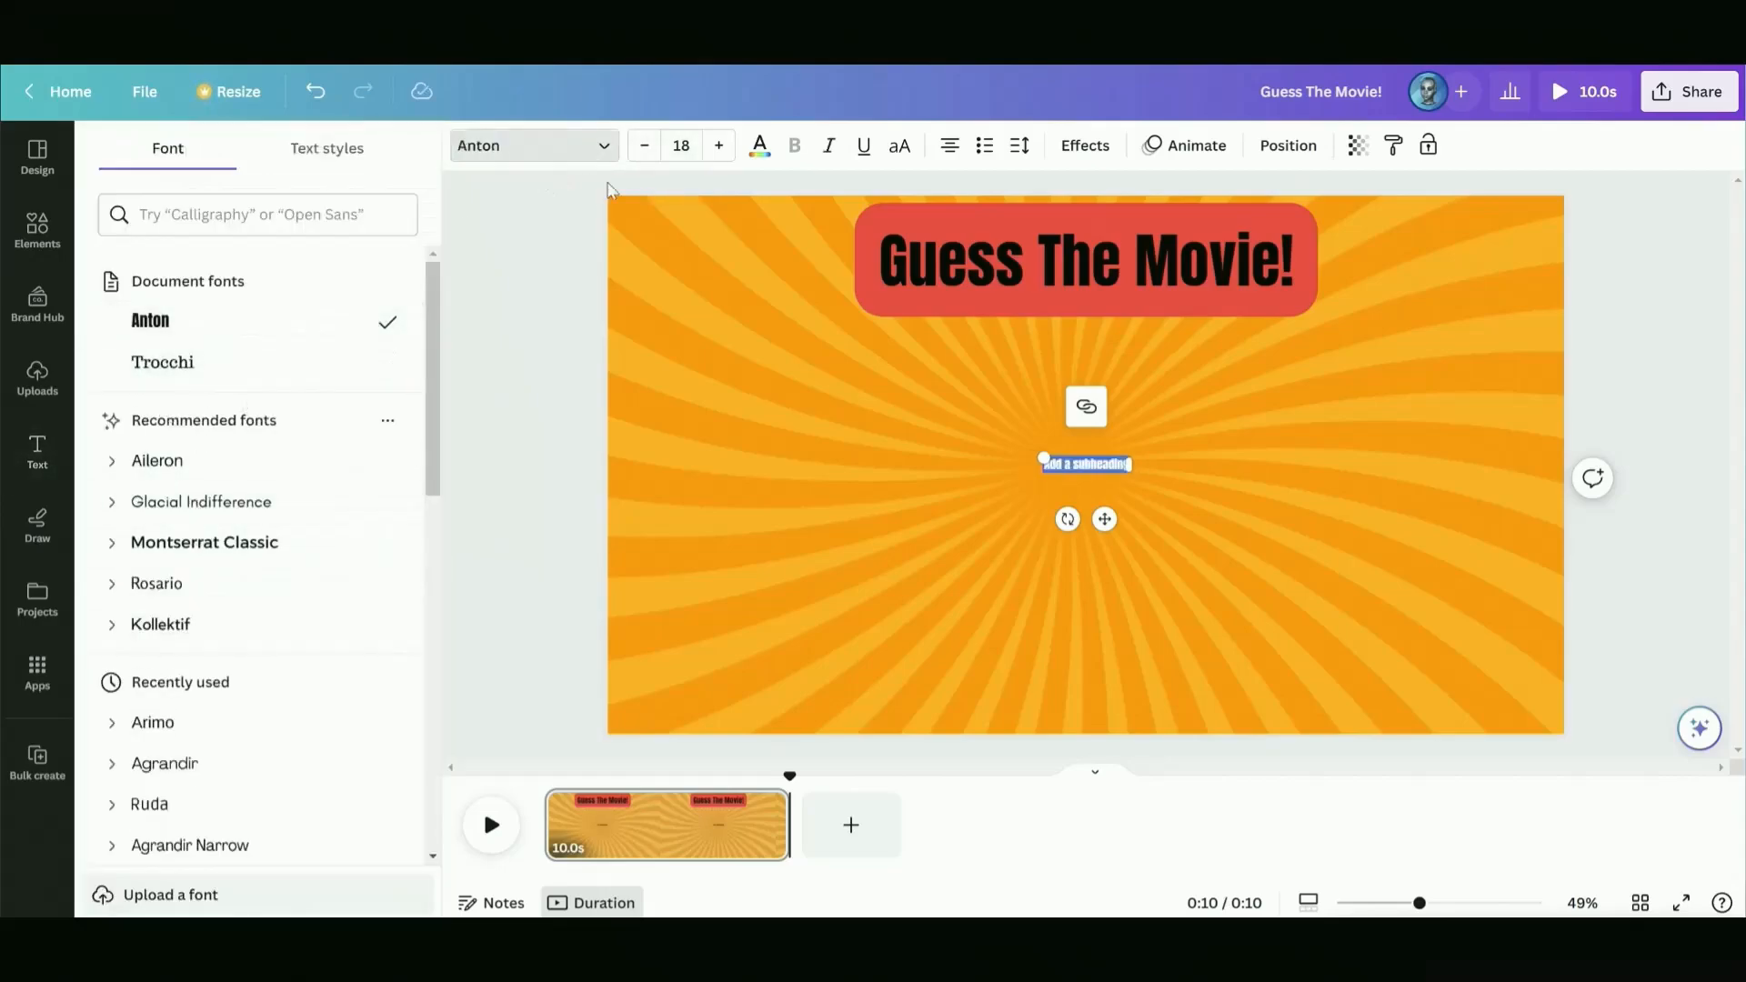
left_click(682, 146)
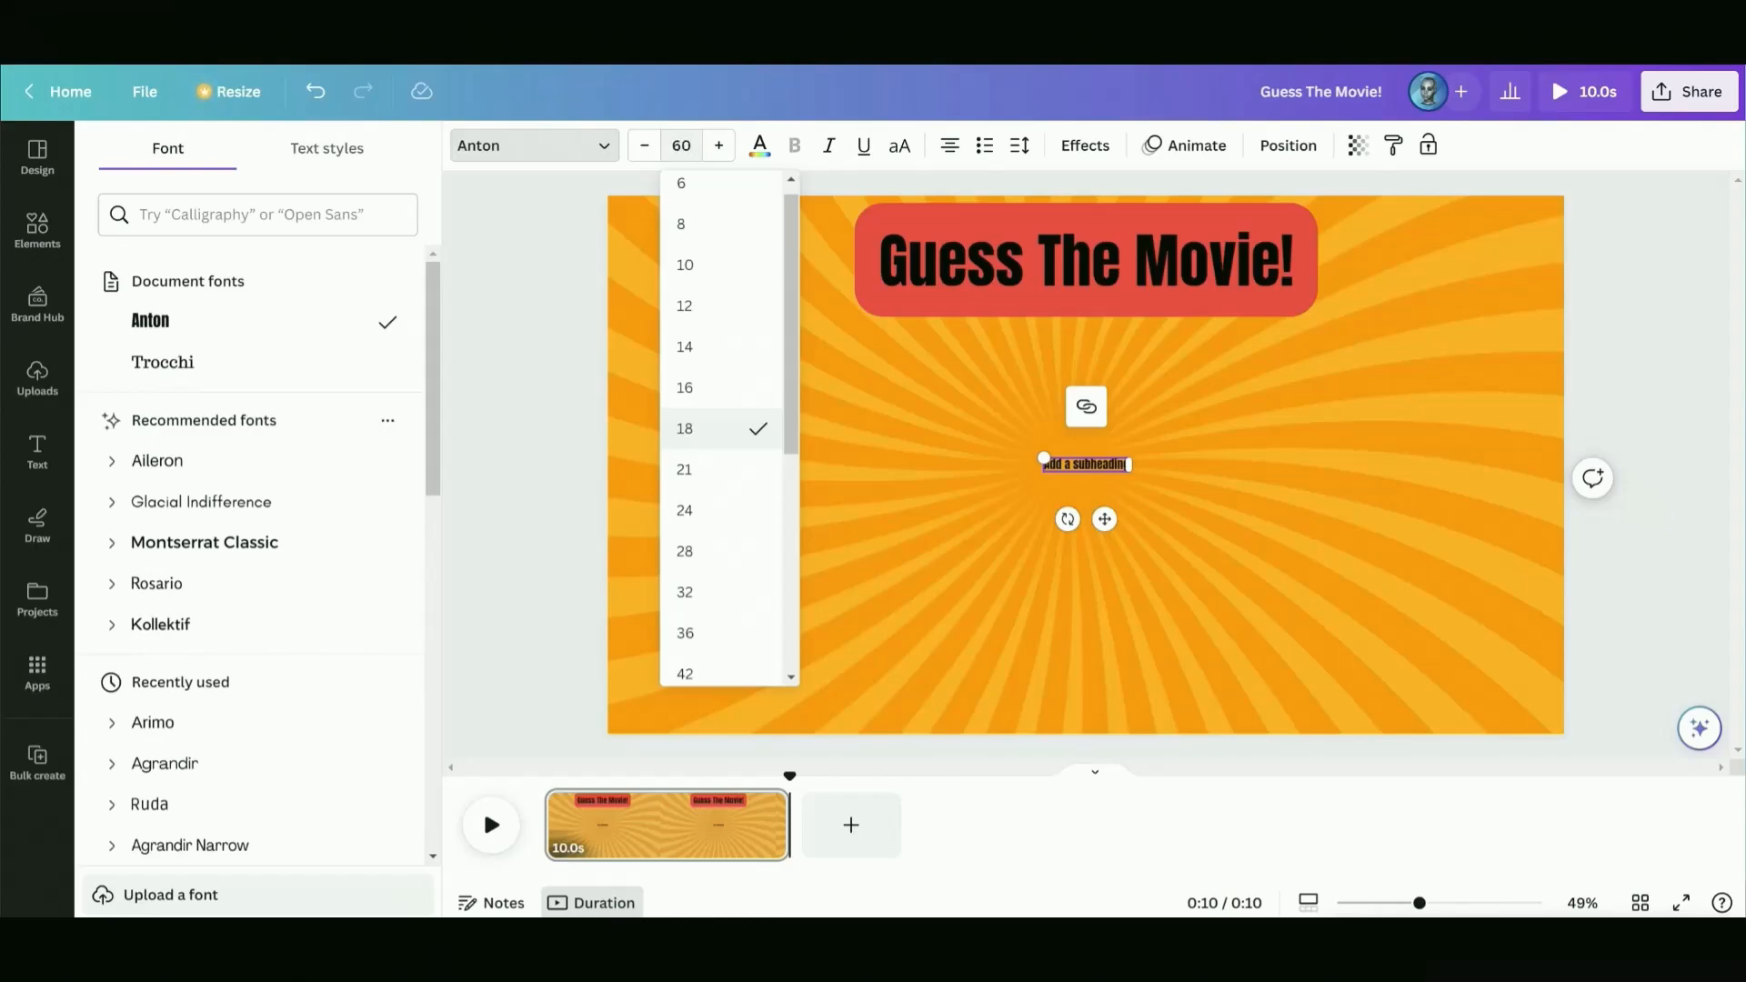
type("60")
key("Return")
left_click(681, 146)
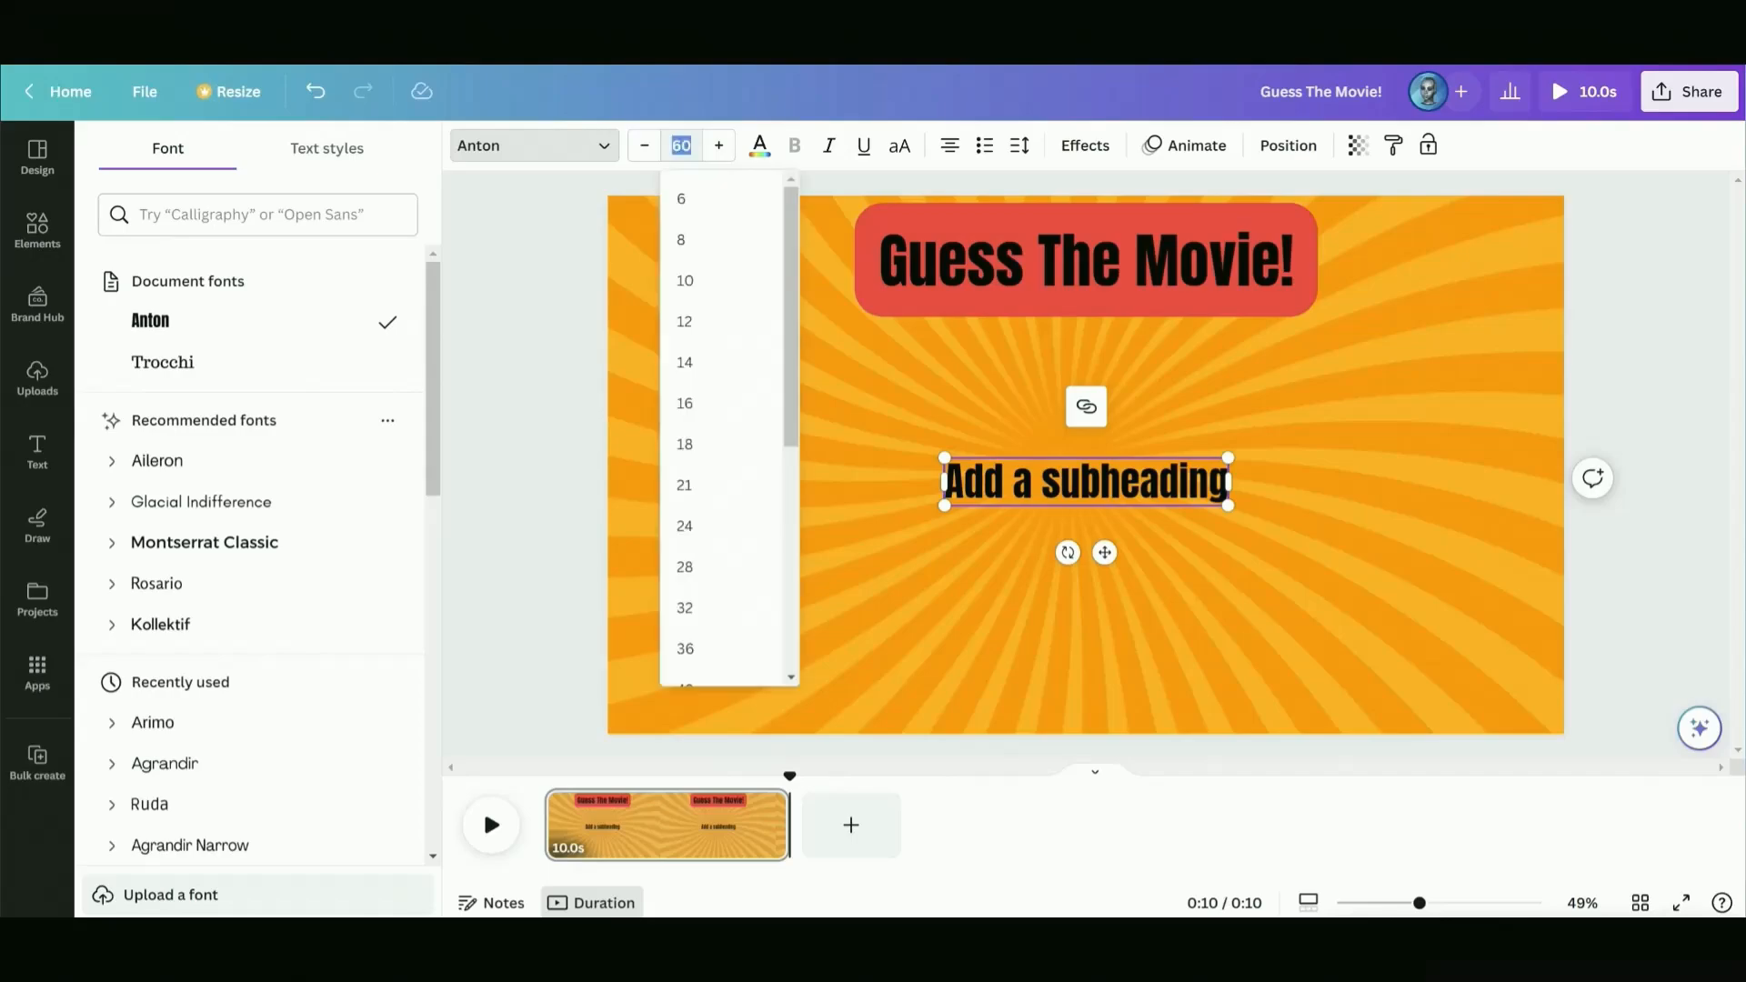
type("80")
key("Return")
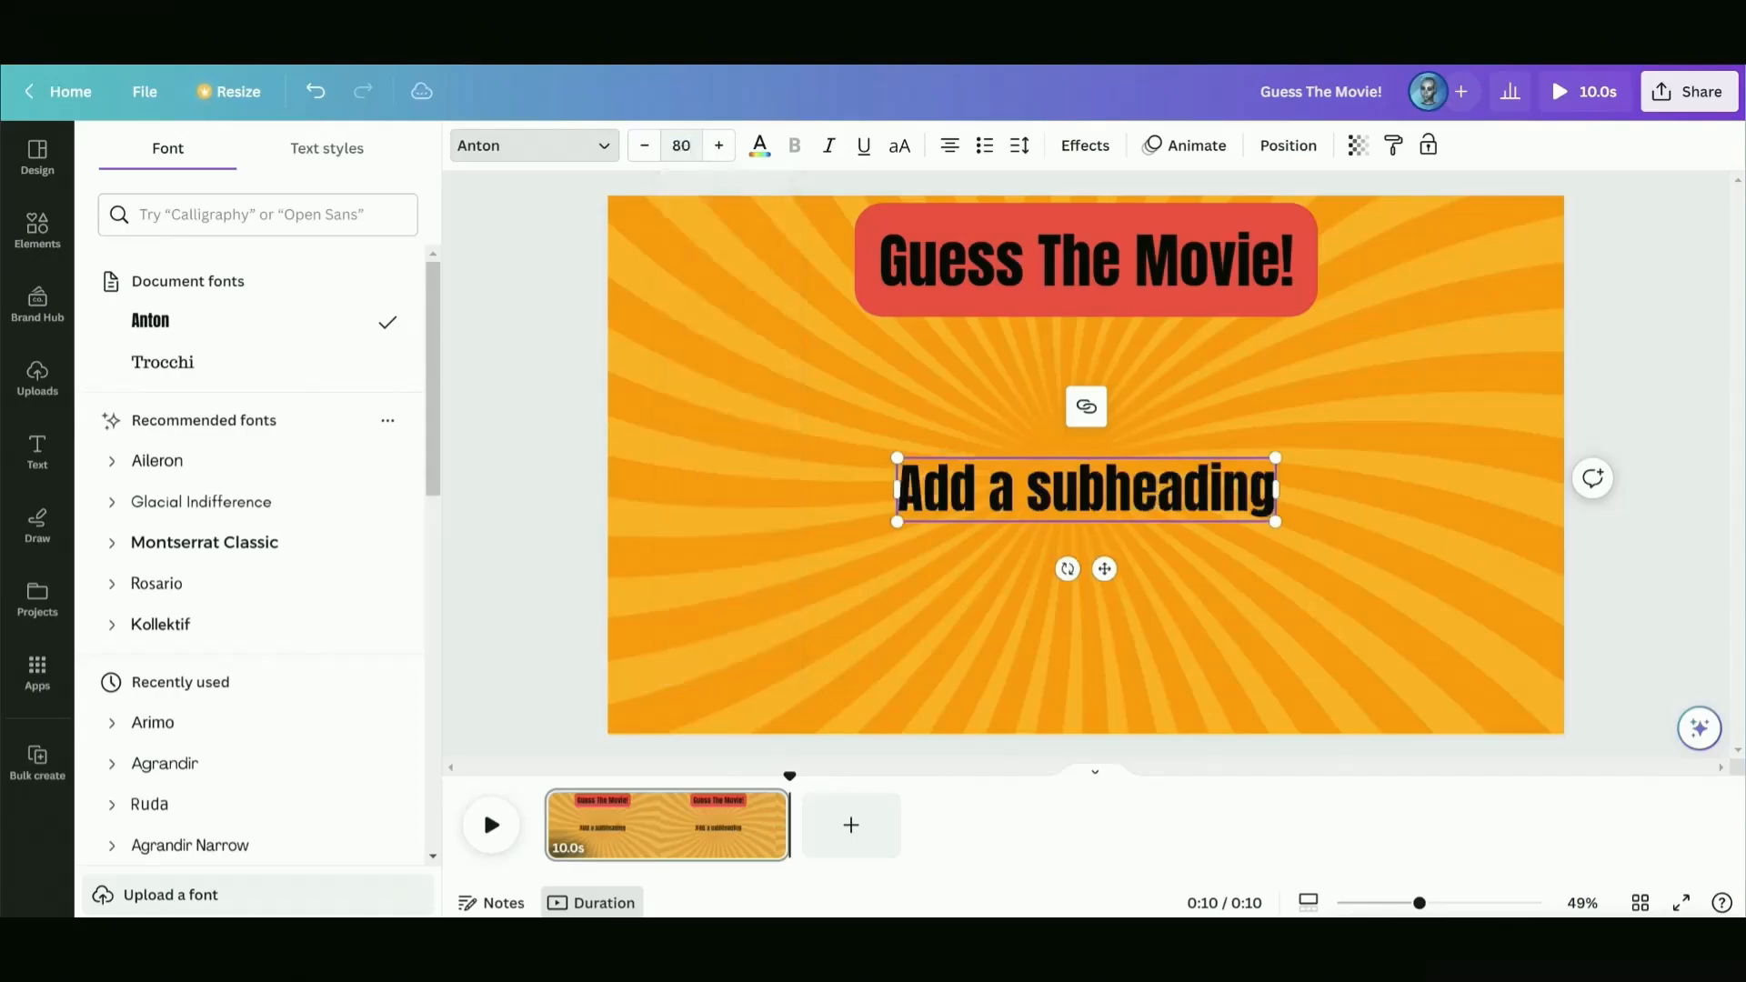
Replace the subheading's placeholder text with the emoji clue 🧸+🎈
double_click(1151, 484)
key("Escape")
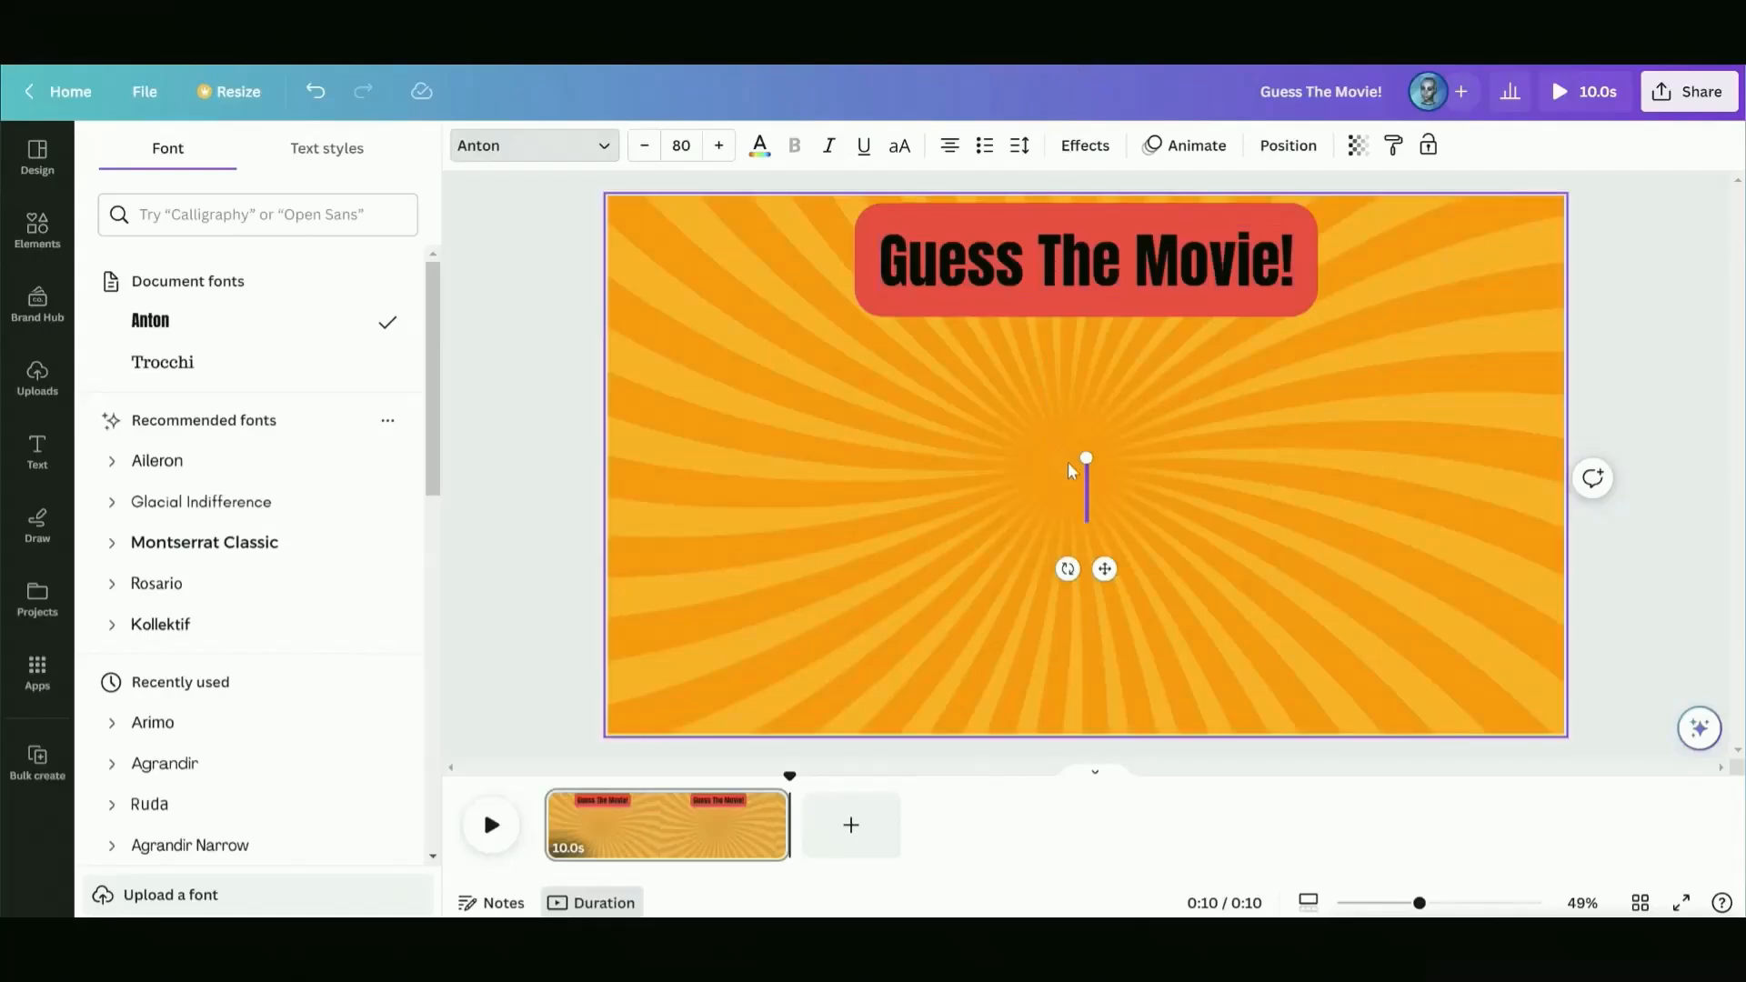
type("🧸+🎈")
Enlarge the emoji clue to about size 261 and place it near the middle of the page below the heading
left_click_drag(1171, 523, 1444, 628)
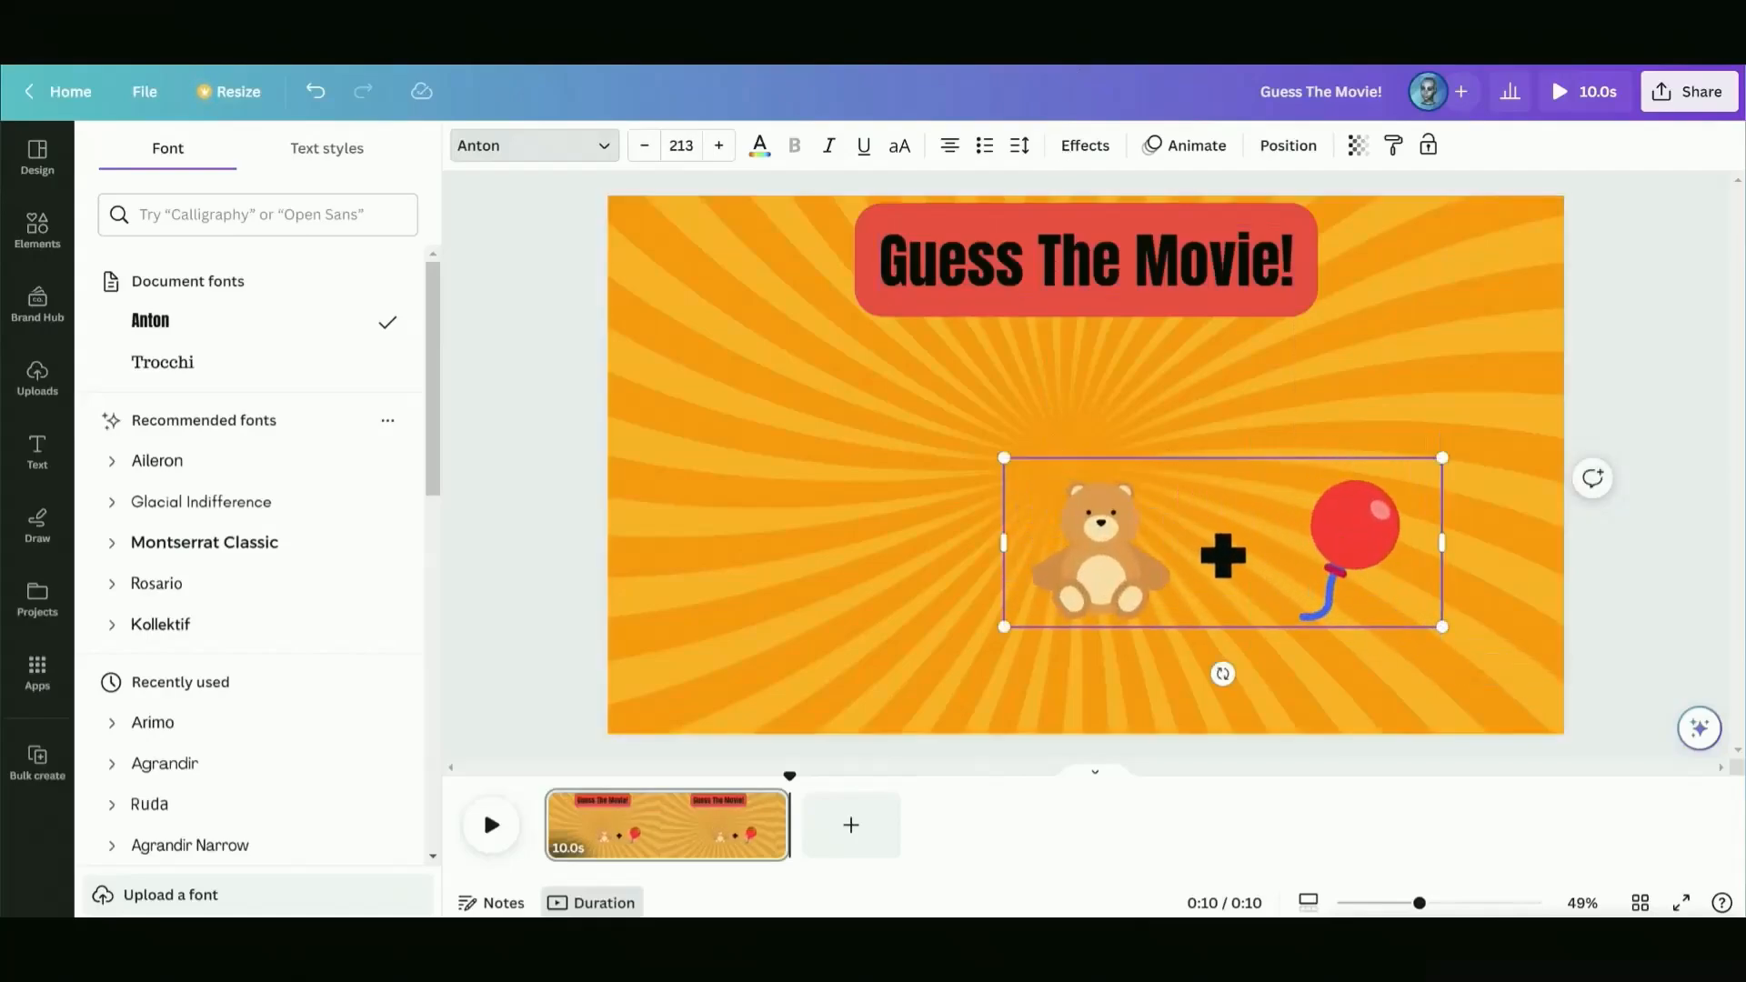
left_click_drag(1260, 456, 1113, 388)
left_click_drag(1298, 553, 1395, 601)
left_click_drag(1136, 384, 1088, 374)
Change the "Guess The Movie!" heading's text color to white (#ffffff)
left_click(1276, 285)
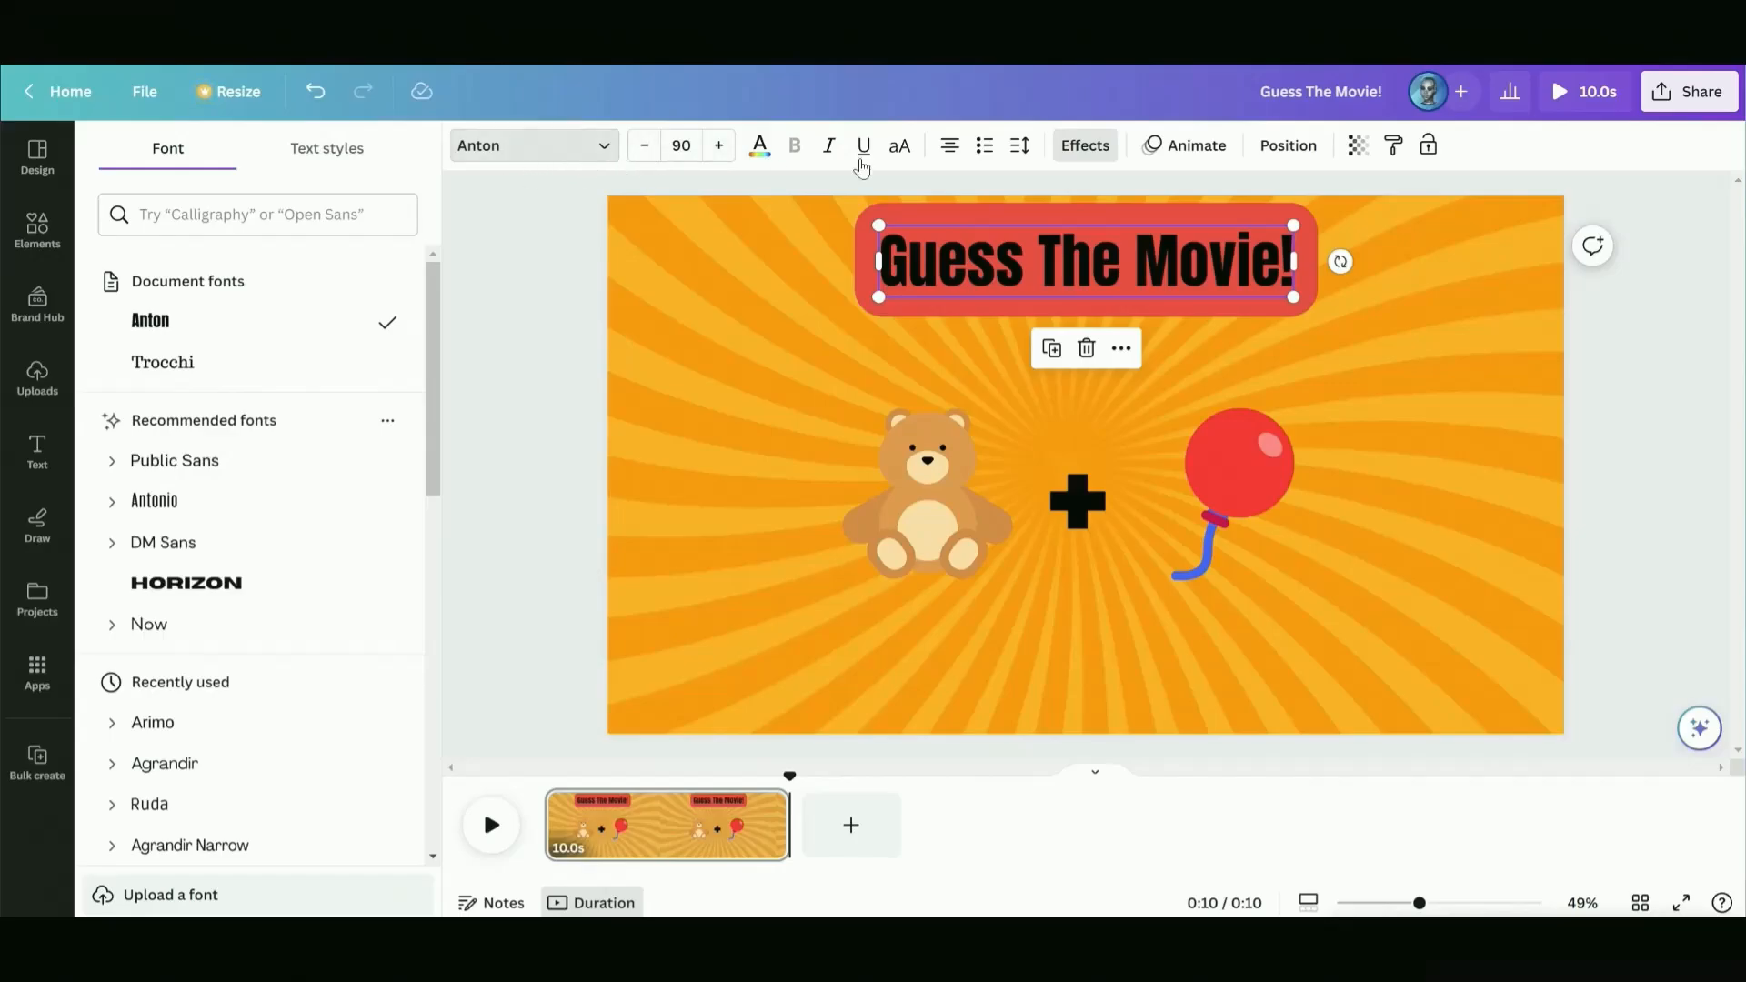
left_click(1087, 150)
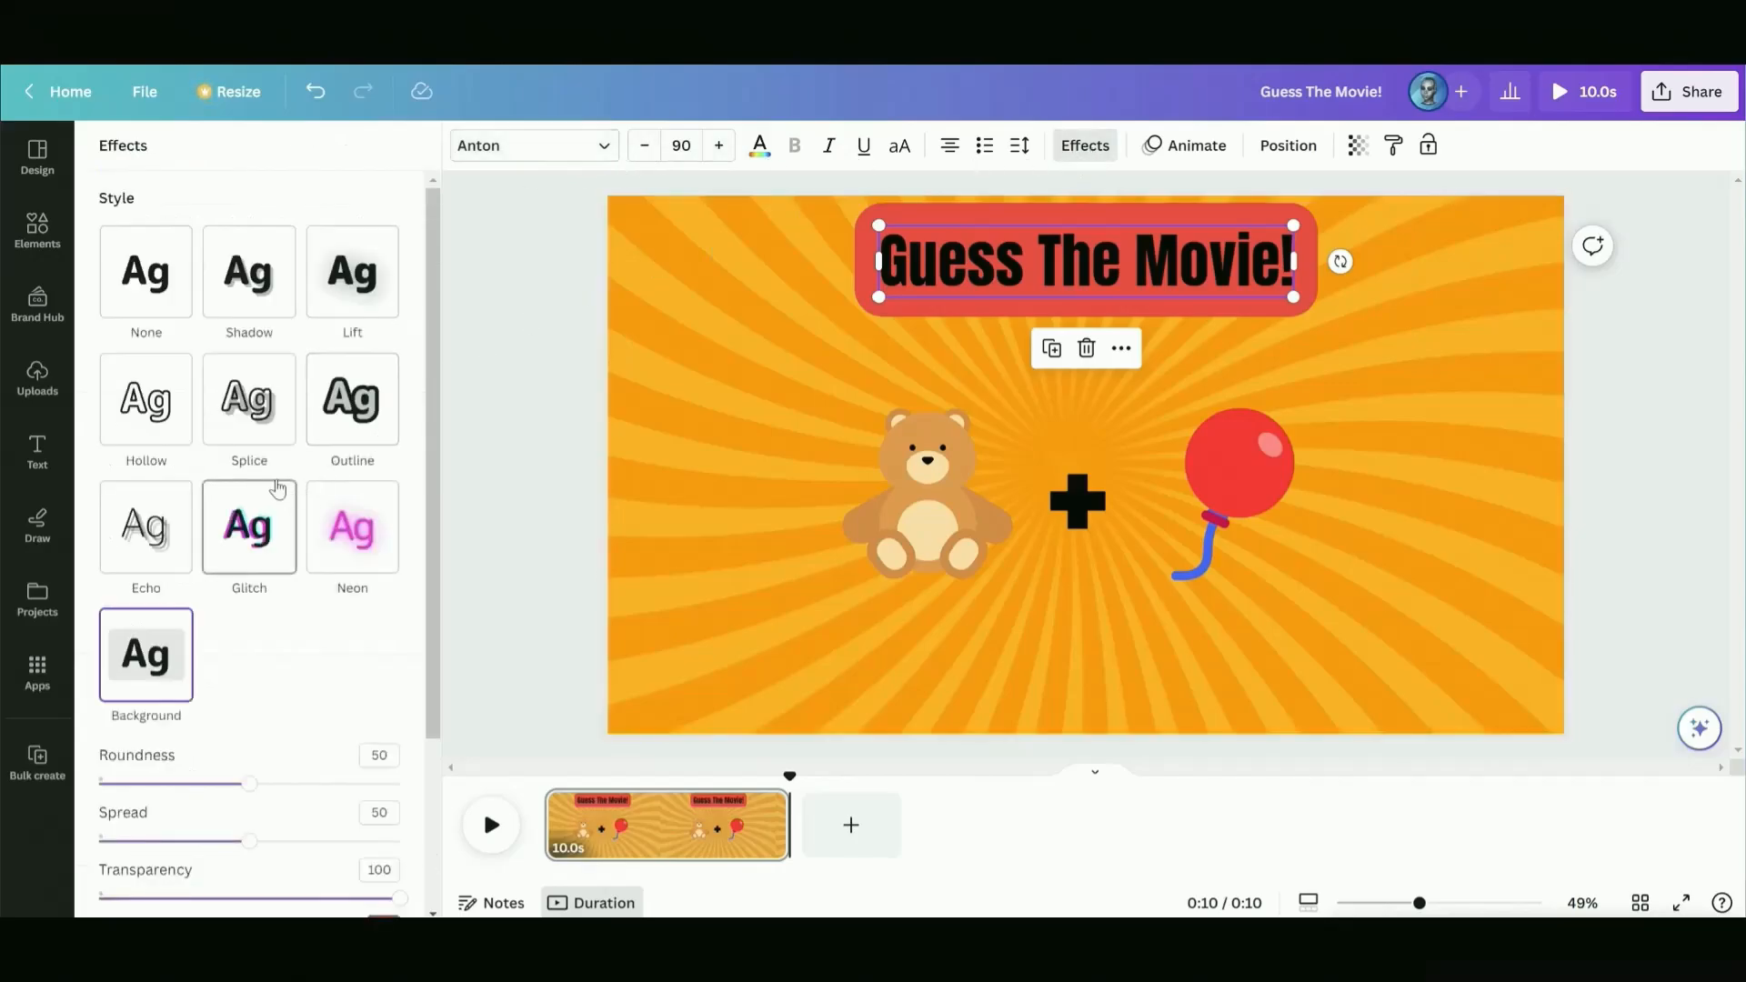
scroll(278, 490, "down", 3)
scroll(286, 502, "up", 3)
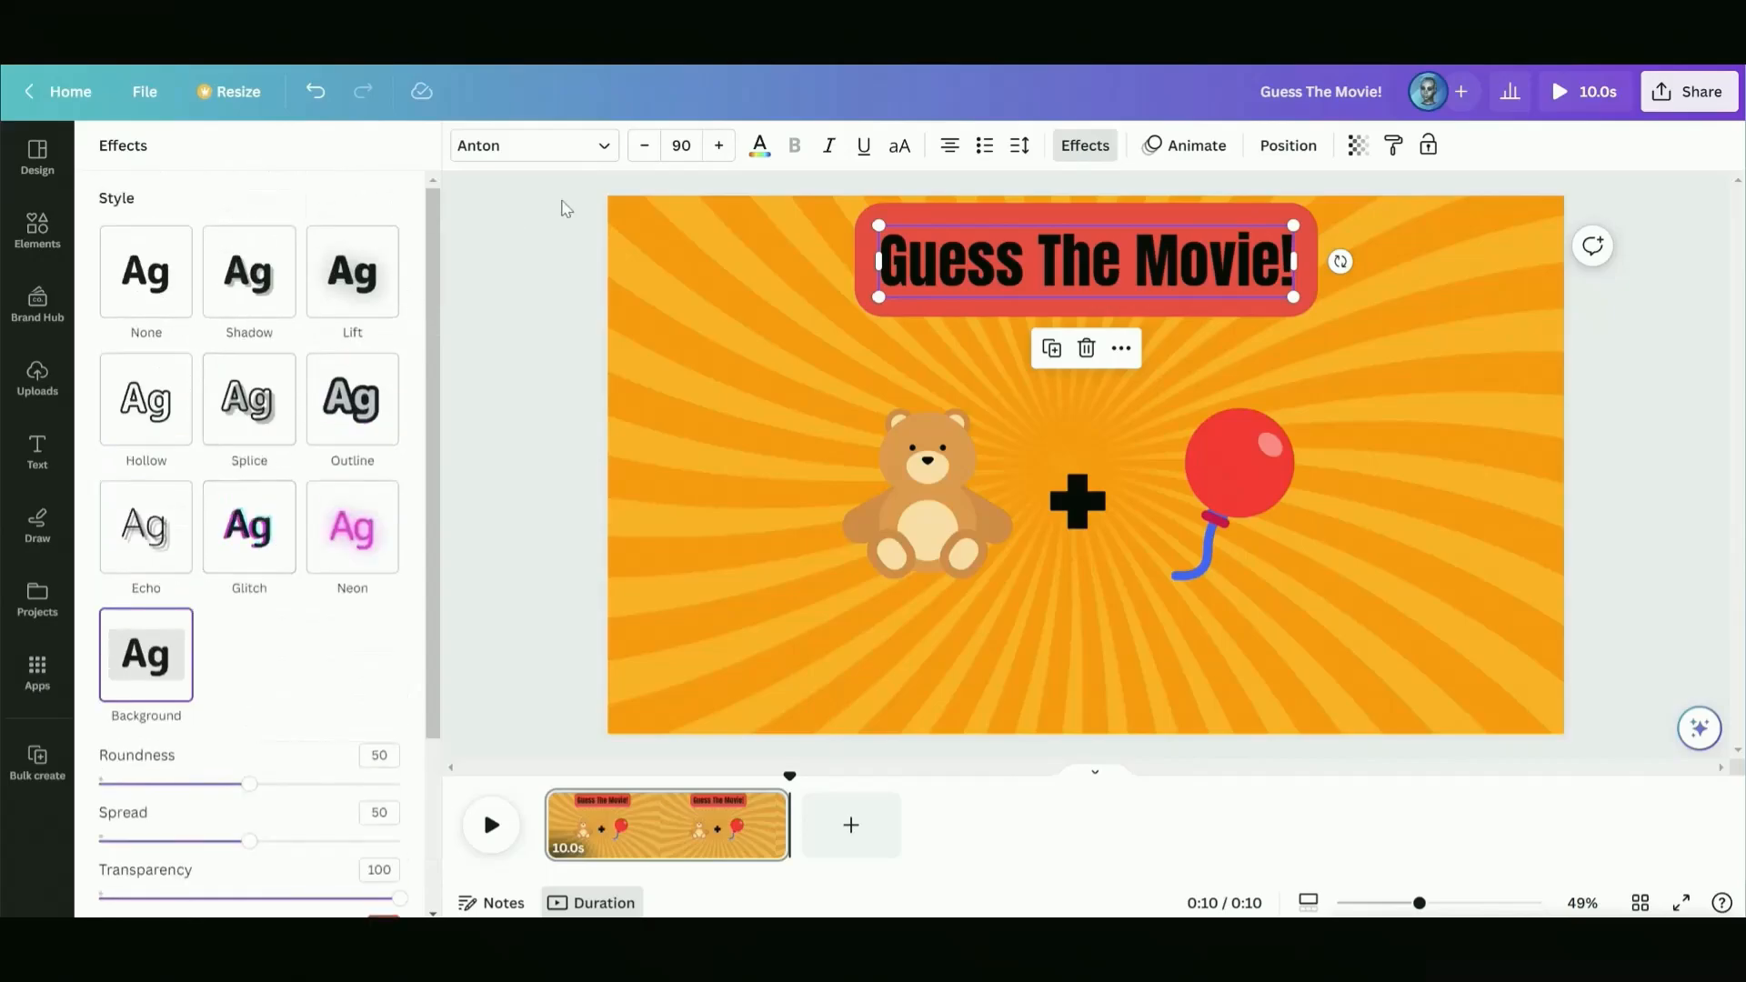
left_click(759, 148)
left_click(238, 272)
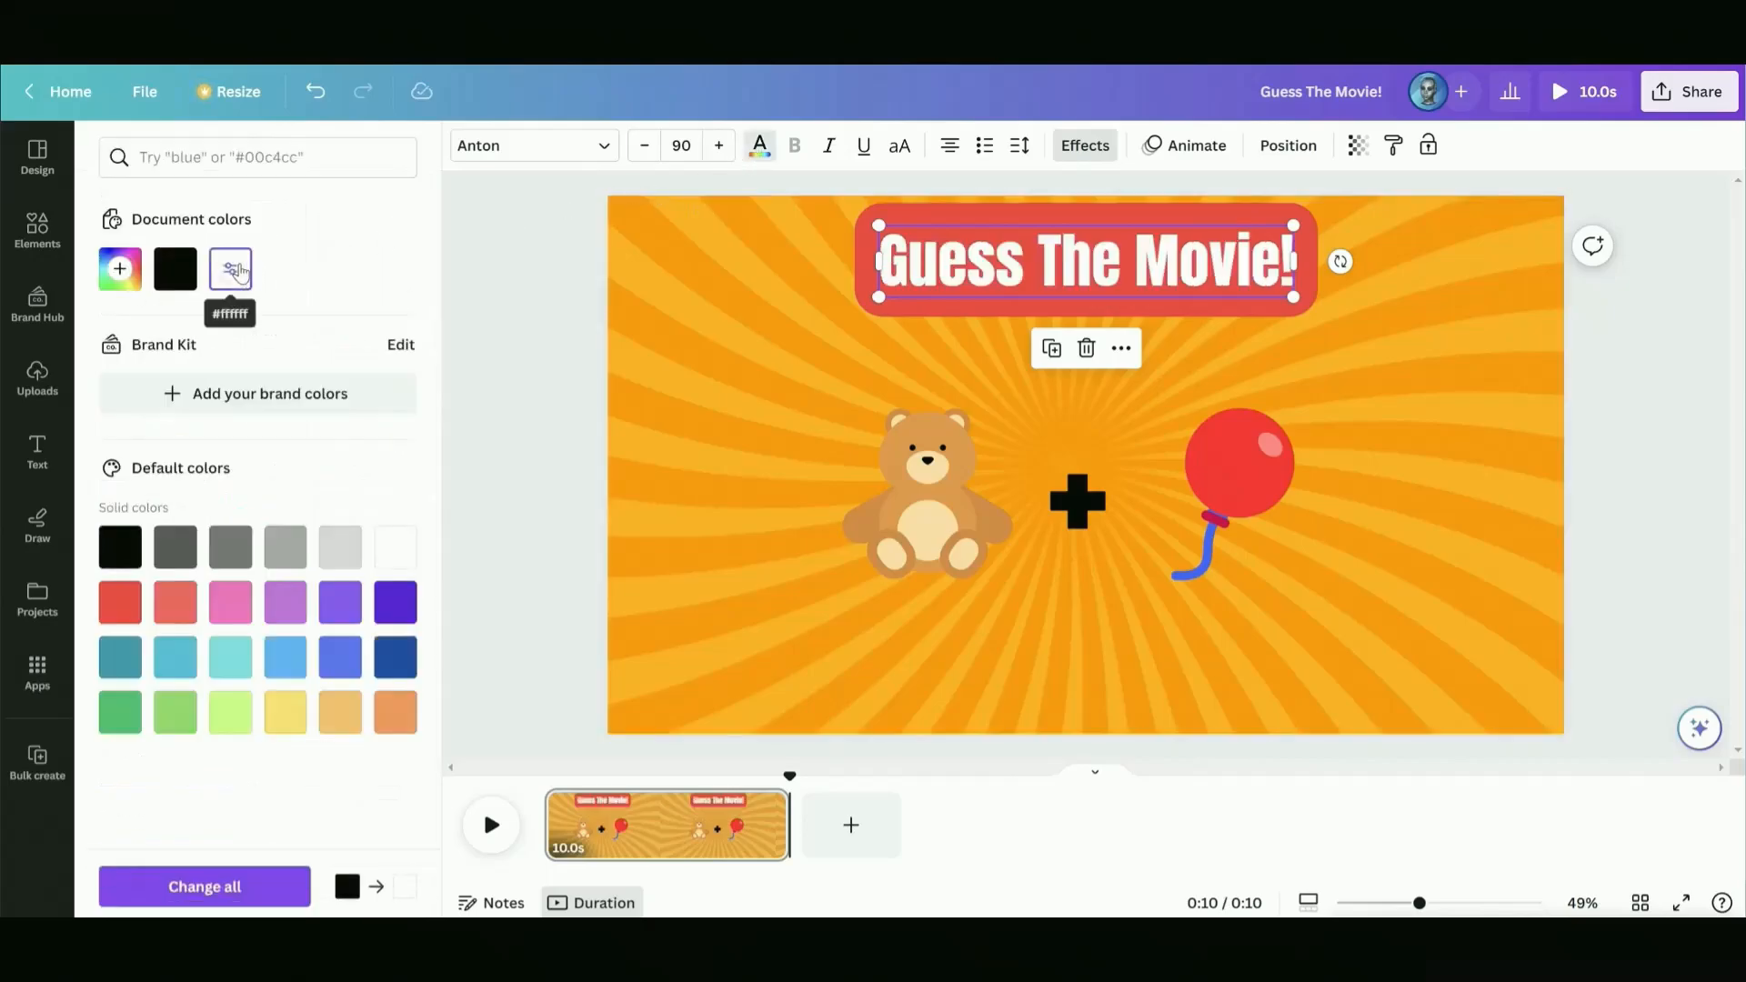
left_click(1592, 447)
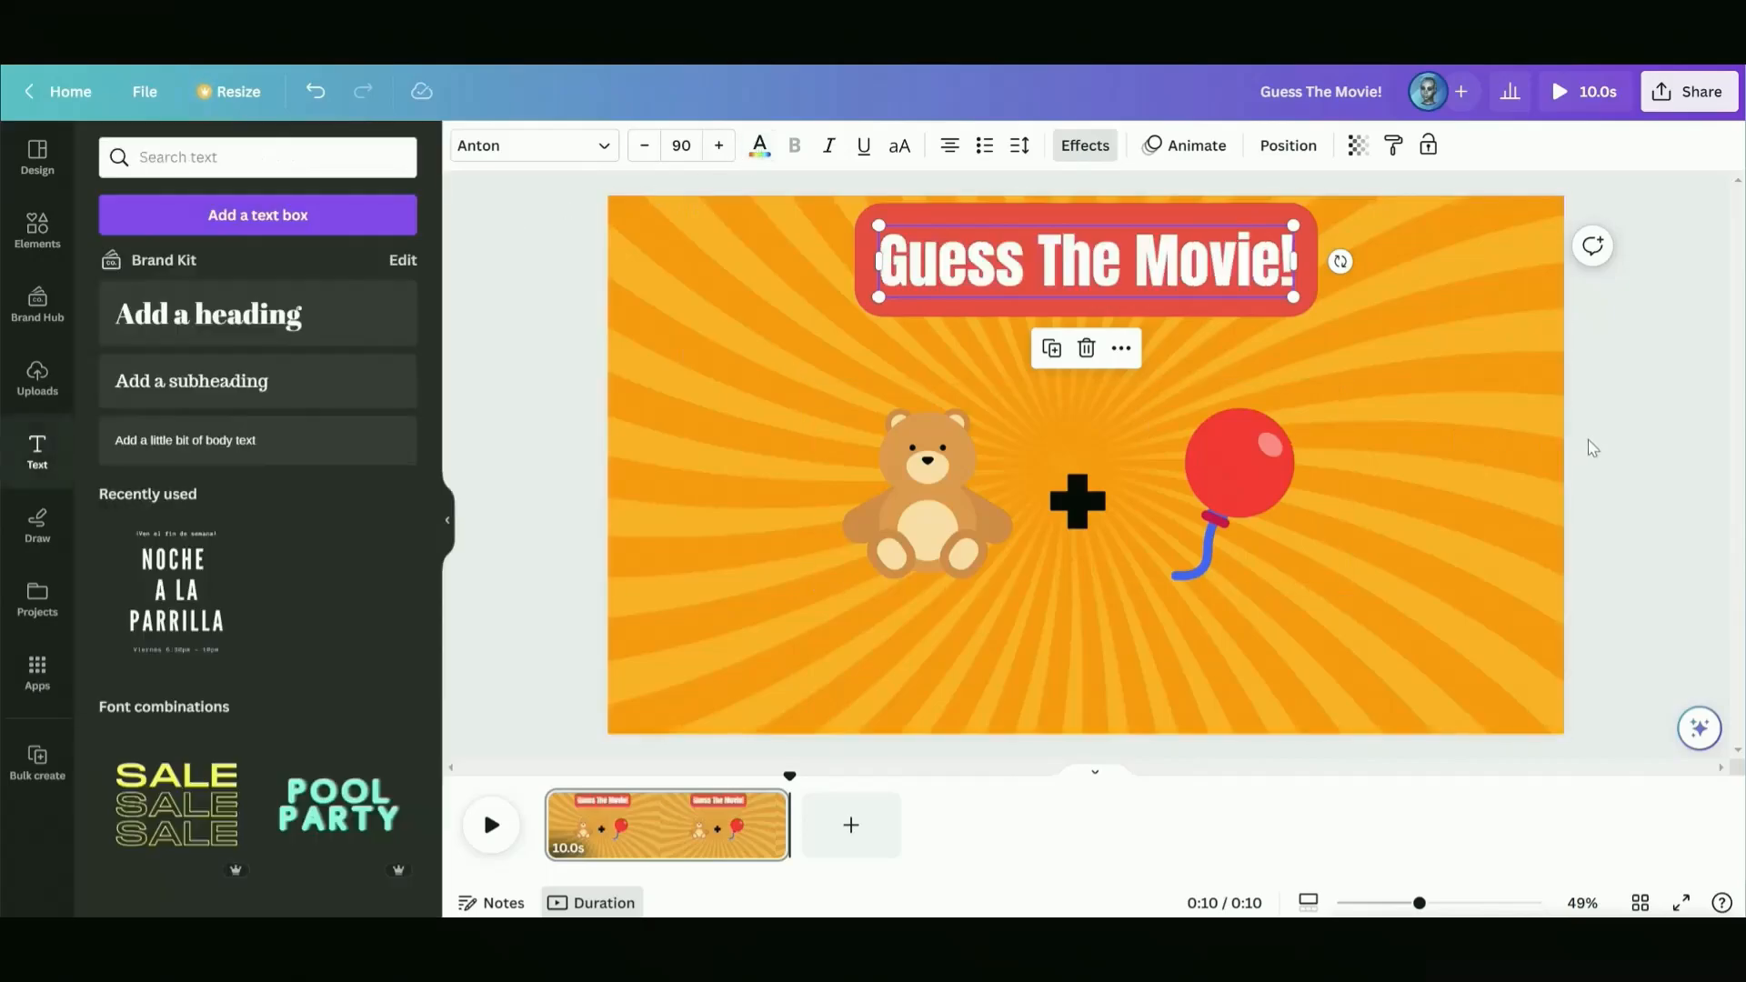
Set the plus sign in the emoji clue to white, then center the clue horizontally on the page and deselect it
left_click(1088, 494)
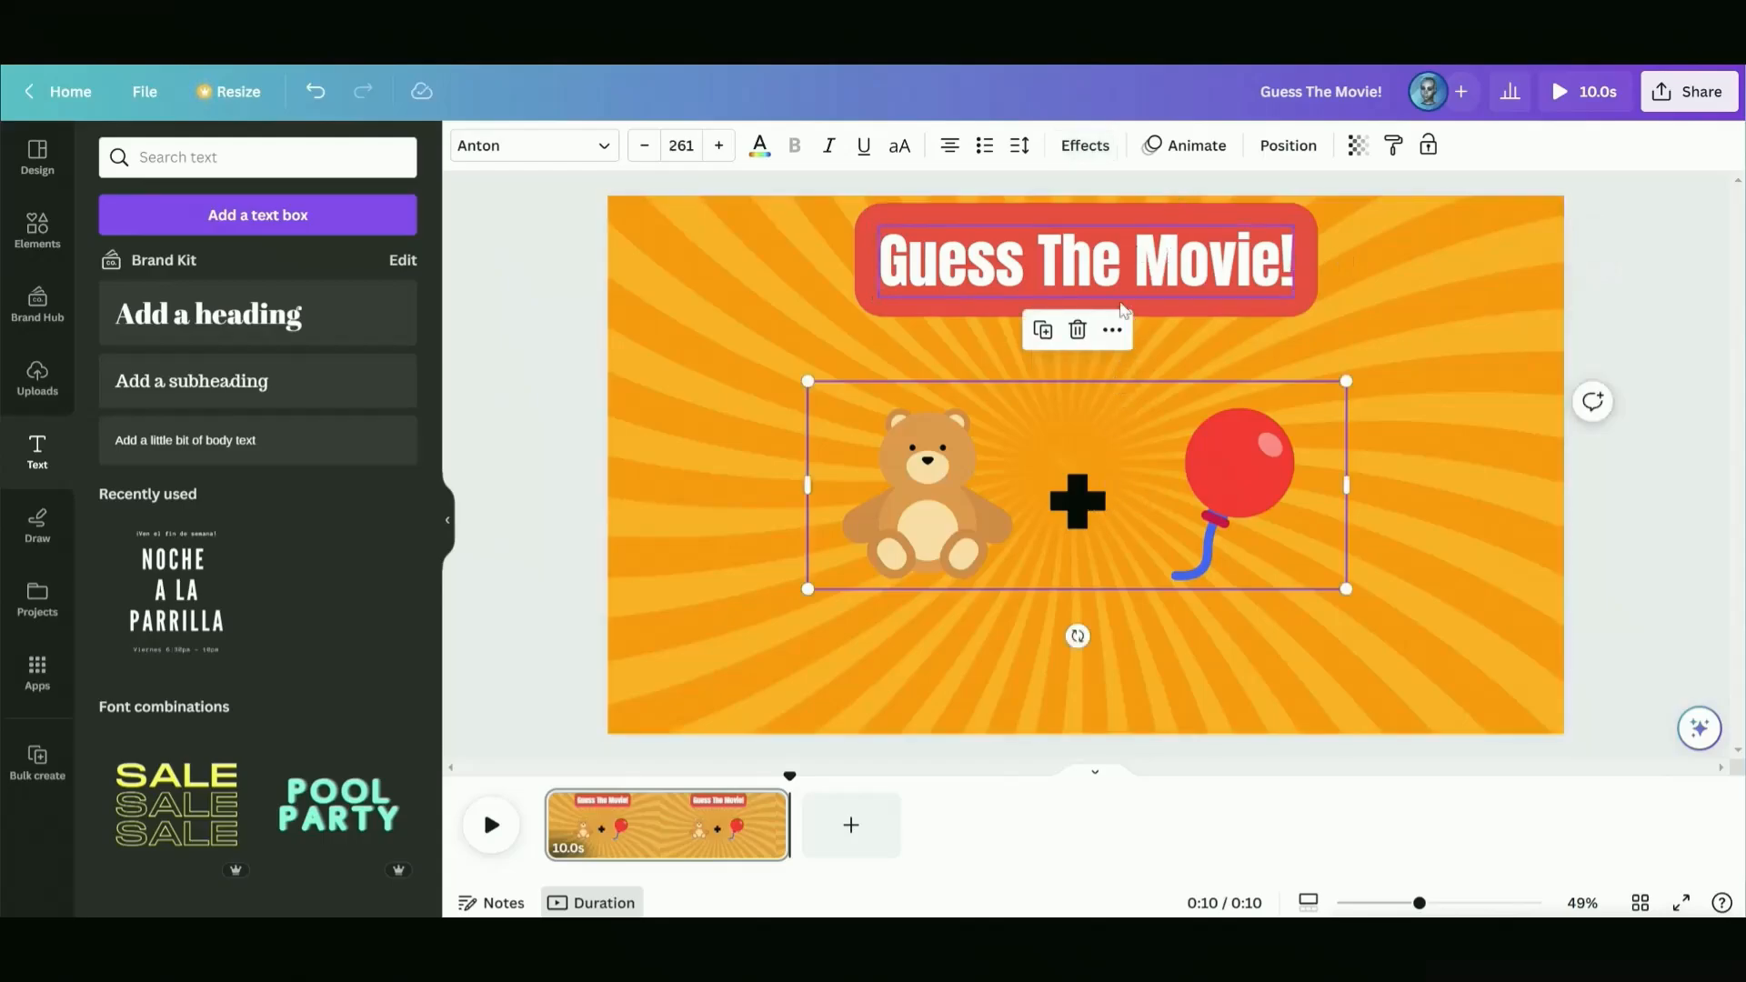
left_click(1100, 486)
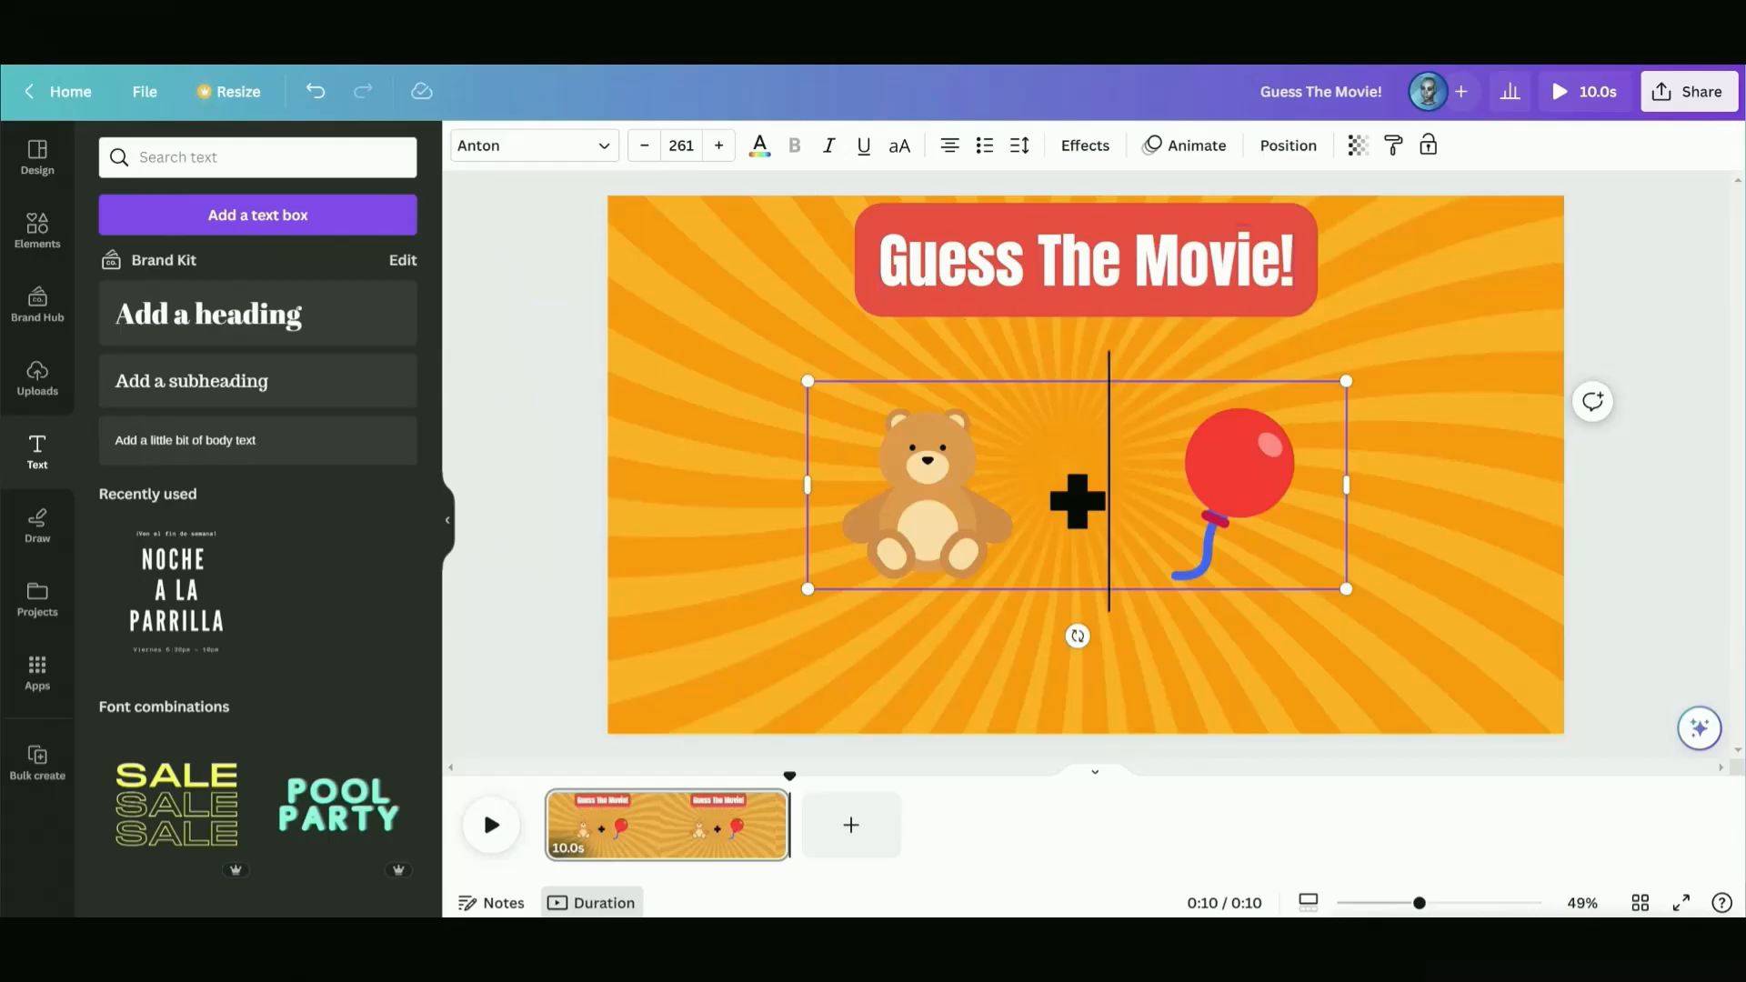
key("ctrl+a")
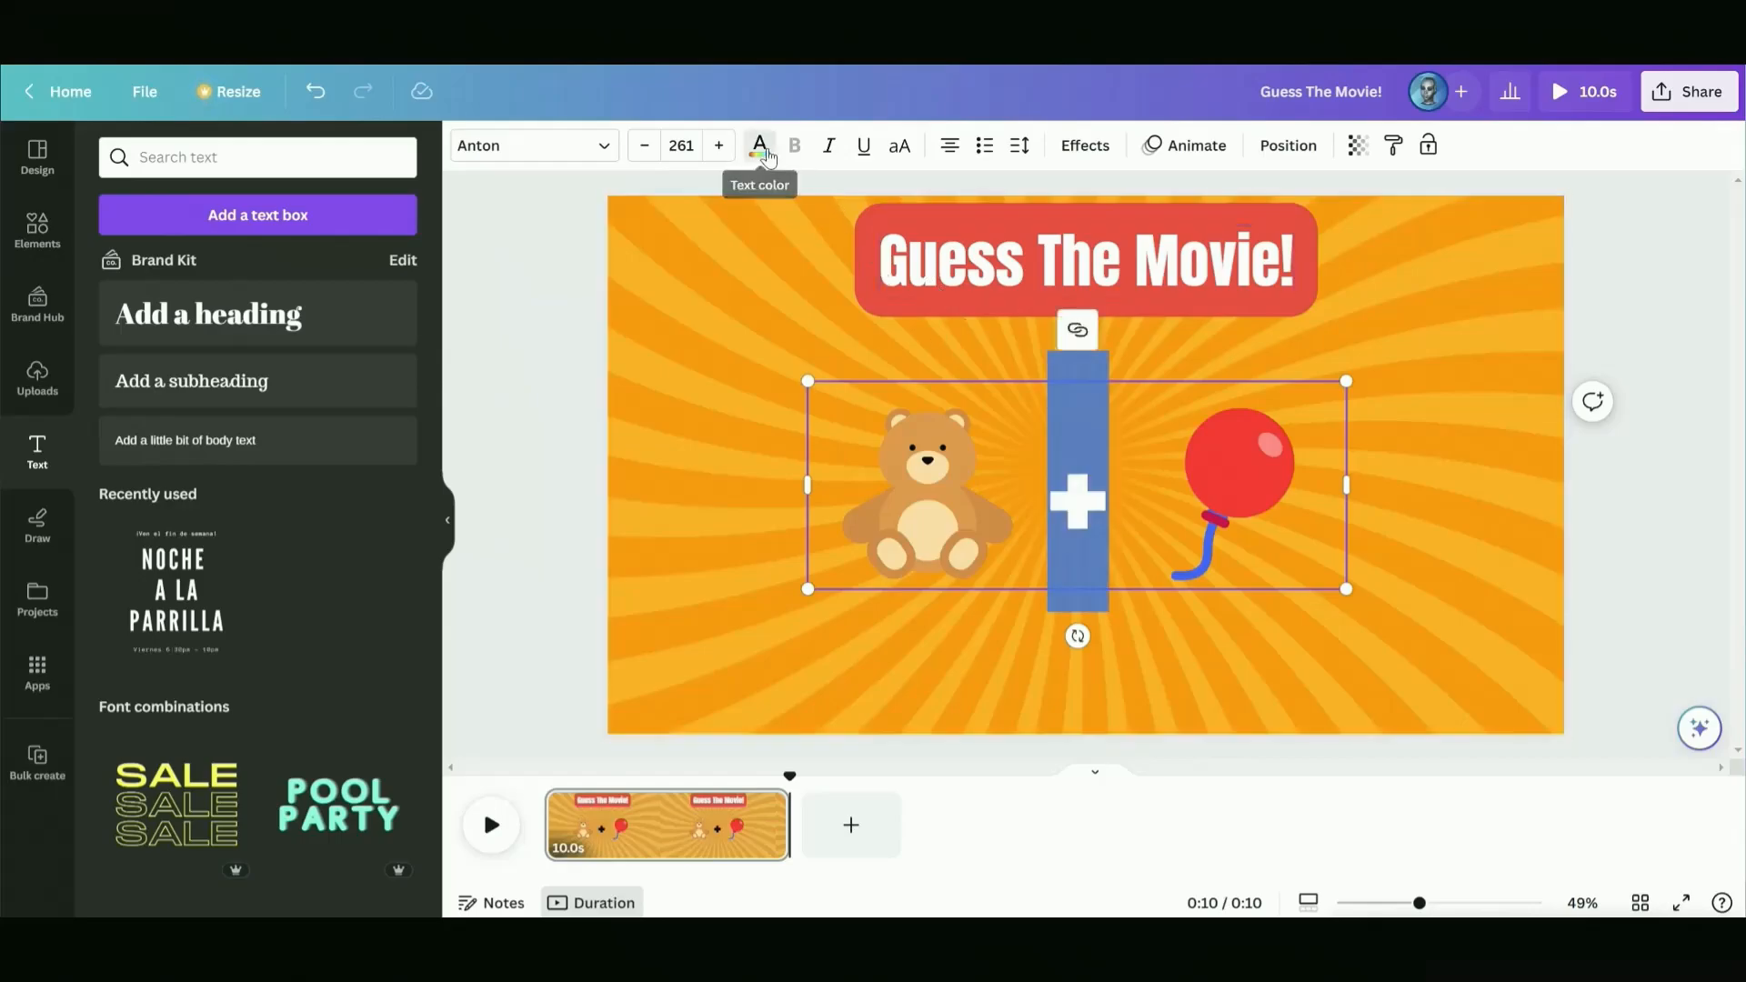
left_click(762, 149)
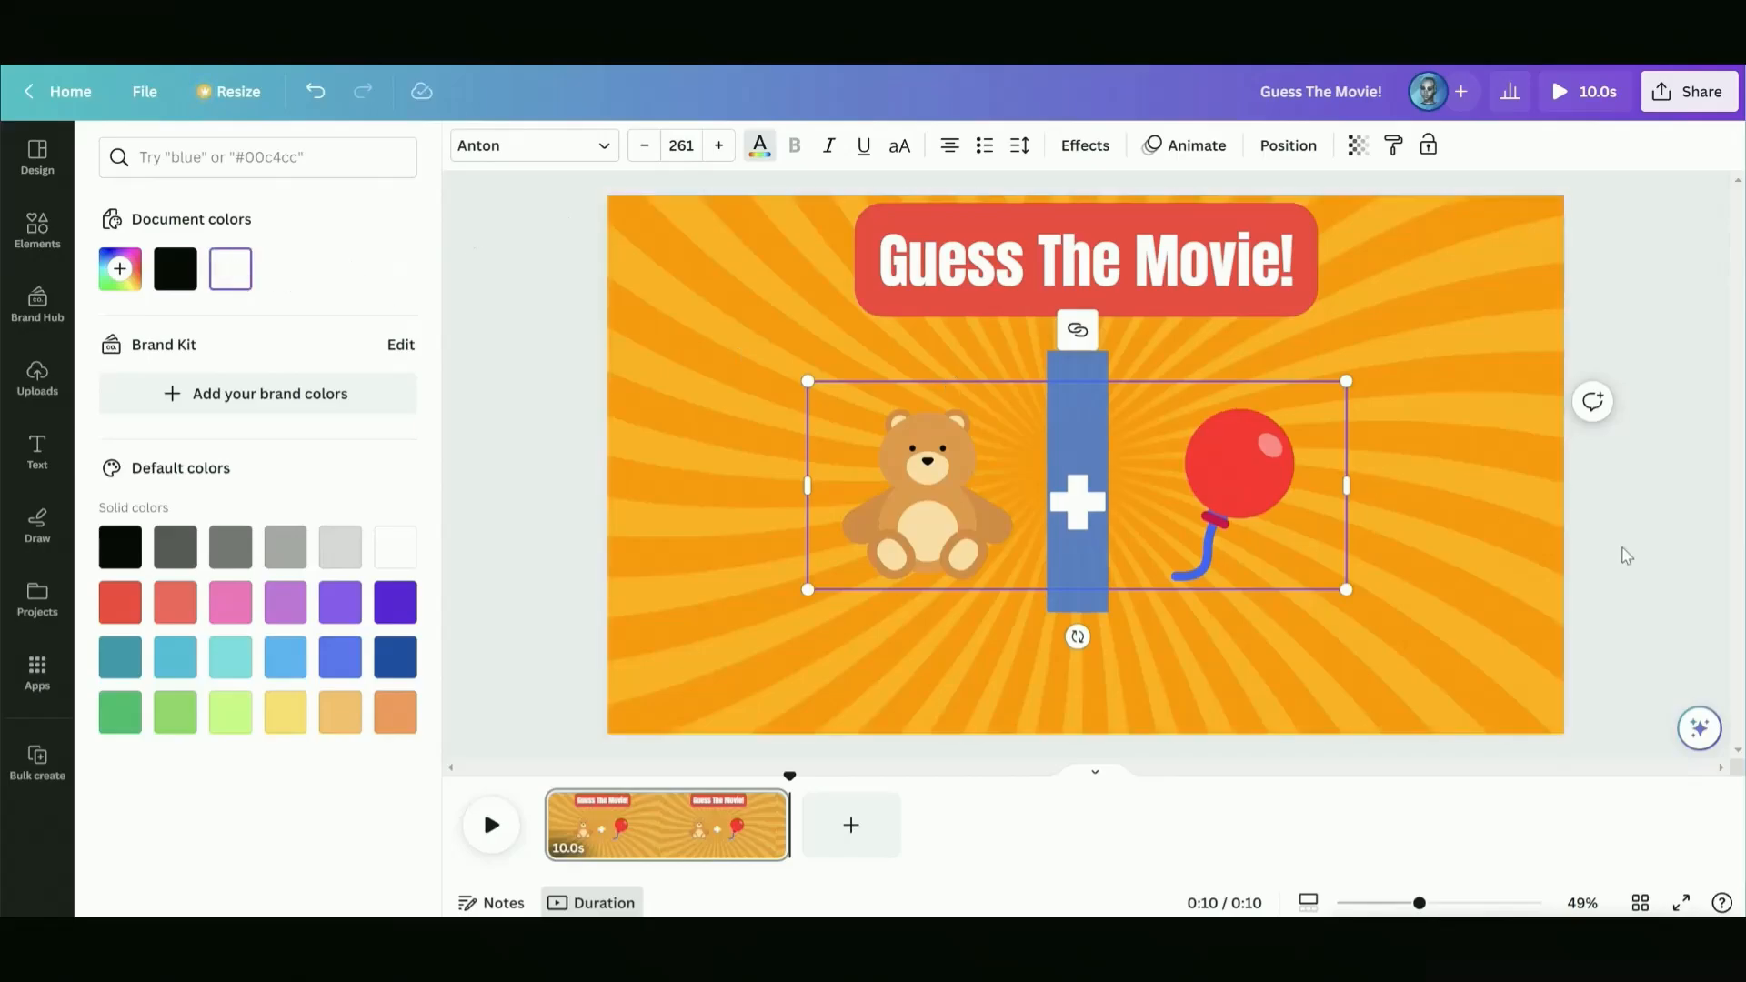
left_click(1627, 555)
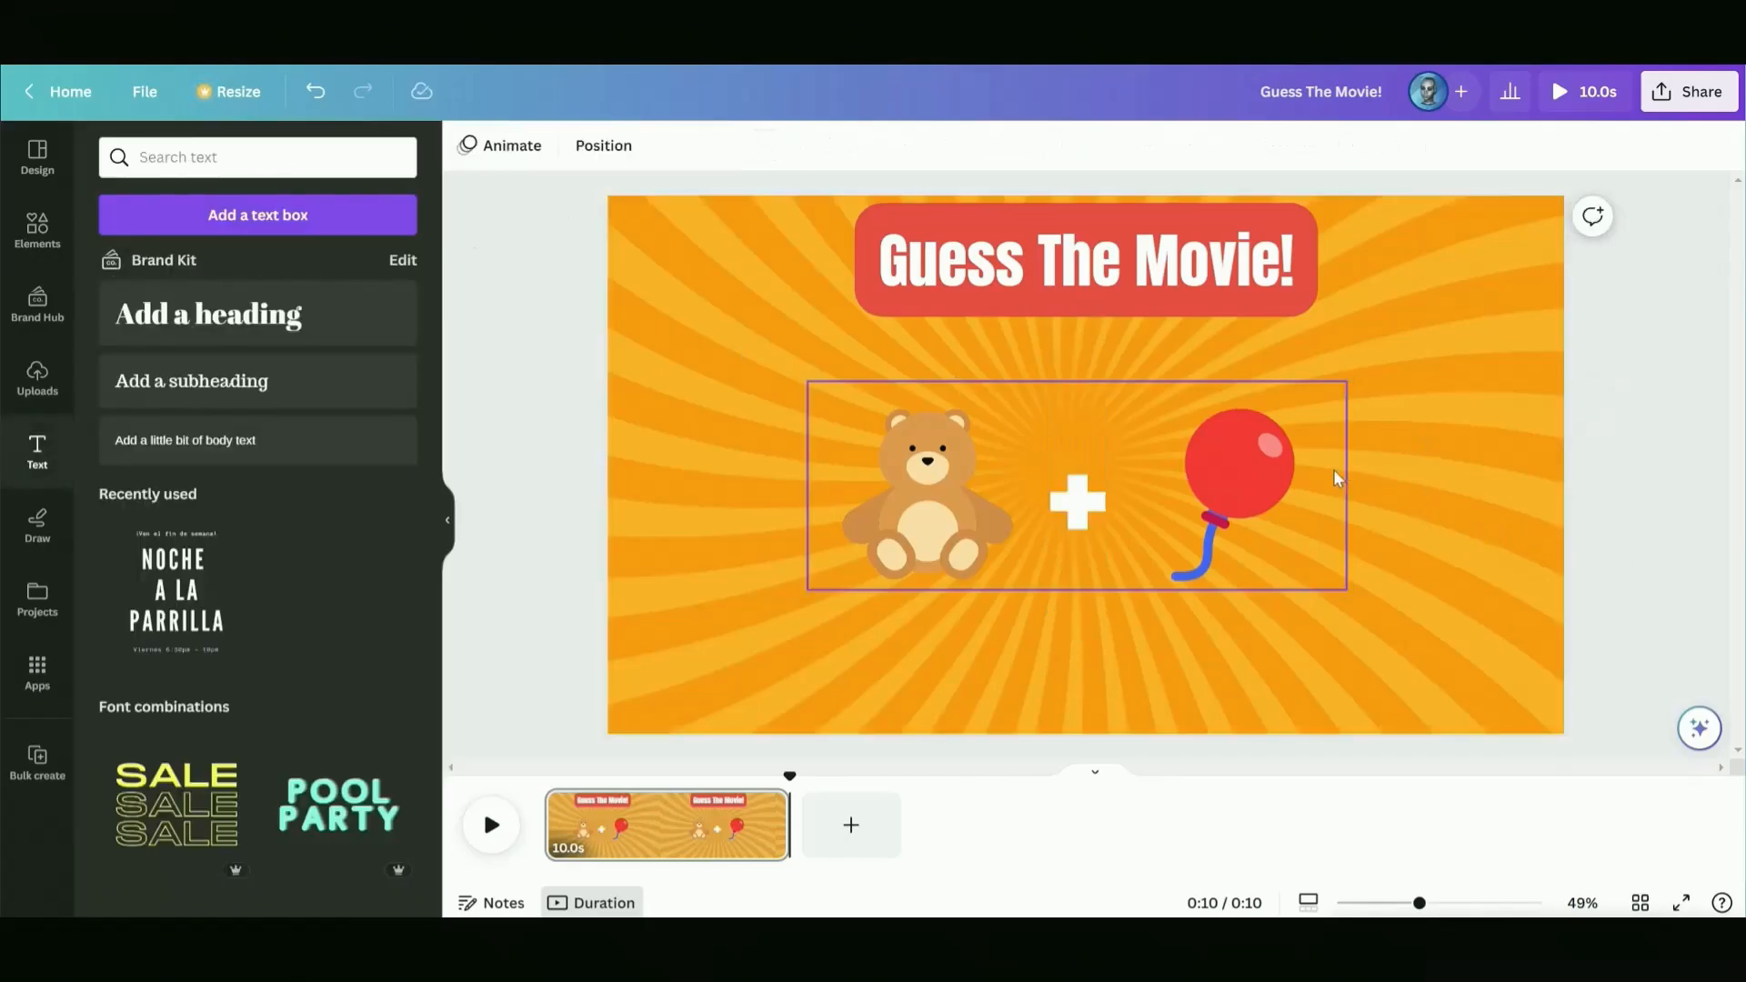
left_click_drag(1282, 434, 1295, 427)
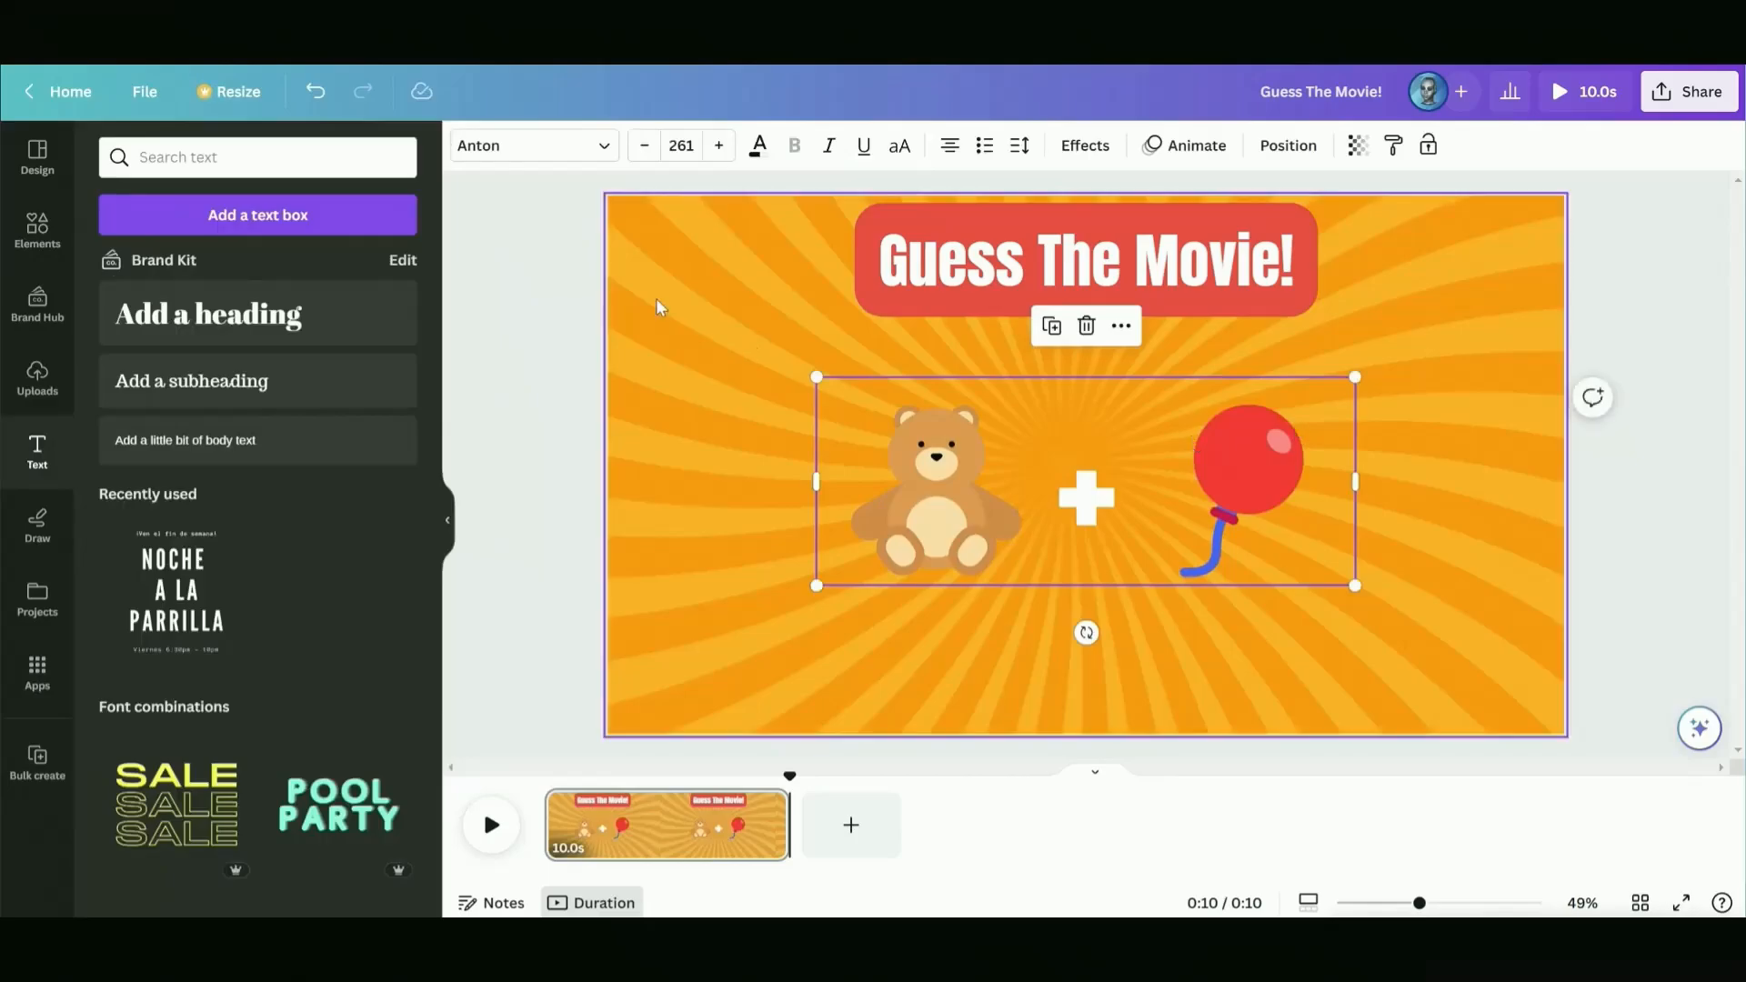
left_click(1638, 540)
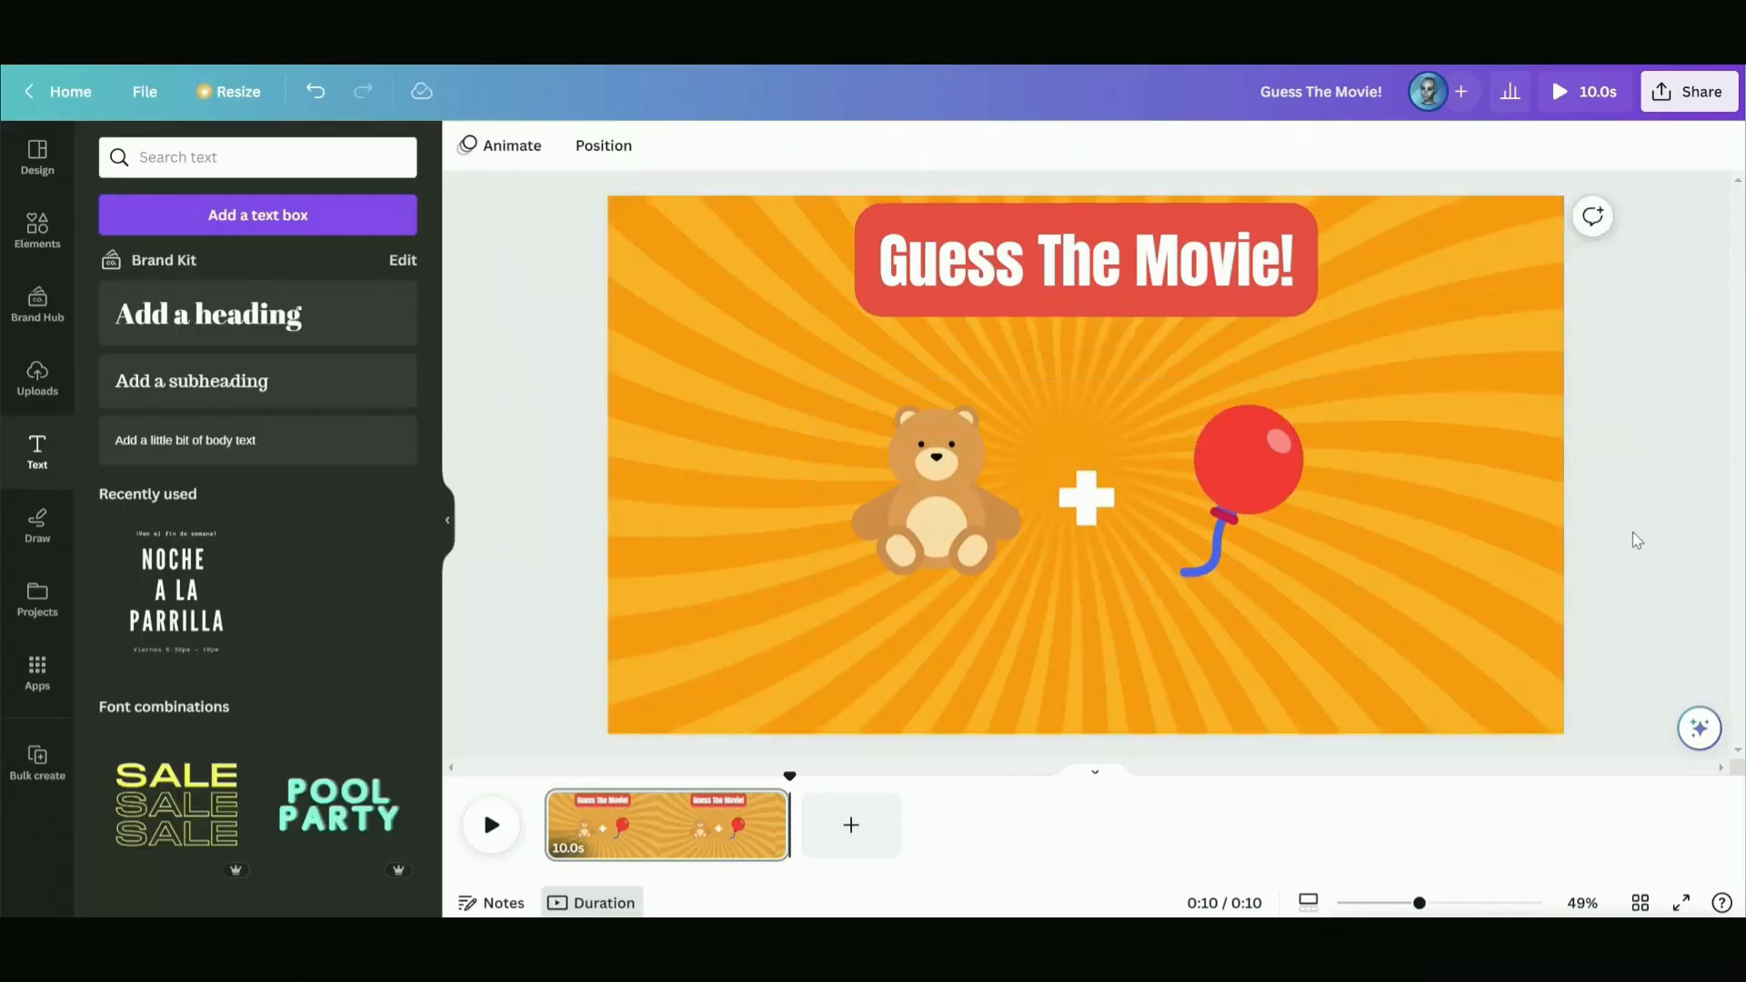
Add a square shape to the page and fill it with light green
key("r")
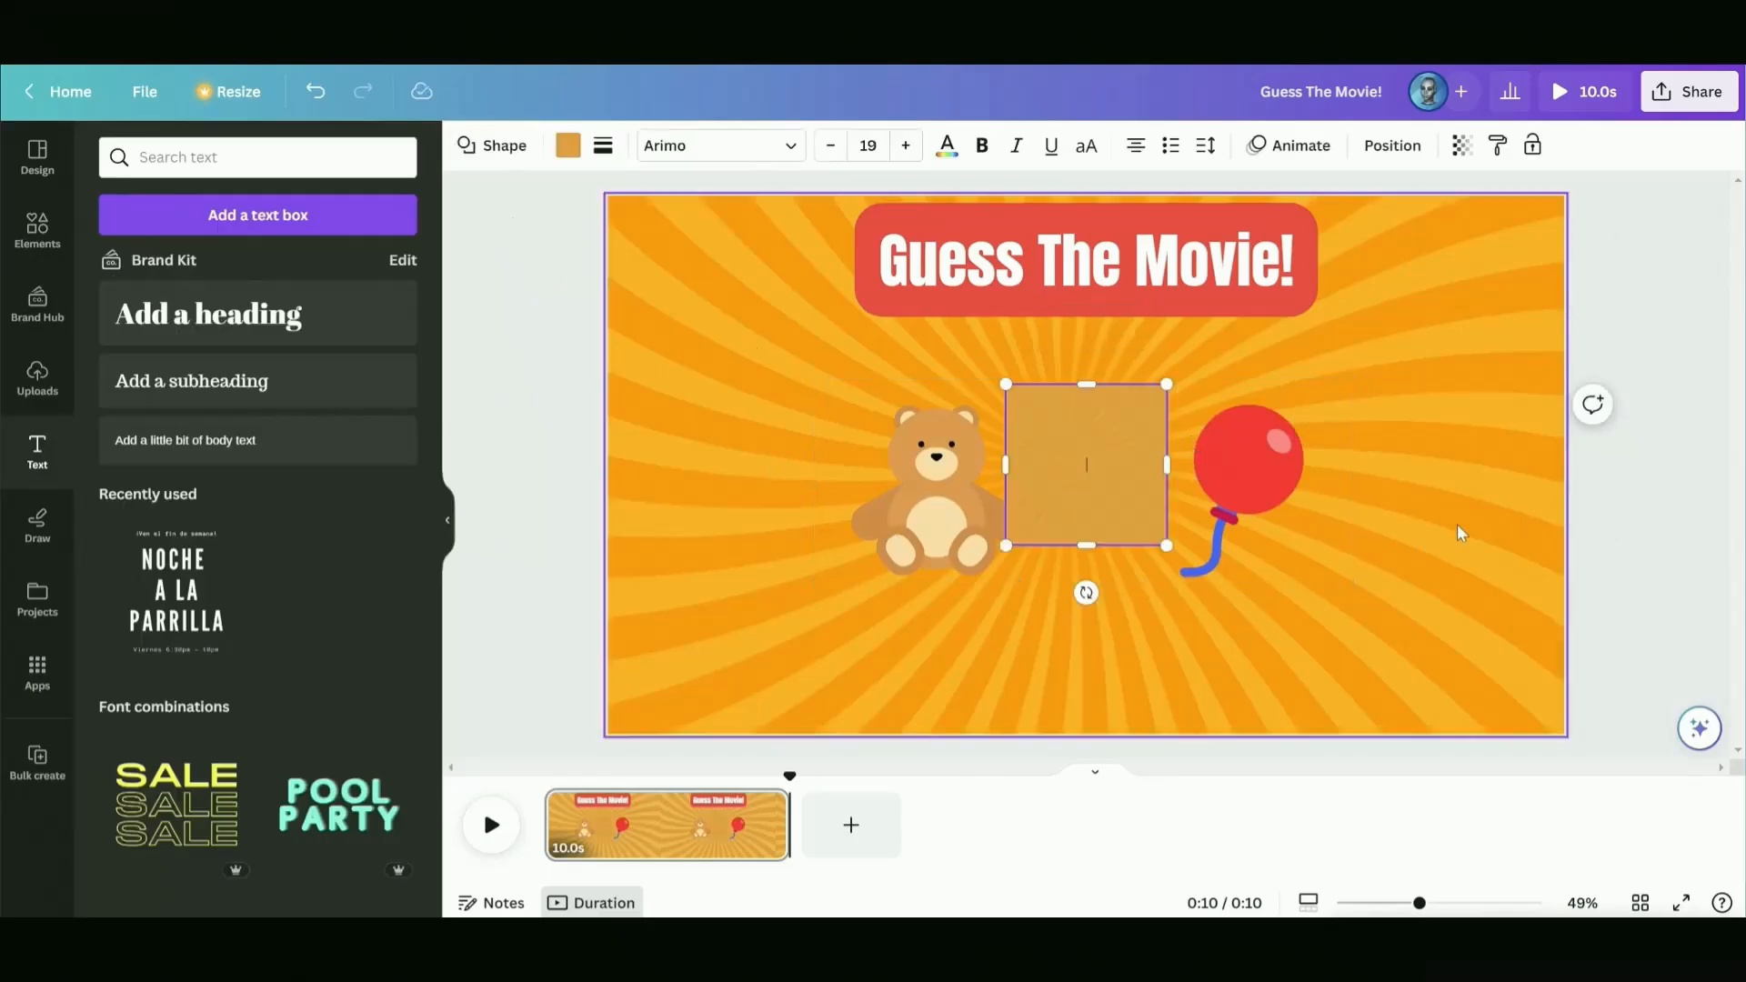
left_click(571, 150)
scroll(209, 564, "down", 1)
left_click(157, 624)
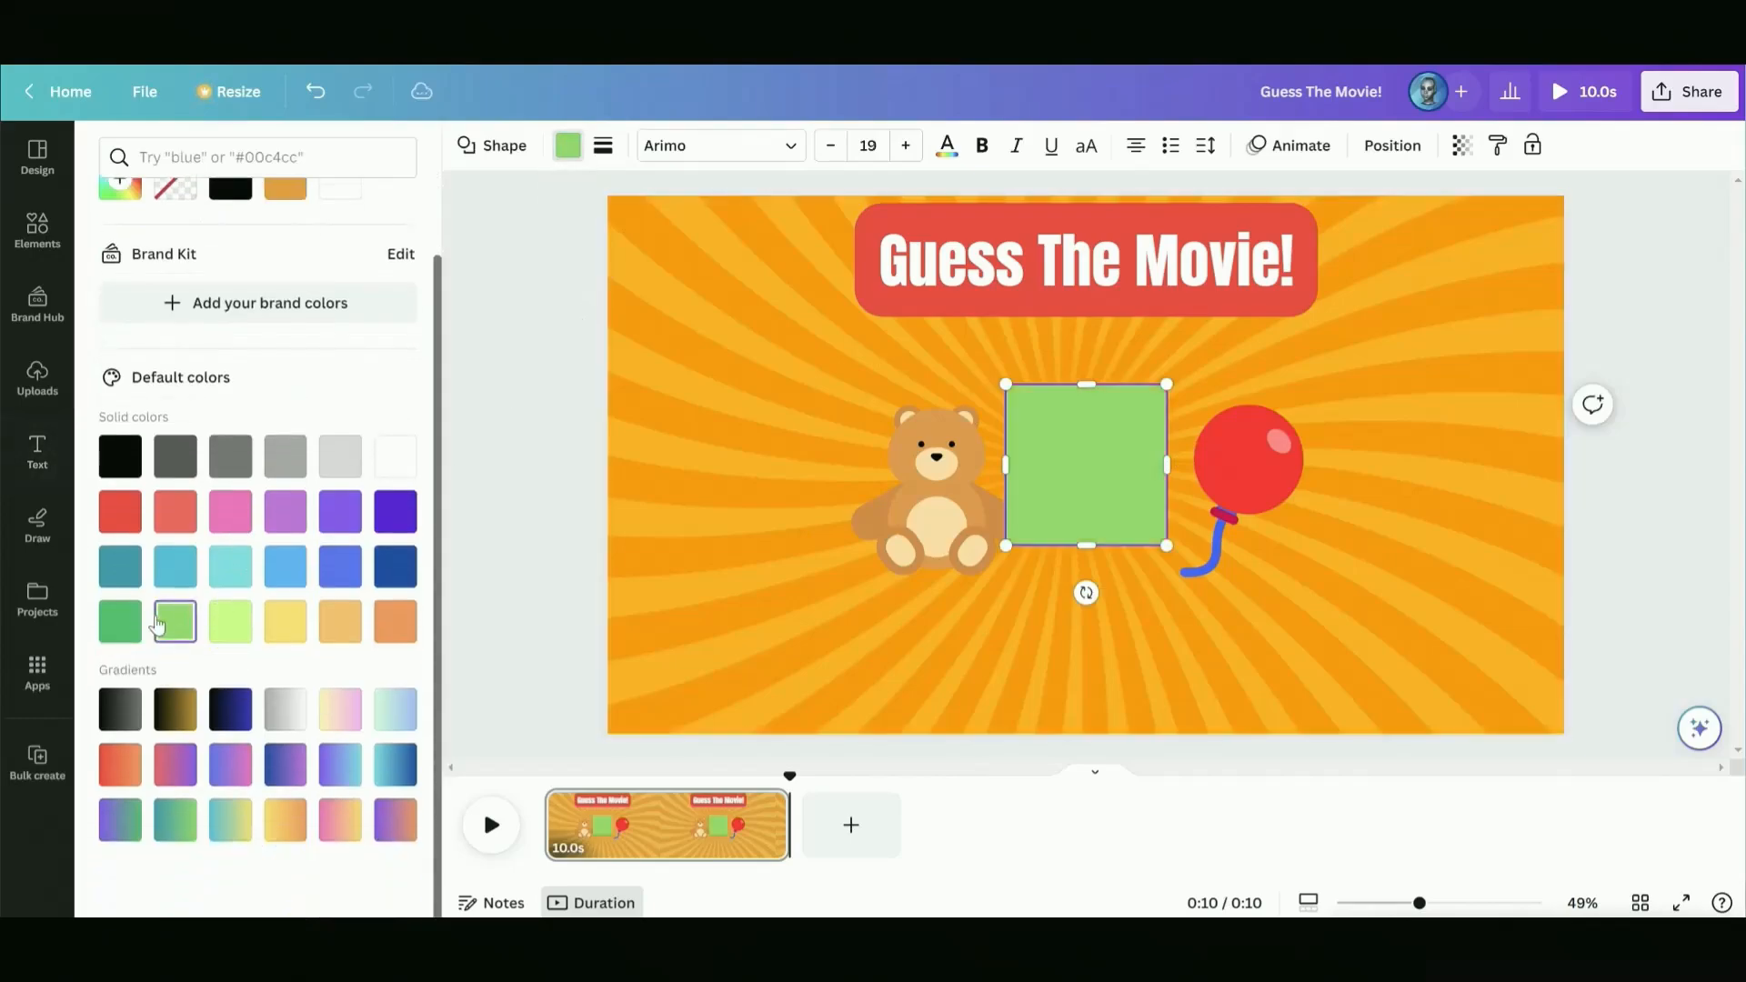
left_click(141, 626)
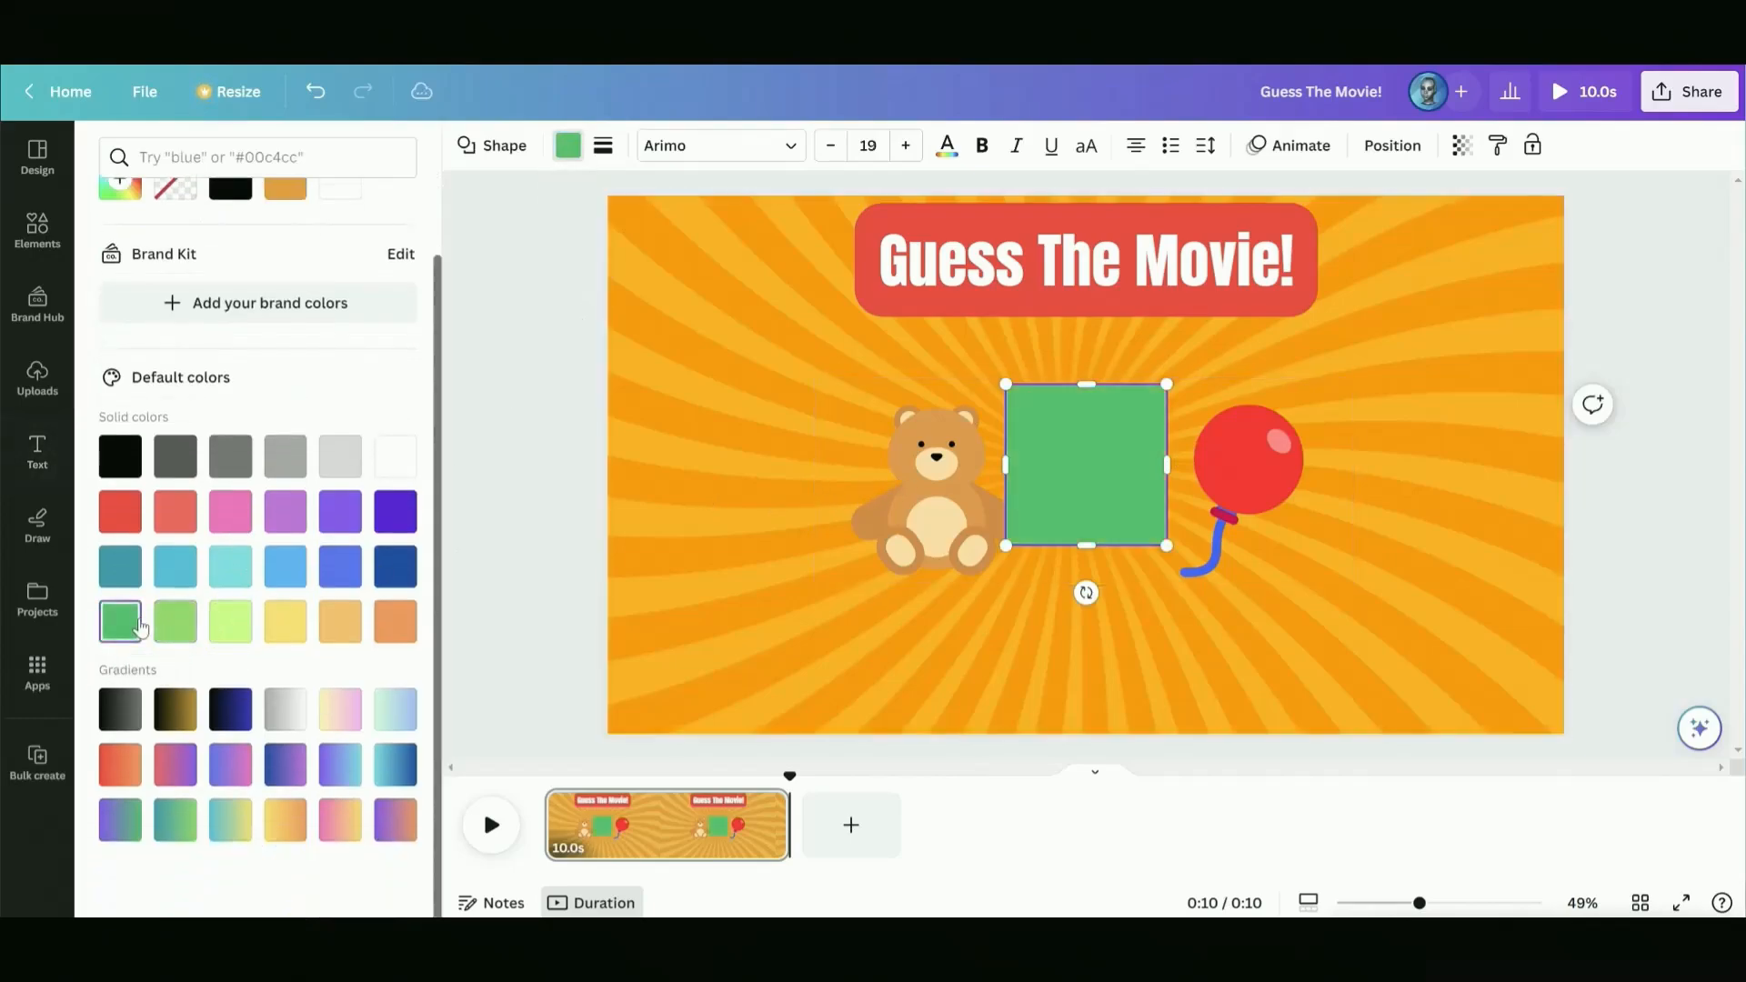
left_click(174, 622)
Stretch the green square into a thin bar across most of the page width and move it below the emoji clue
left_click_drag(1167, 468, 1510, 466)
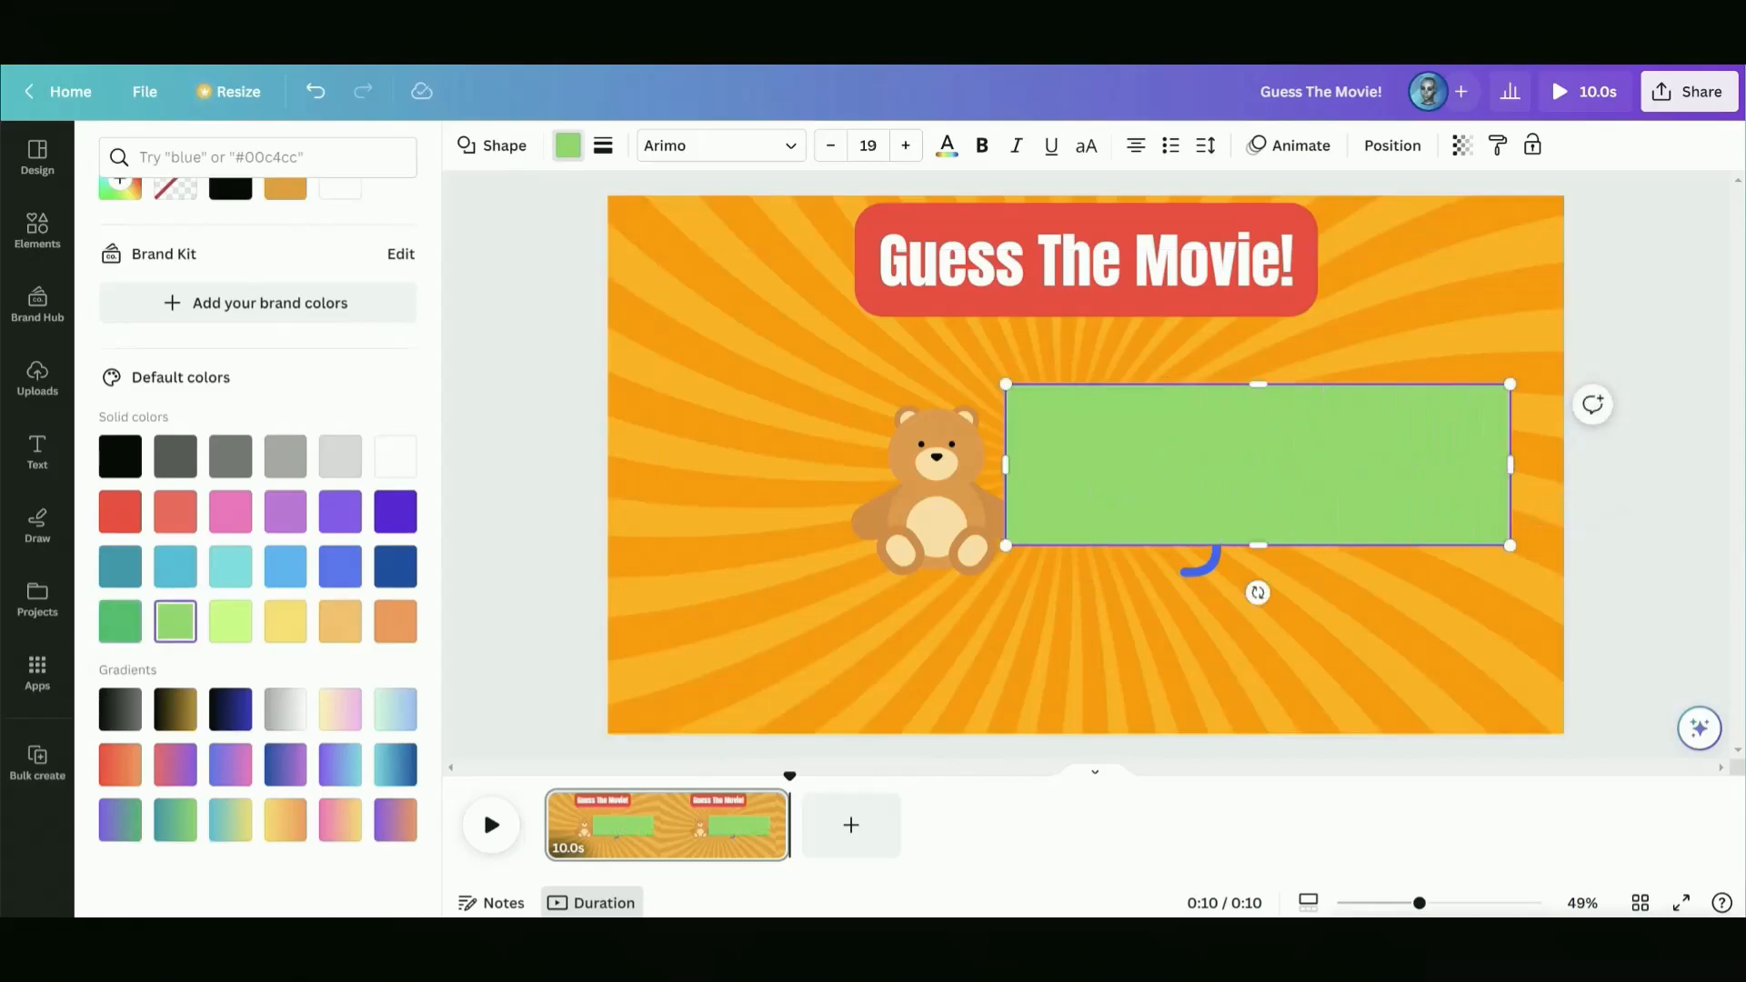
left_click_drag(1006, 465, 661, 462)
left_click_drag(1090, 392, 1096, 512)
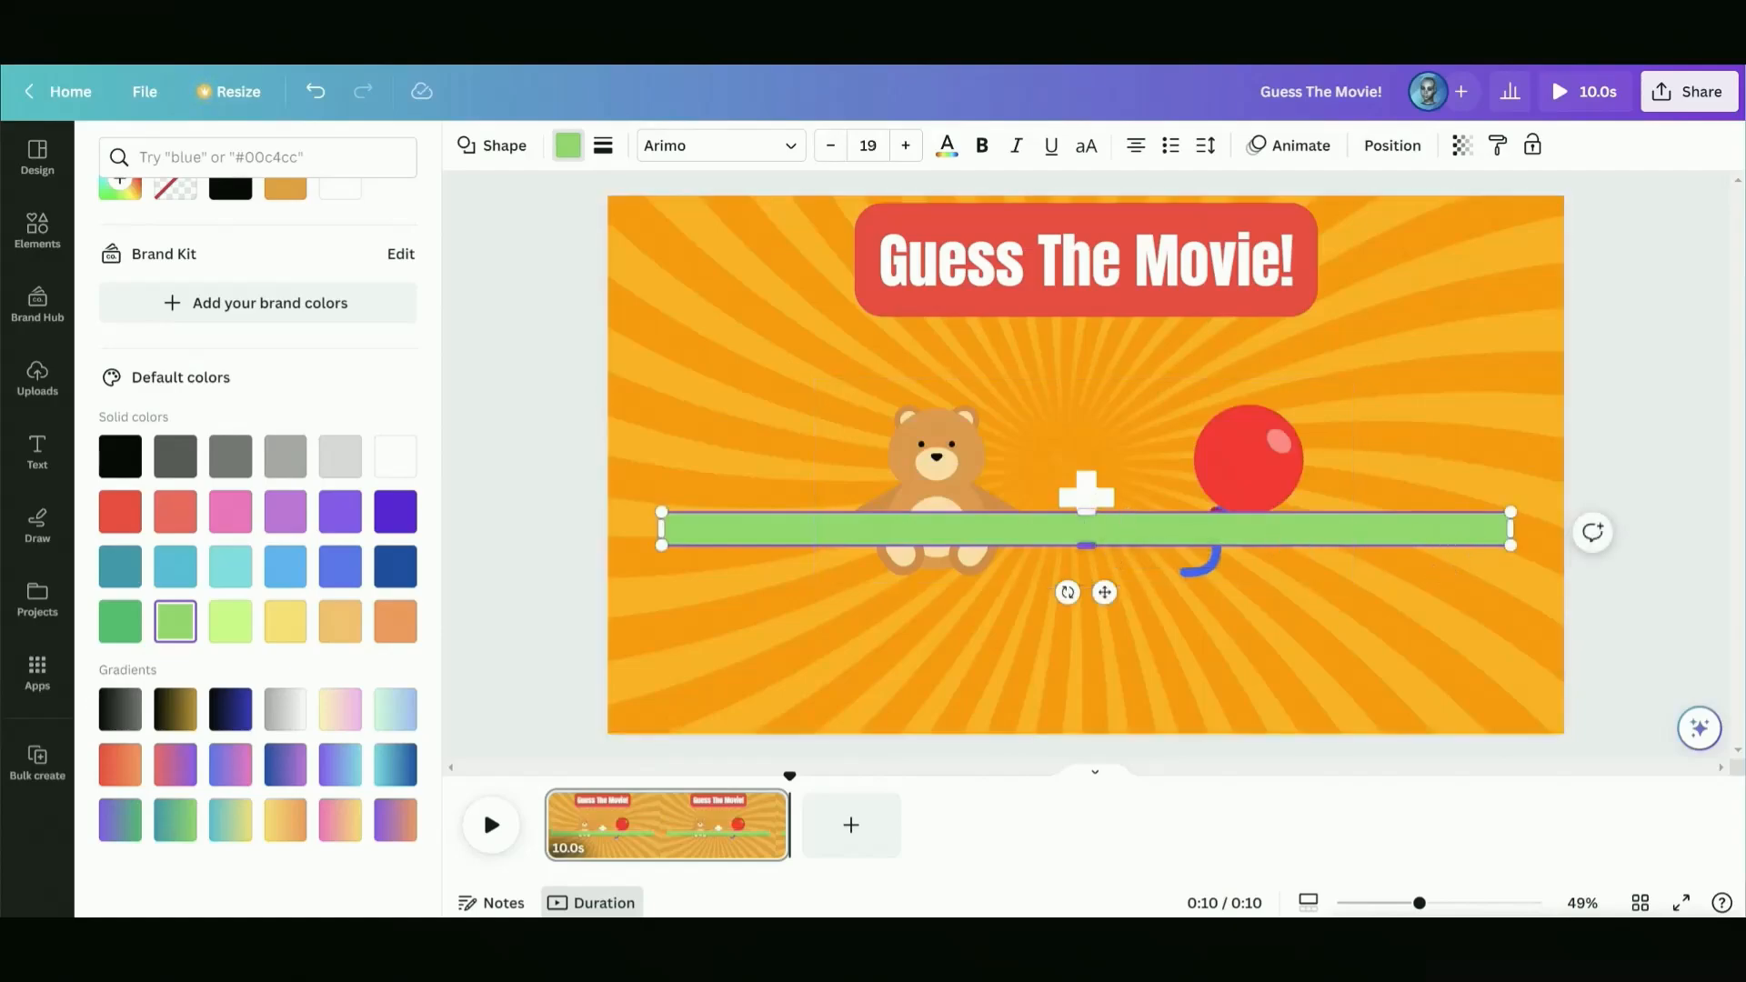
left_click_drag(1105, 592, 1096, 746)
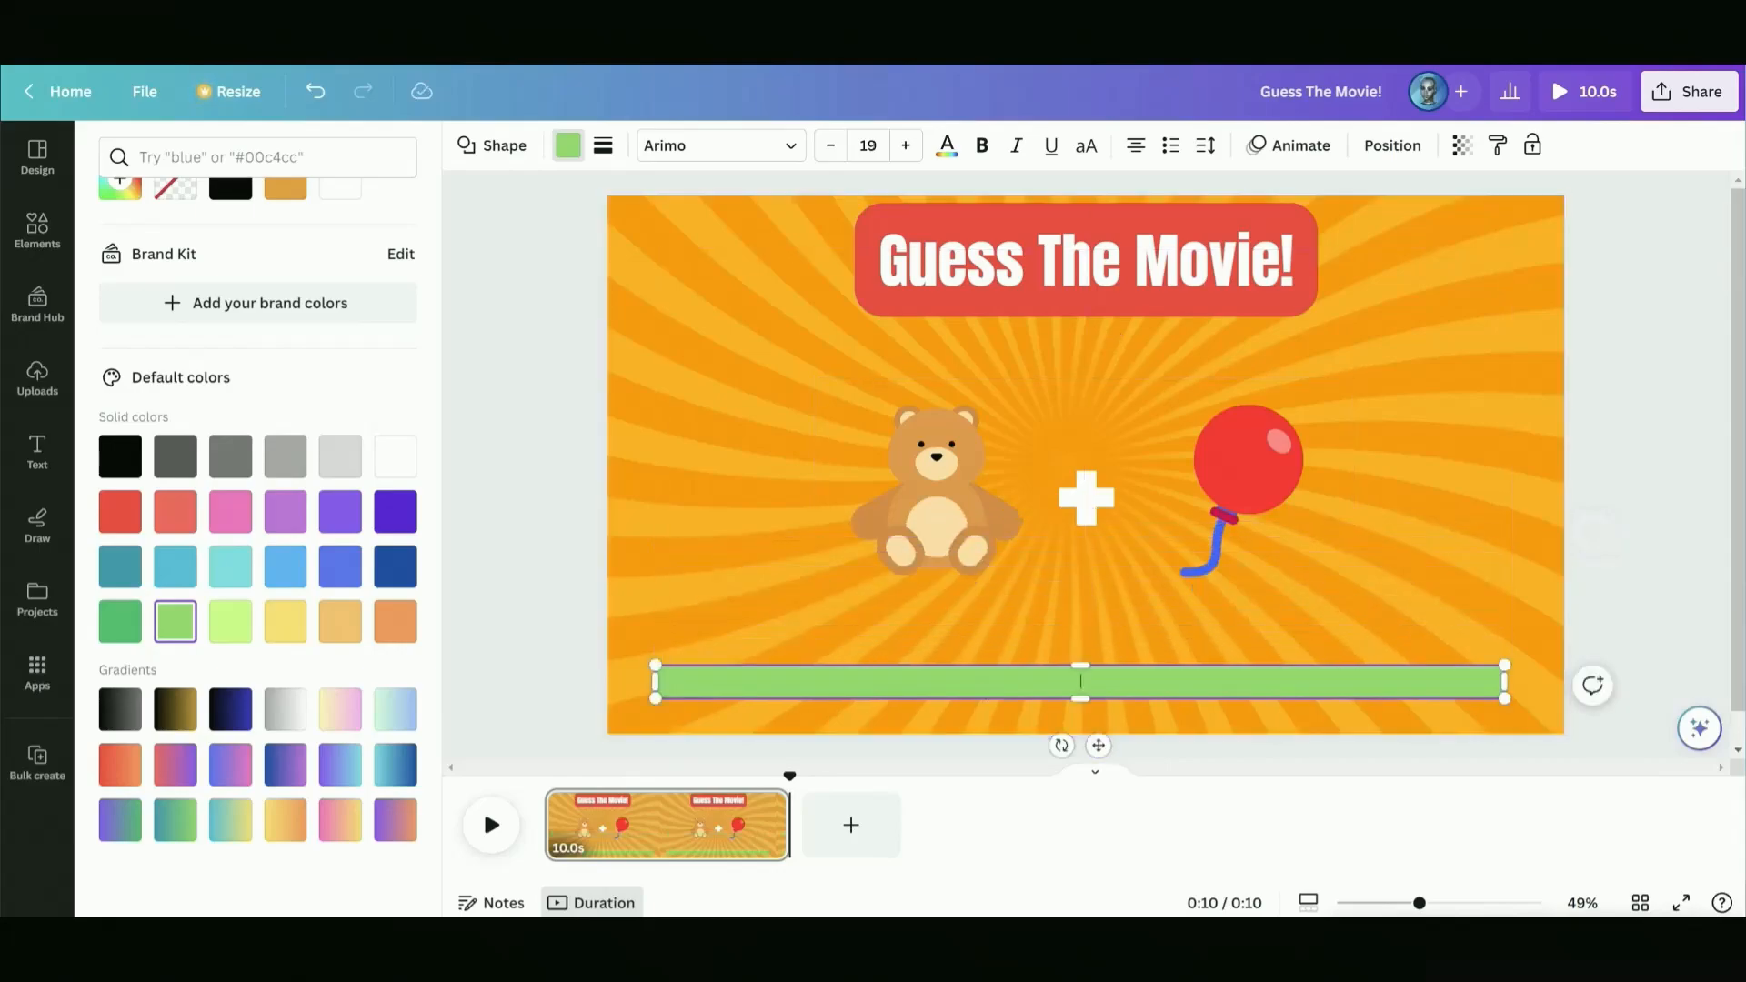
Shorten the green bar from both ends so it extends slightly beyond the emoji clue on each side, and deselect it
left_click_drag(655, 680, 742, 677)
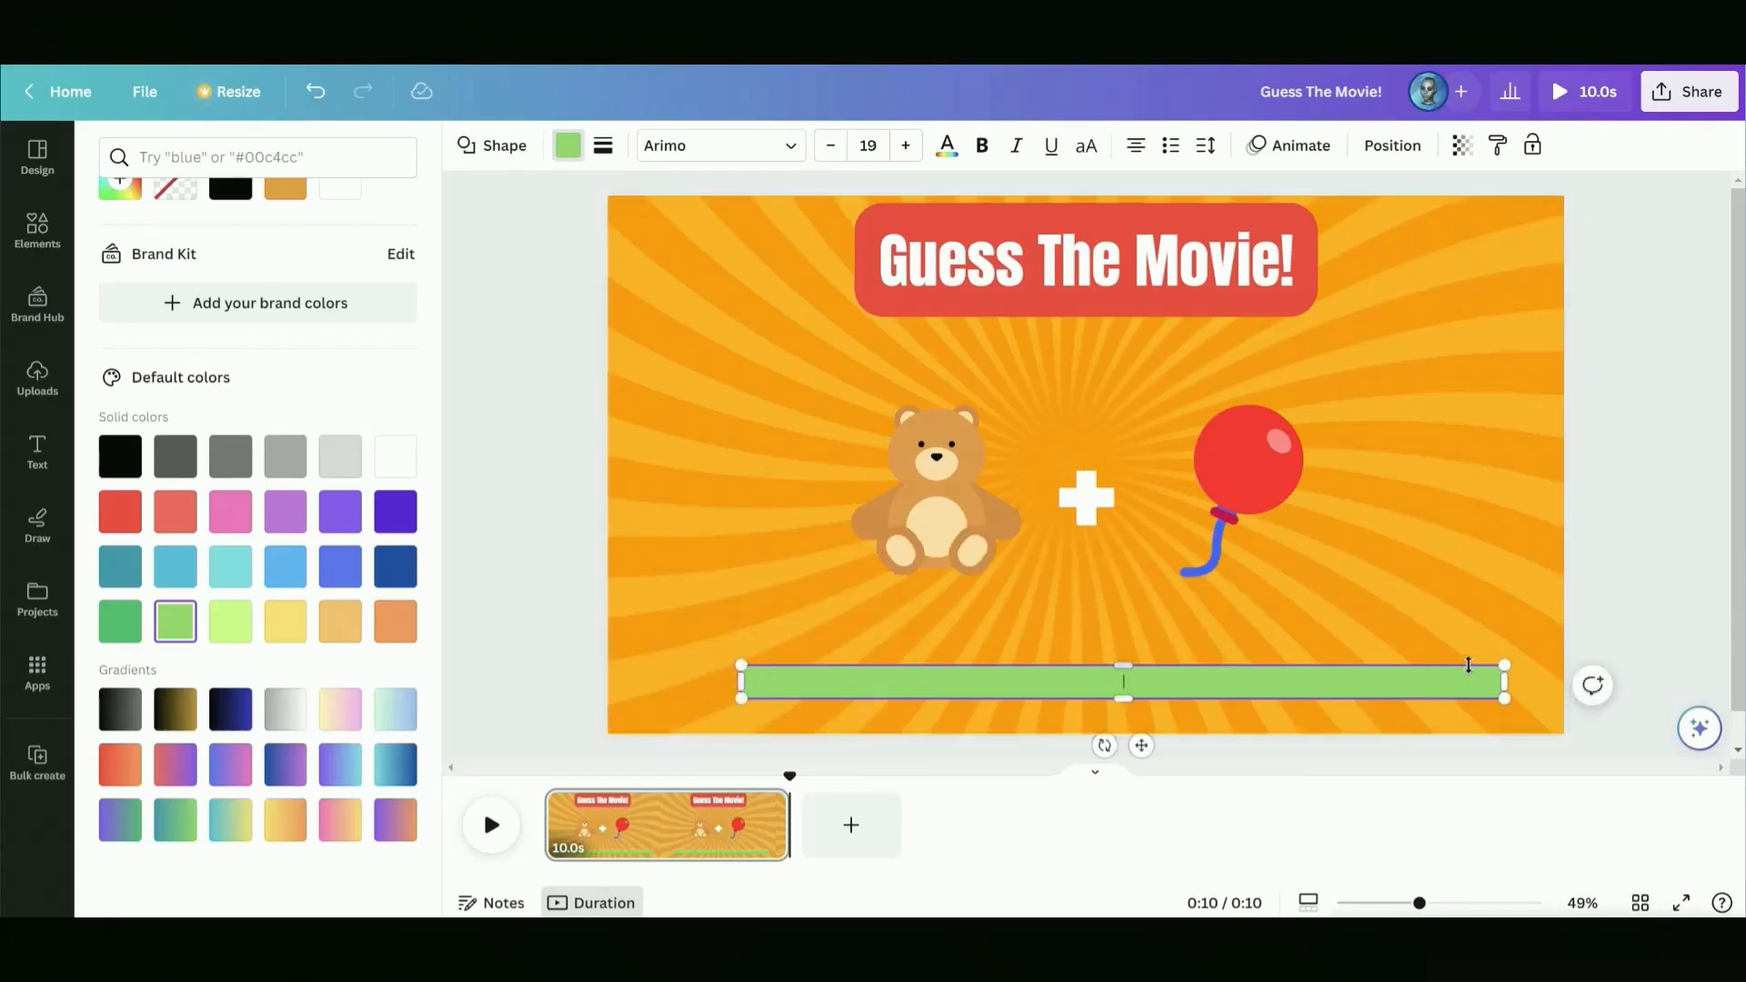
left_click_drag(1504, 681, 1425, 682)
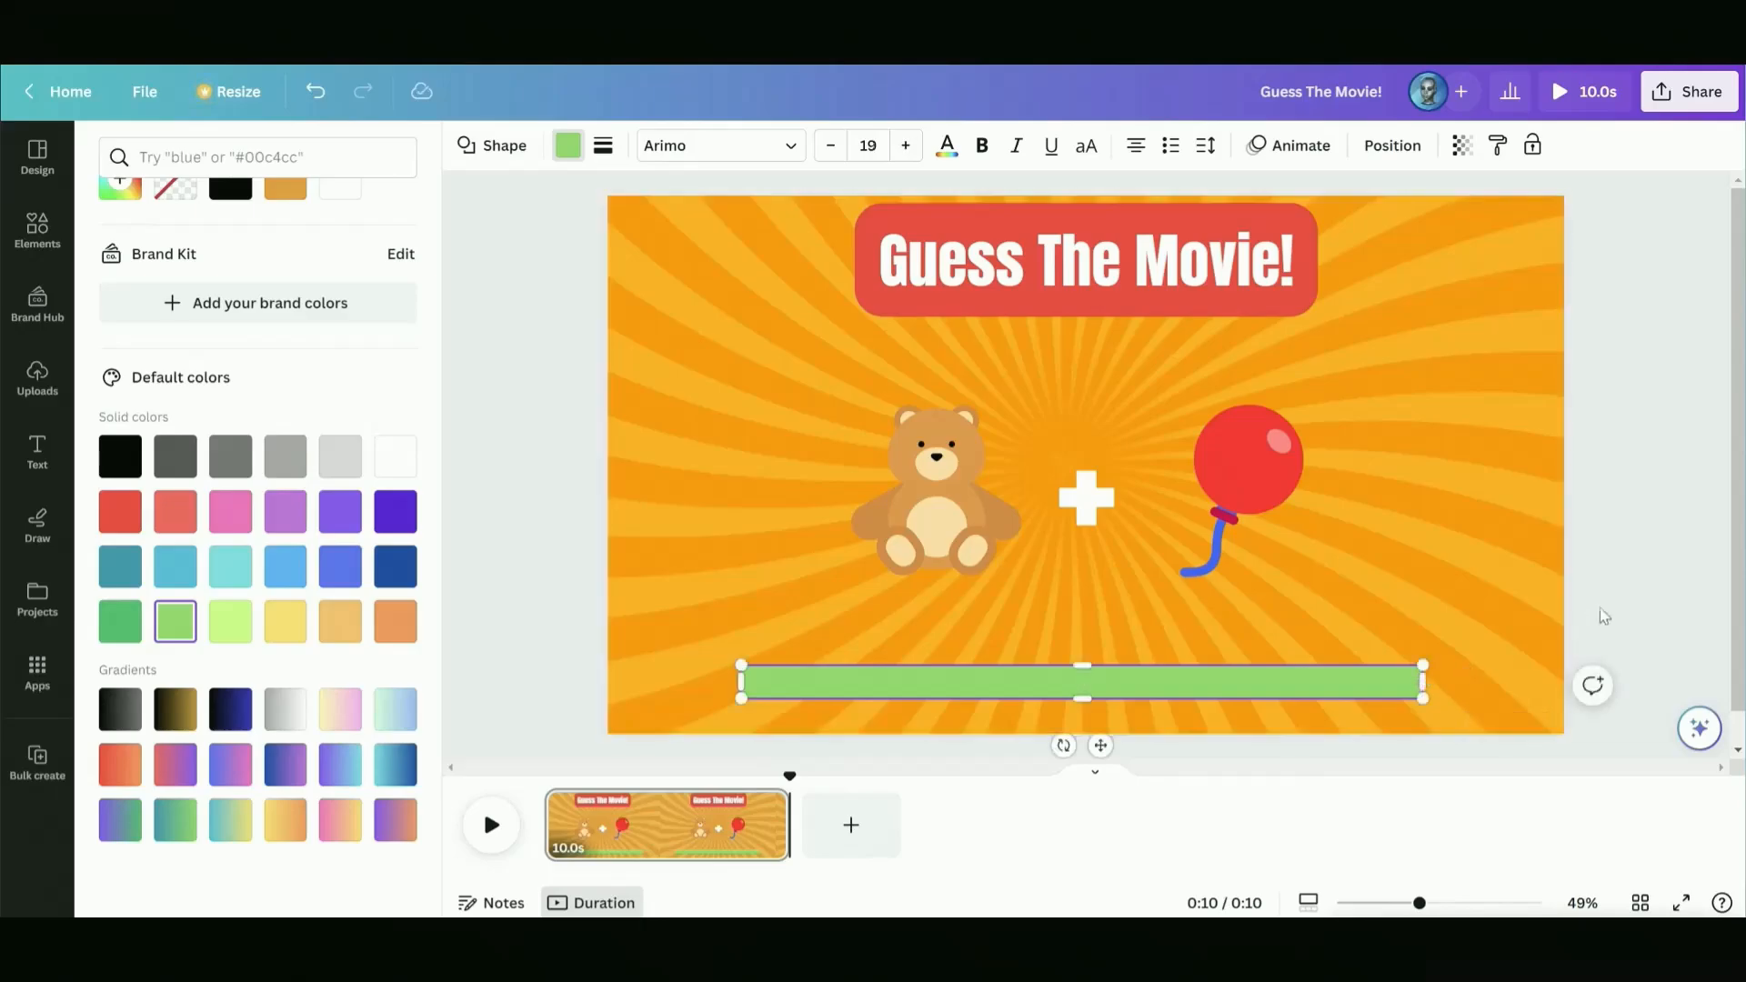
left_click(1622, 598)
left_click(1622, 598)
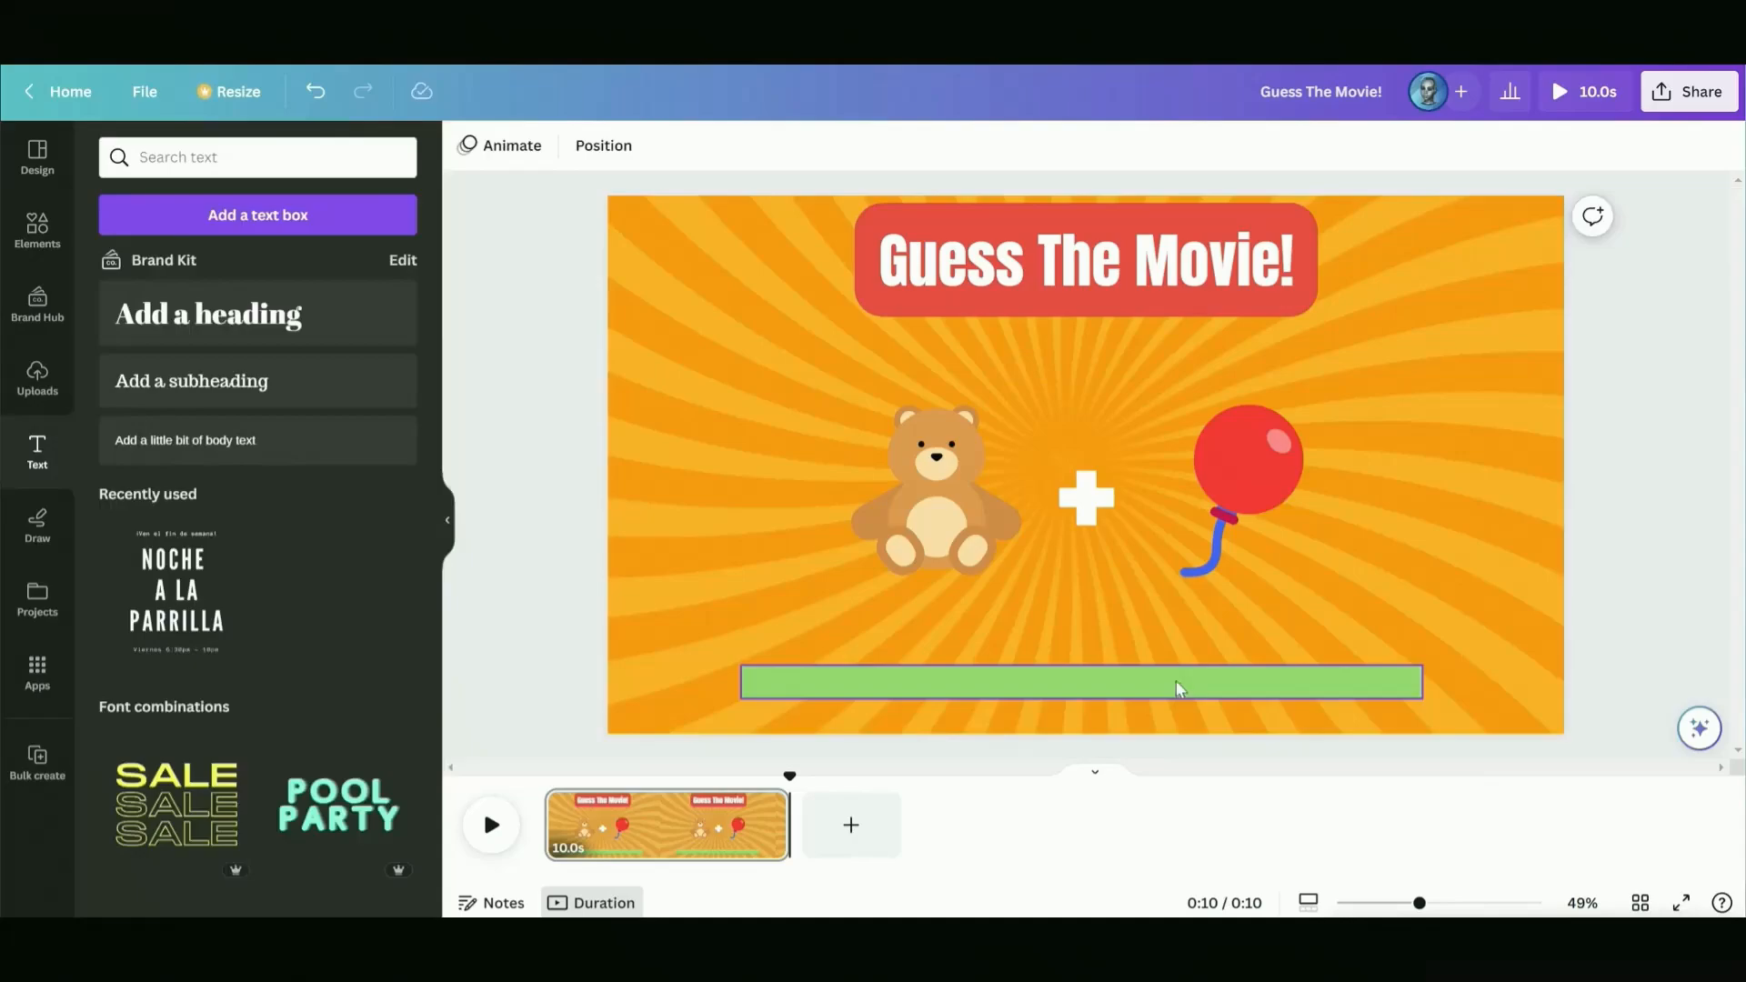
Duplicate the emoji clue's text box and open all of the copy's text for editing
left_click(877, 433)
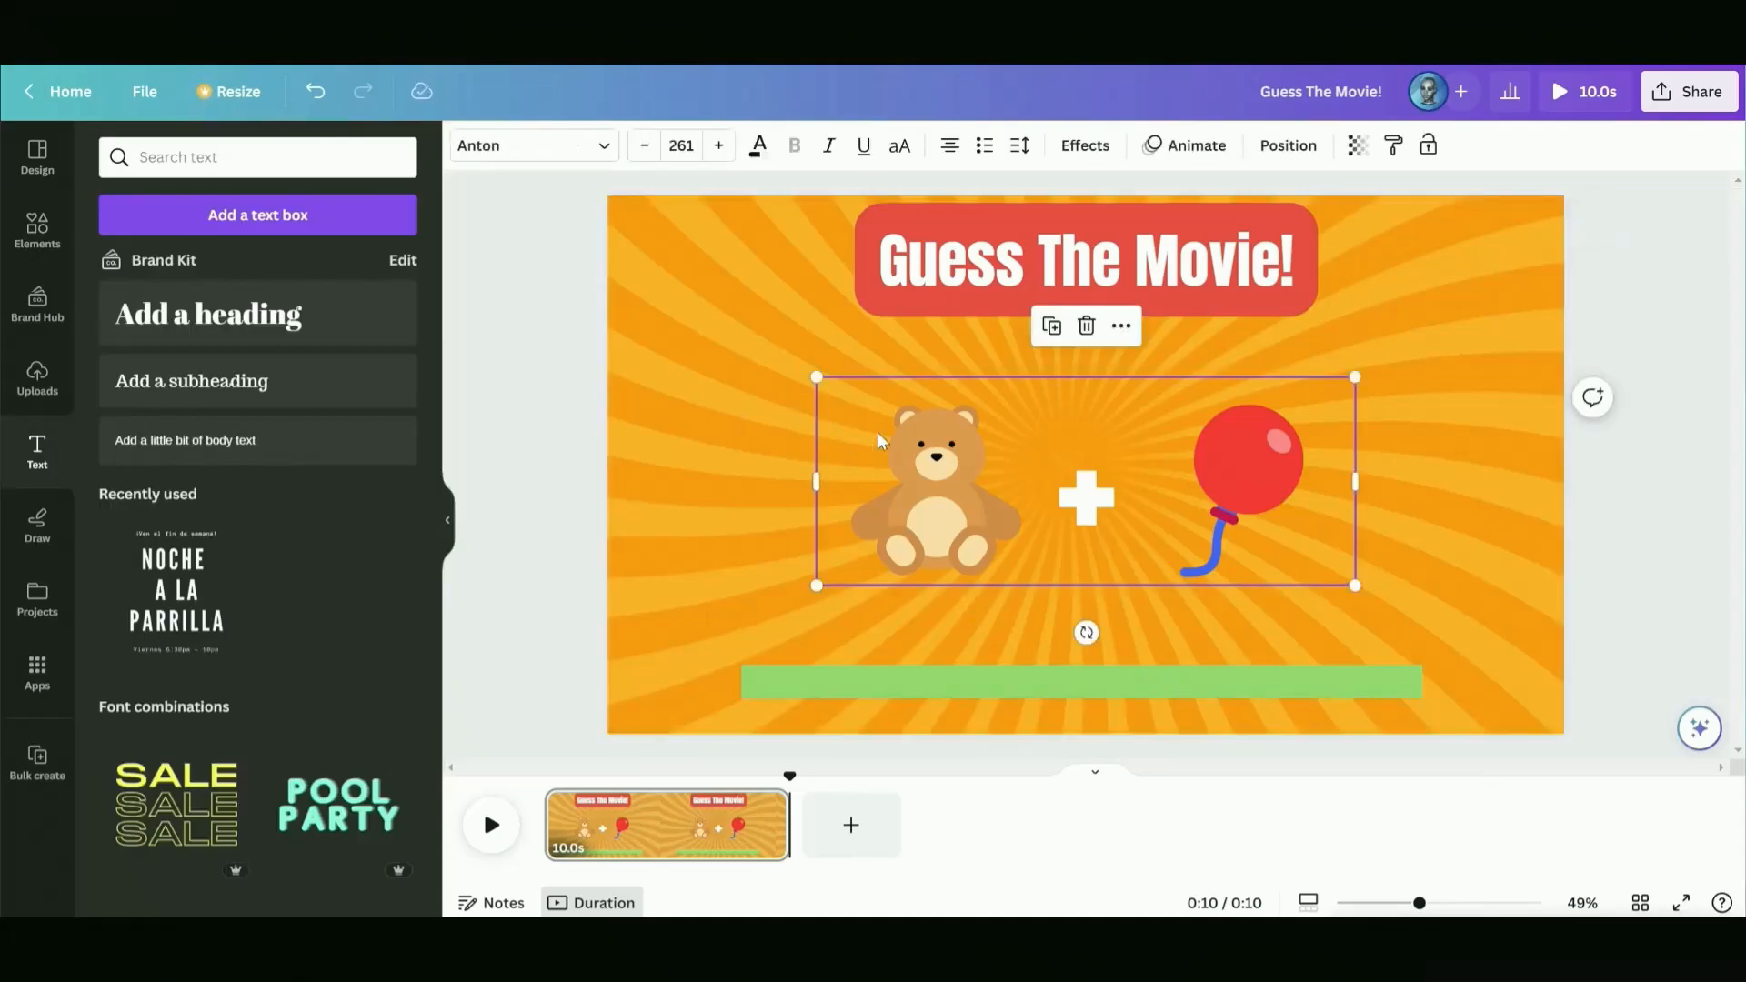
double_click(1278, 516)
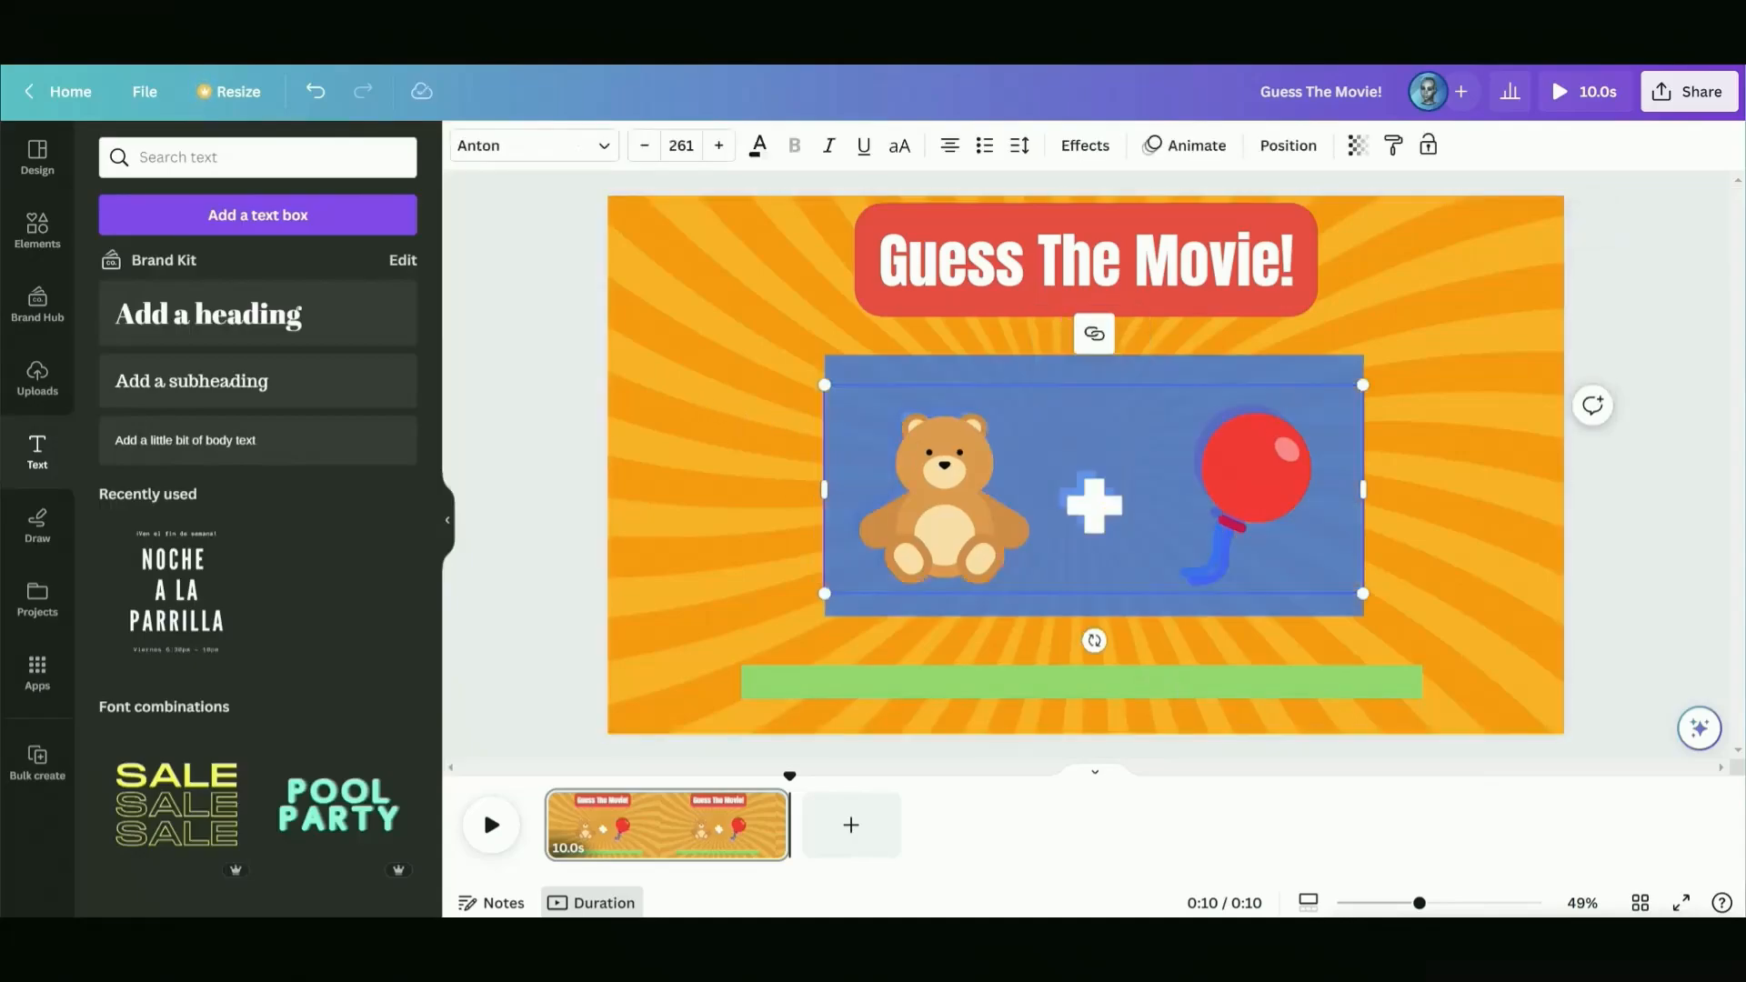
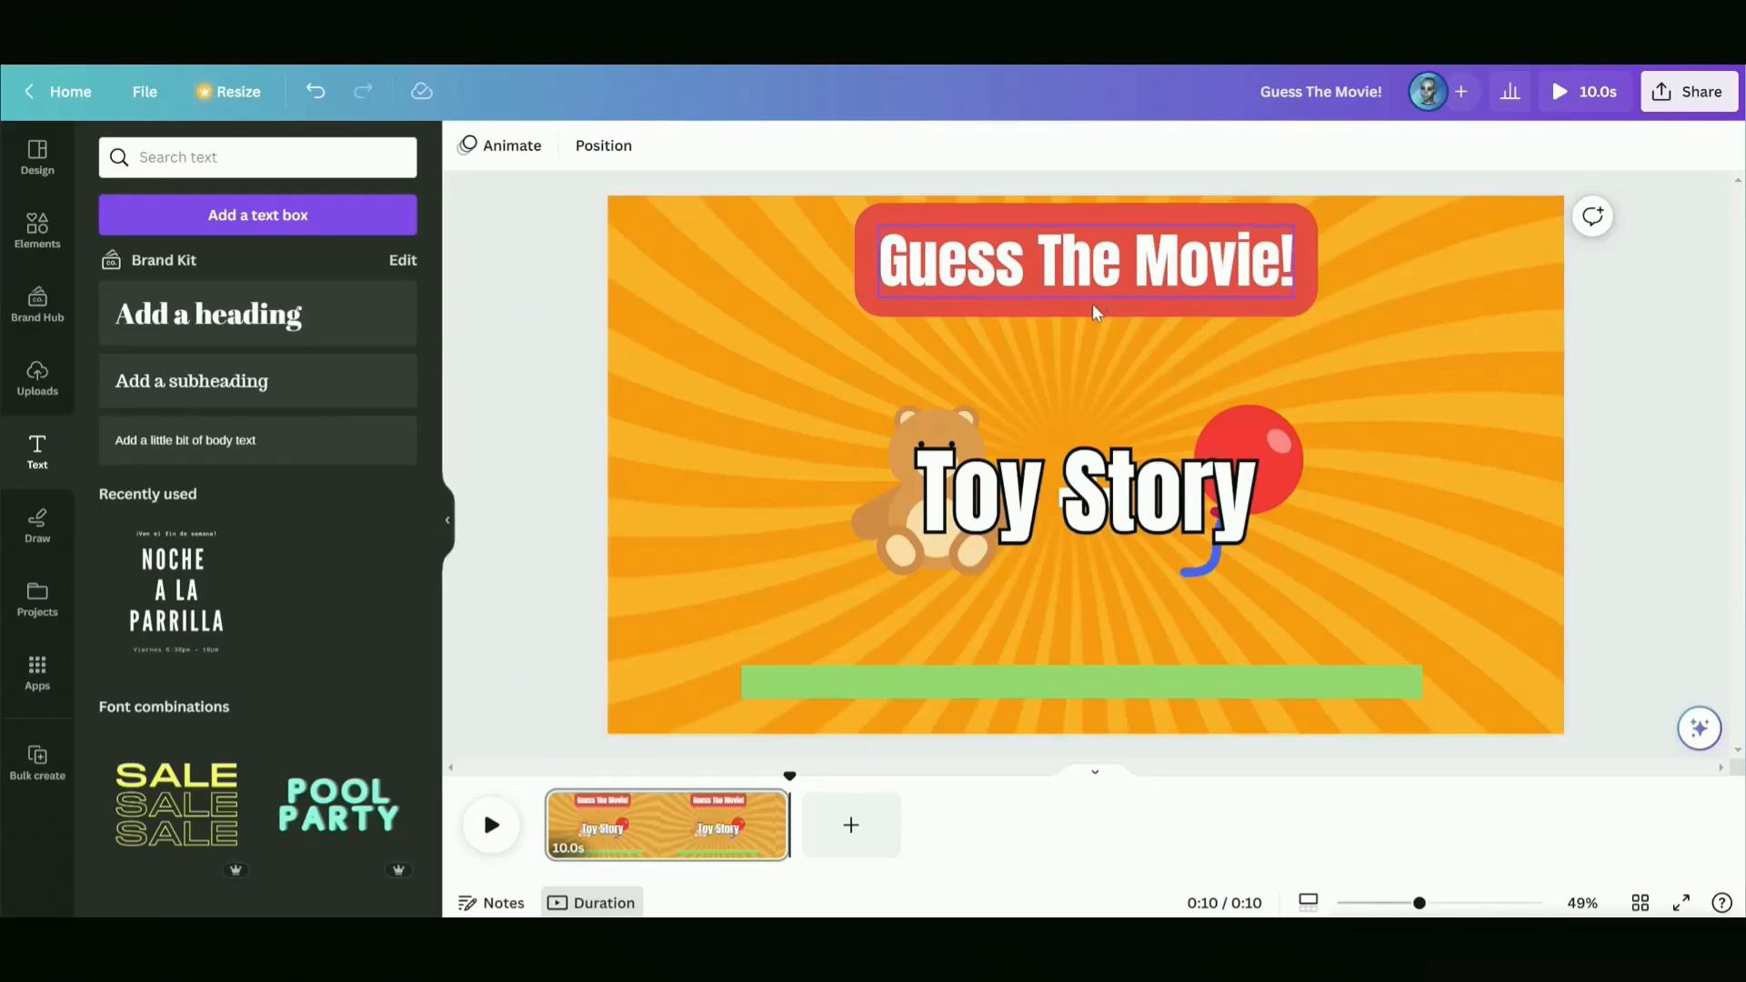
Apply the Baseline text animation to the emoji clue behind the "Toy Story" answer
left_click(1095, 312)
left_click(1189, 150)
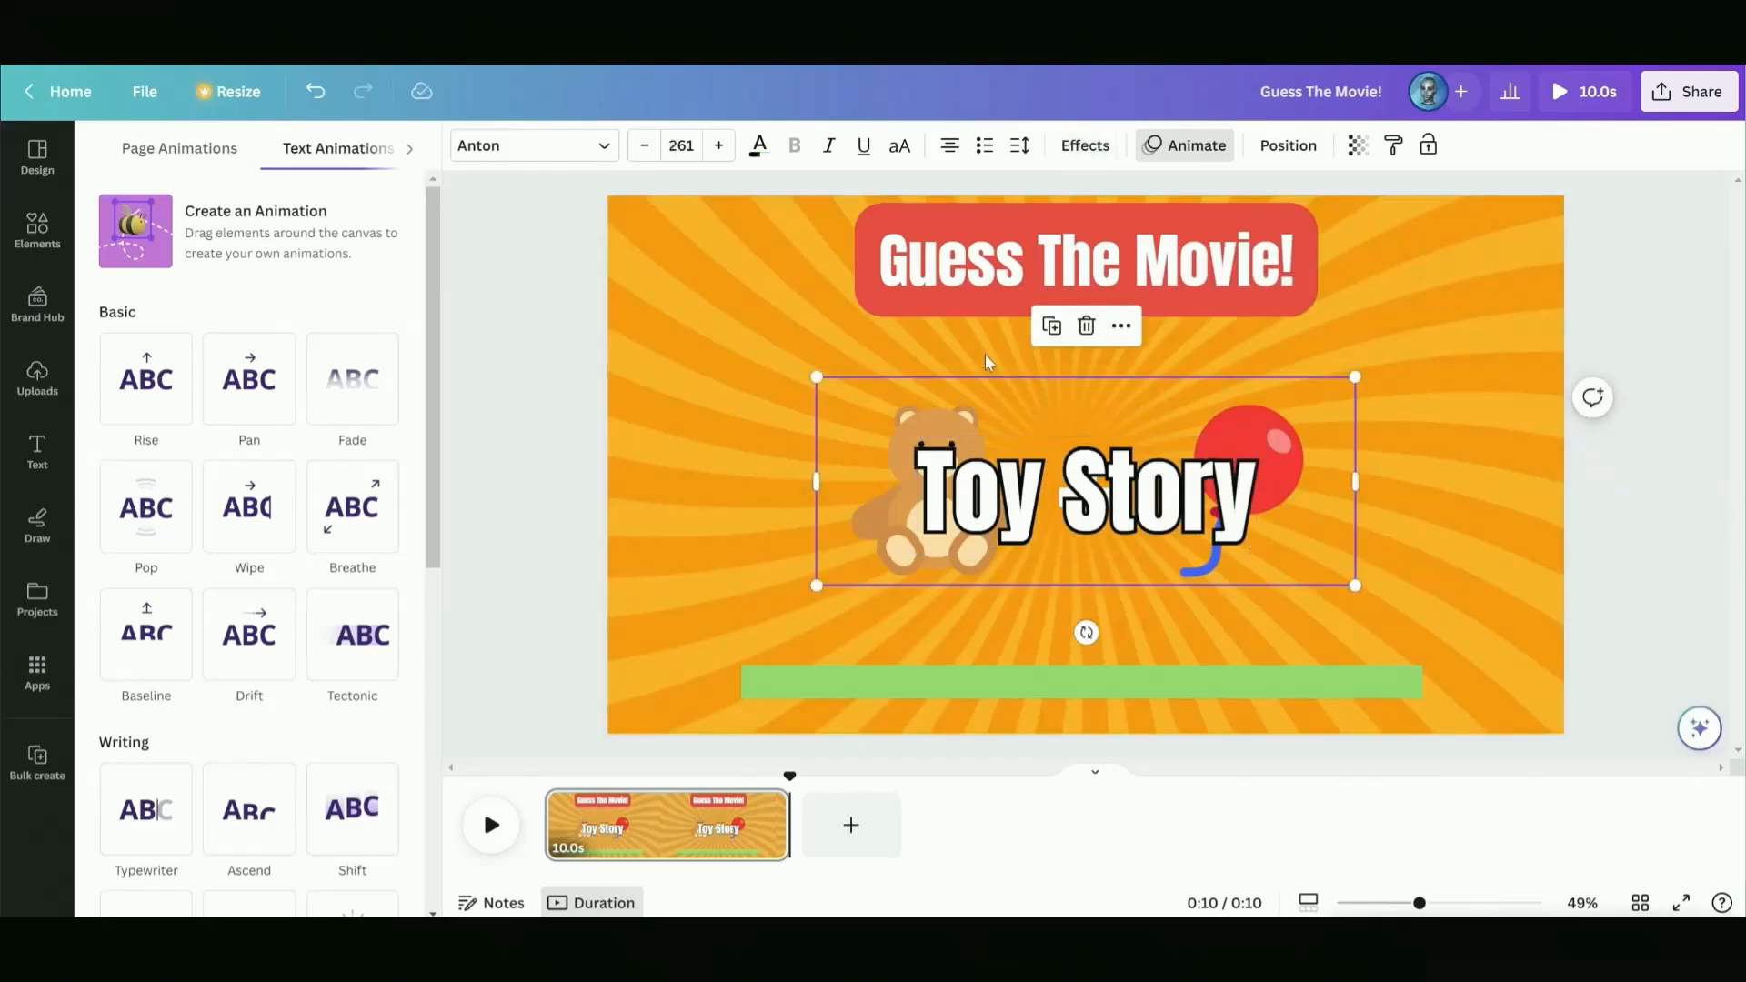
left_click(1174, 138)
left_click(1150, 148)
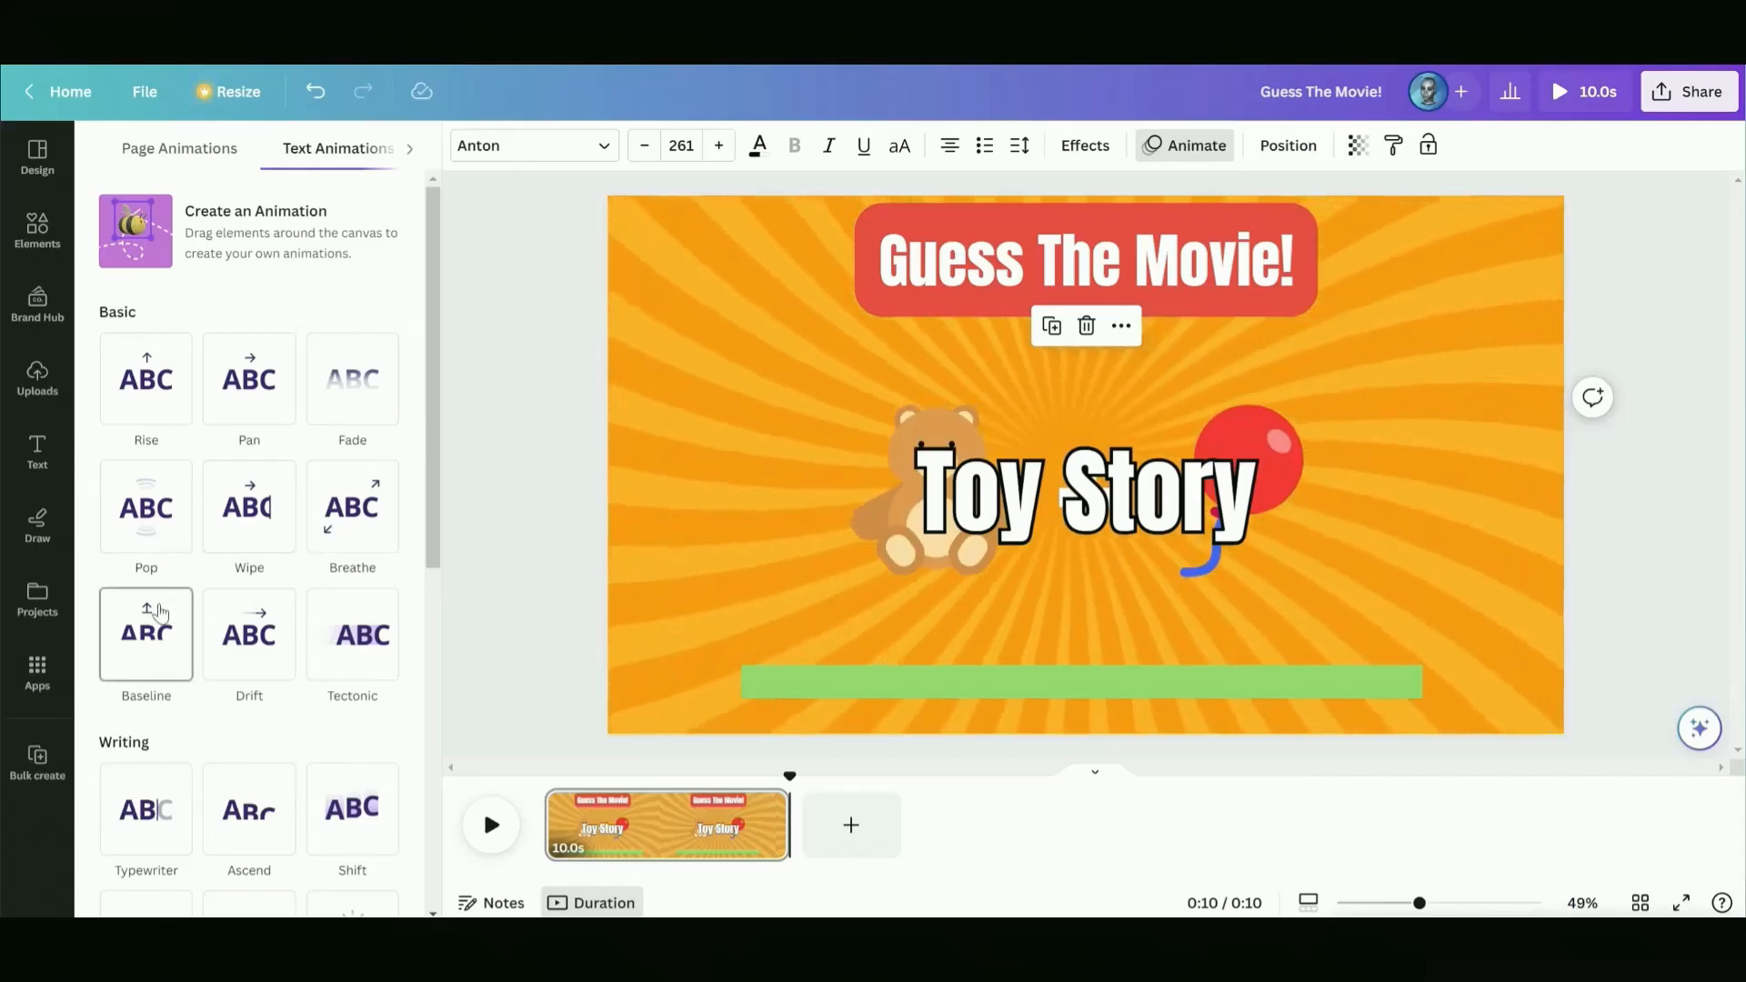
left_click(160, 611)
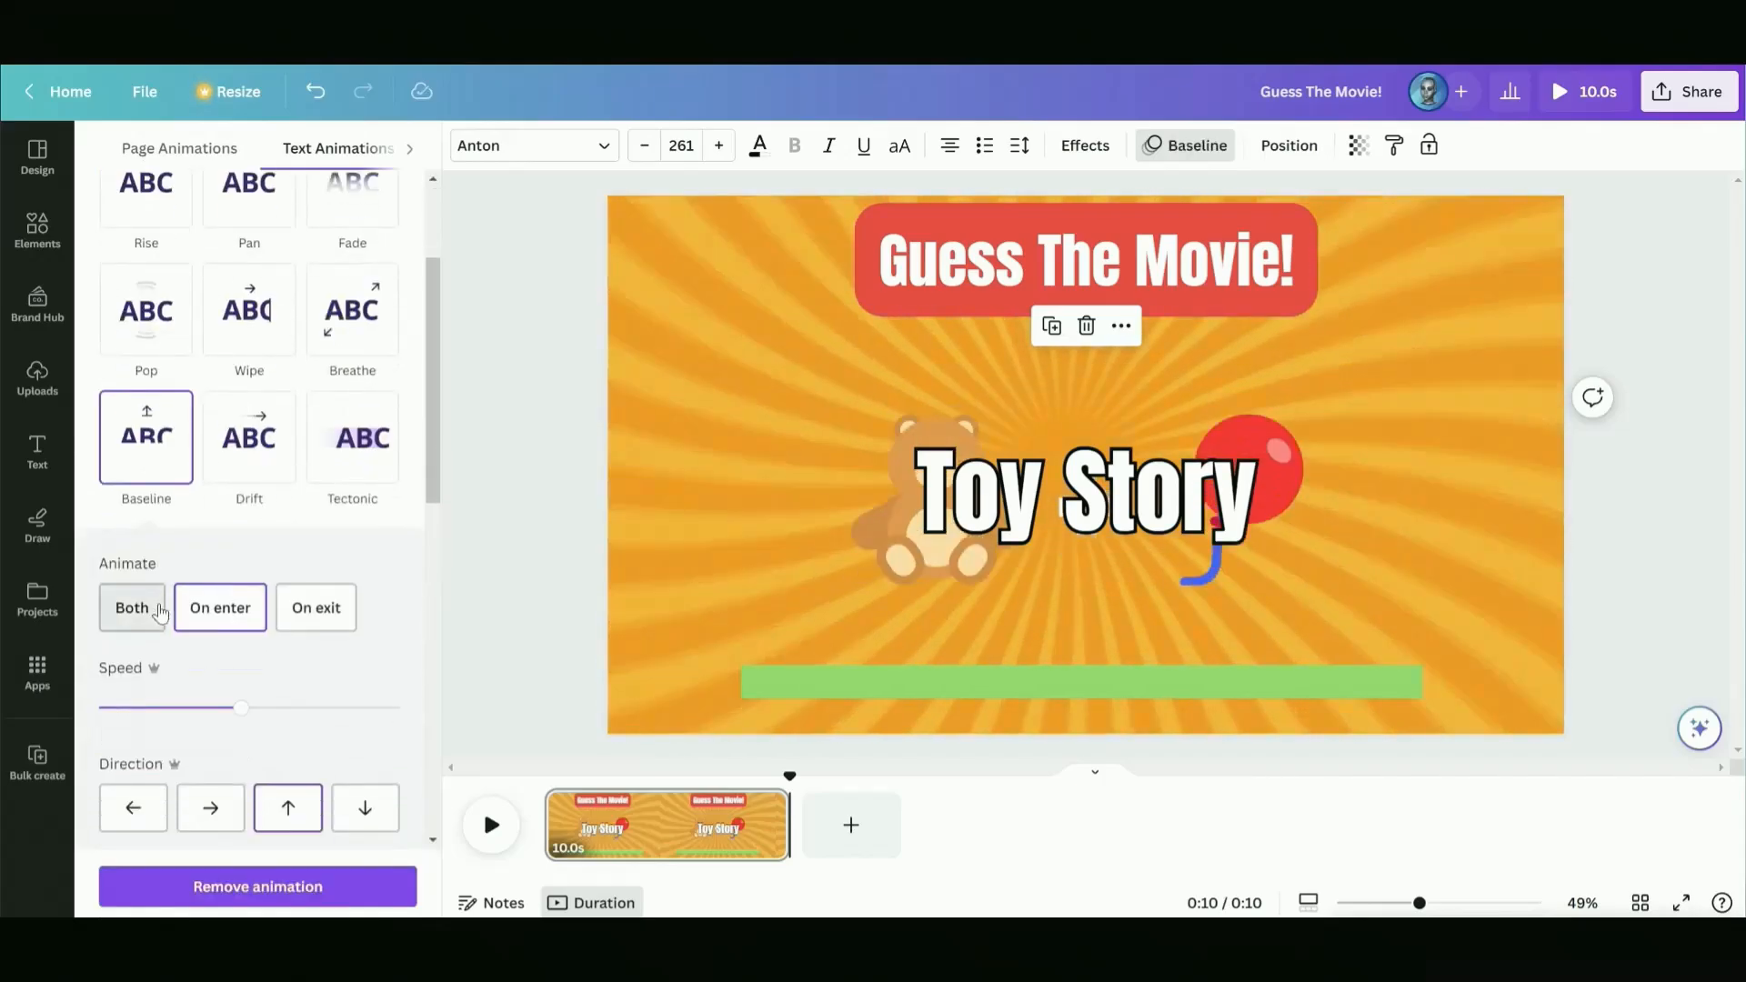
Set the emoji clue's Baseline animation to Both, and give the "Toy Story" text the Ascend animation, also set to Both
left_click(155, 615)
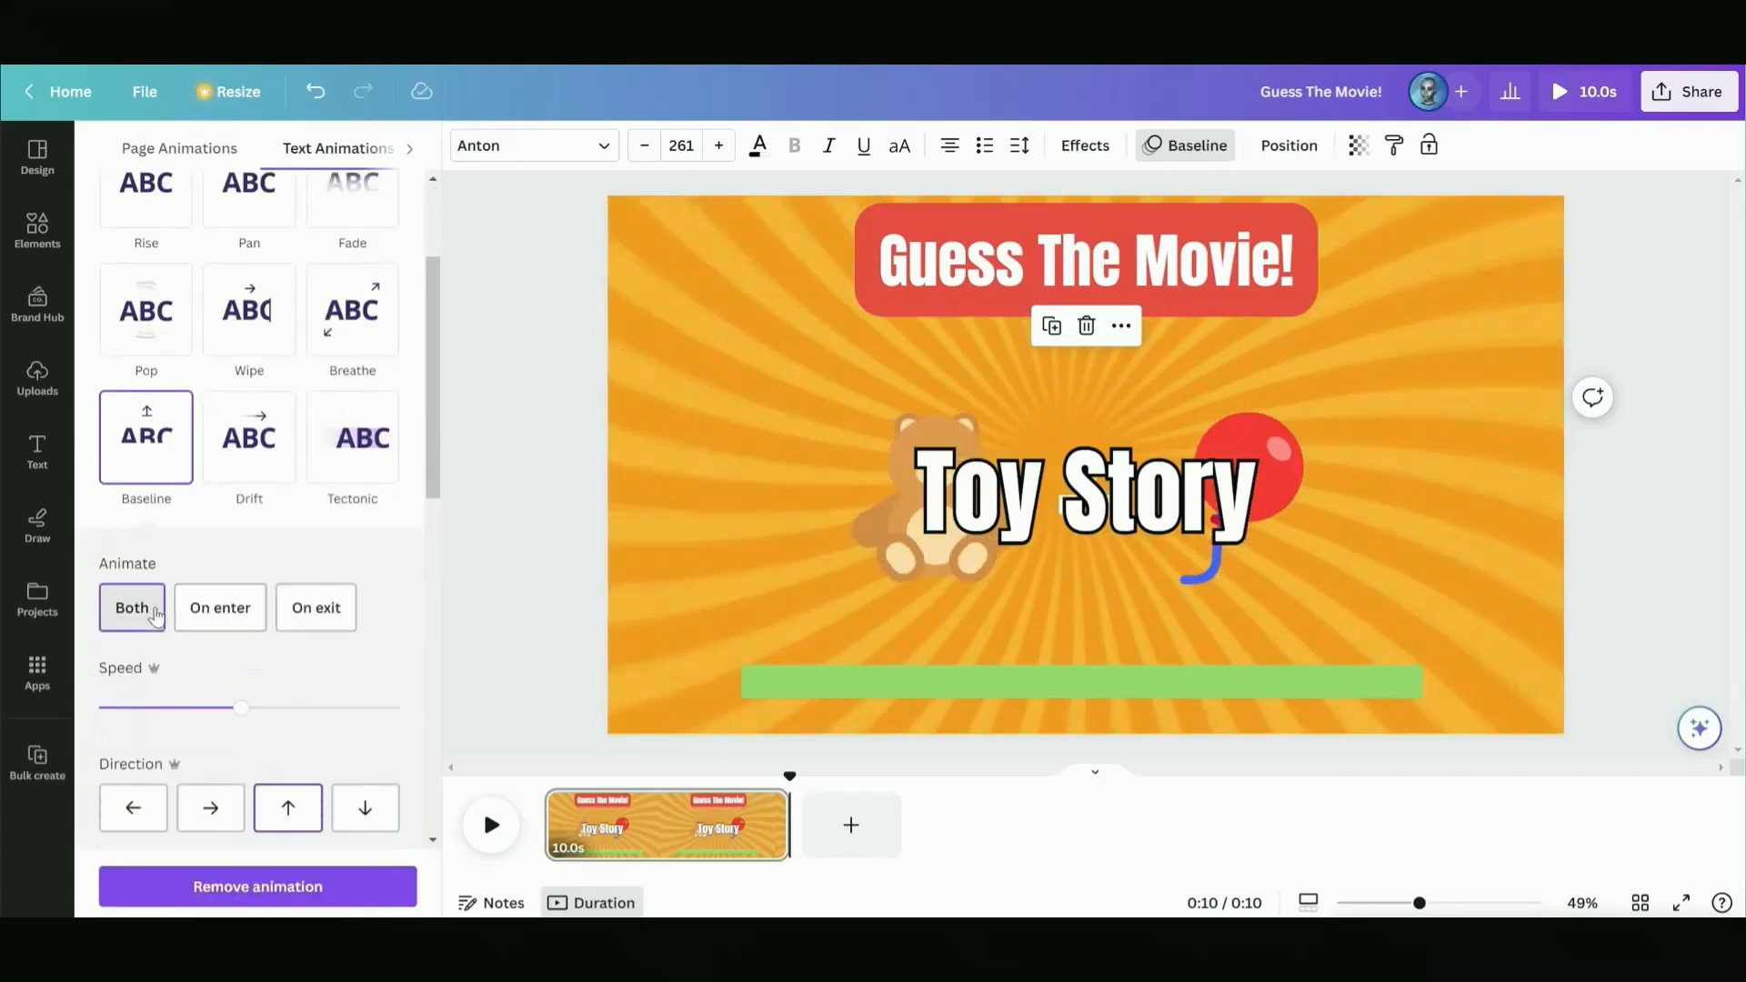
left_click(991, 528)
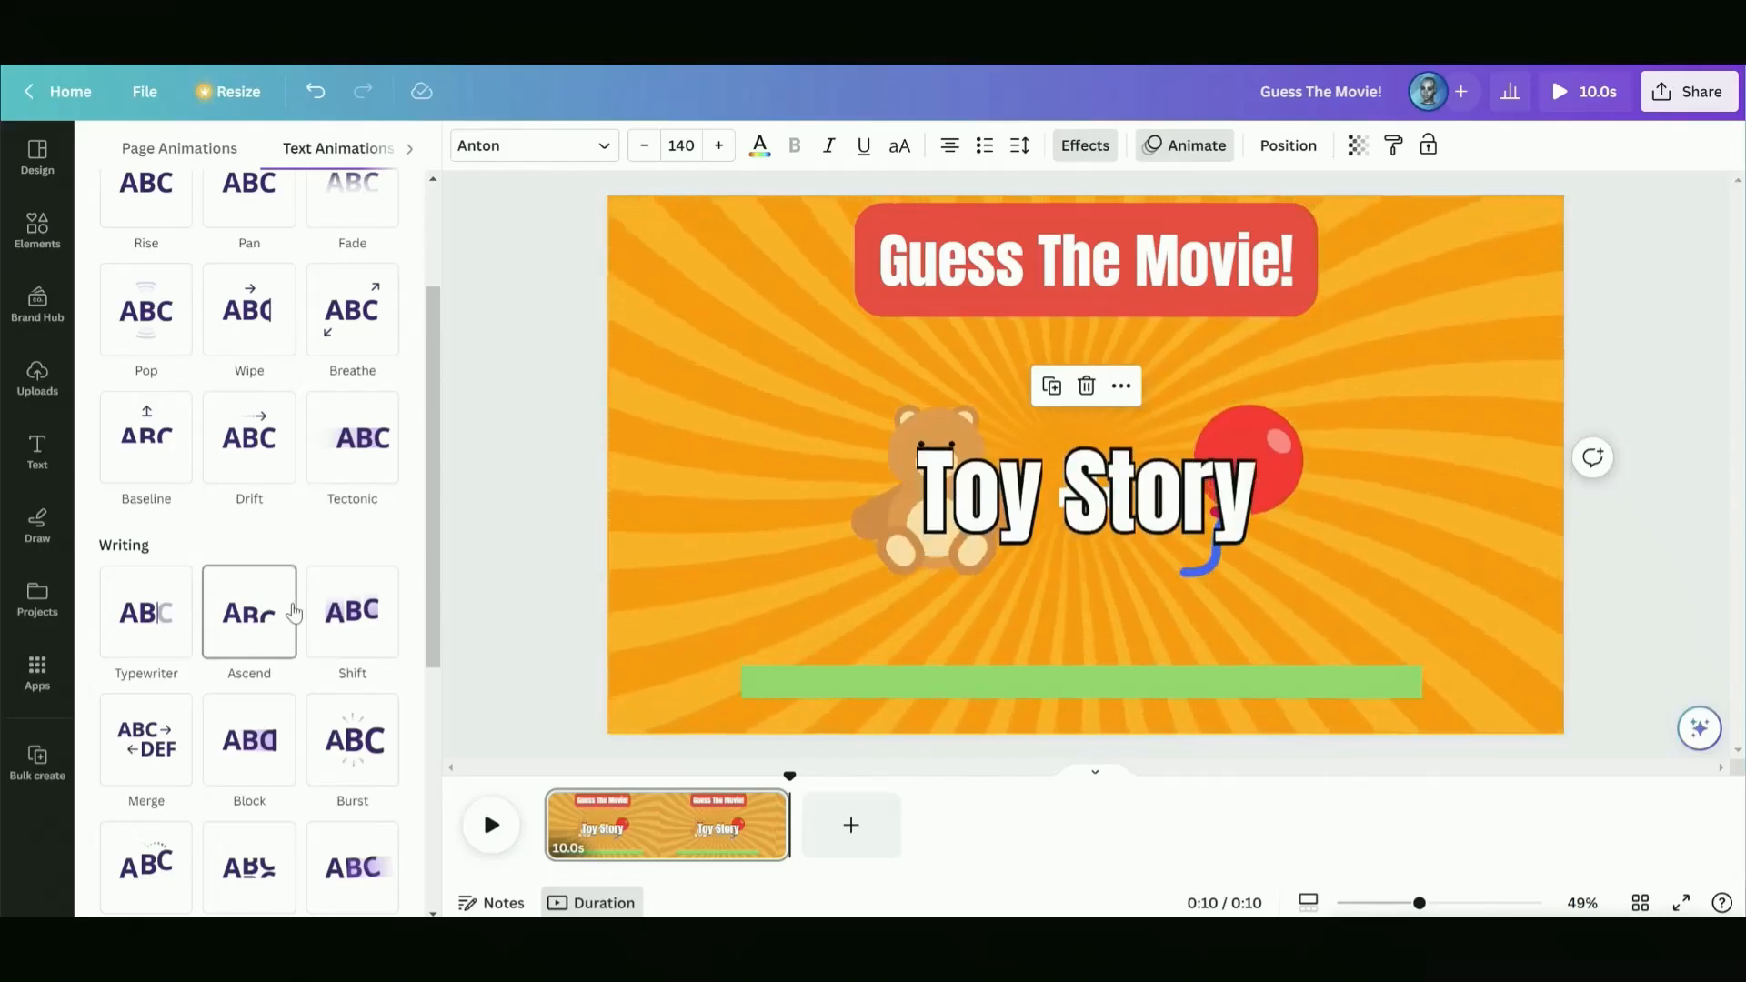
left_click(289, 611)
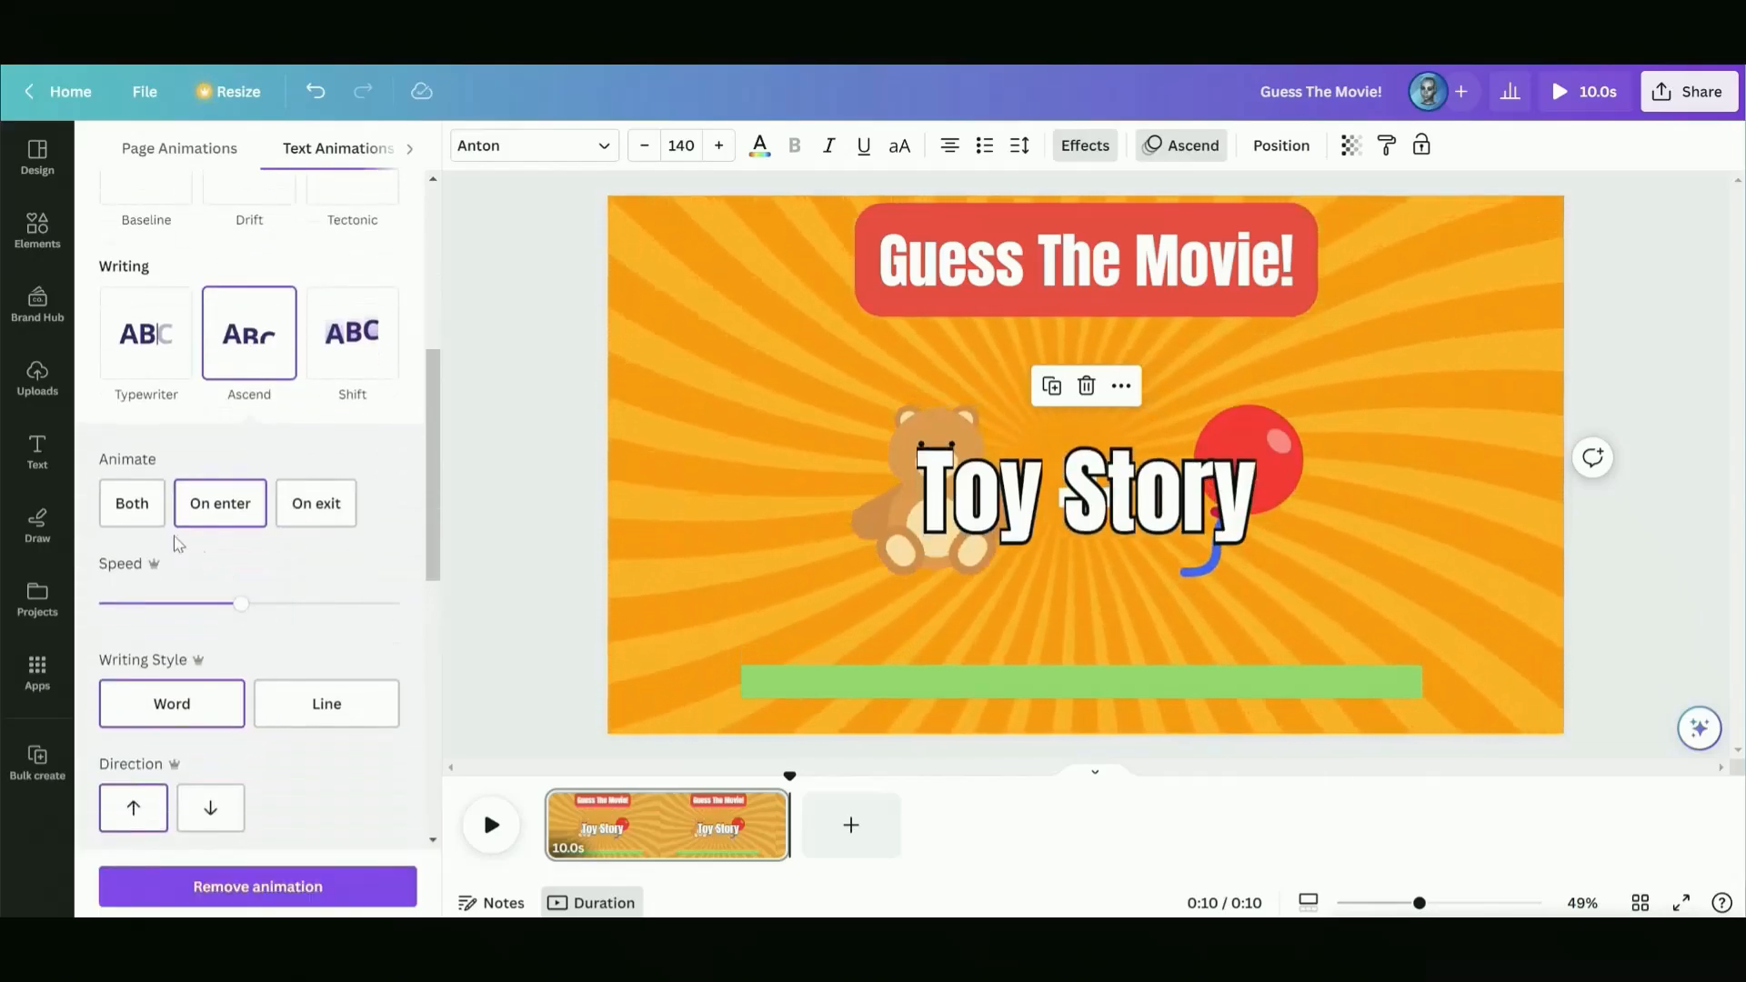
left_click(158, 519)
Apply the Wipe animation to the green bar on enter, at the slowest speed
left_click(780, 682)
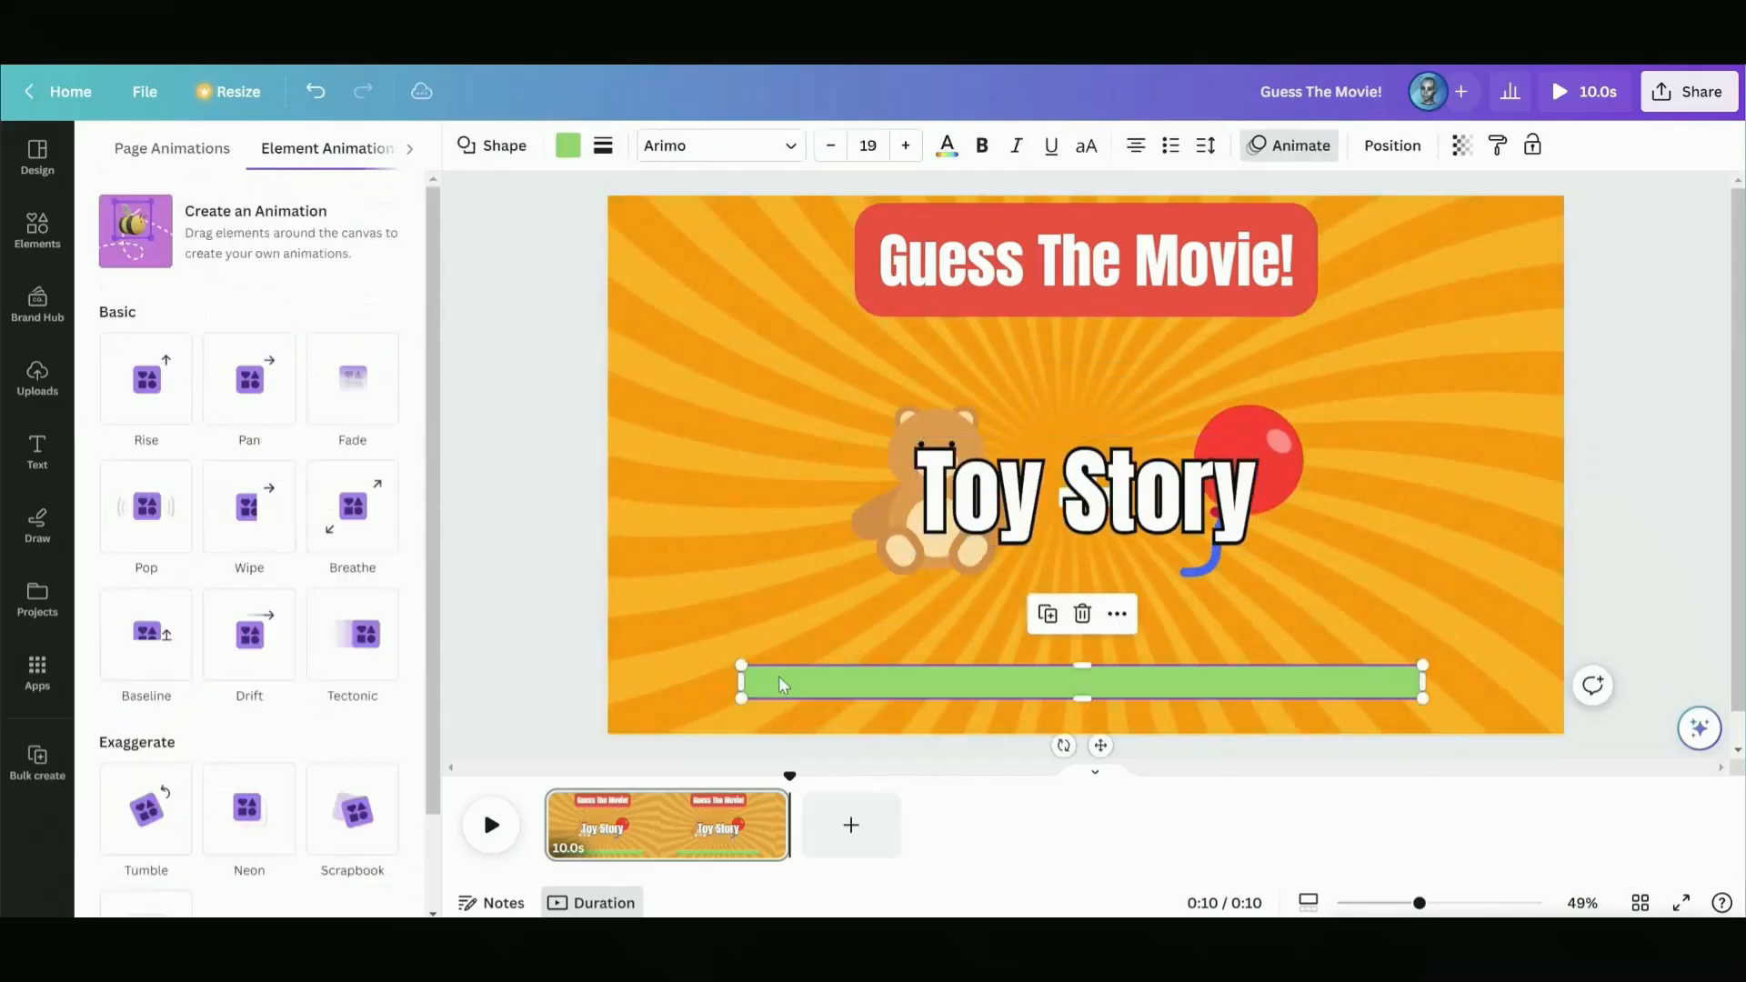
scroll(307, 607, "down", 2)
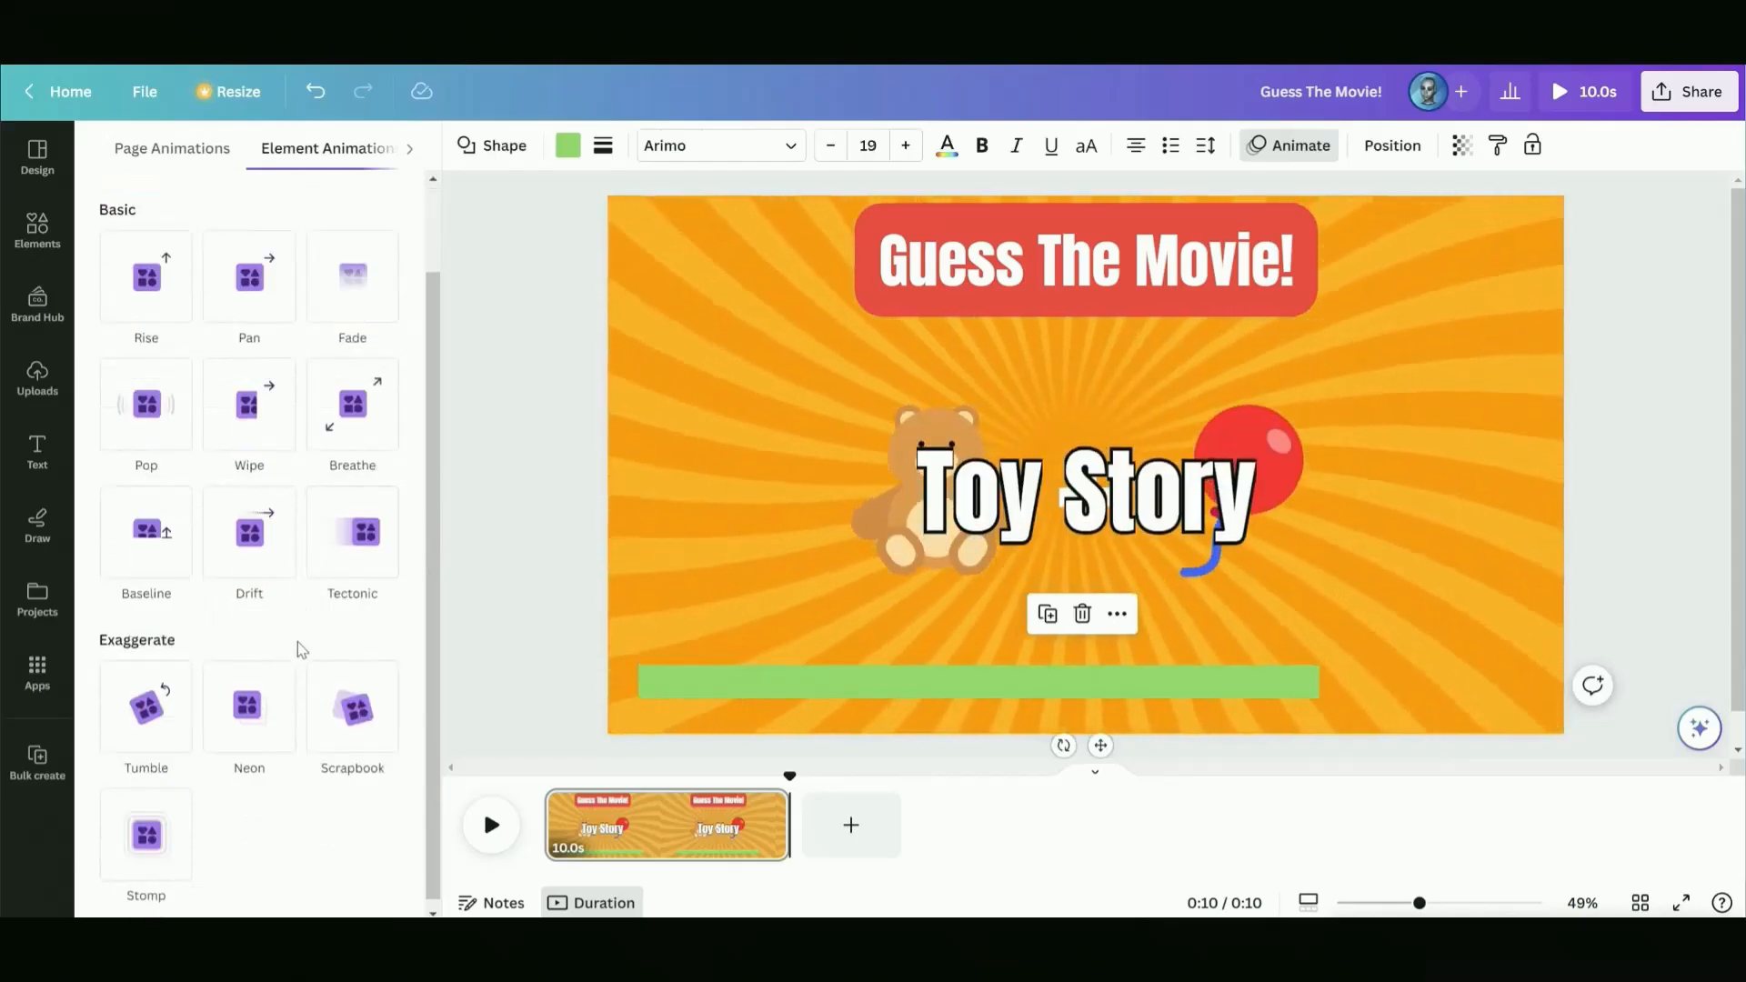
left_click(266, 446)
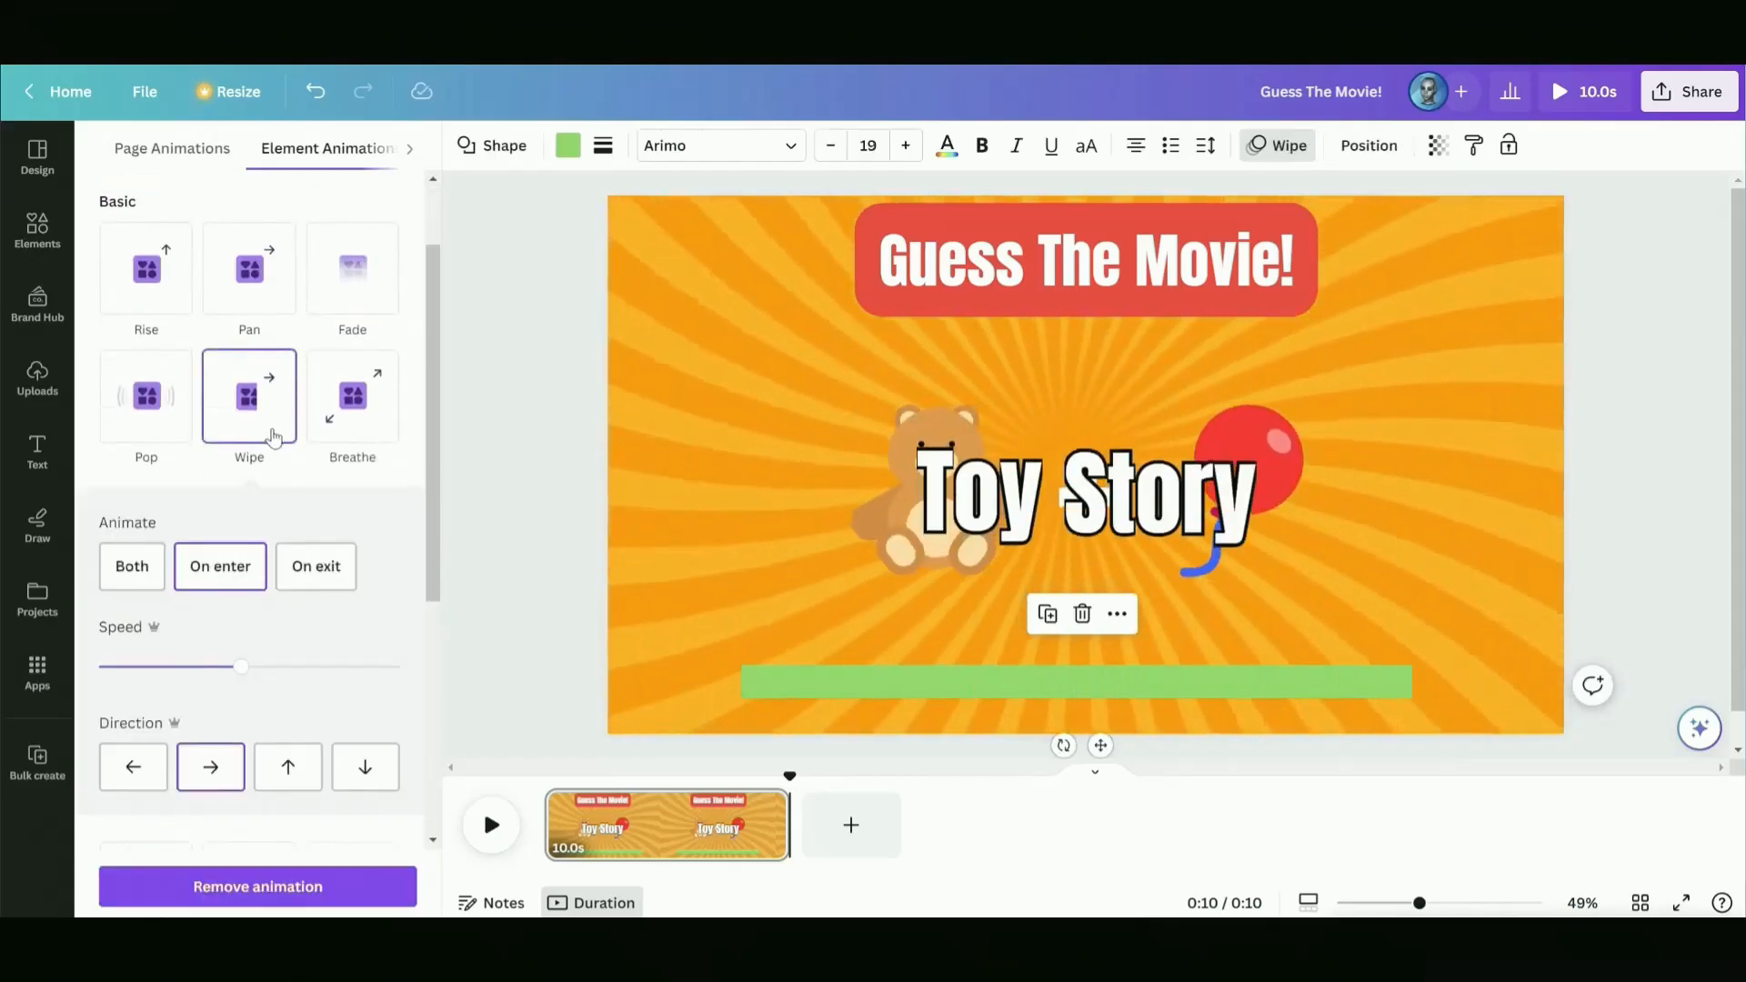
left_click_drag(161, 673, 89, 668)
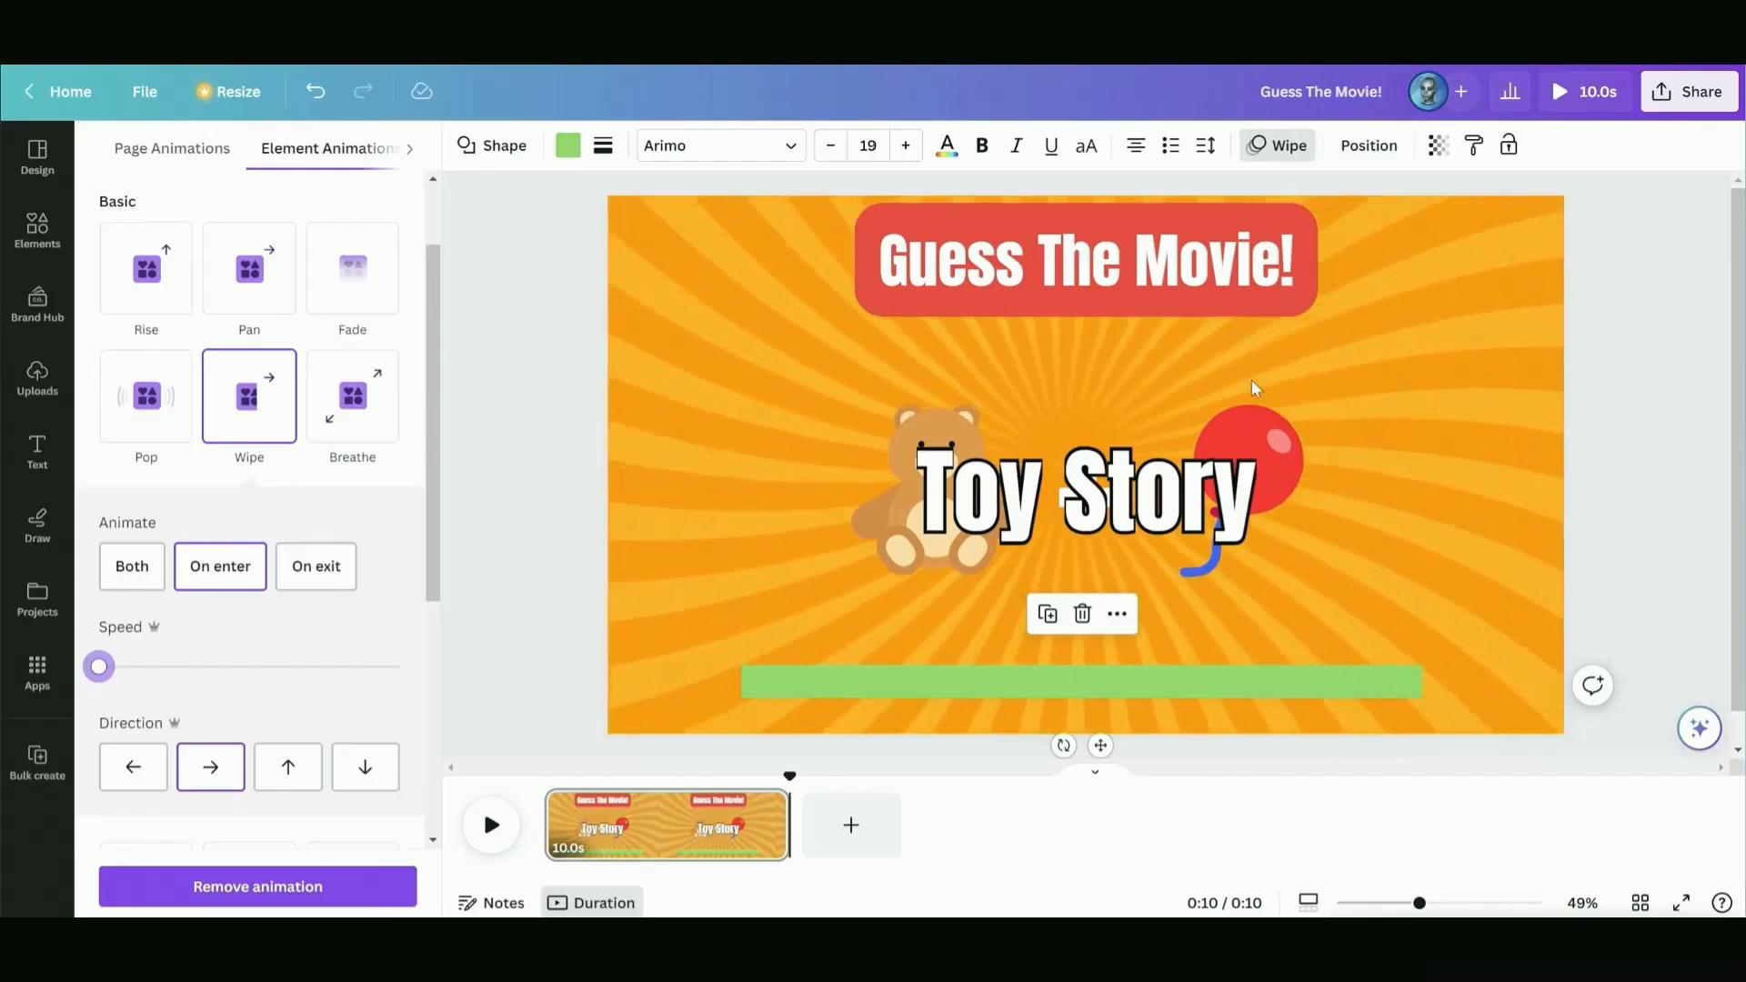
Show the emoji clue's timing and trim it to start just after the page begins and end at about 8 seconds
left_click(1260, 414)
right_click(1265, 419)
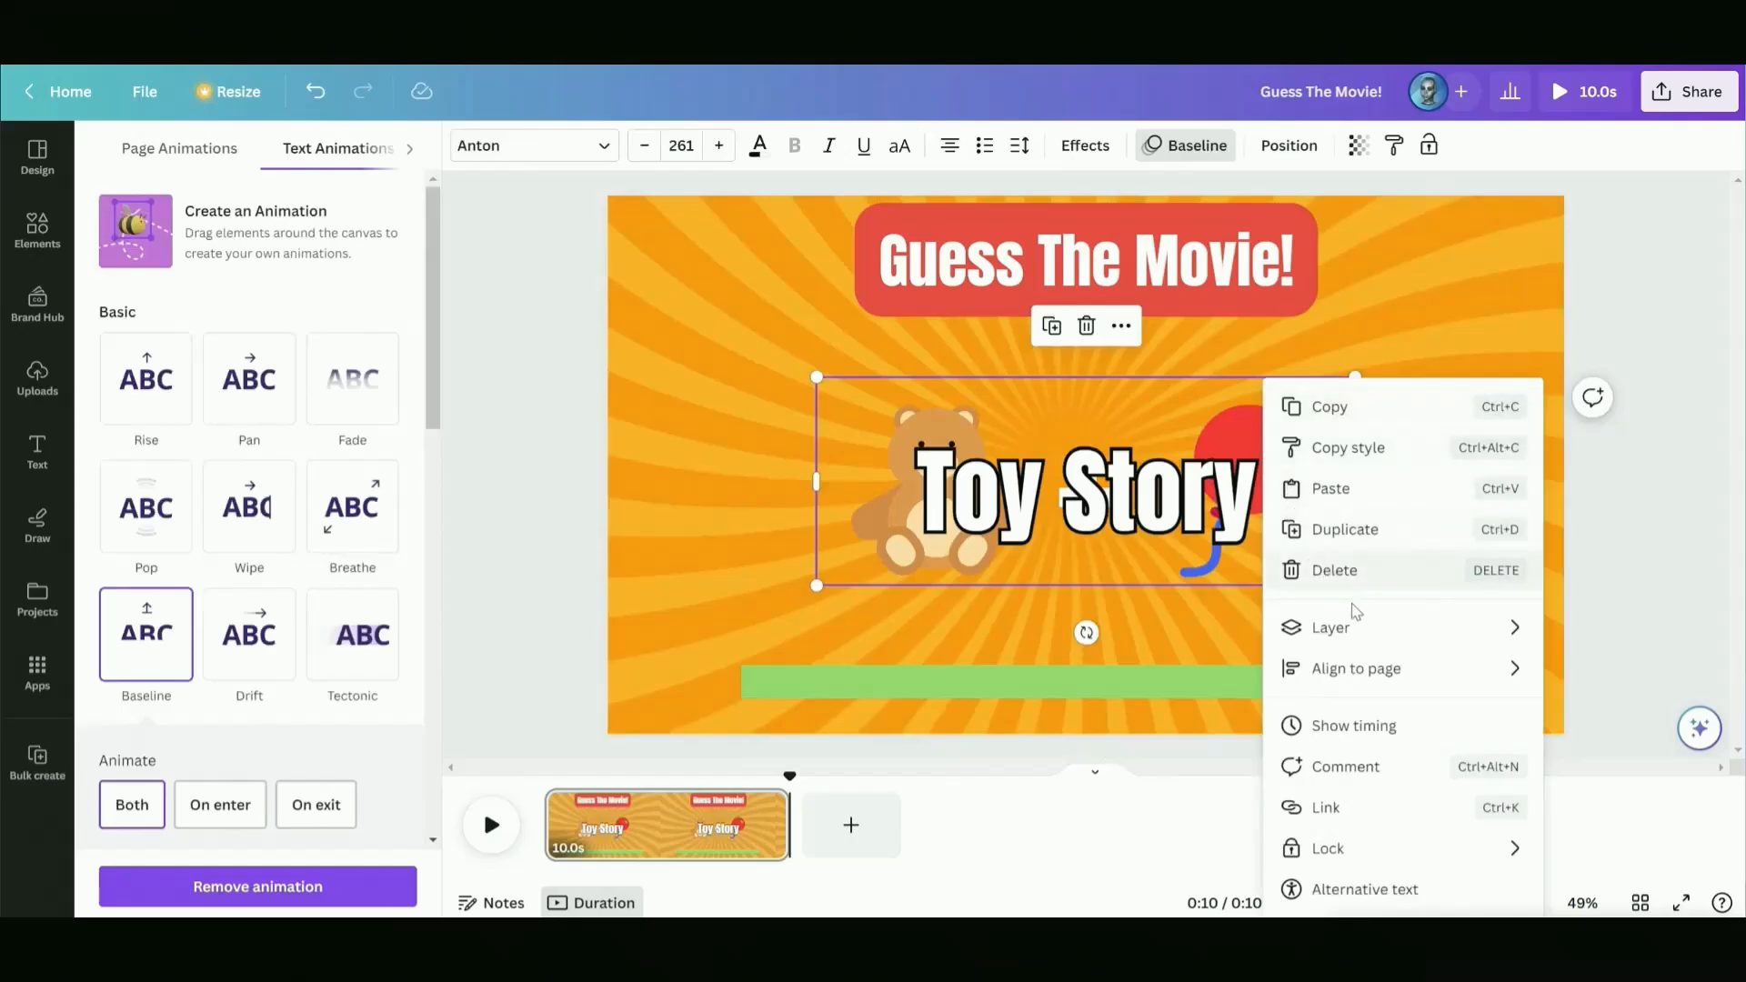
left_click(1356, 724)
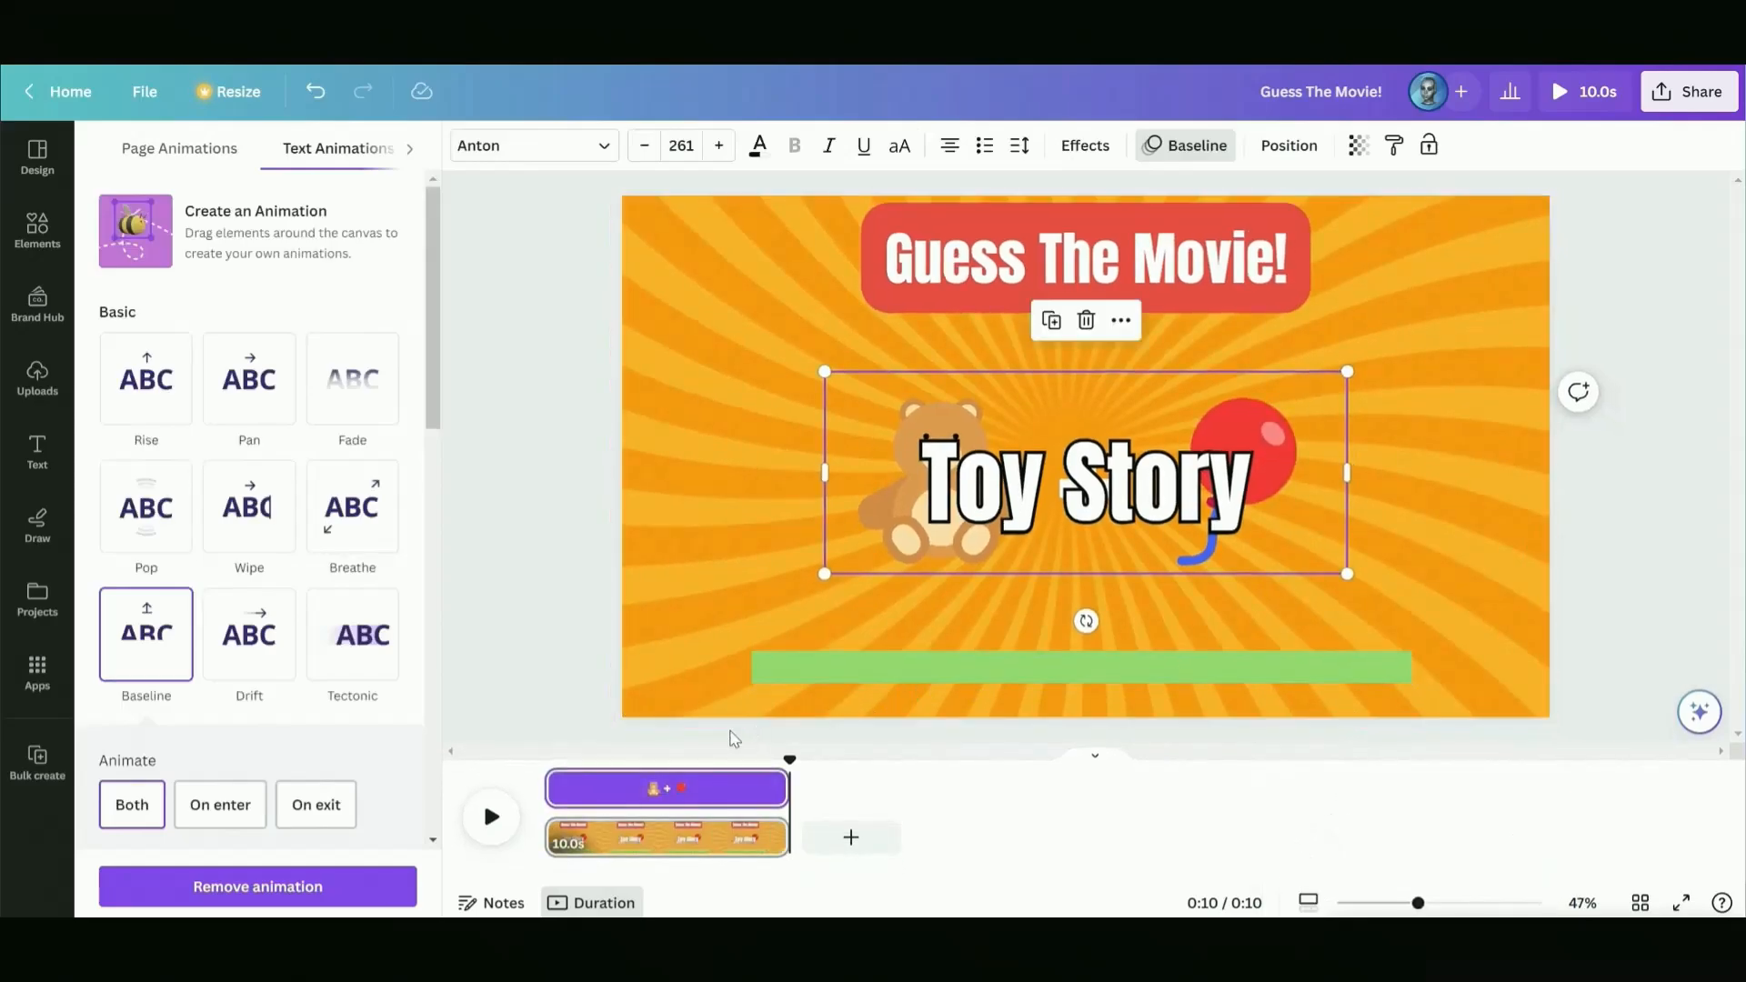
mouse_move(552, 789)
left_click_drag(551, 790, 561, 790)
left_click_drag(779, 784, 743, 785)
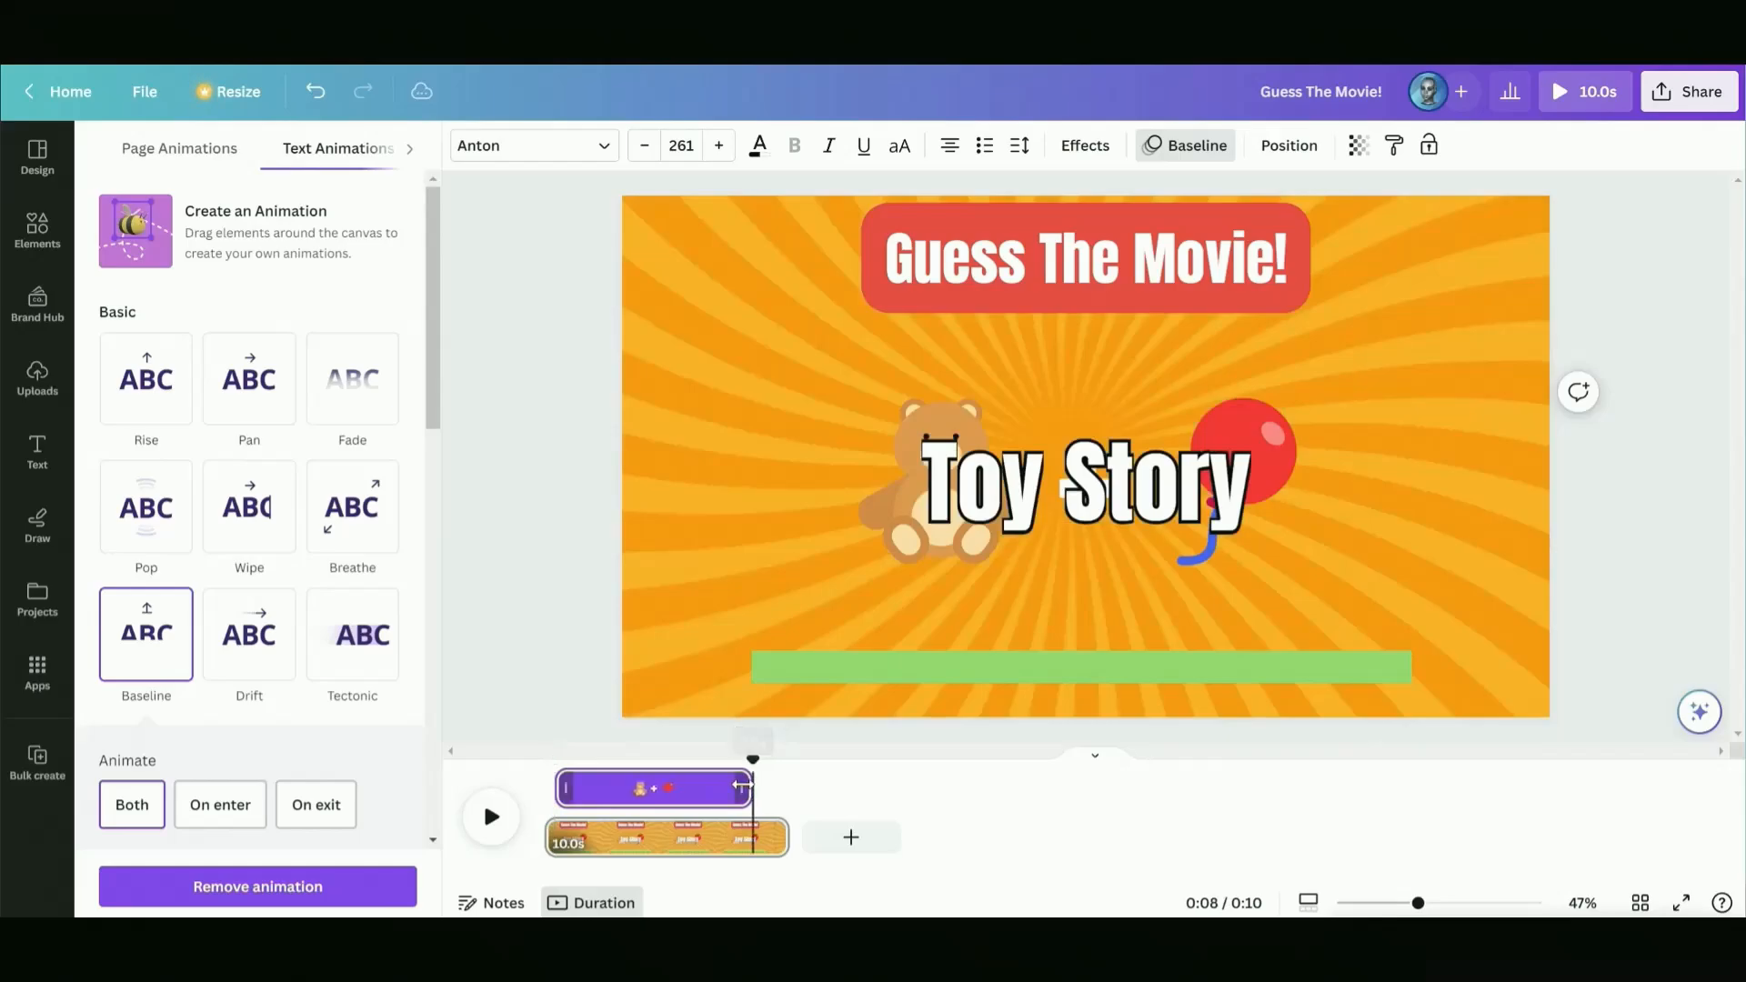
Trim the "Toy Story" answer's timing to run from about 8 seconds to the end of the page, and preview the video
left_click(996, 495)
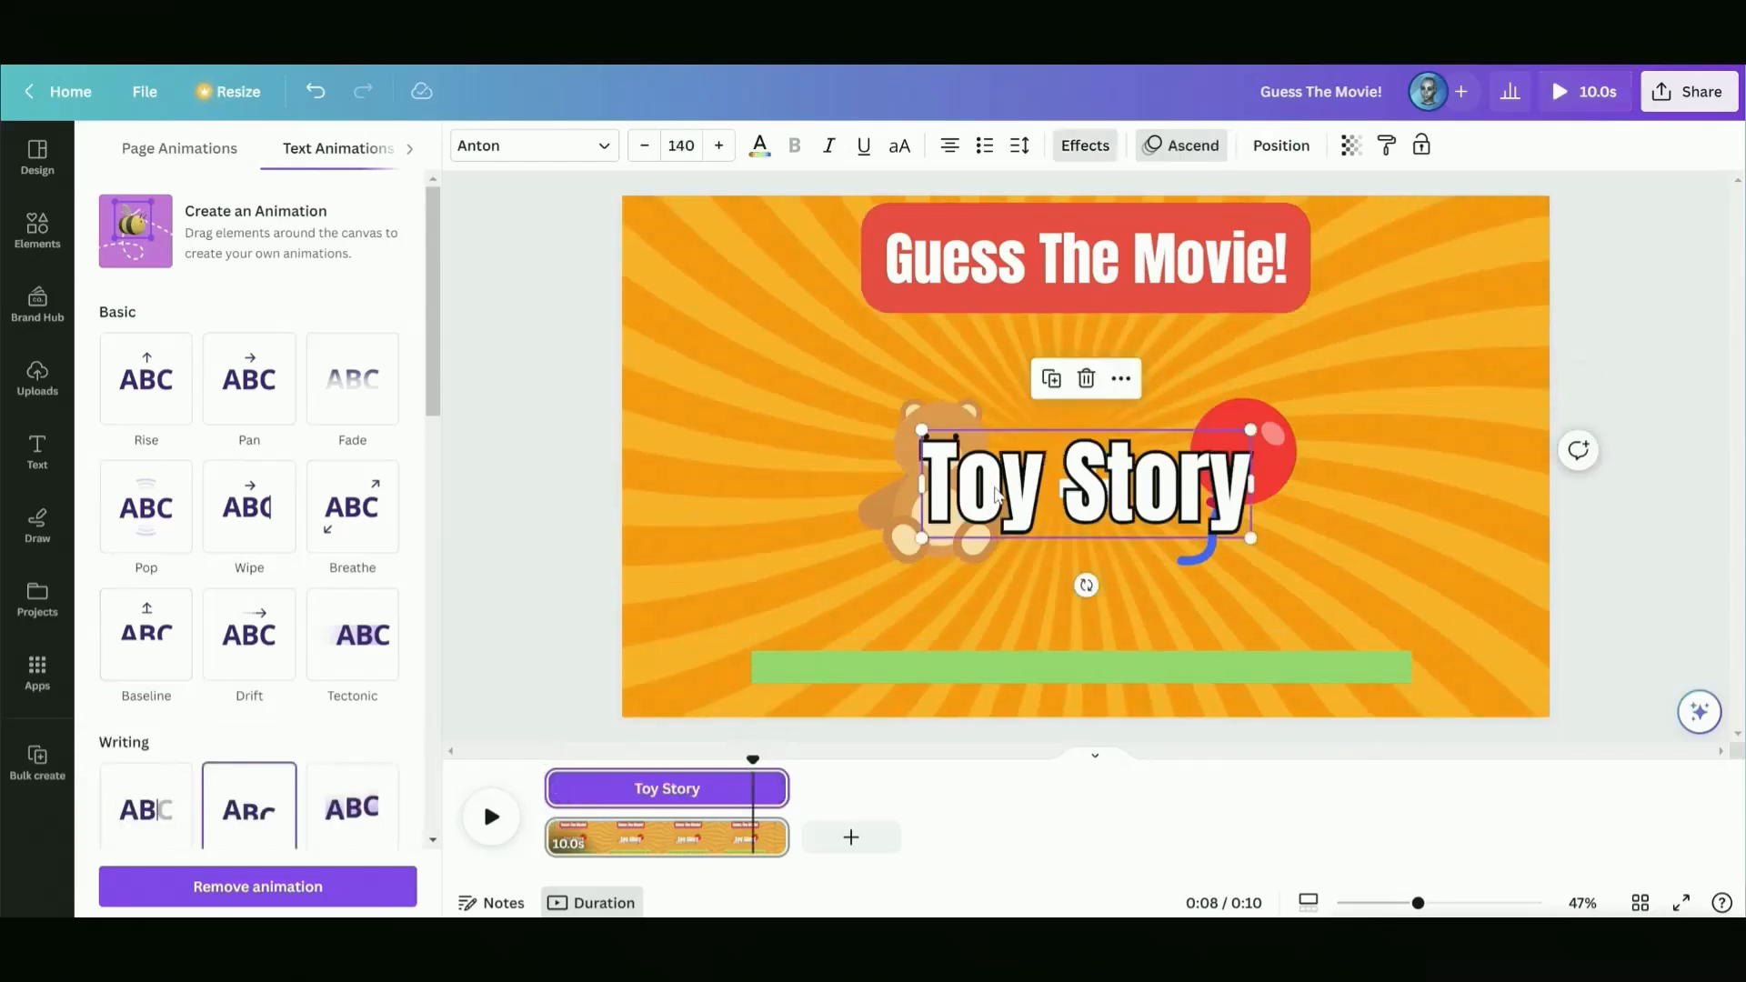
left_click_drag(549, 788, 747, 775)
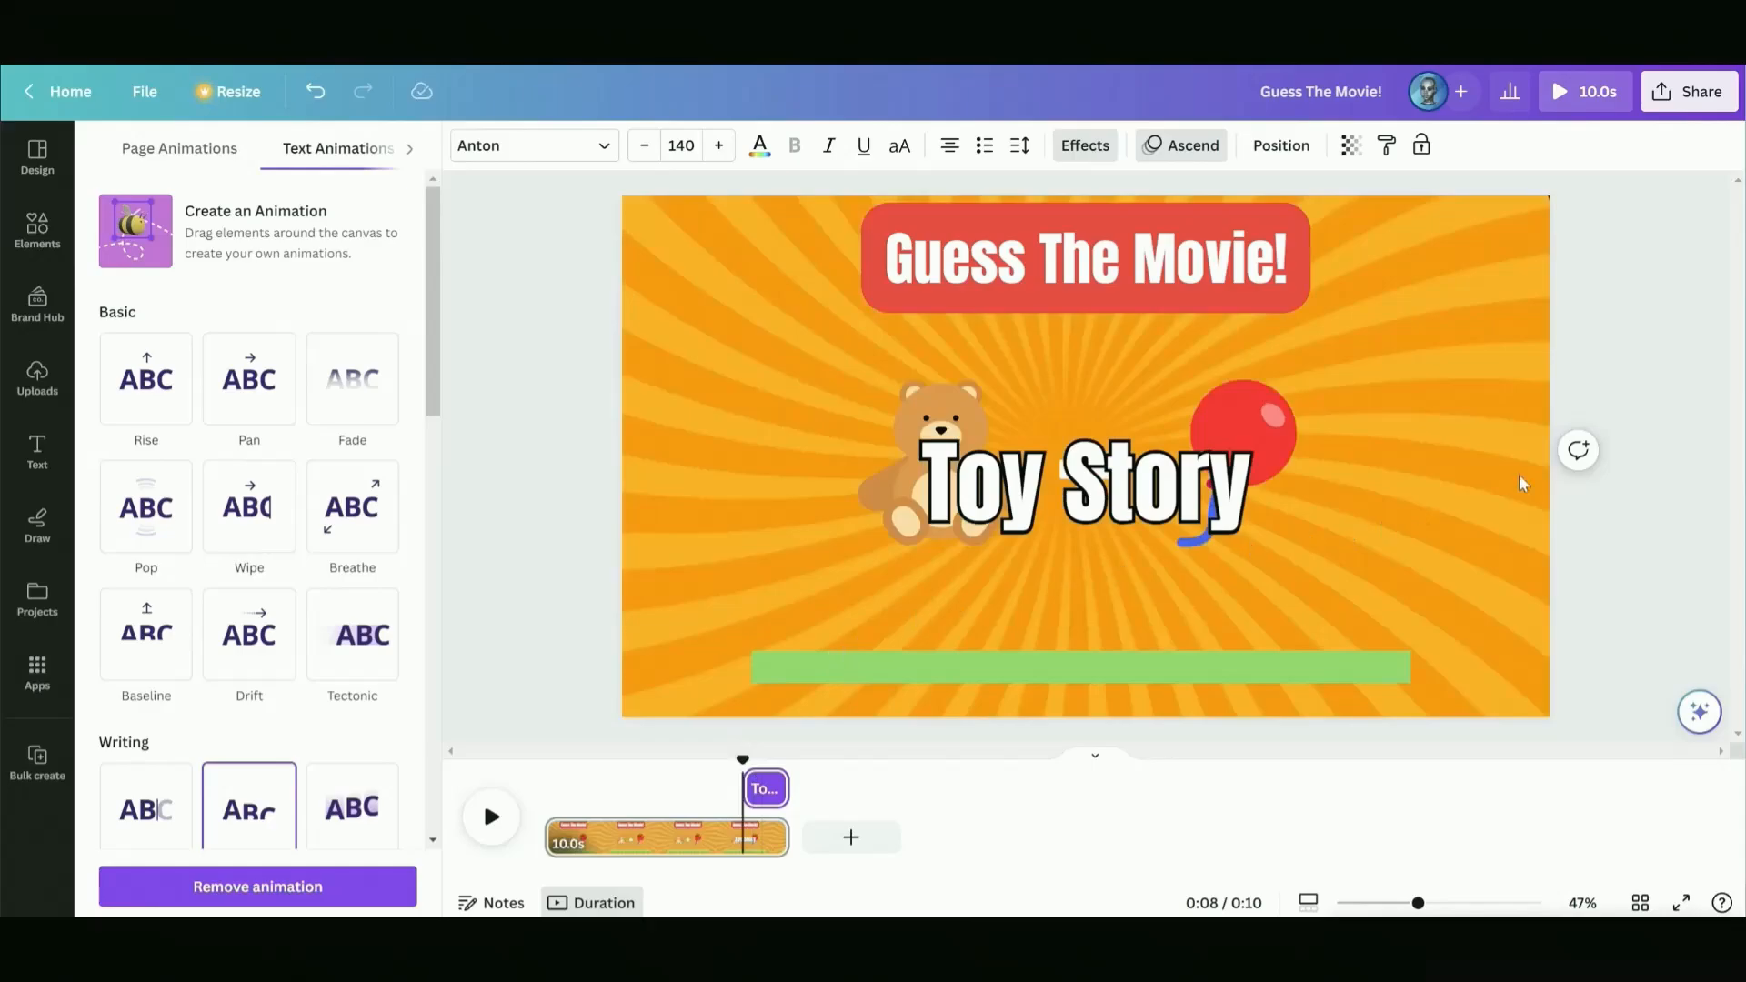
left_click(502, 829)
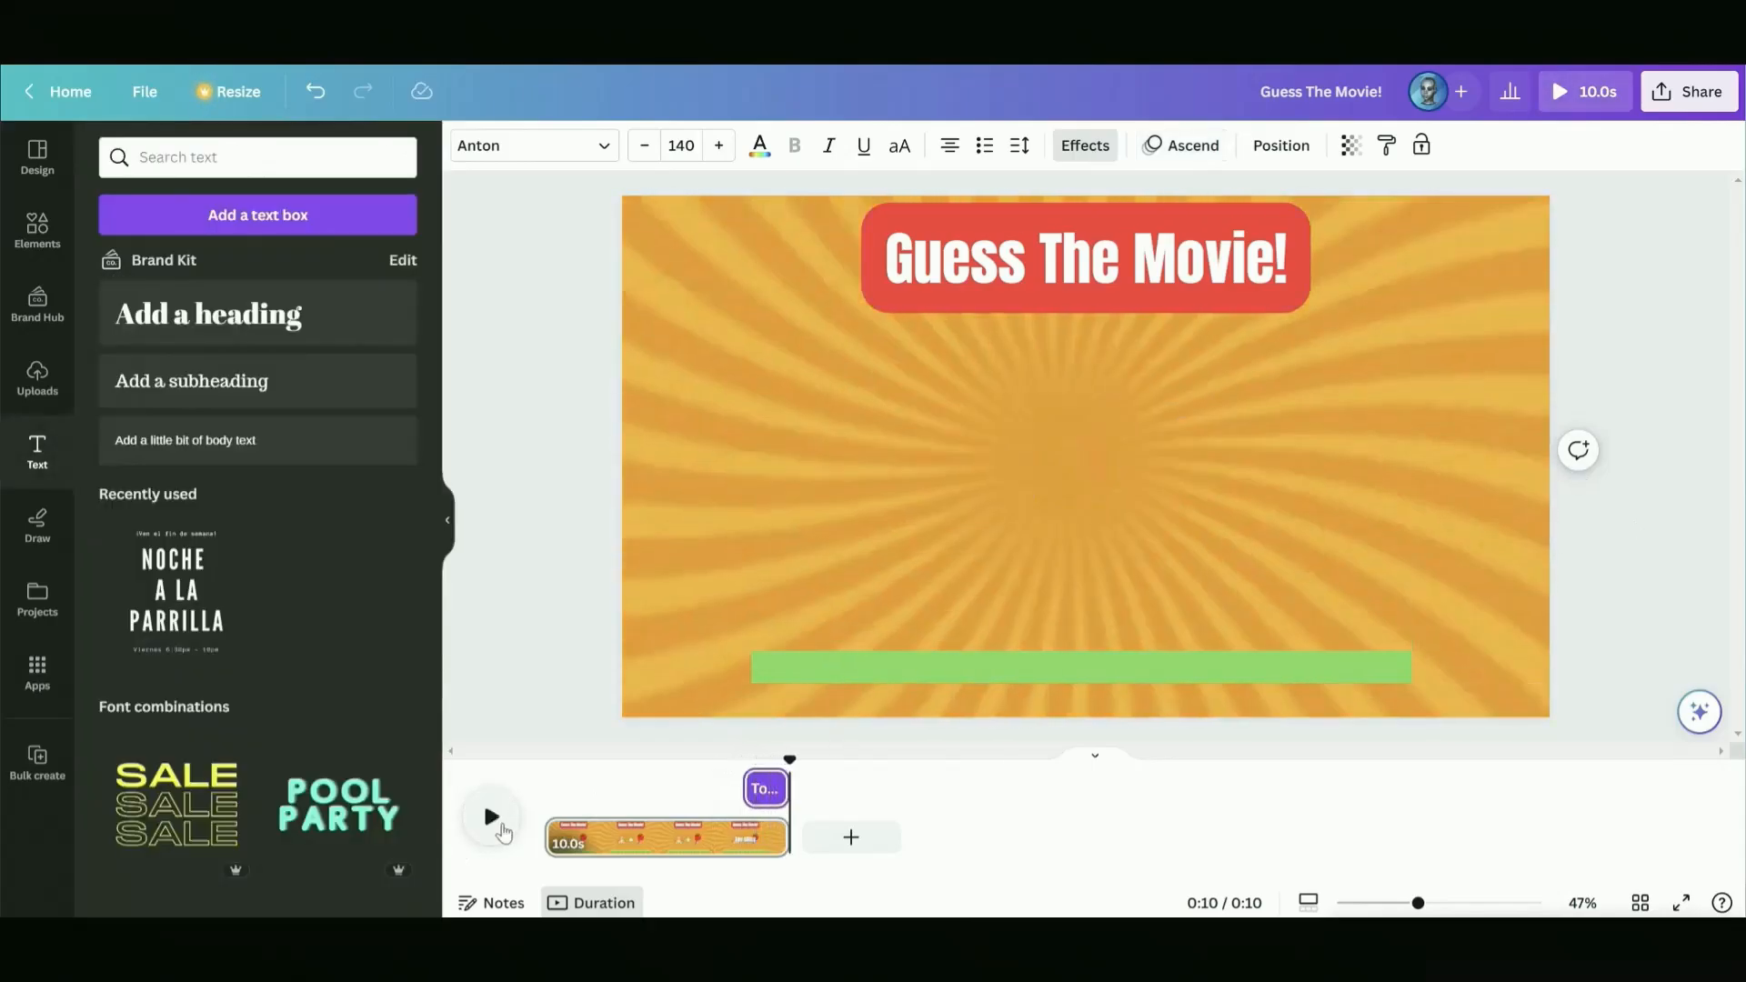
left_click(500, 827)
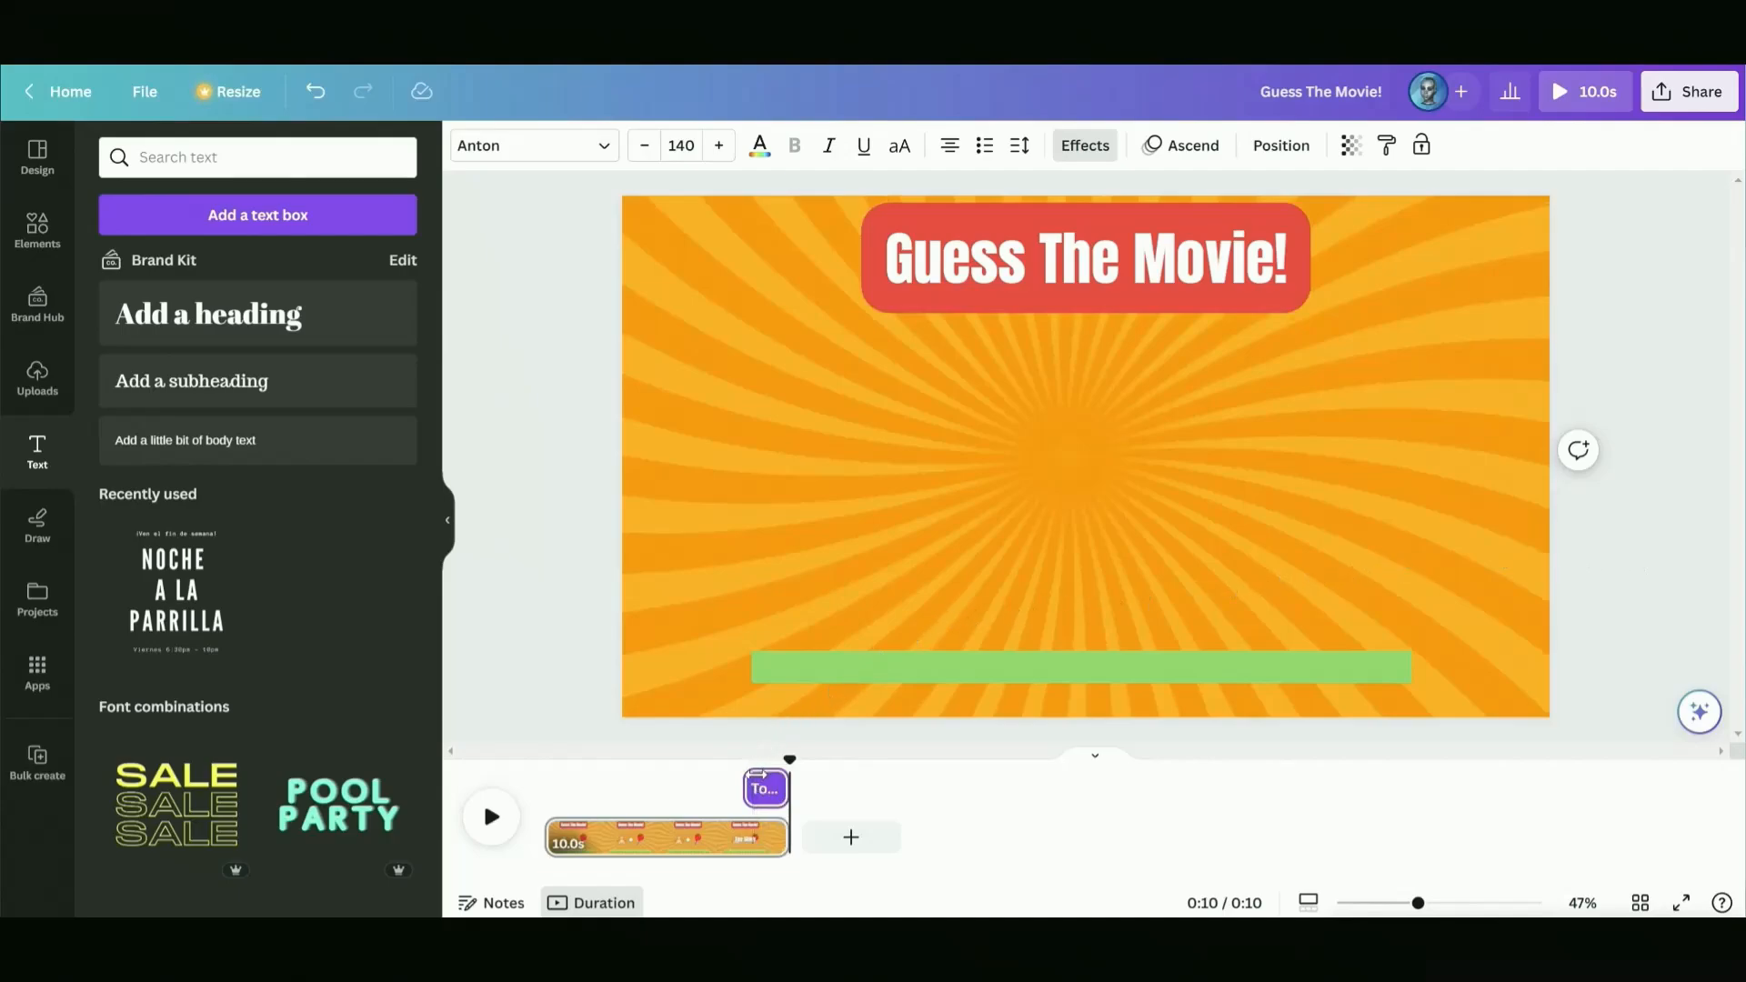
Start the "Toy Story" answer slightly earlier, at about 7 seconds, shorten the emoji clue's timing to 7.7 s, and preview the video
left_click_drag(742, 781, 741, 781)
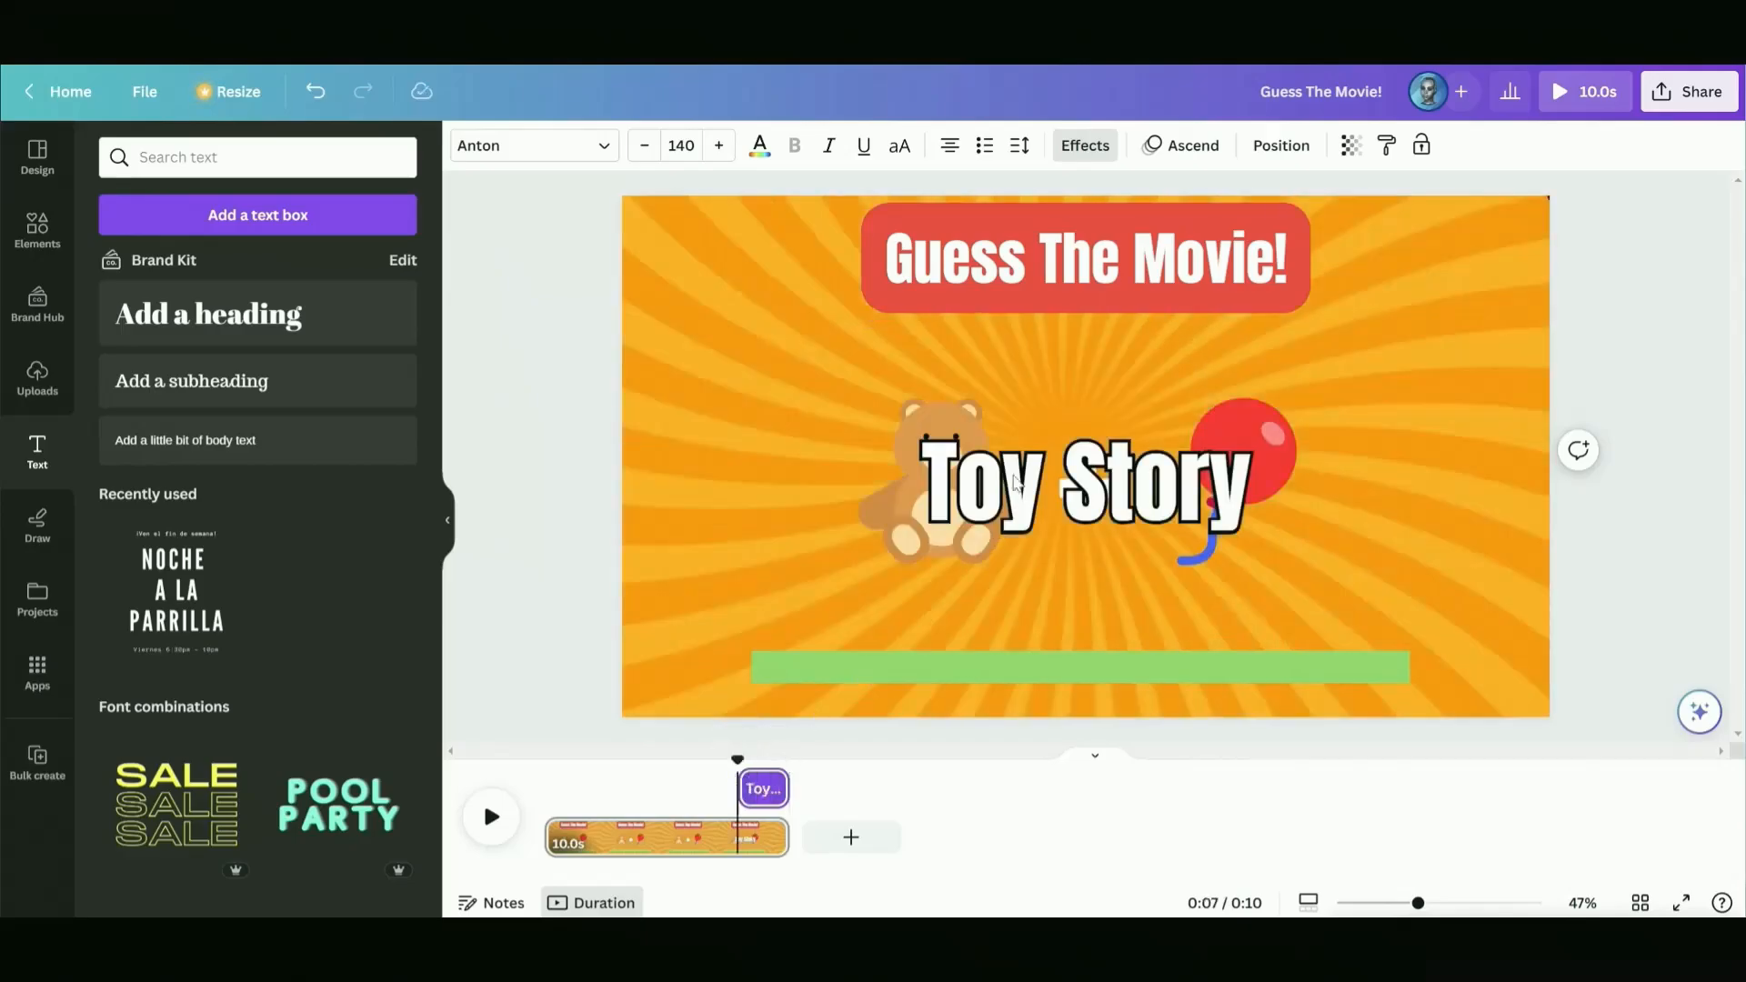
left_click(942, 423)
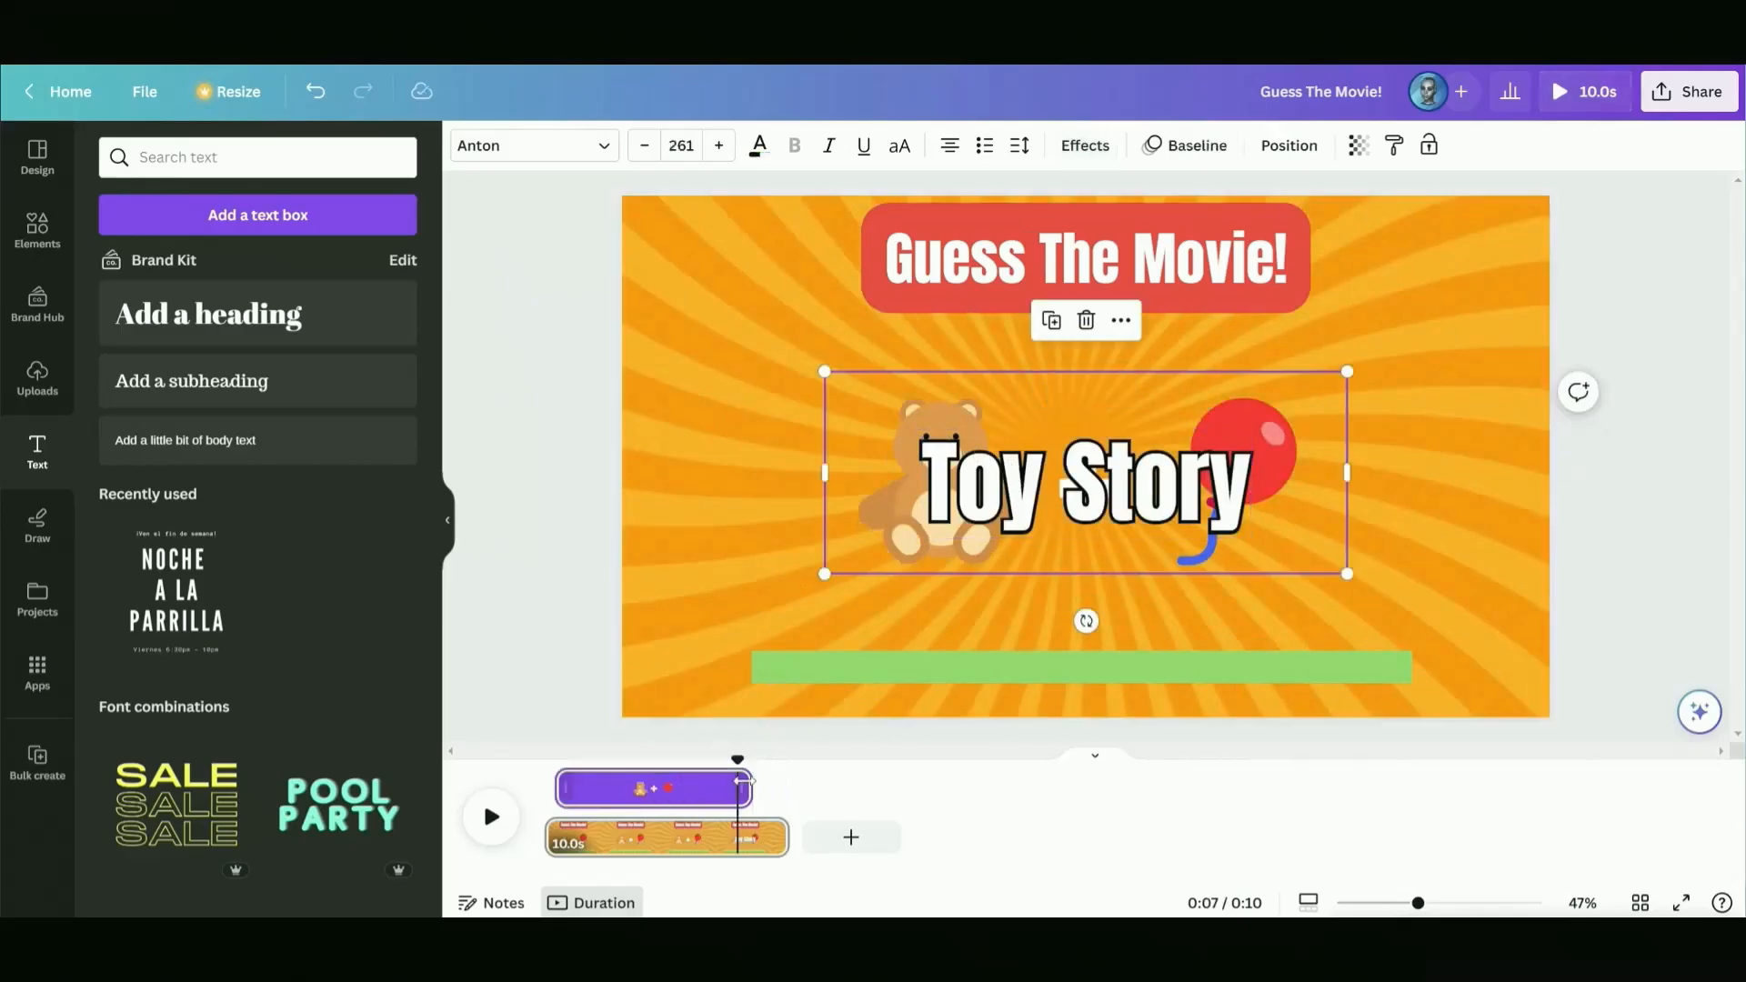
left_click_drag(743, 782, 735, 784)
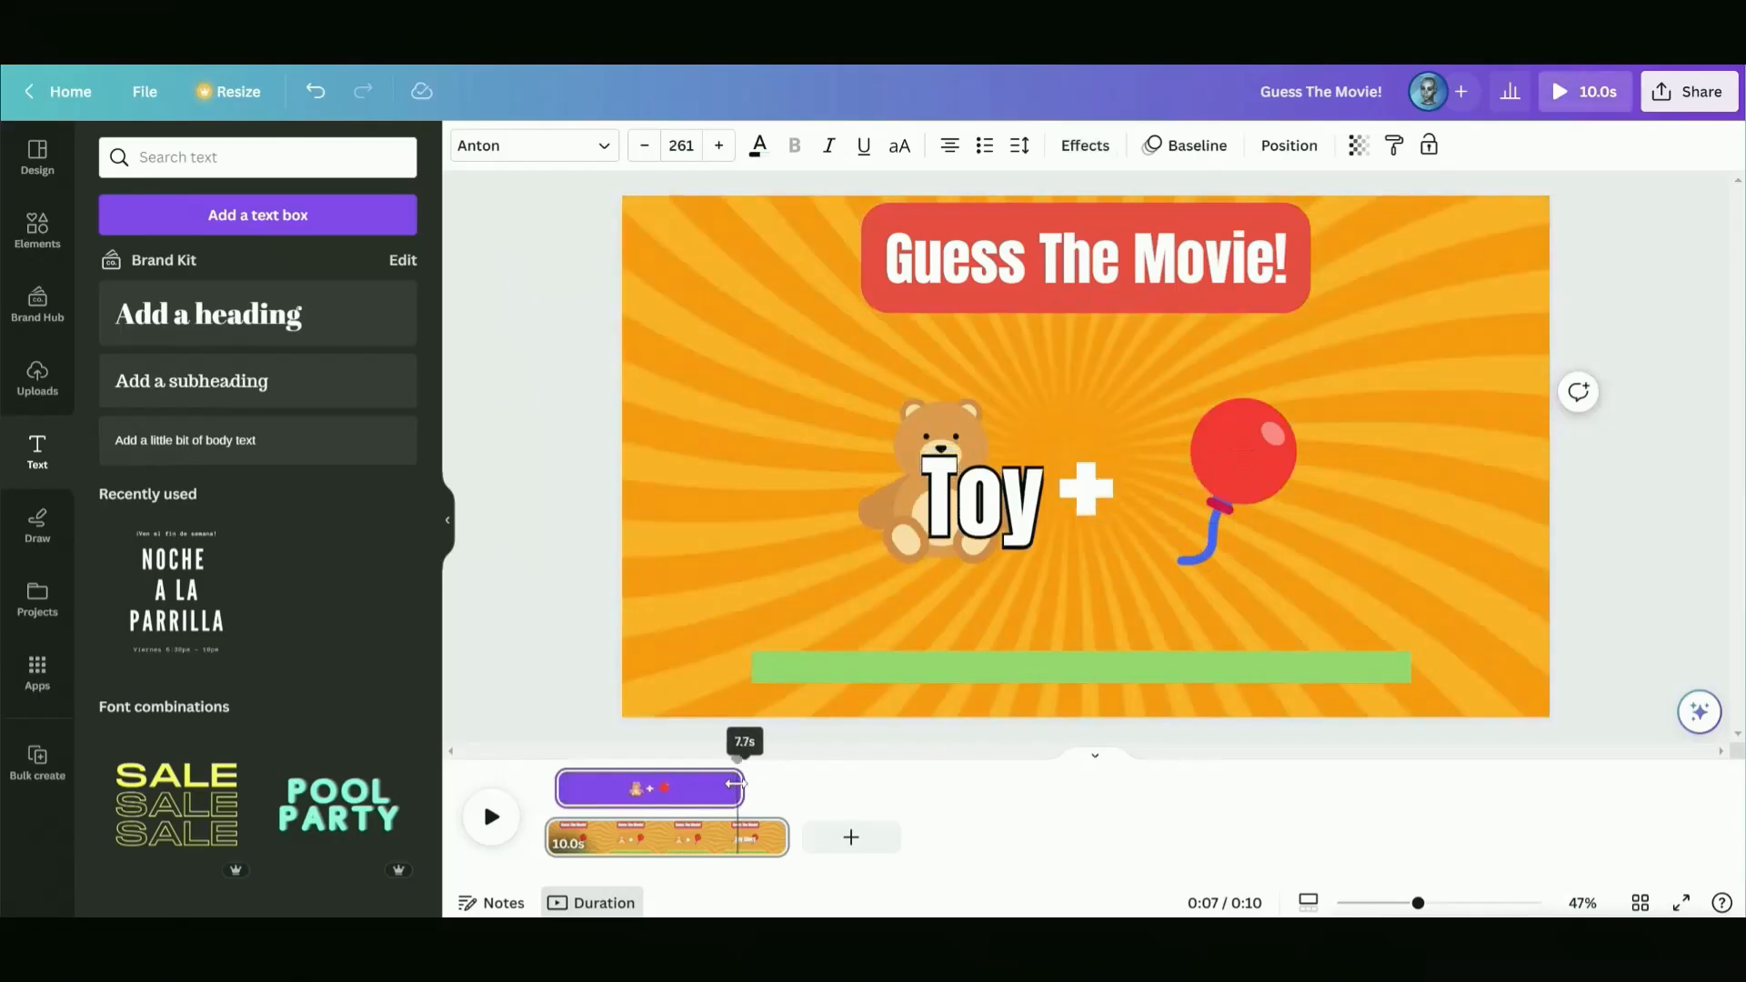
left_click(498, 814)
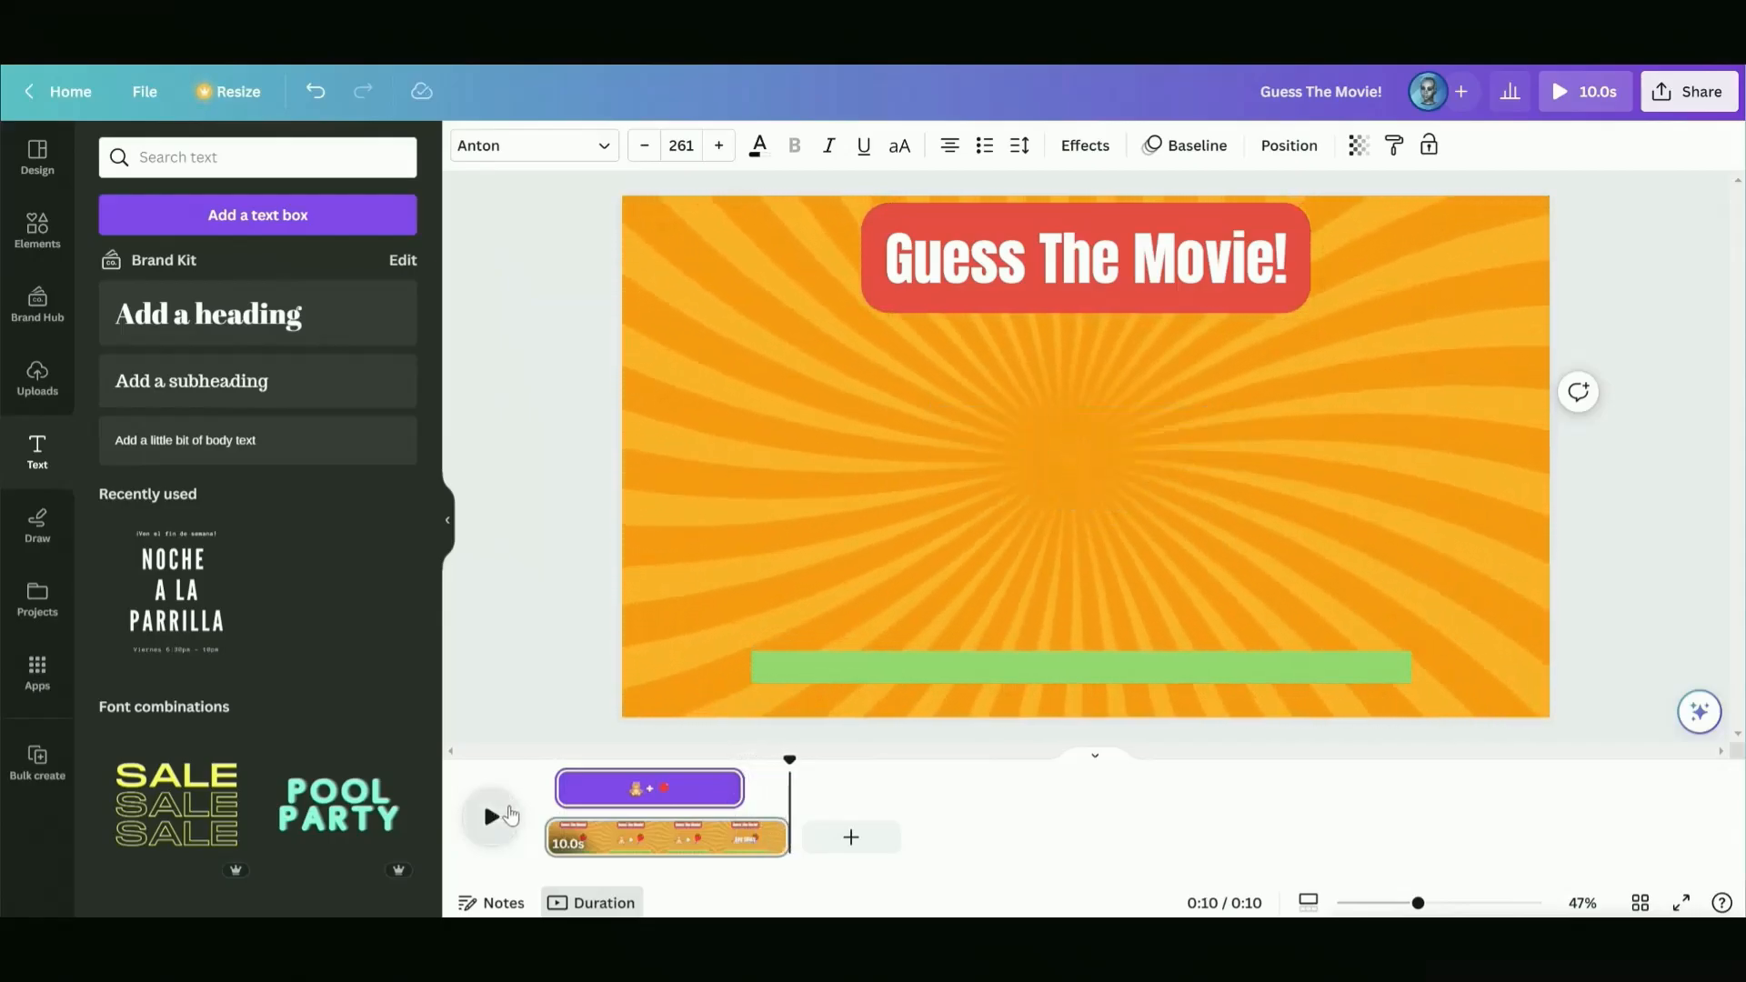
left_click(510, 814)
Find the Bulk create app by searching for "bulk create" and open its manual data entry table
left_click(36, 669)
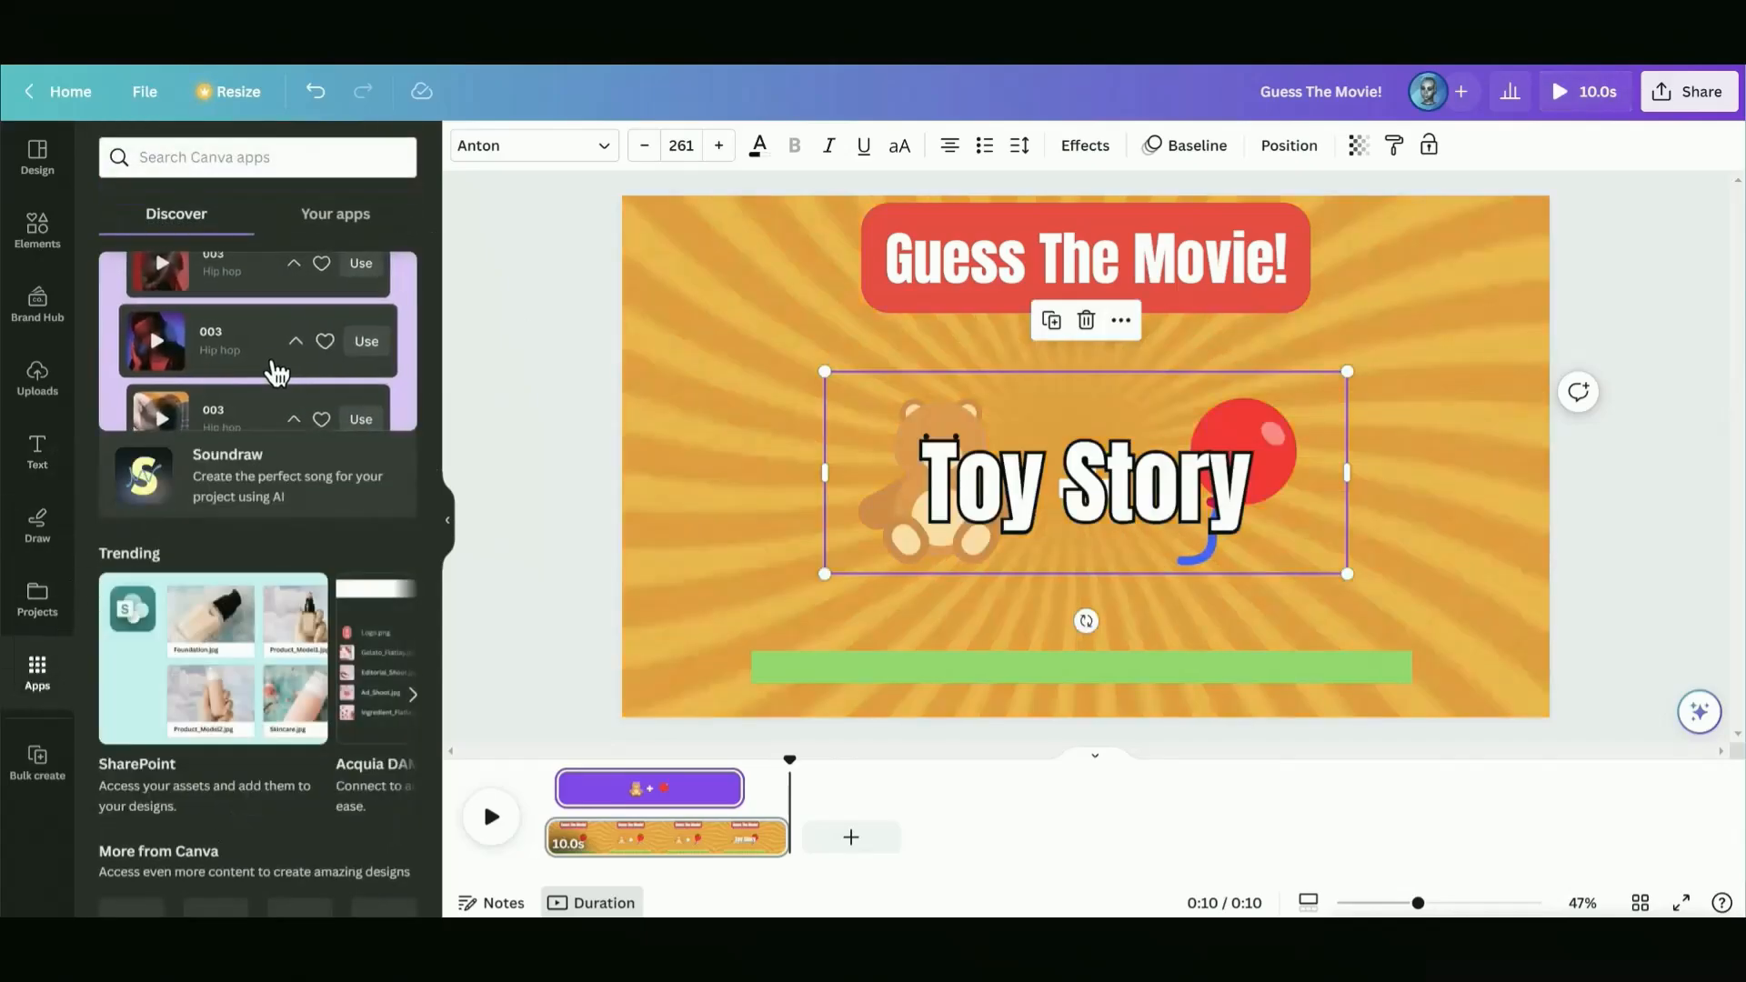
type("bu")
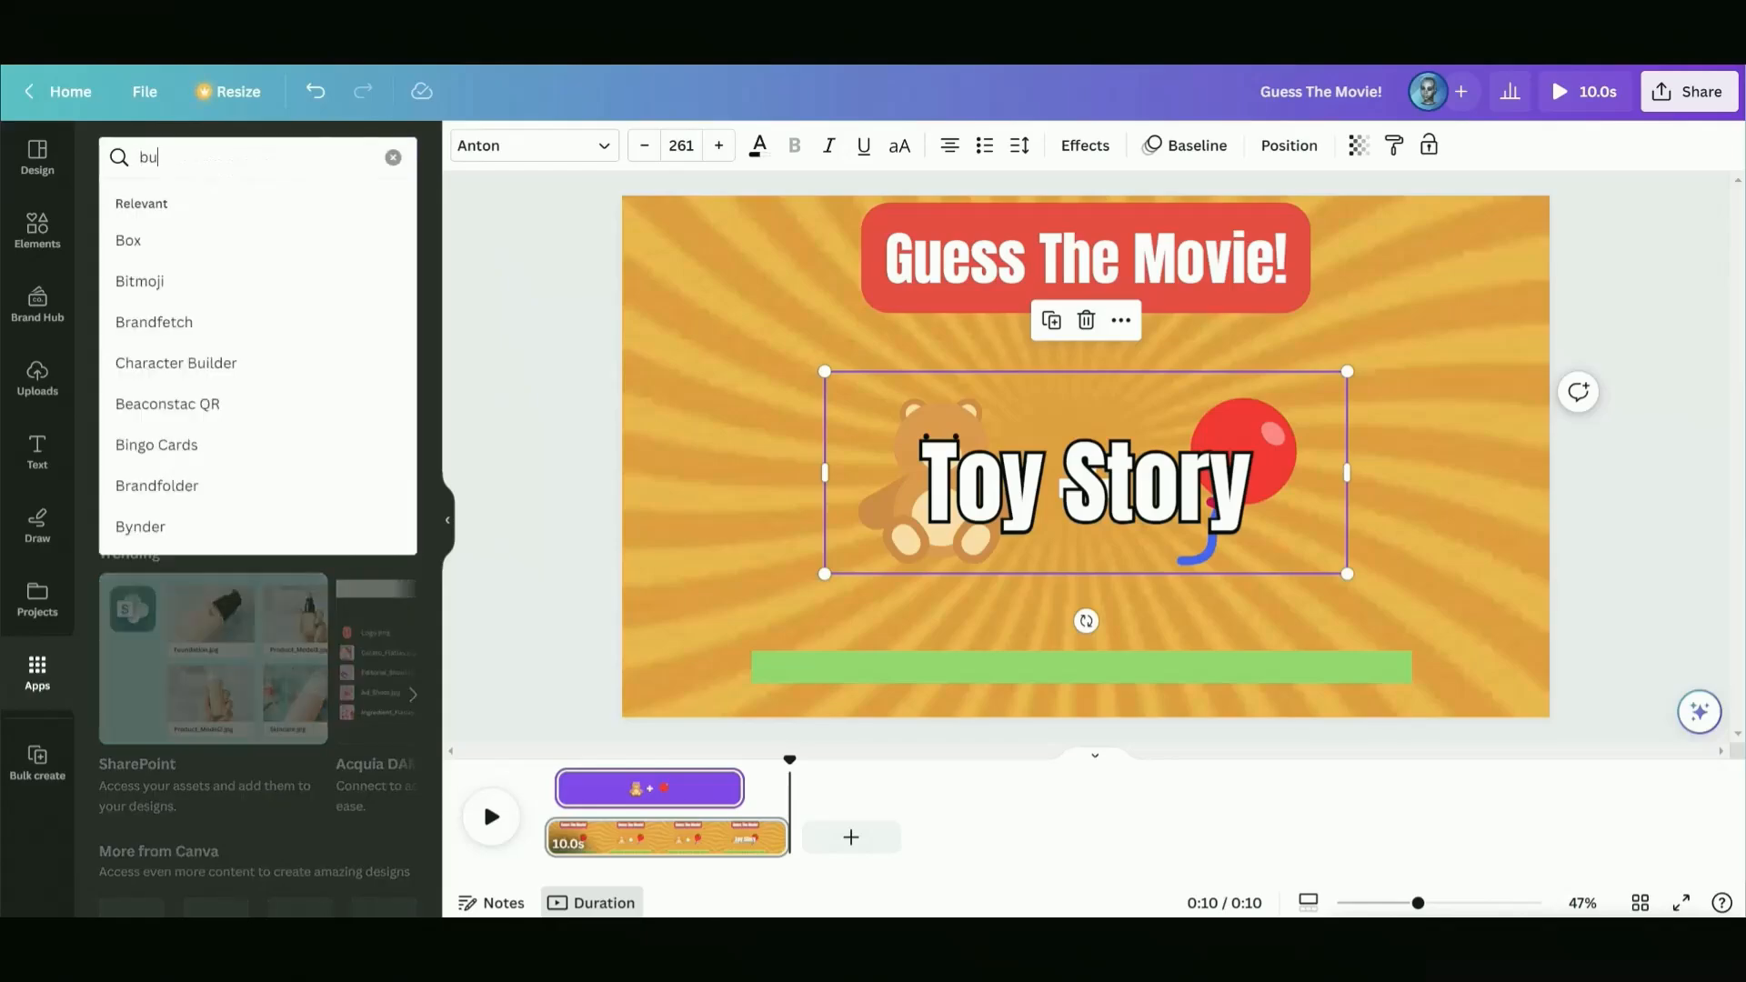
type("lk create")
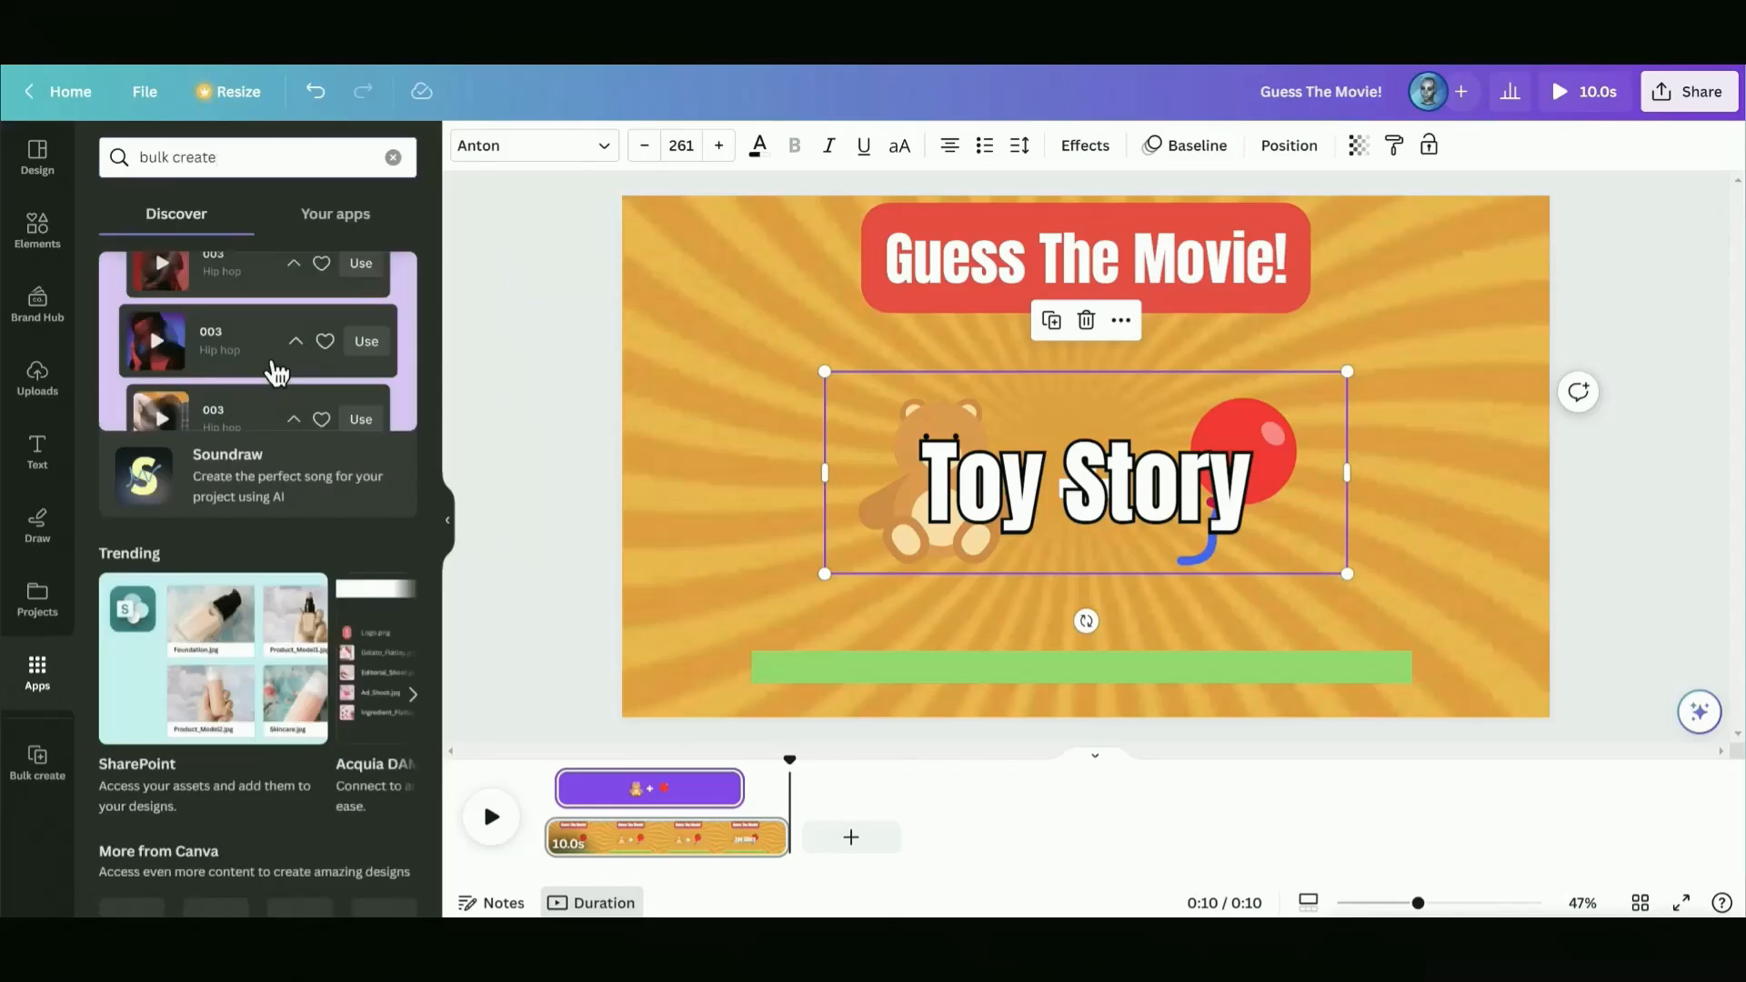
key("Return")
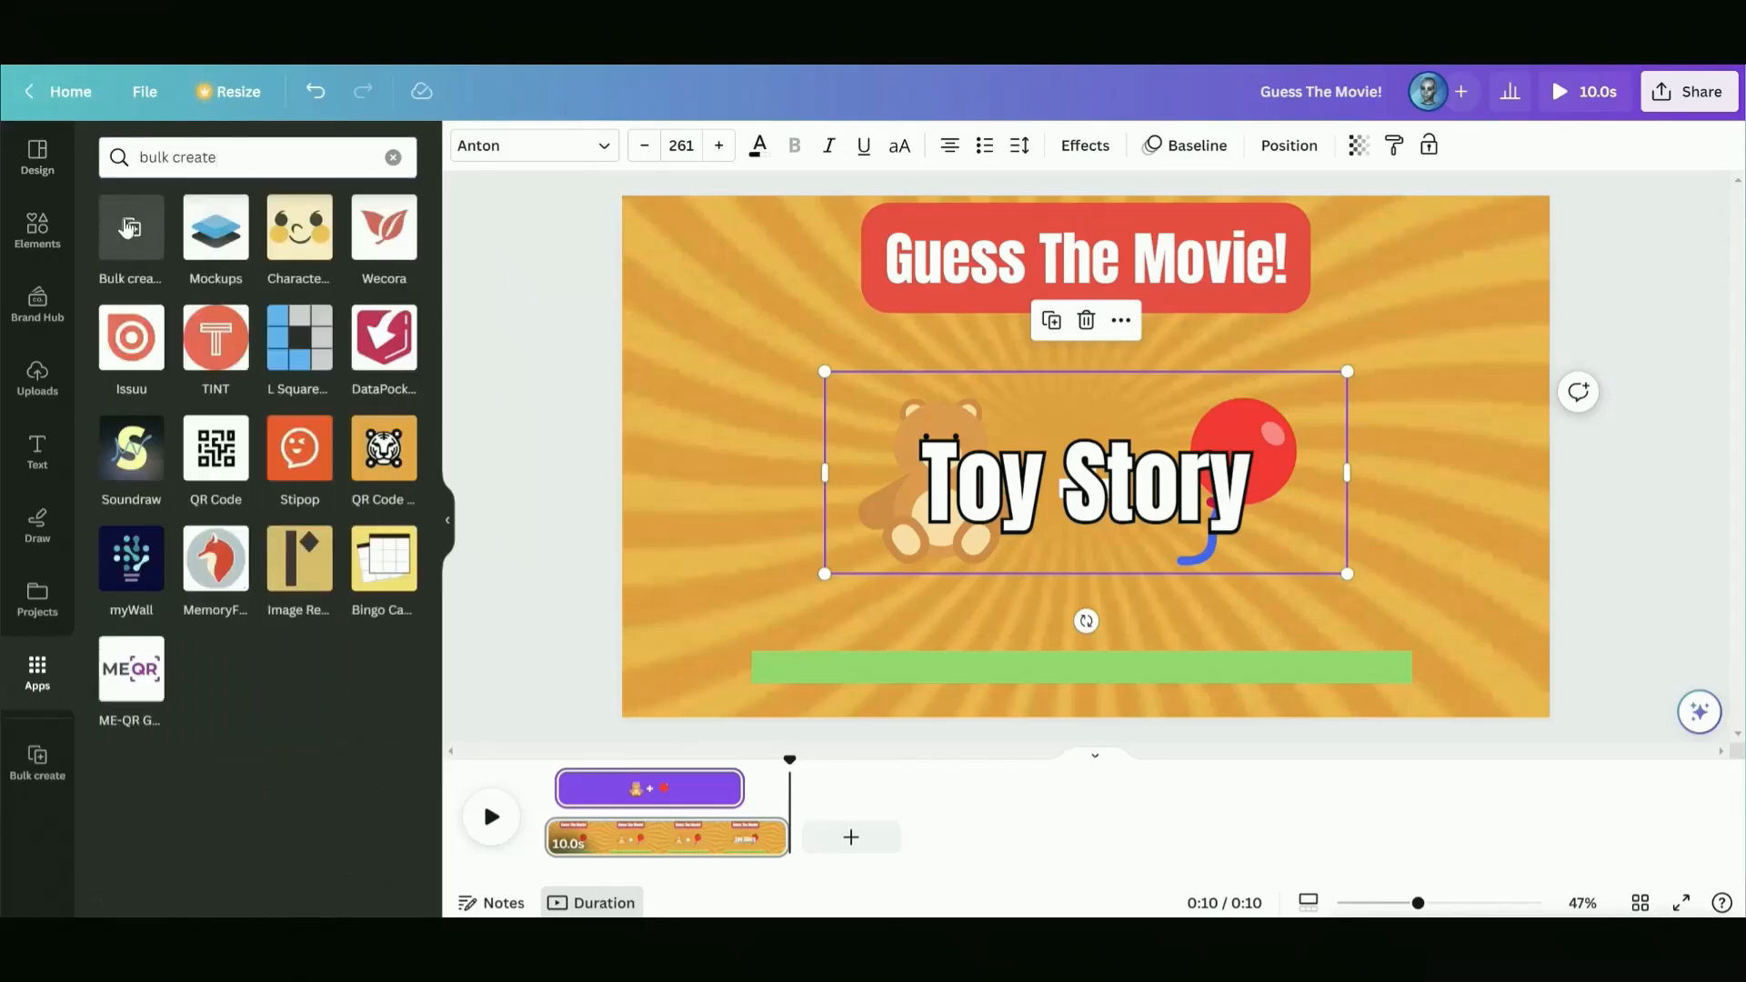
left_click(128, 224)
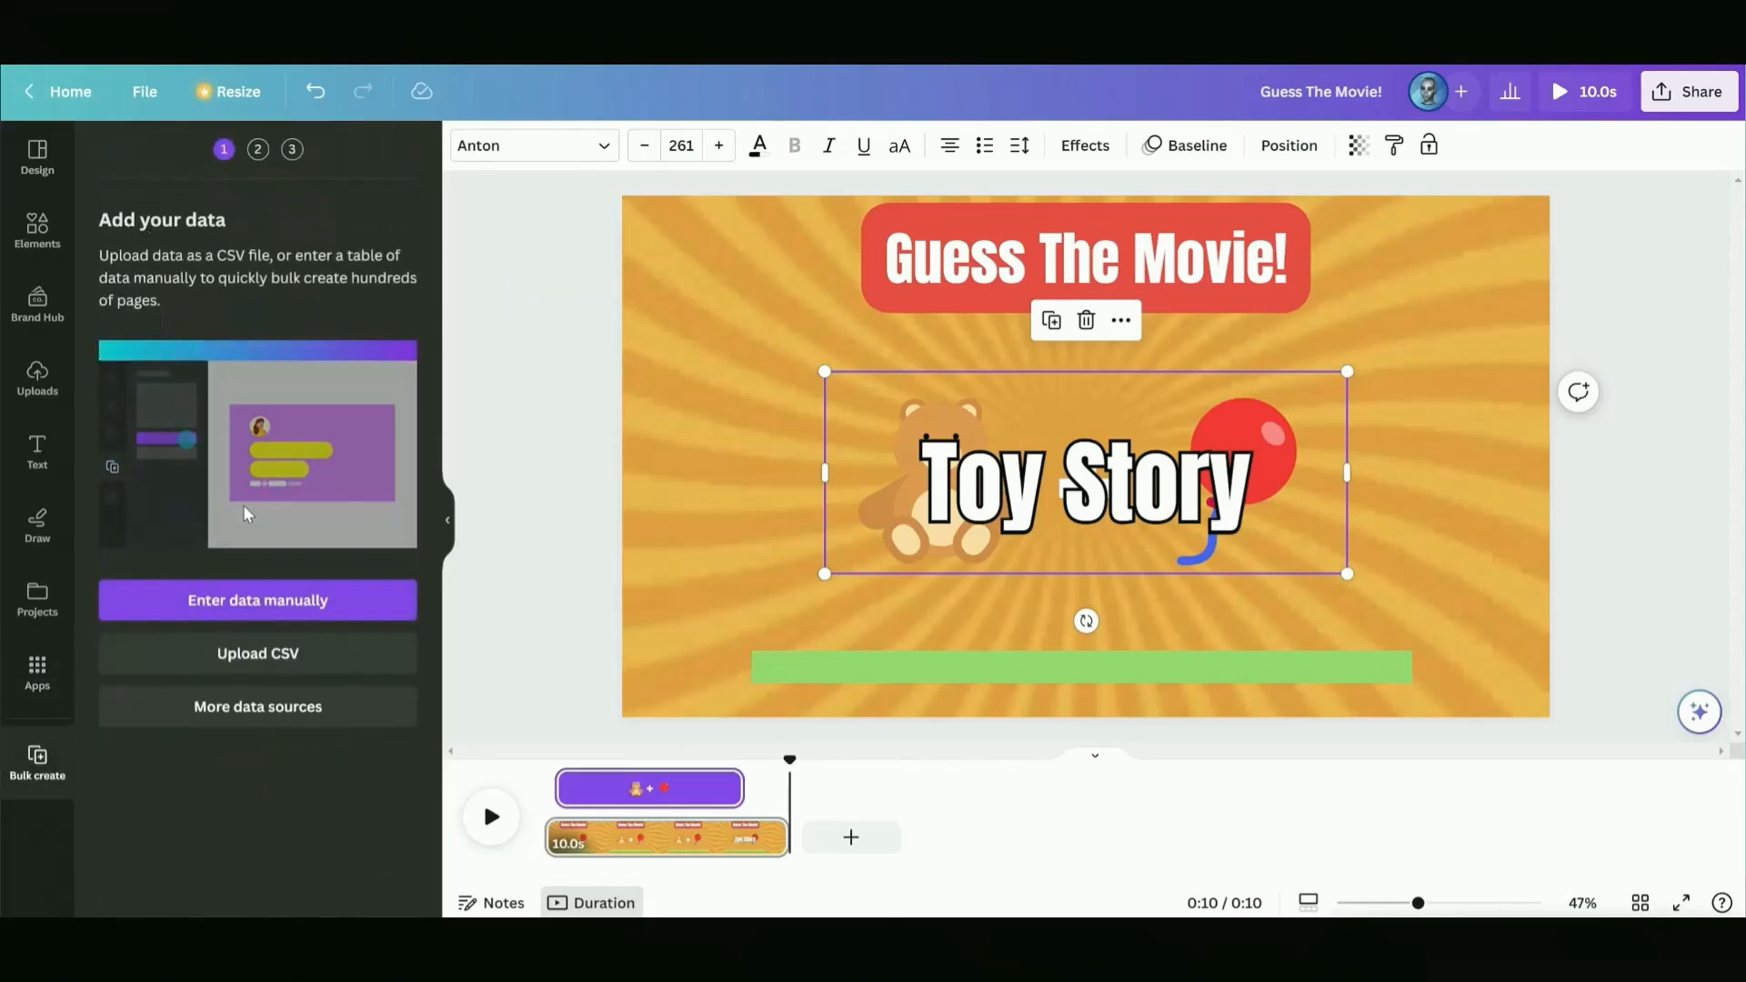
left_click(246, 608)
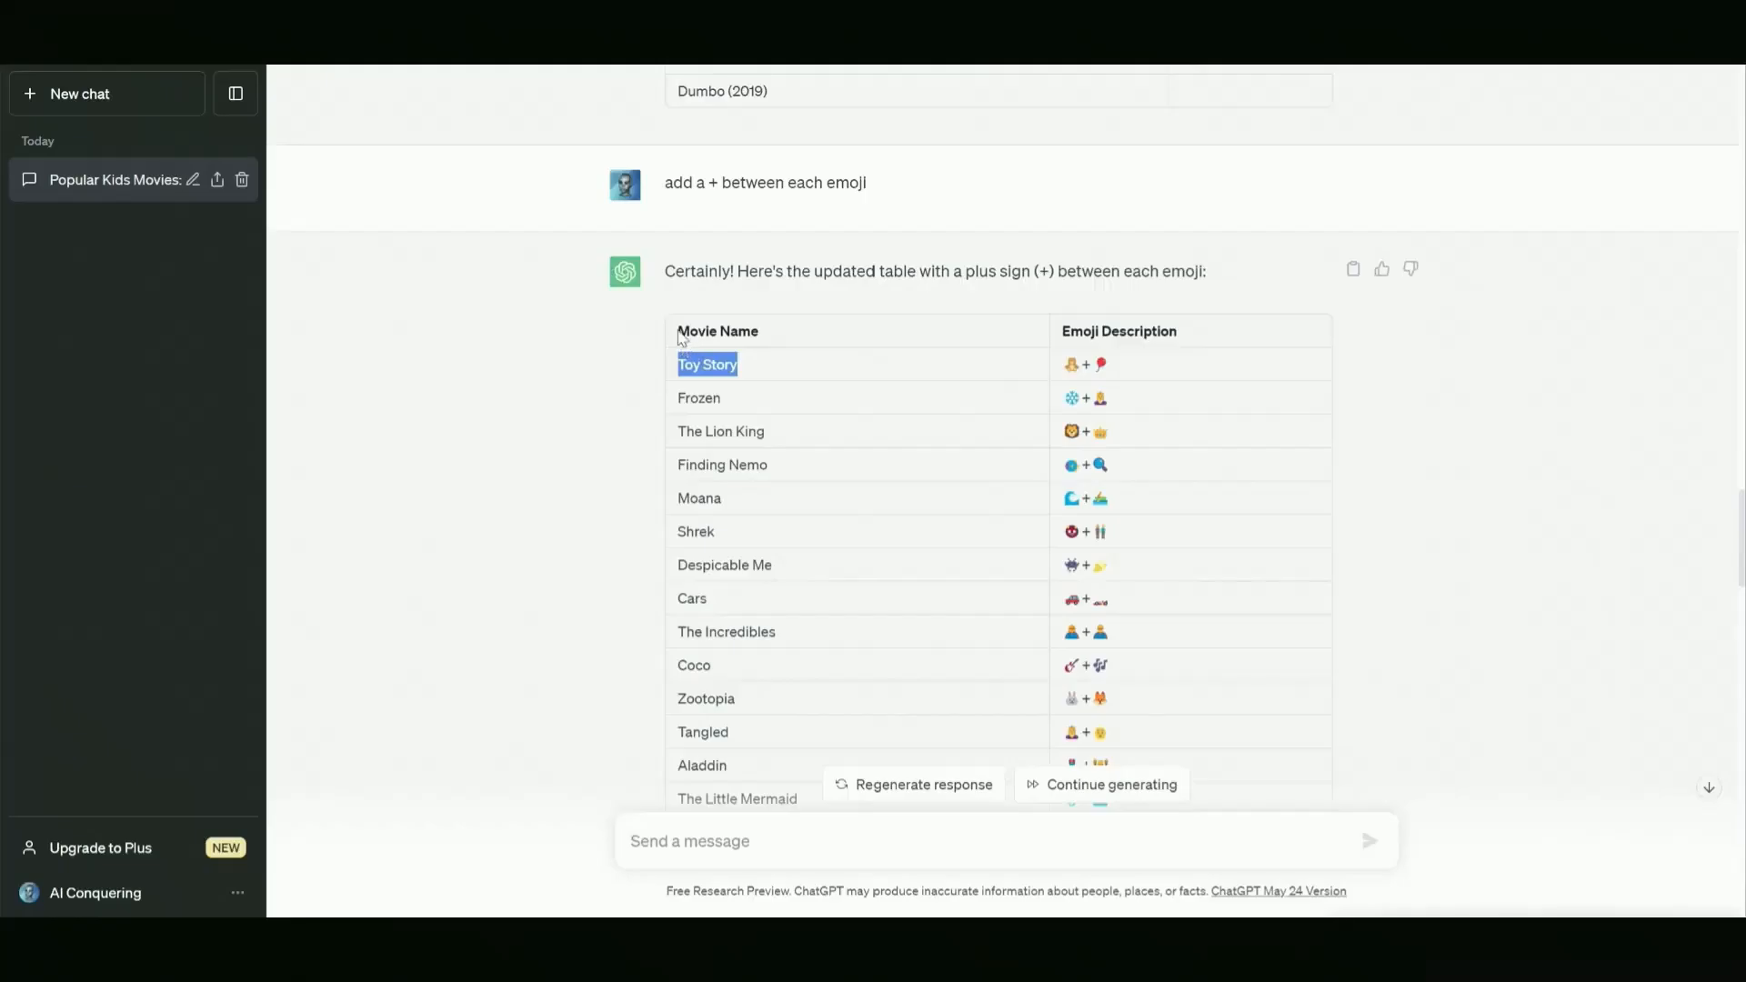
Copy the ChatGPT table rows from Toy Story through Horton Hears a Who! and paste them over the sample data from the header row
left_click_drag(678, 364, 1129, 517)
scroll(842, 510, "down", 6)
scroll(854, 522, "down", 9)
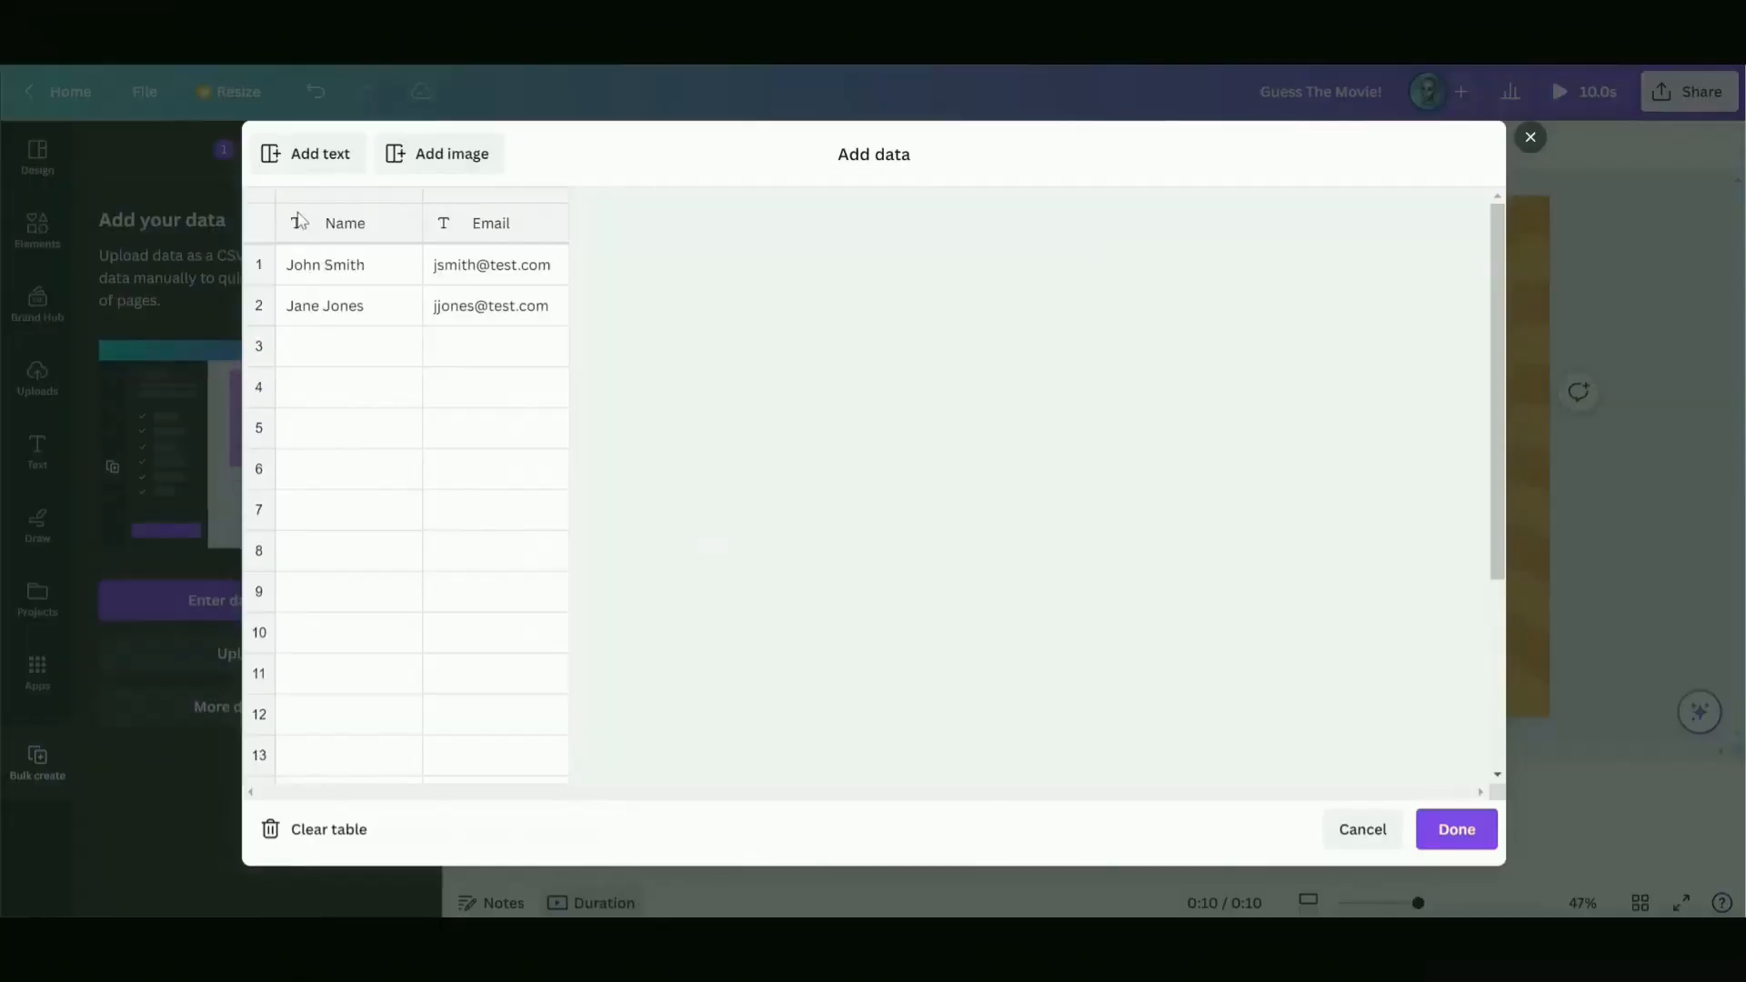
right_click(300, 222)
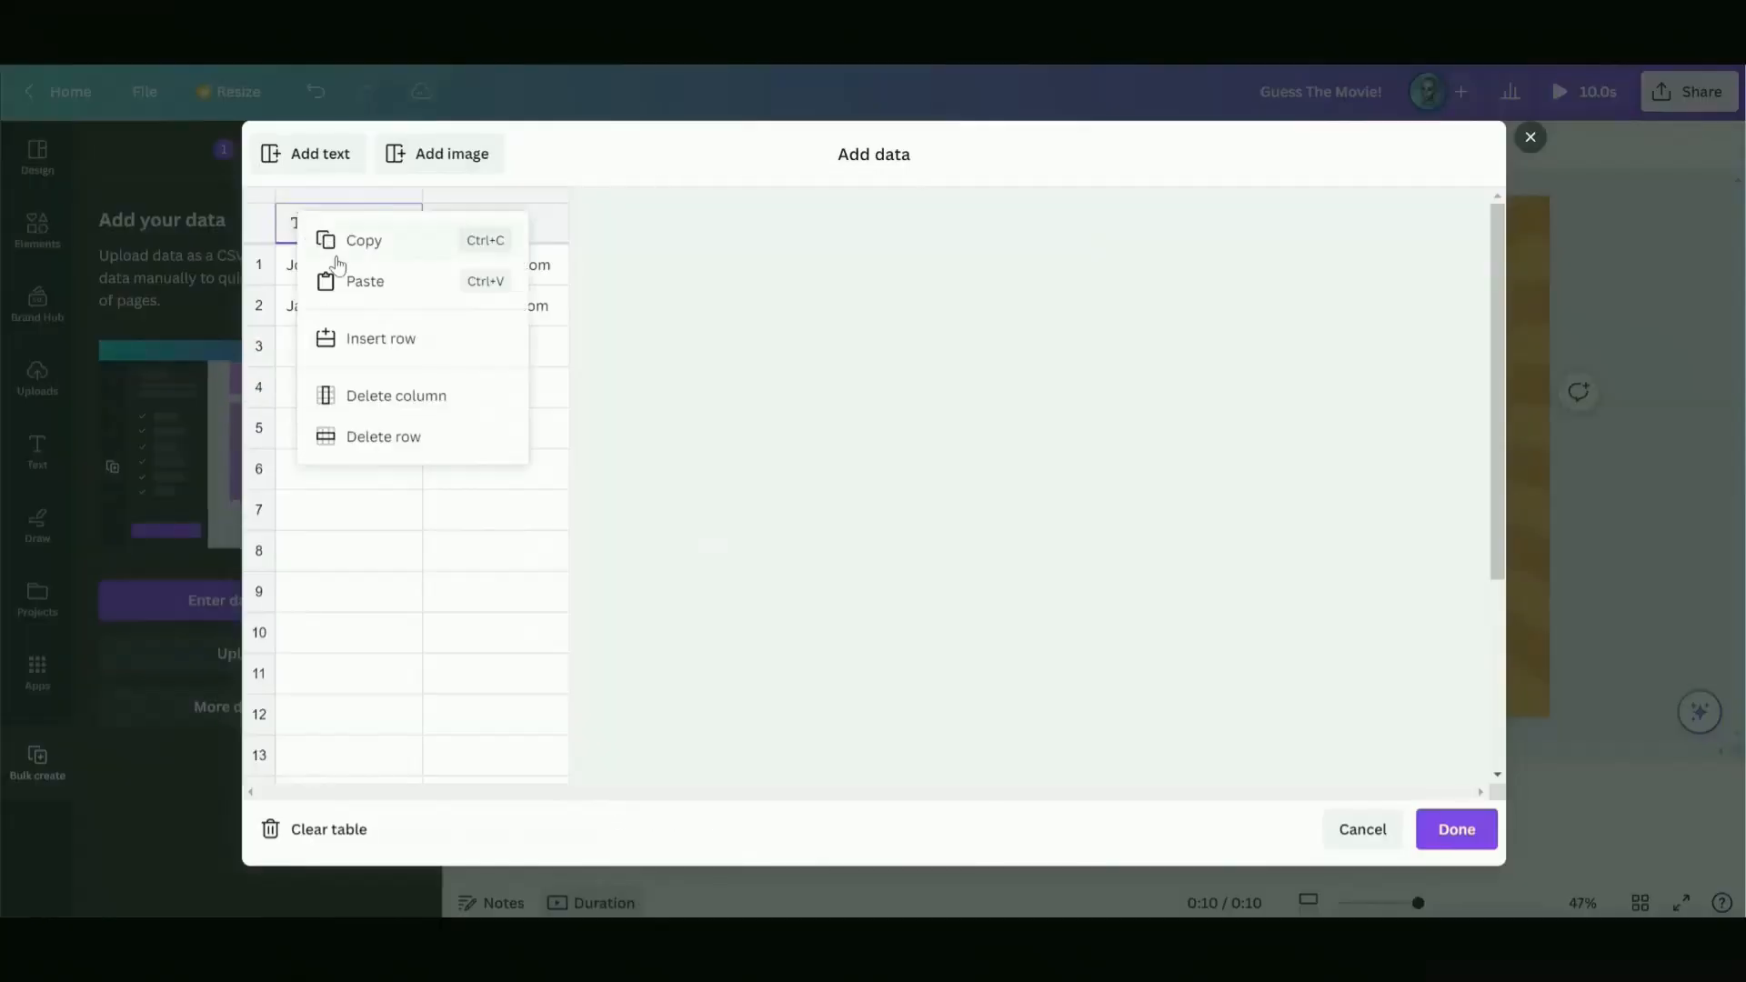
left_click(347, 282)
scroll(351, 382, "down", 10)
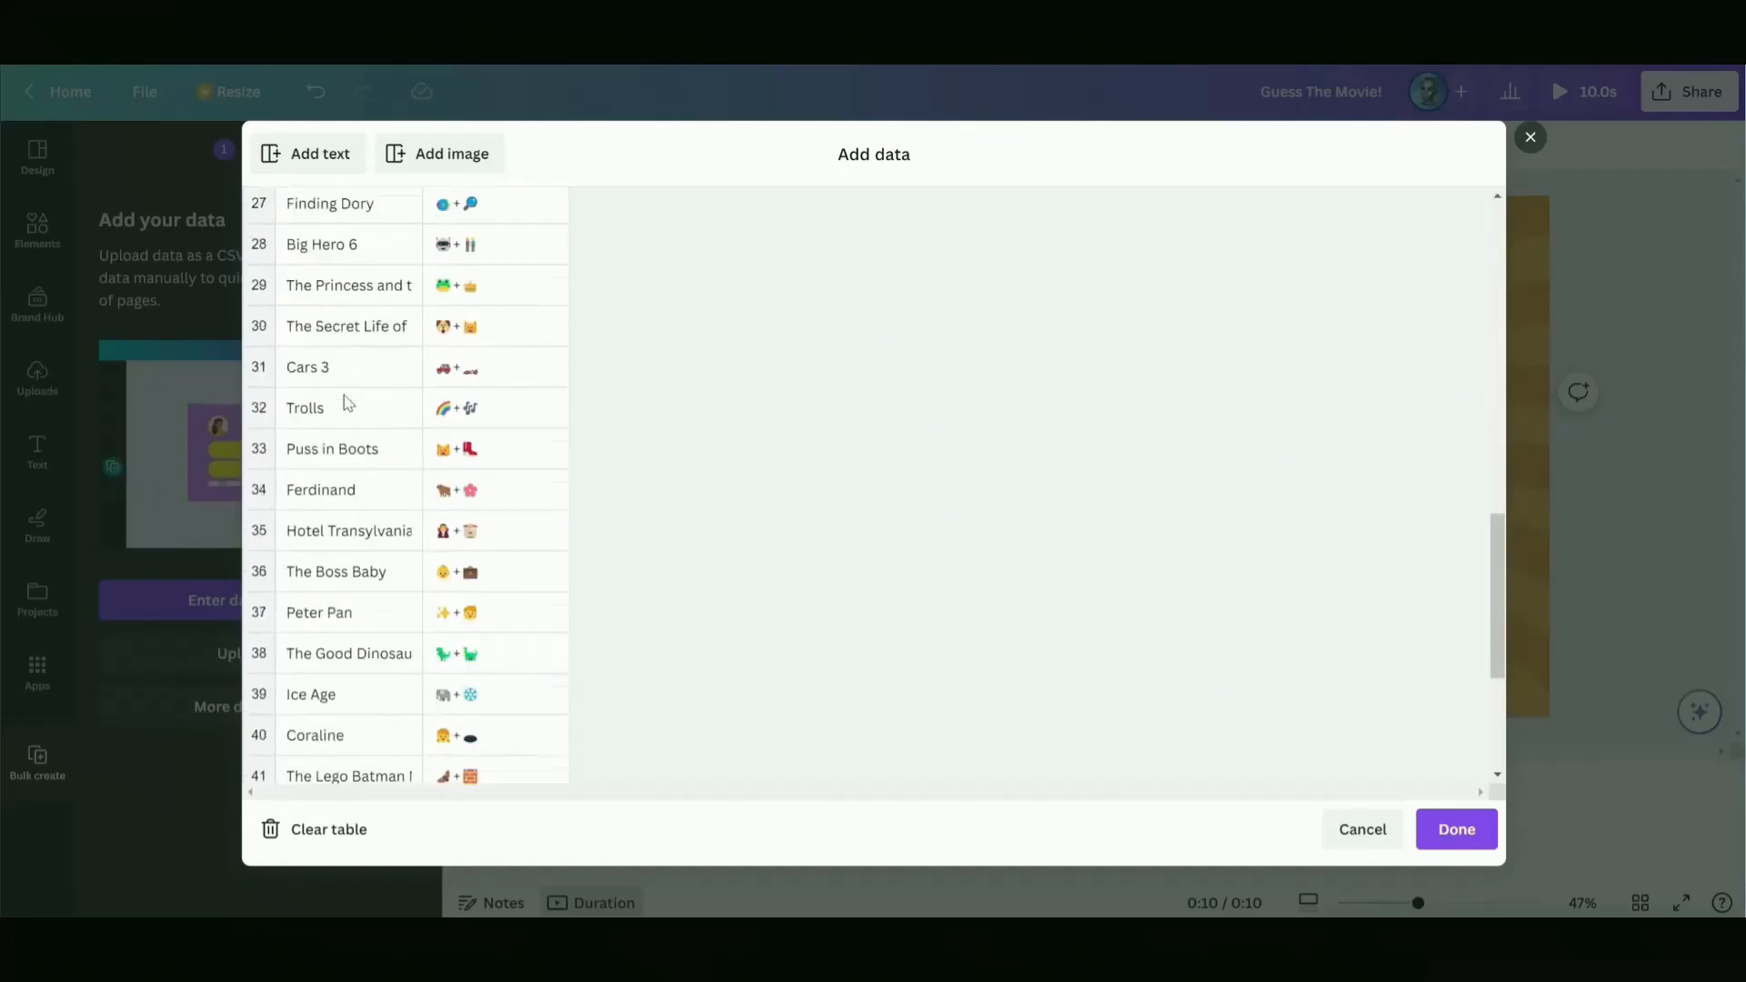
scroll(347, 403, "down", 4)
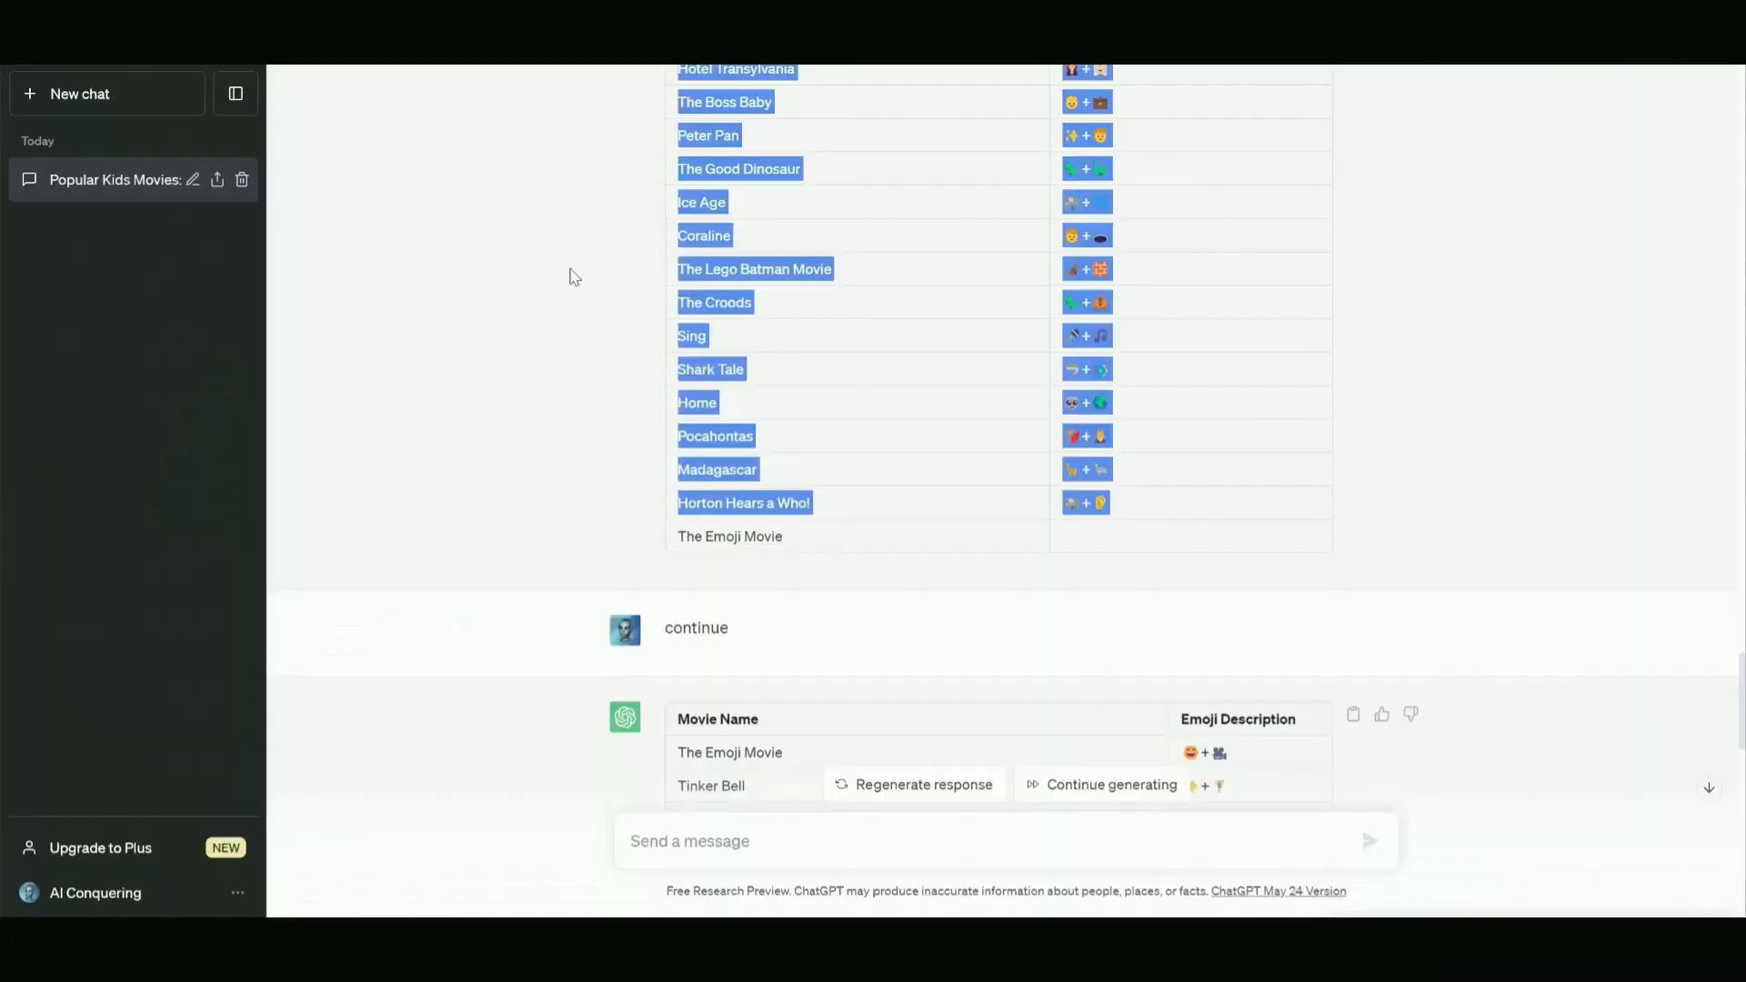
Copy the continued ChatGPT table's rows from The Emoji Movie onward and paste them into the bulk data table
scroll(575, 276, "down", 7)
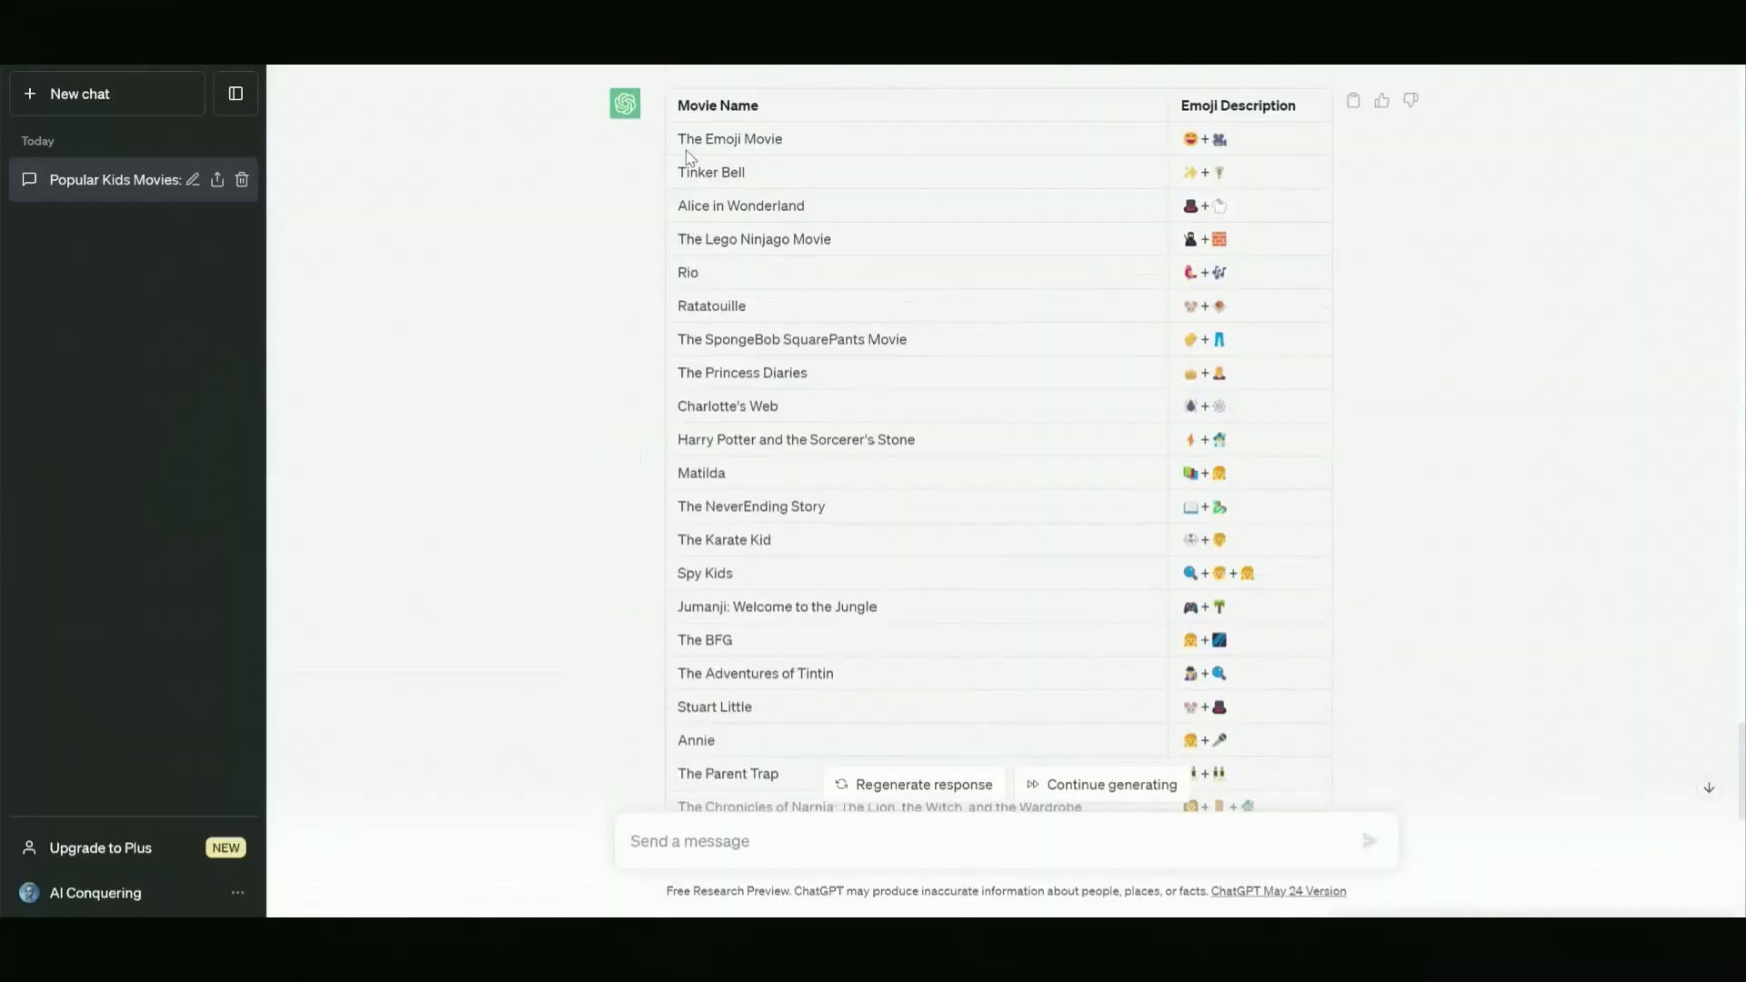
left_click_drag(680, 148, 1256, 652)
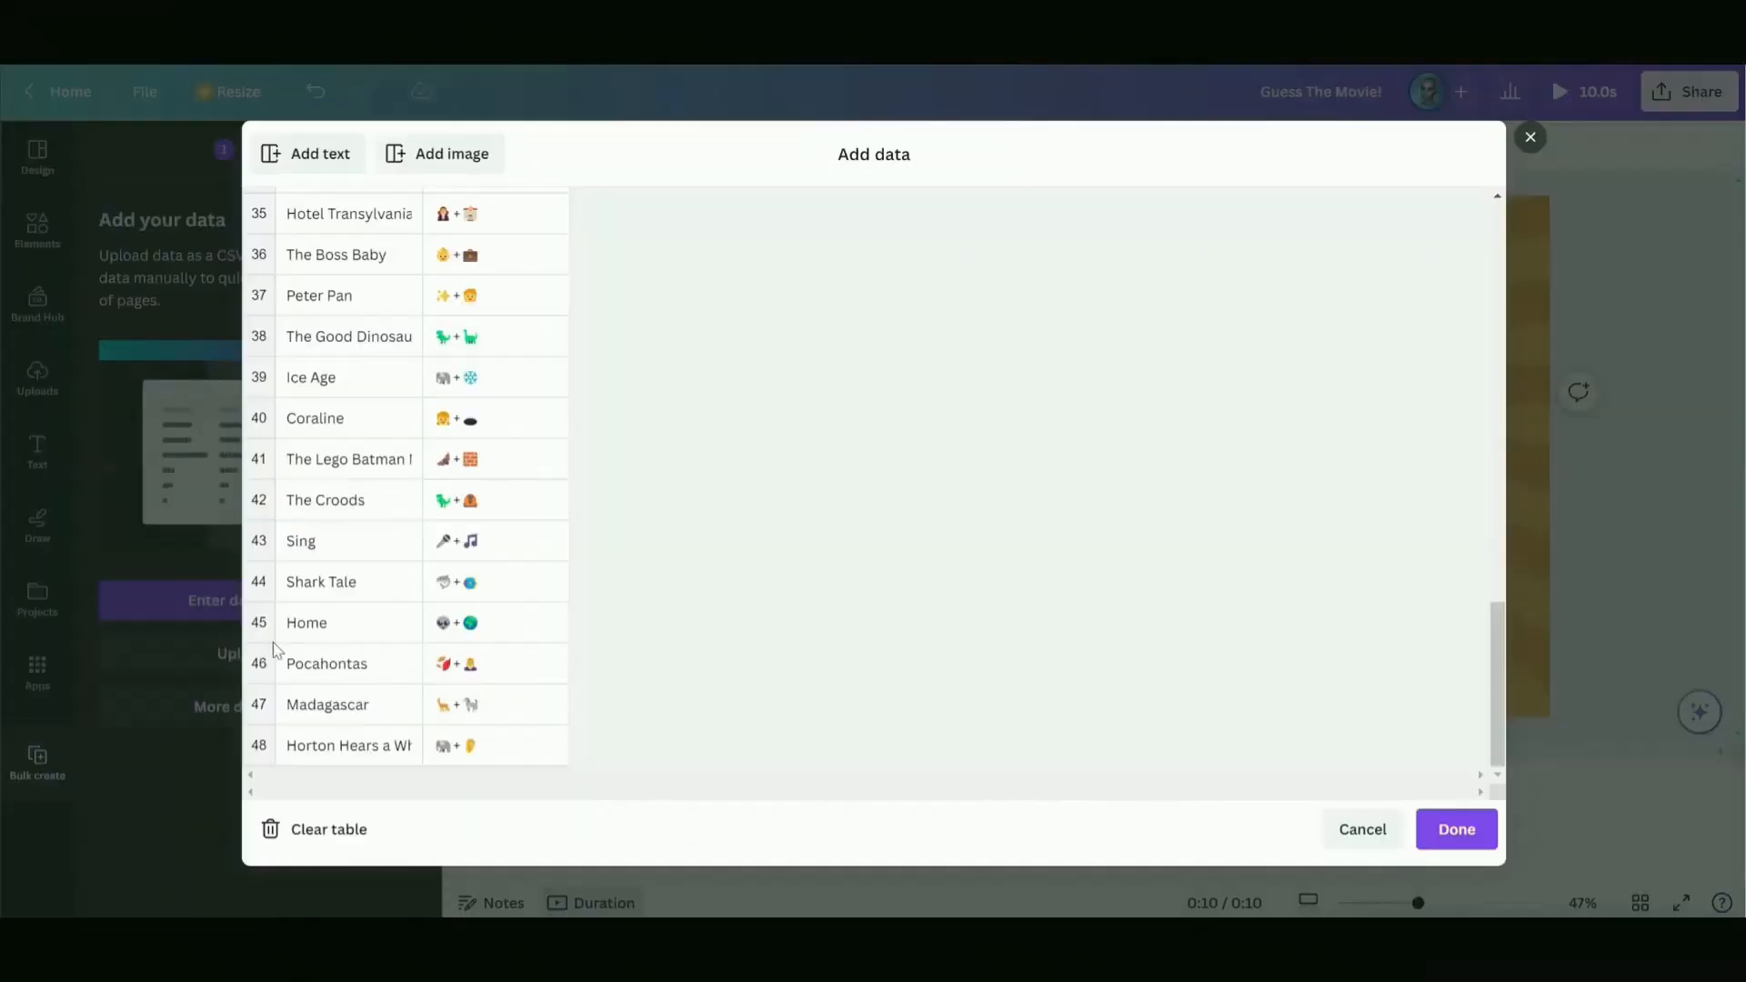
right_click(320, 746)
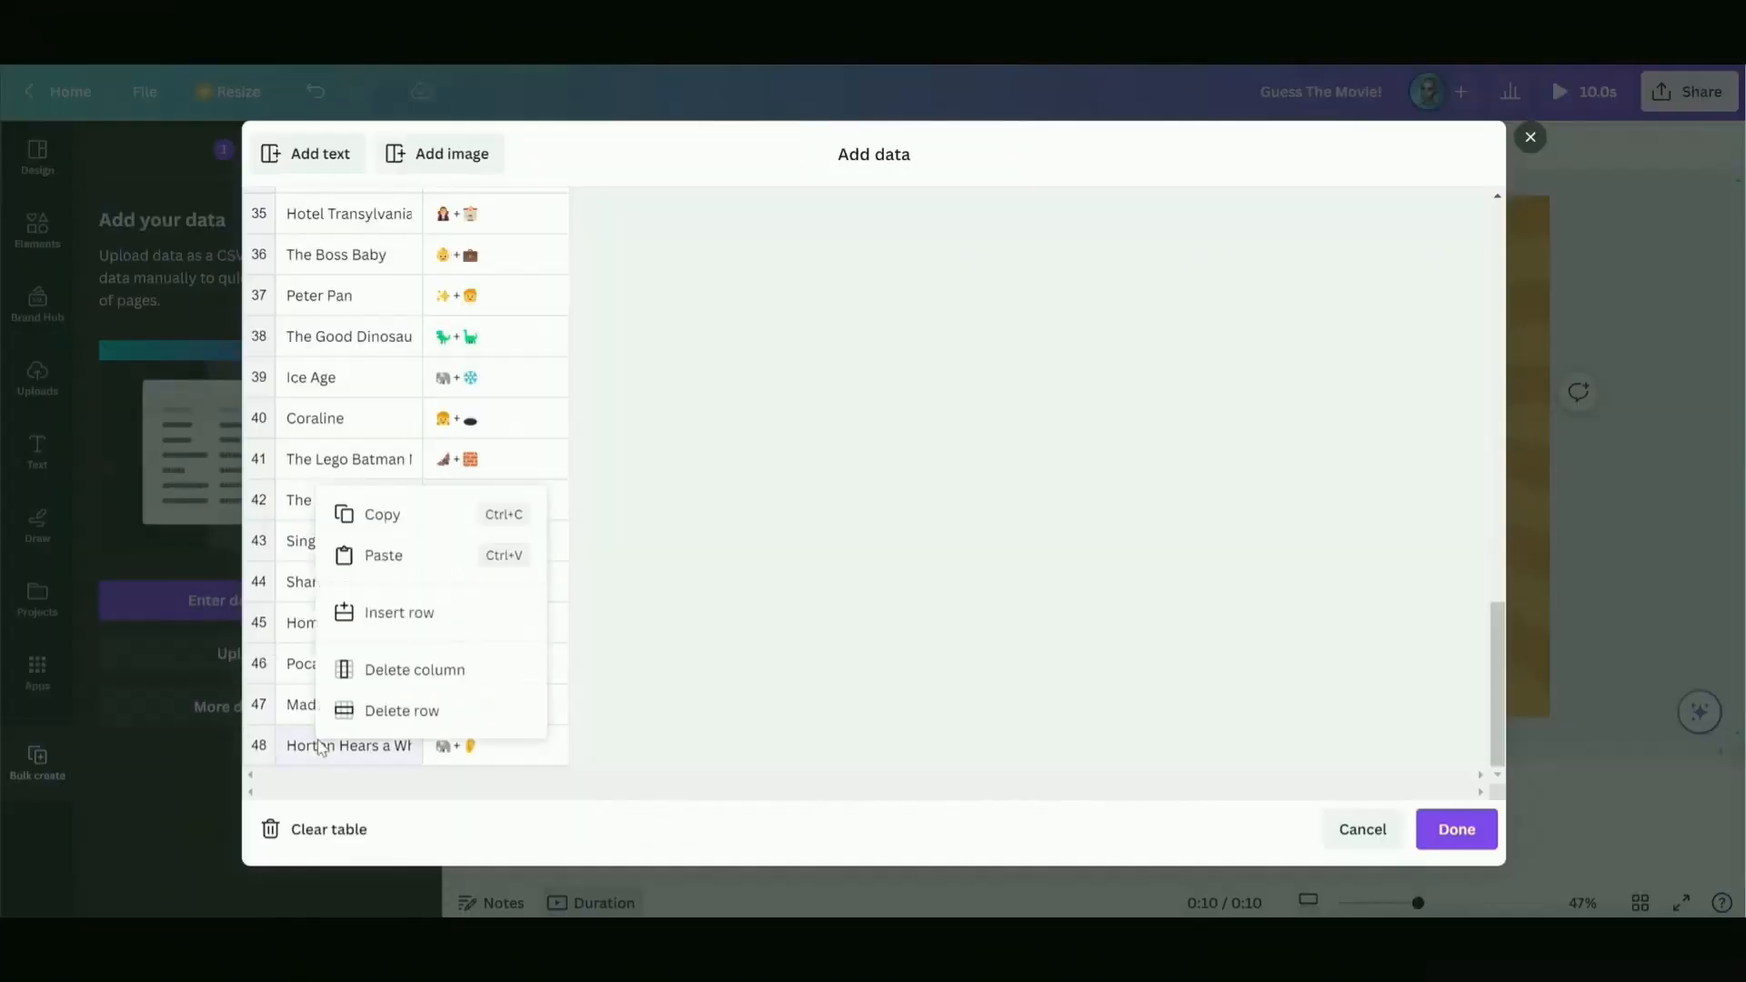
left_click(383, 564)
scroll(324, 757, "up", 1)
scroll(324, 757, "down", 1)
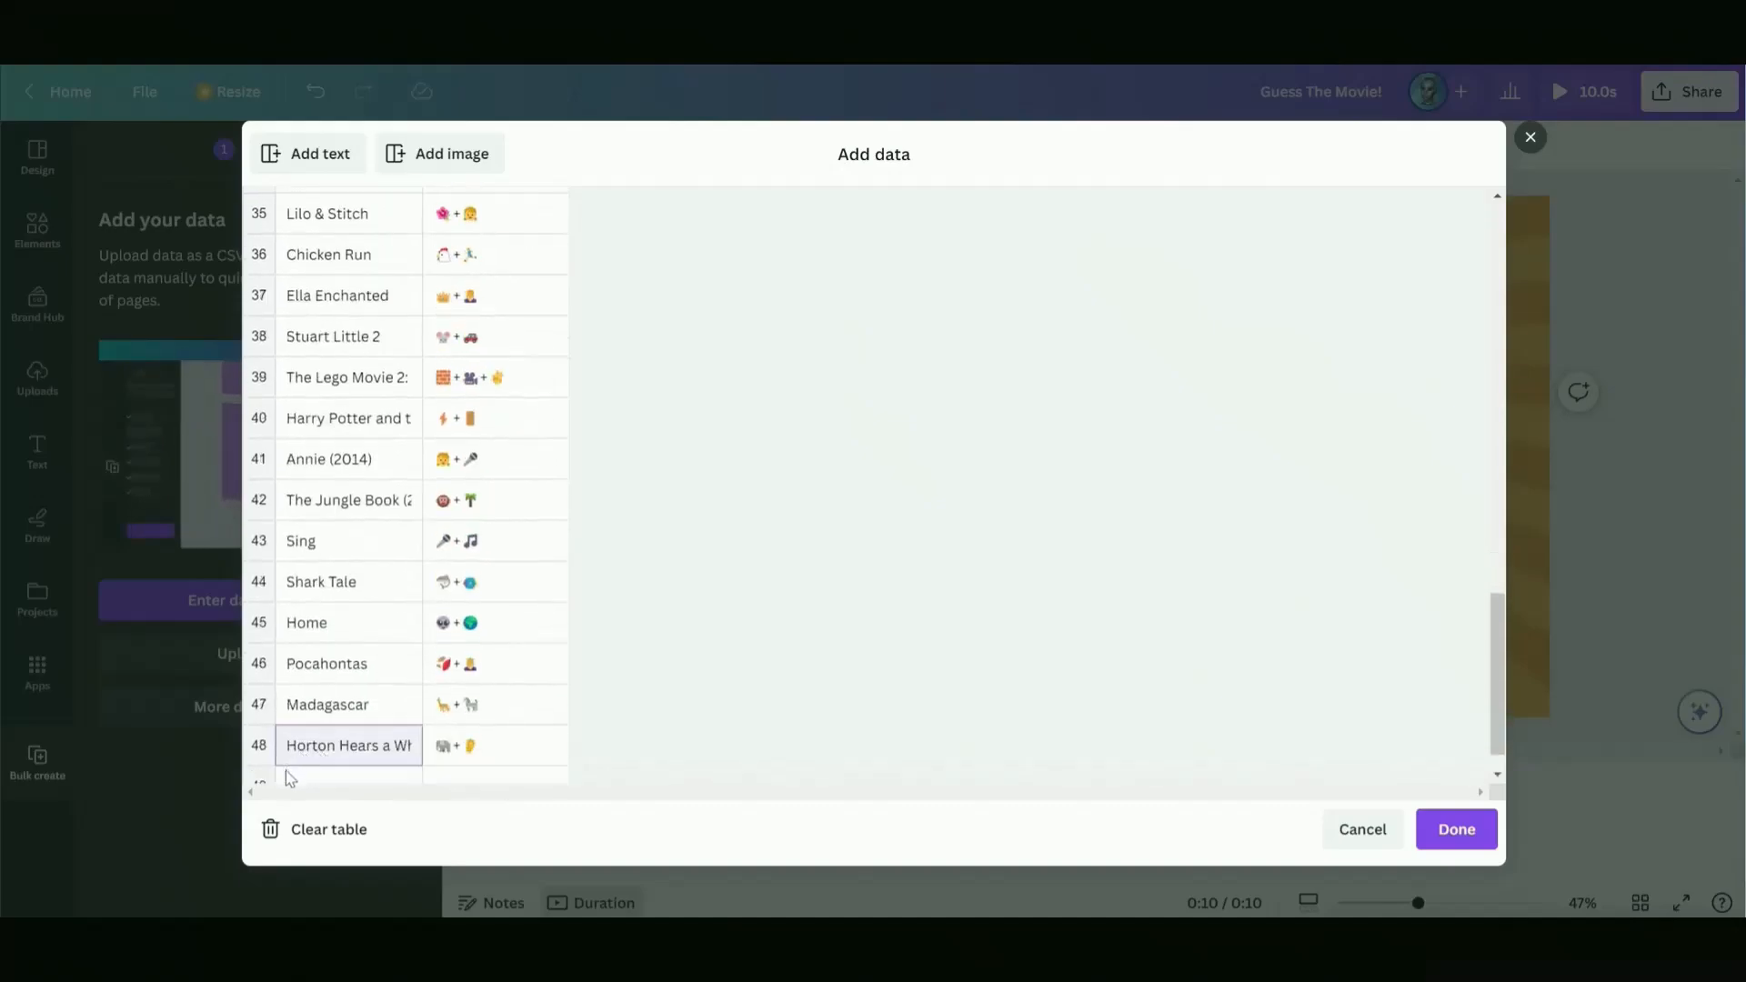
Paste the copied movie rows starting at row 48, Horton Hears a Who!, and review the table down to its last row
right_click(291, 764)
left_click(346, 589)
scroll(350, 609, "down", 6)
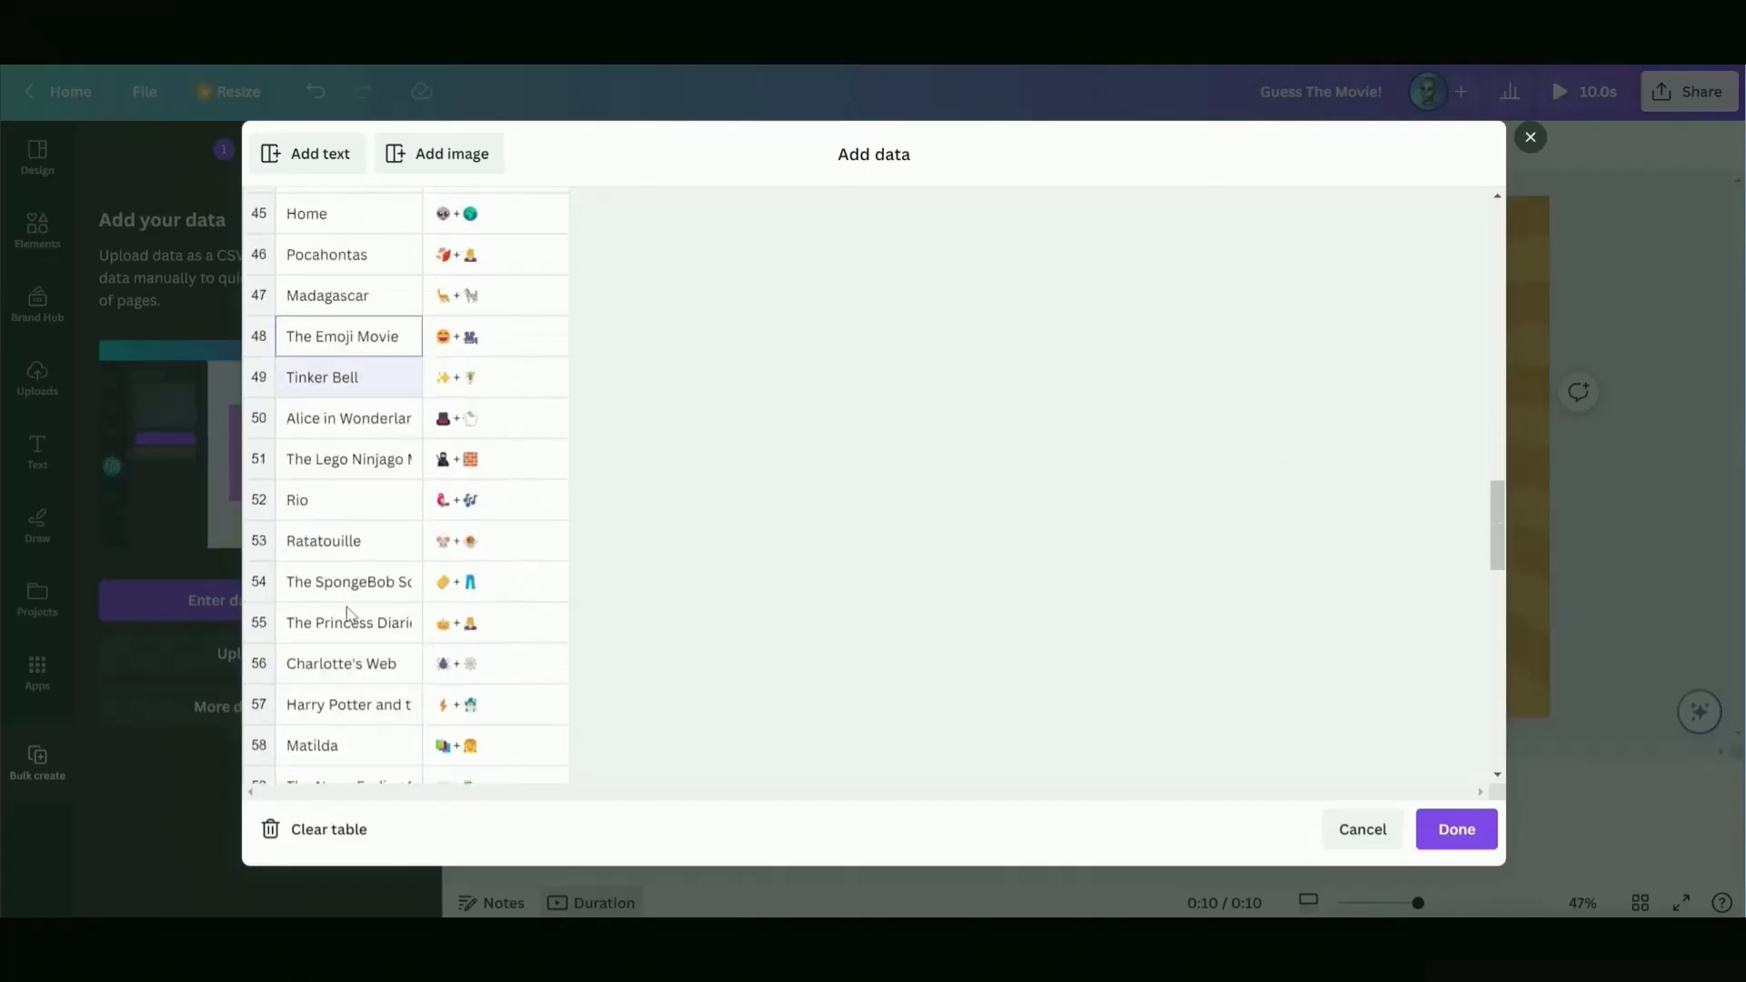
scroll(347, 623, "down", 12)
scroll(346, 634, "up", 8)
scroll(346, 634, "up", 14)
scroll(338, 673, "down", 16)
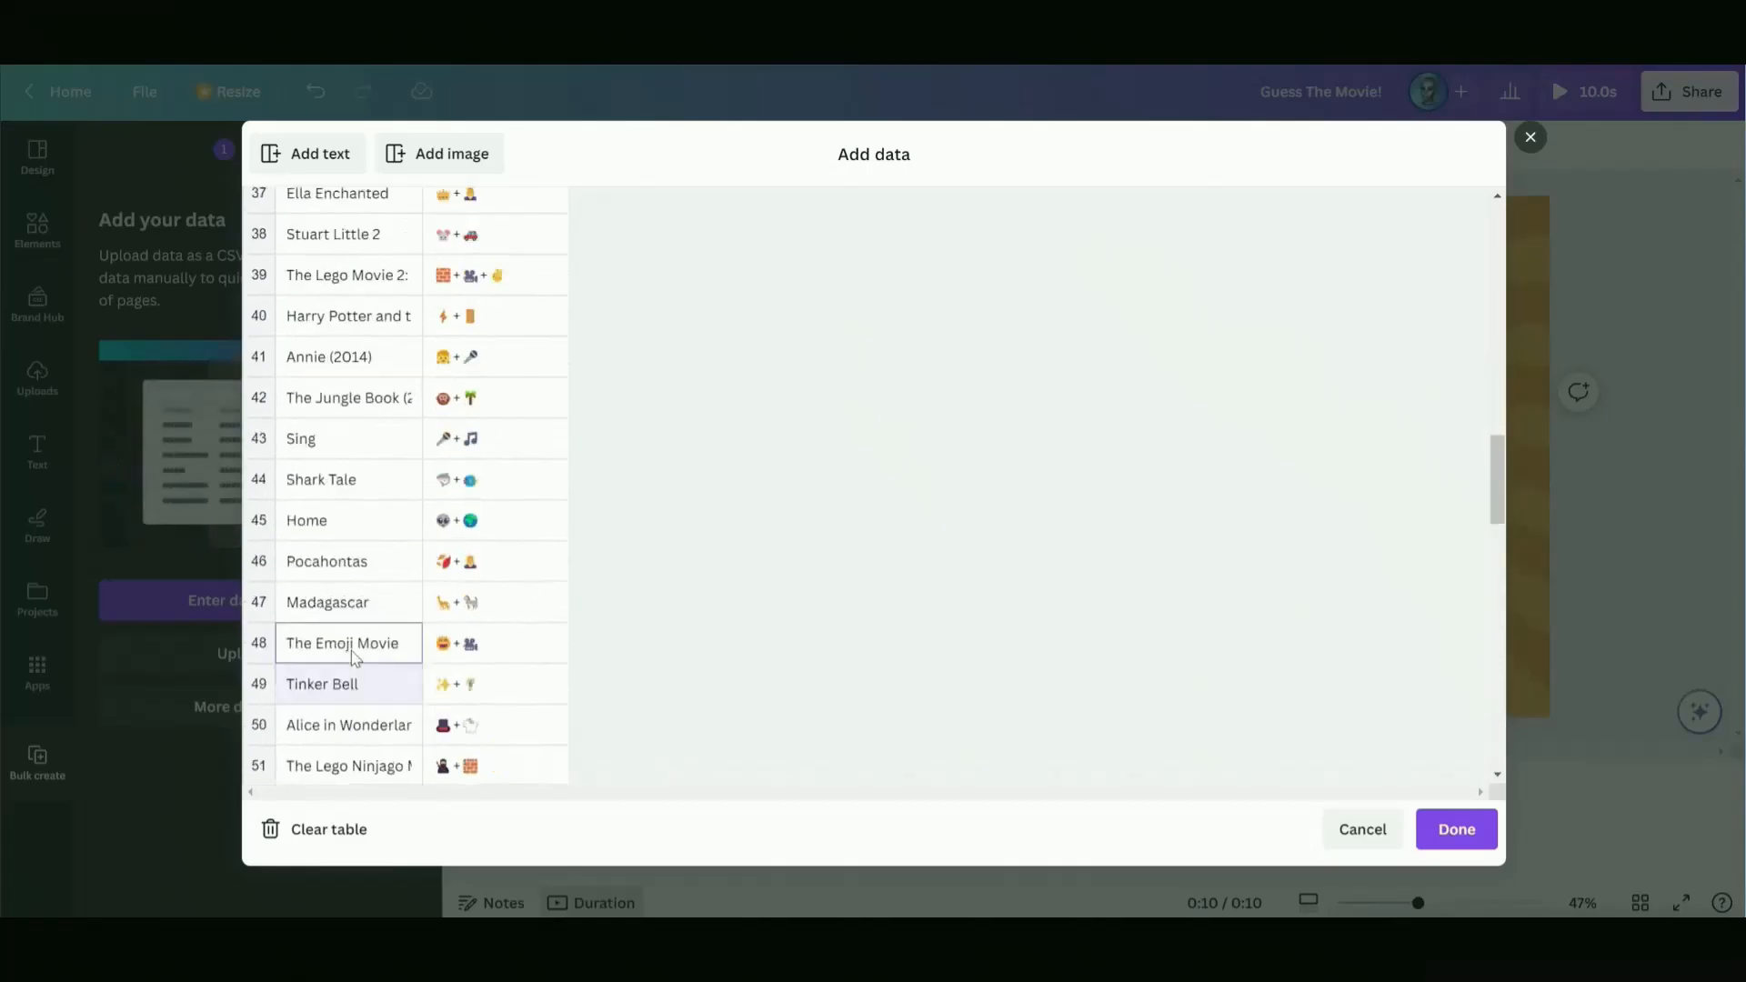
scroll(336, 696, "down", 6)
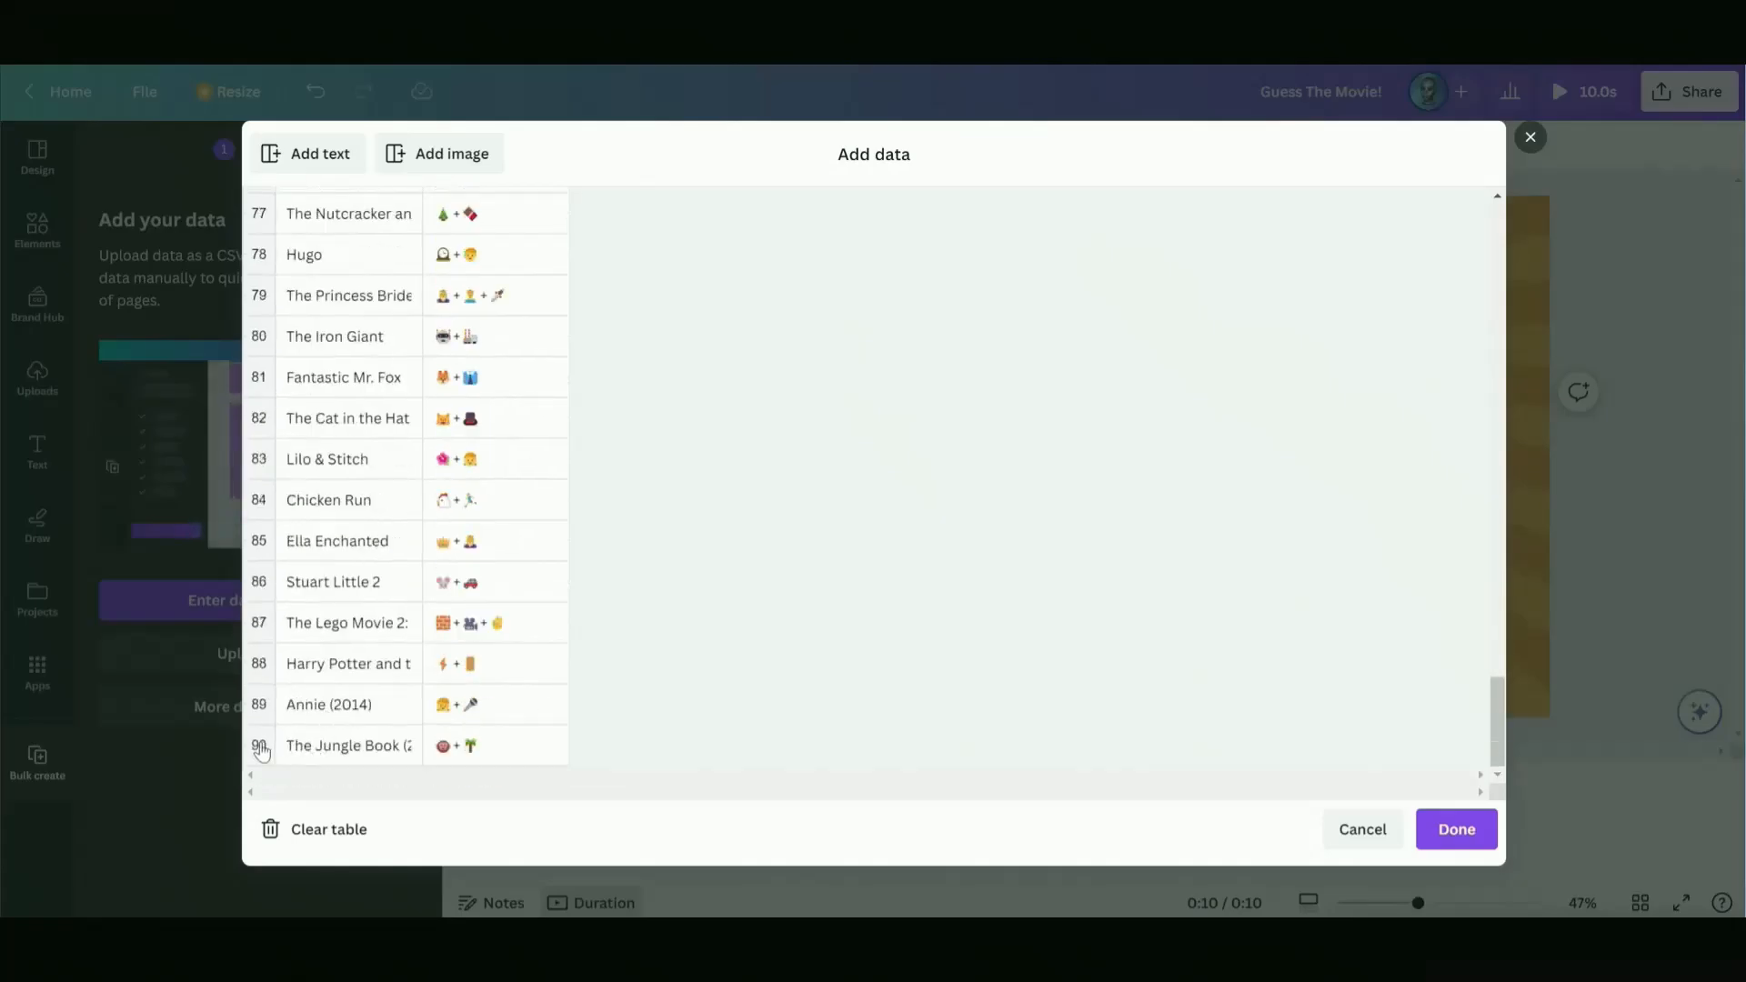
Rename the header of the movie title column to "Name" in the bulk data table
scroll(1087, 561, "up", 8)
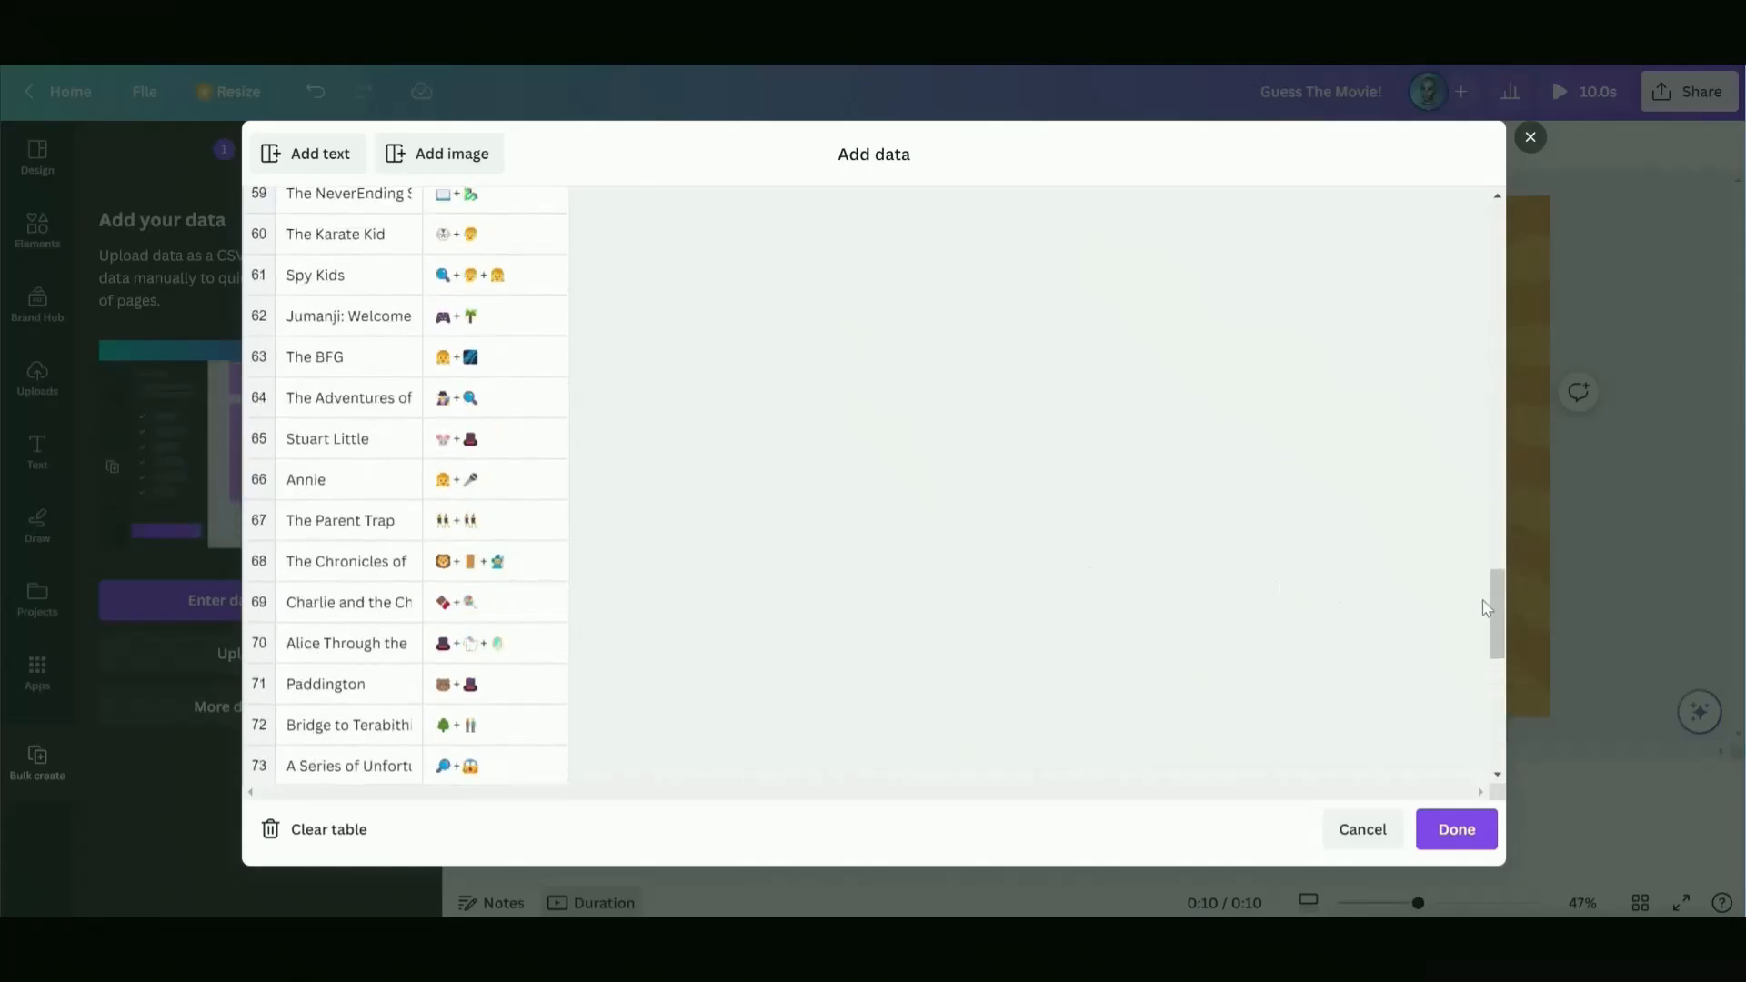
left_click_drag(1494, 608, 1466, 239)
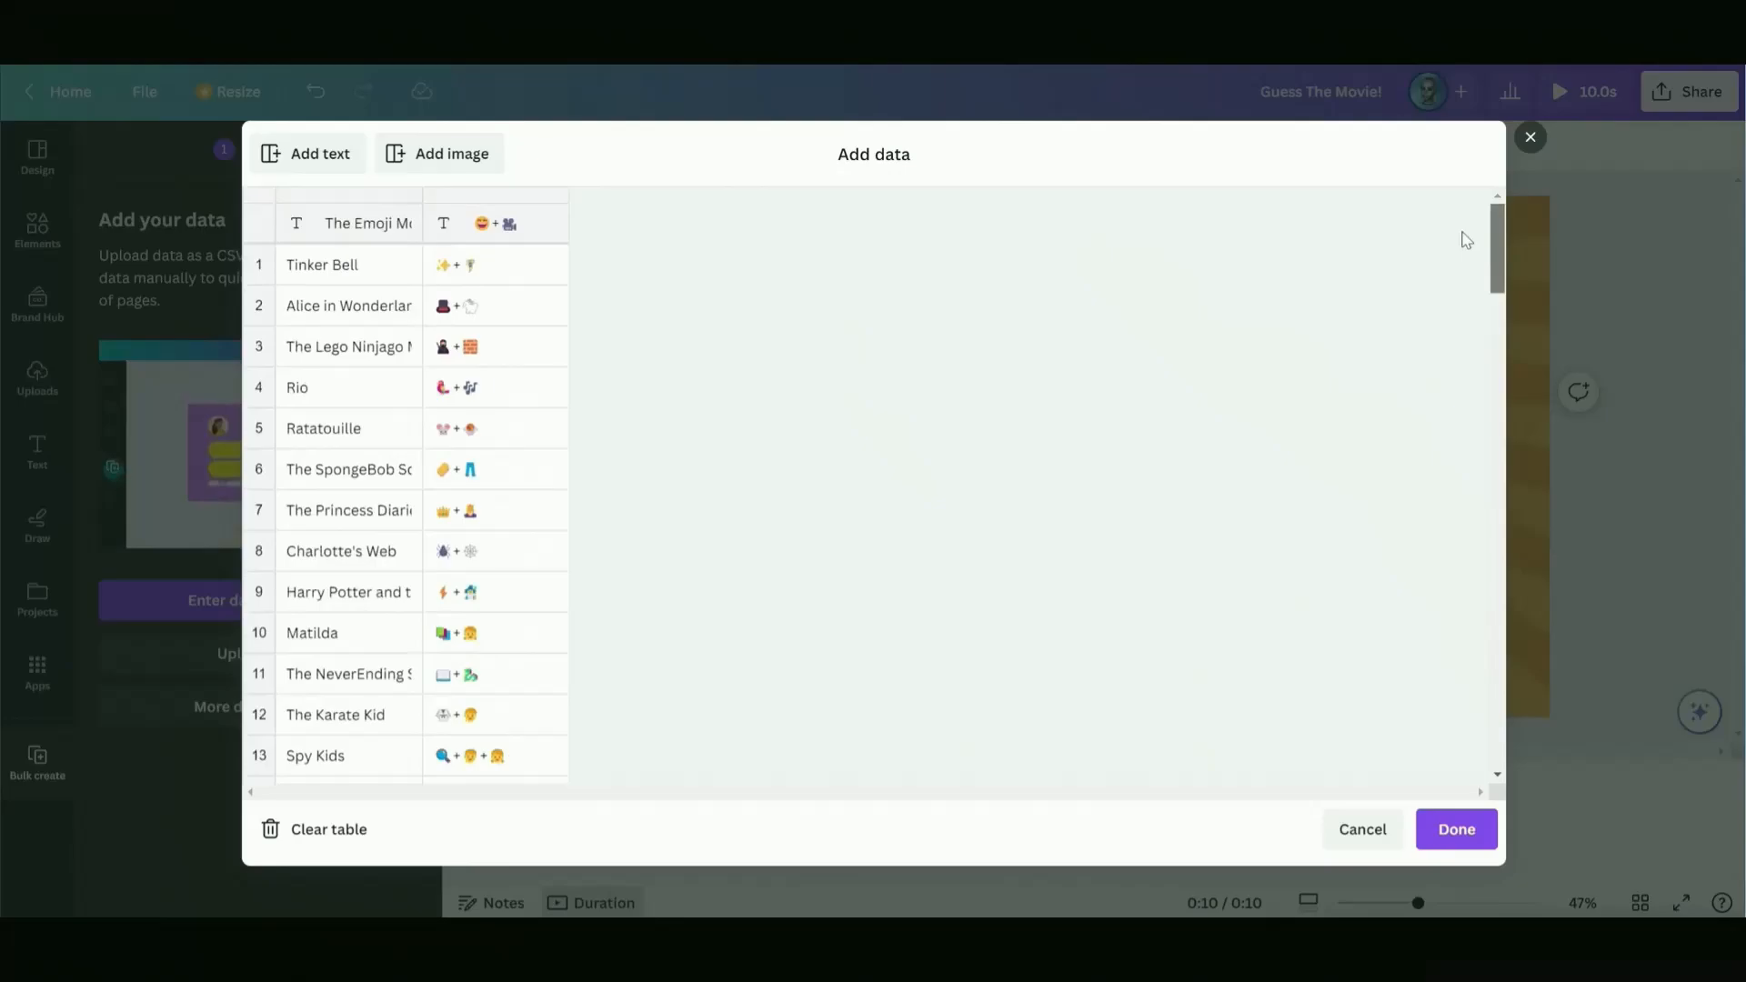
left_click(395, 228)
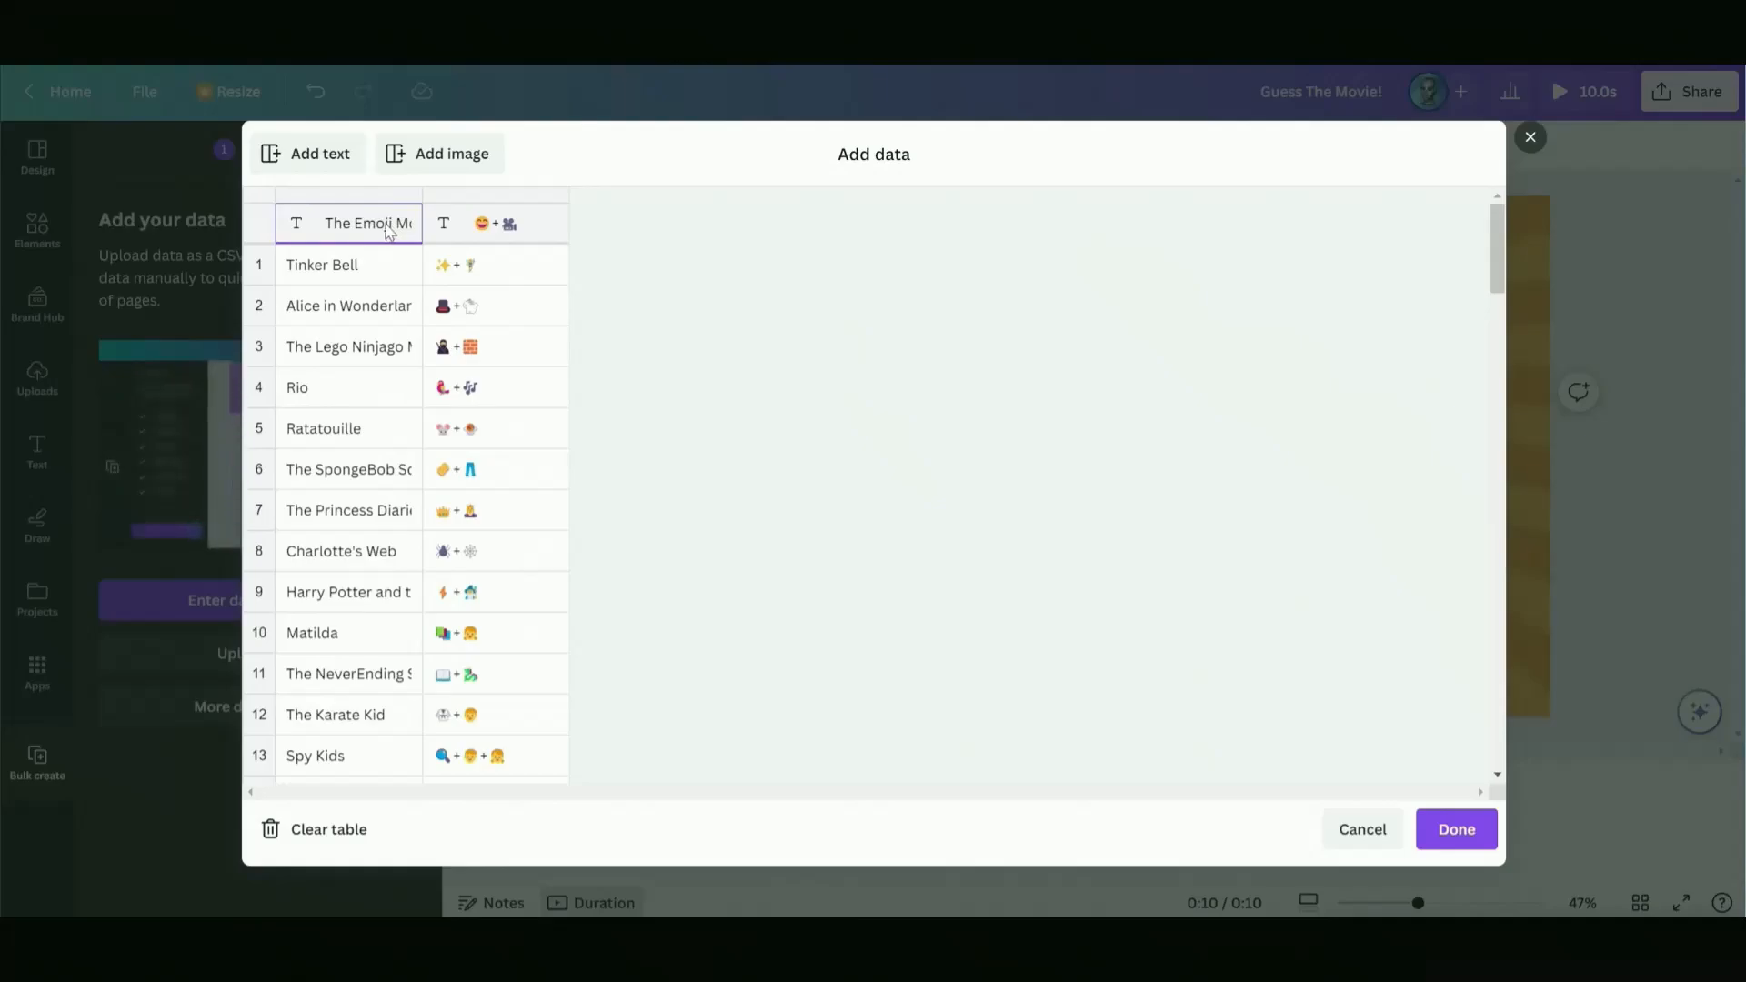
left_click(352, 230)
key("BackSpace")
key("BackSpace")
key("BackSpace")
key("BackSpace")
key("BackSpace")
key("BackSpace")
key("BackSpace")
key("BackSpace")
key("BackSpace")
key("BackSpace")
key("BackSpace")
key("BackSpace")
key("BackSpace")
key("BackSpace")
key("BackSpace")
key("BackSpace")
key("BackSpace")
key("BackSpace")
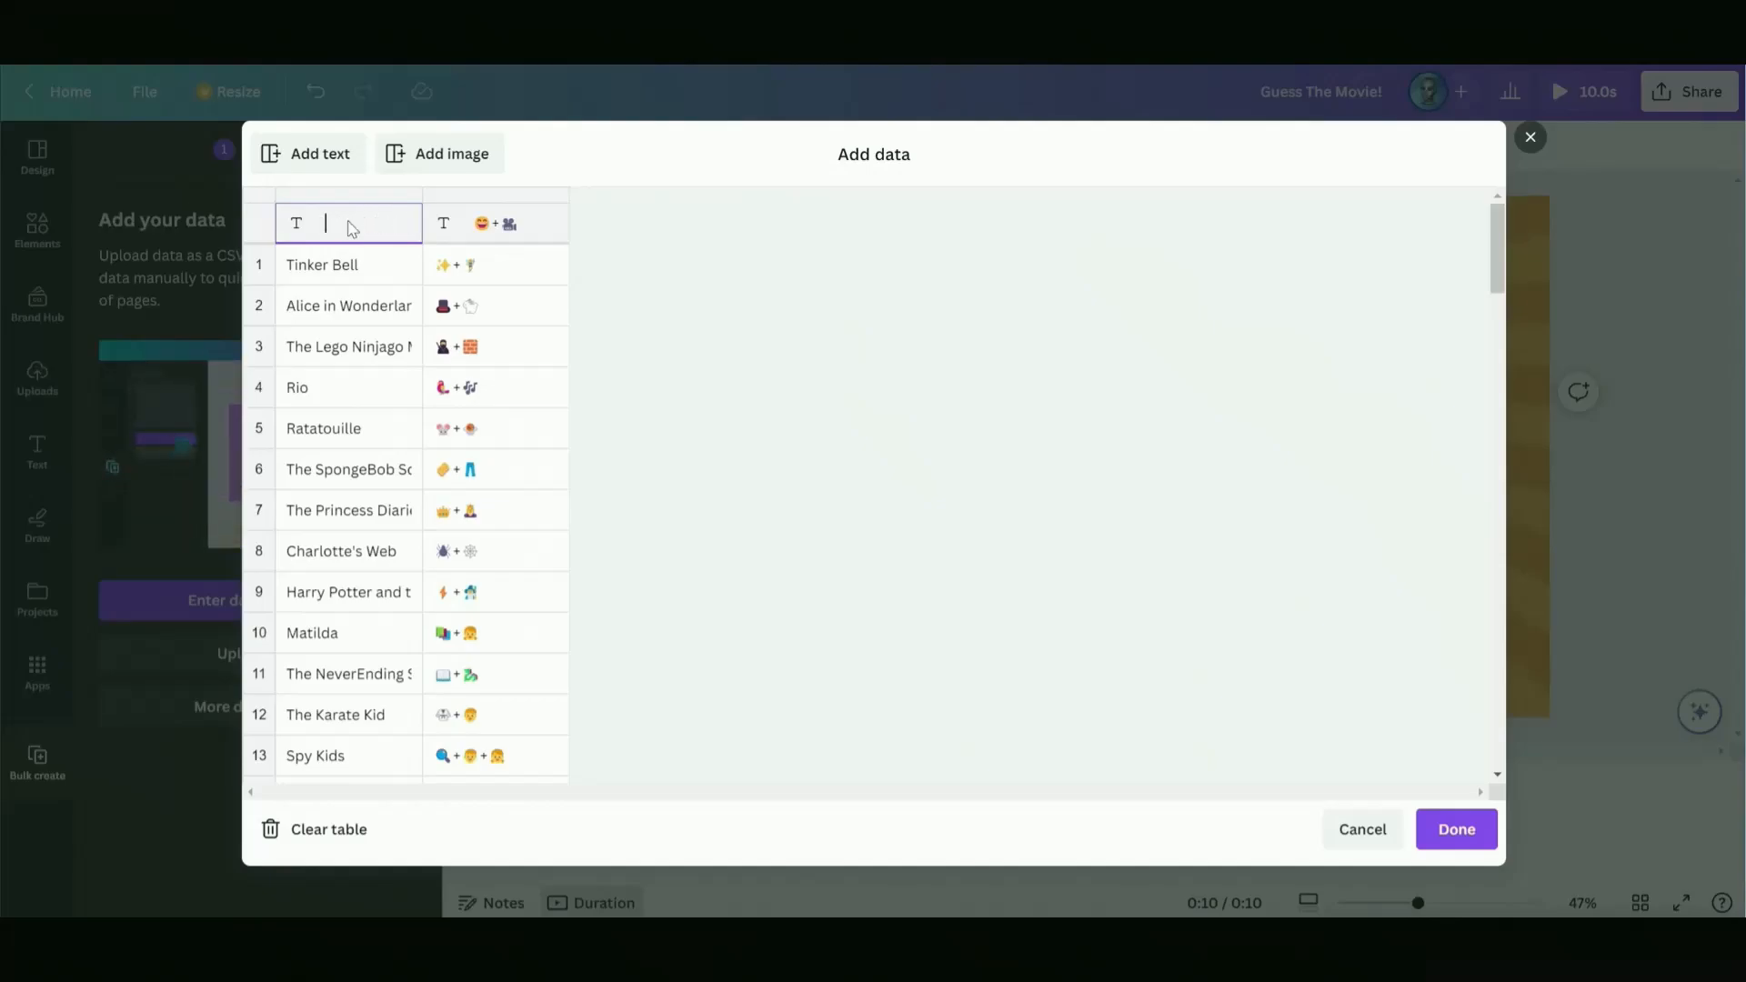
type("Nam")
Rename the second column's header to "Emojis" and finish entering the table data
left_click(499, 225)
key("BackSpace")
key("BackSpace")
type("Emojis")
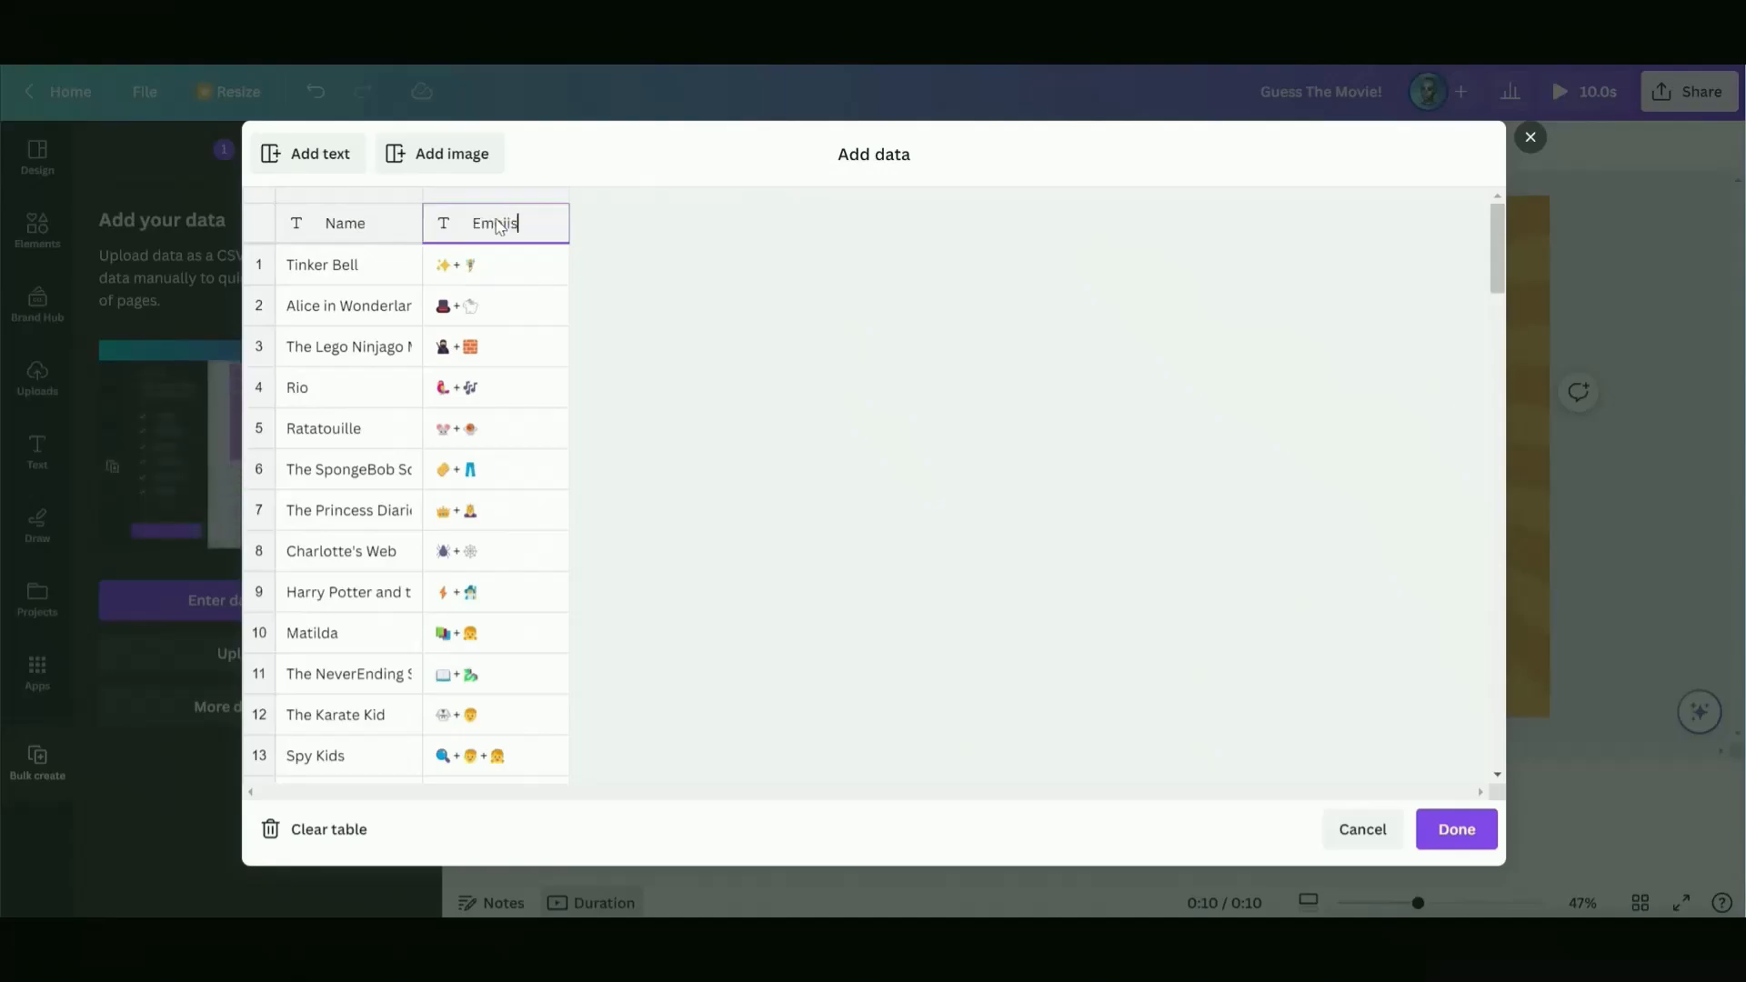
left_click(1456, 829)
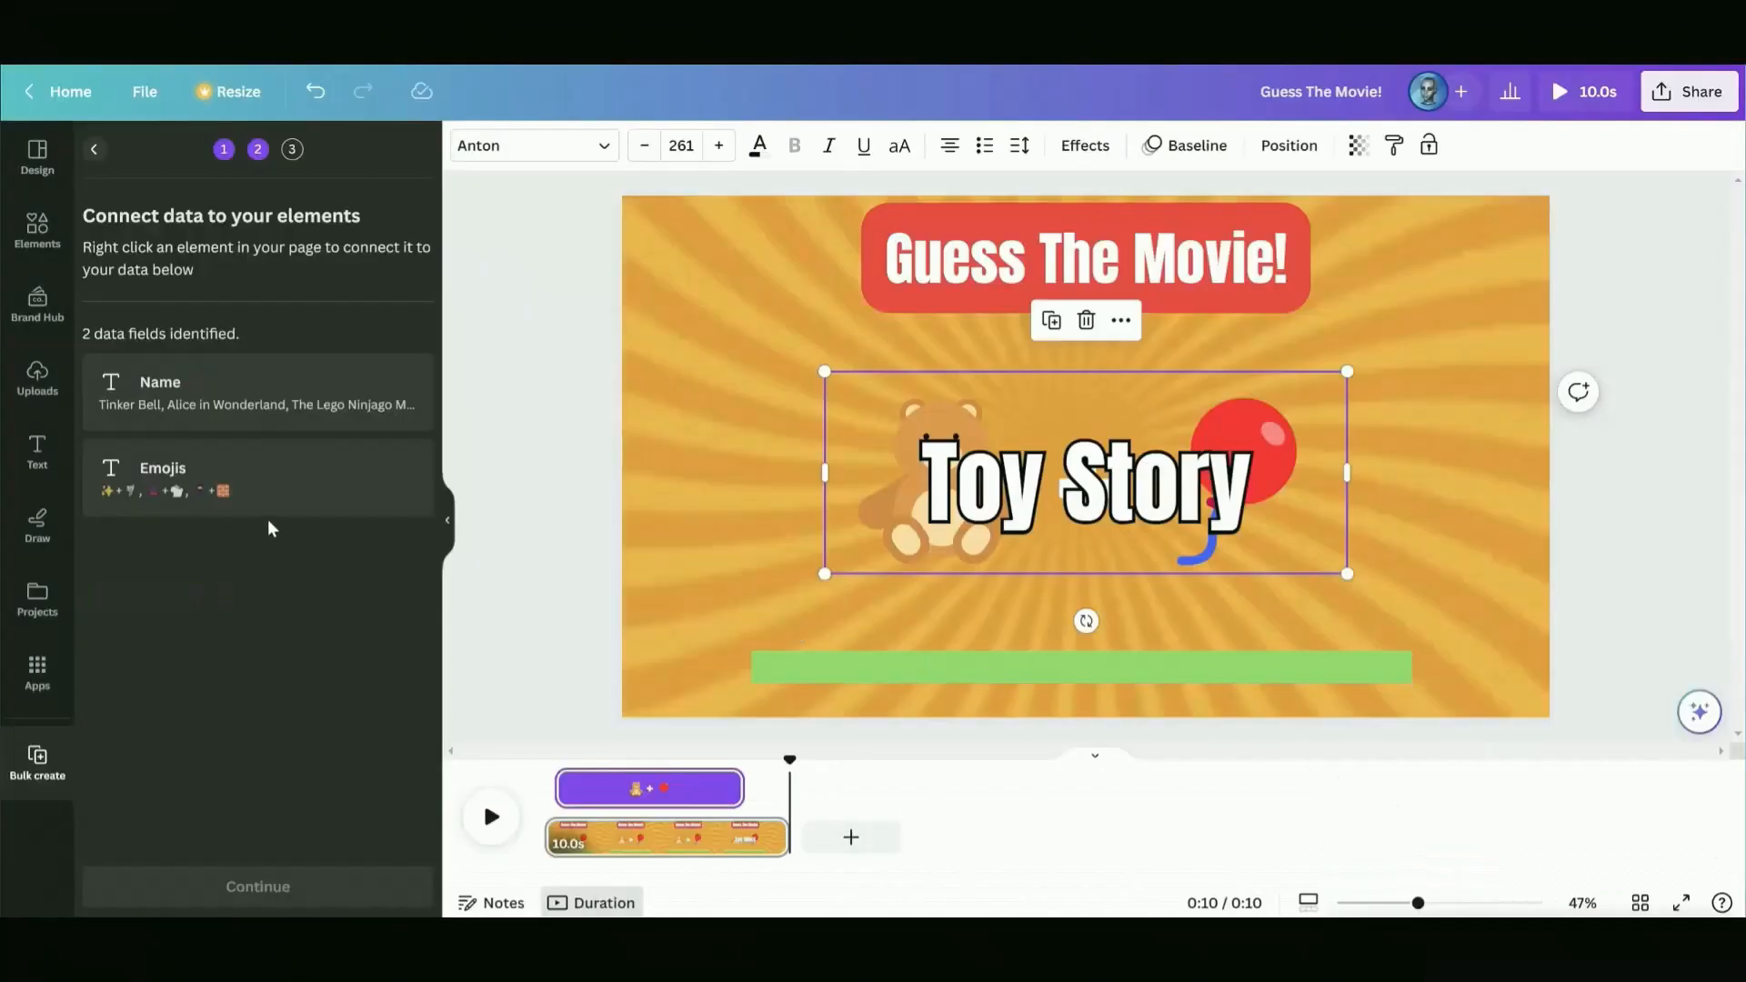
Connect the bear and balloon emoji text on the page to the Emojis data field
left_click(878, 473)
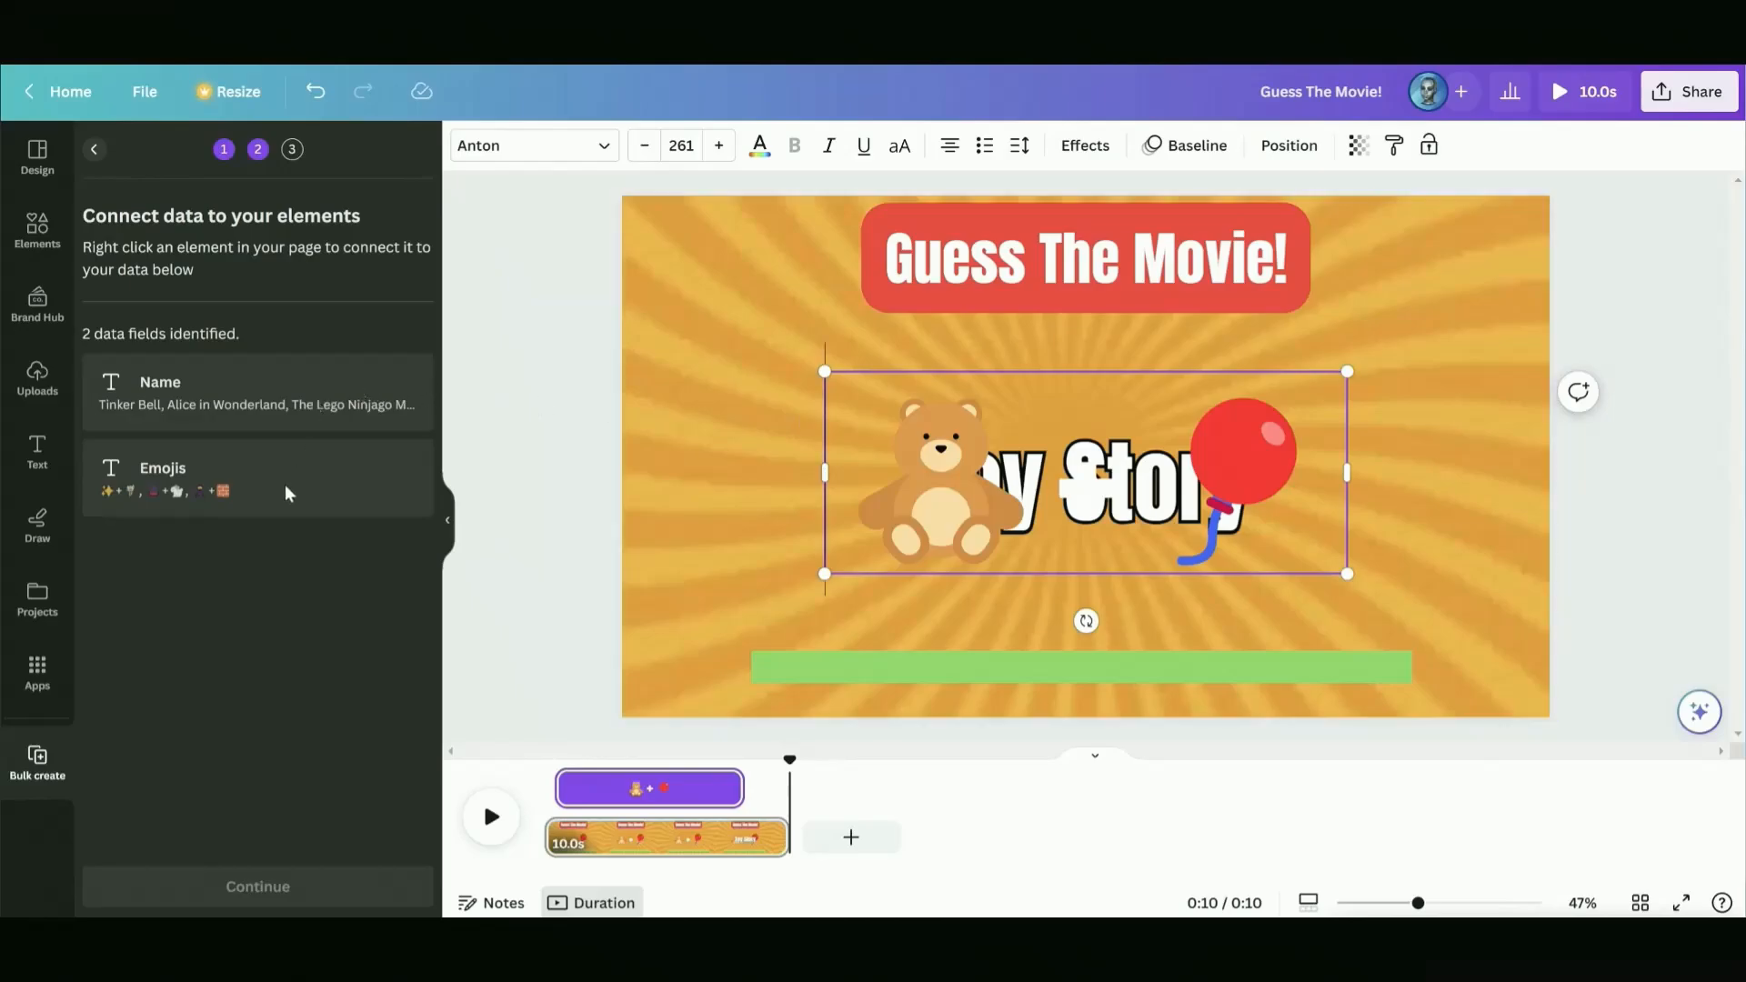
right_click(1274, 439)
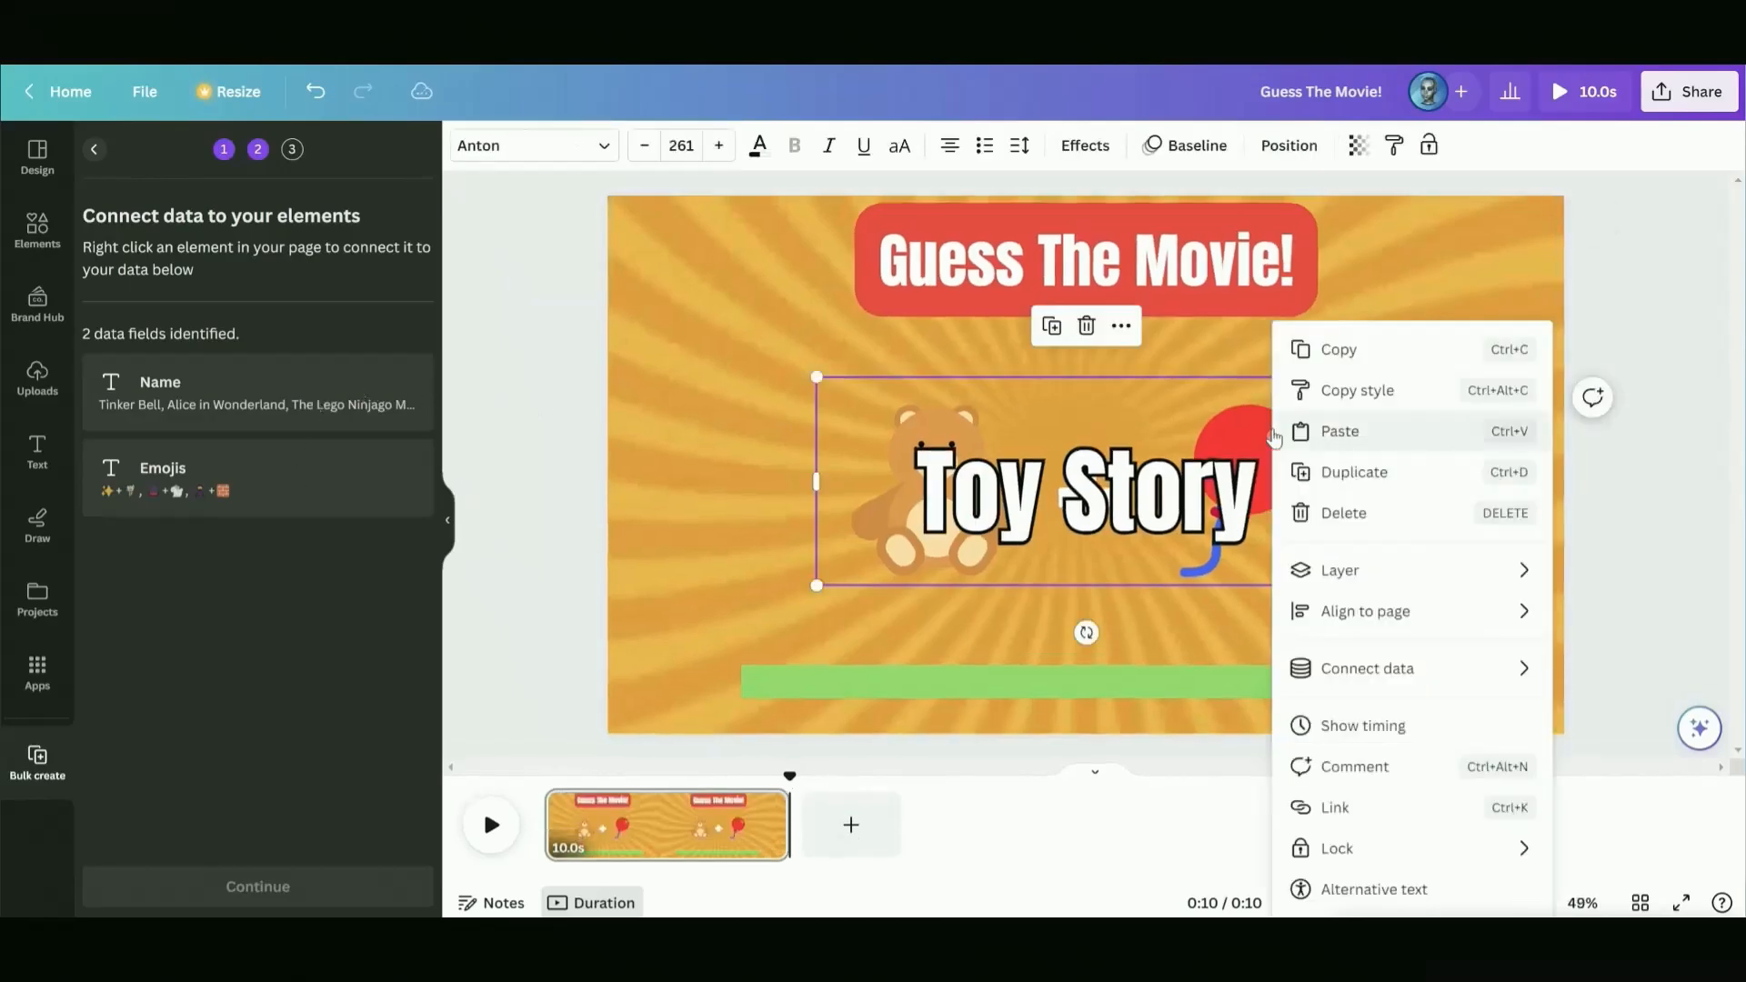
mouse_move(1337, 667)
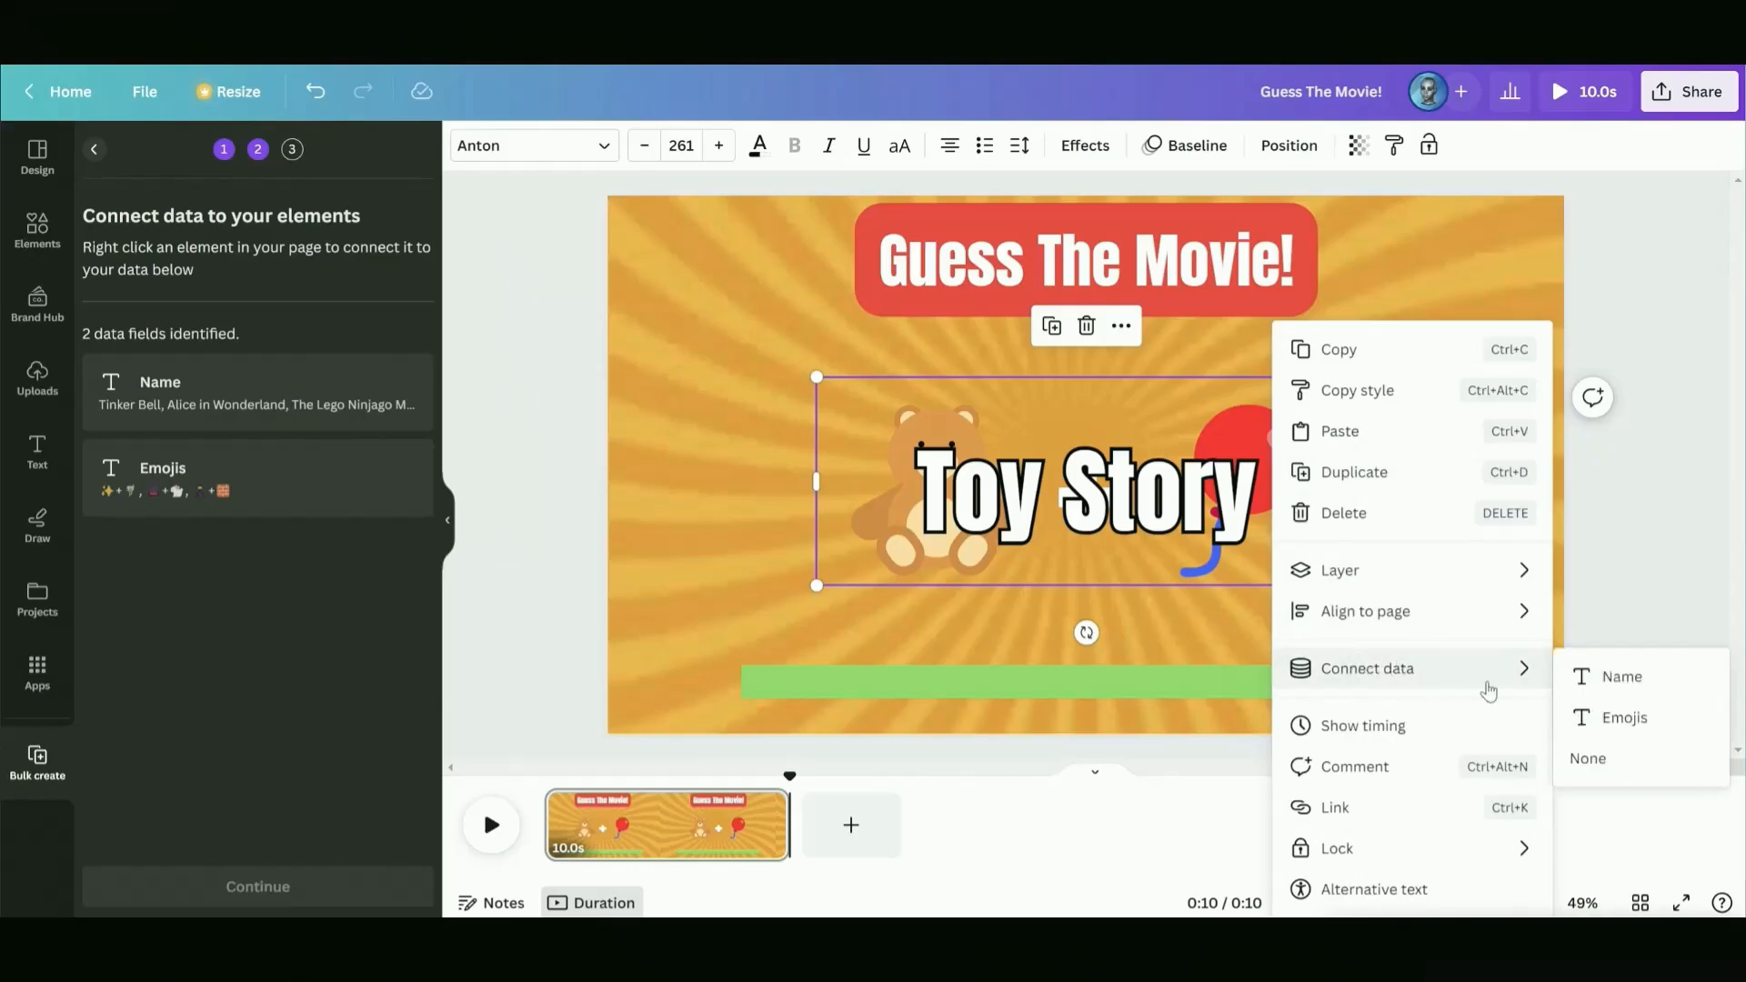
left_click(1606, 721)
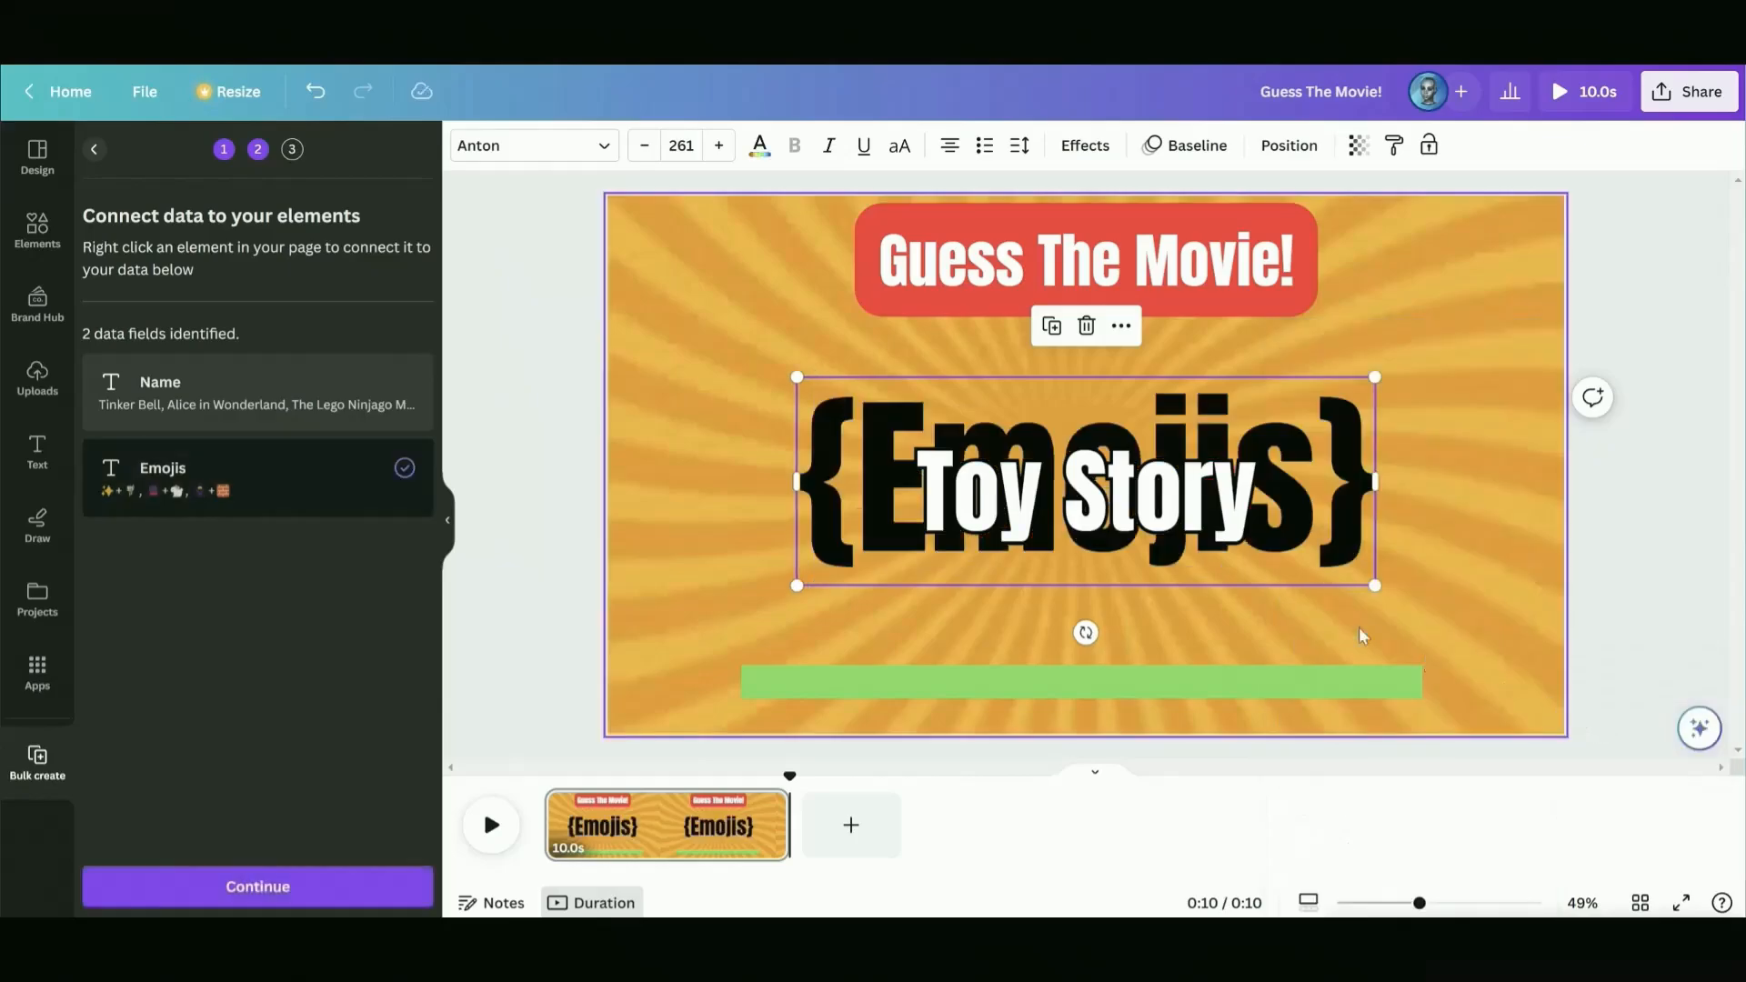
Connect the "Toy Story" title text to the Name data field and deselect it
left_click(1187, 529)
right_click(1185, 530)
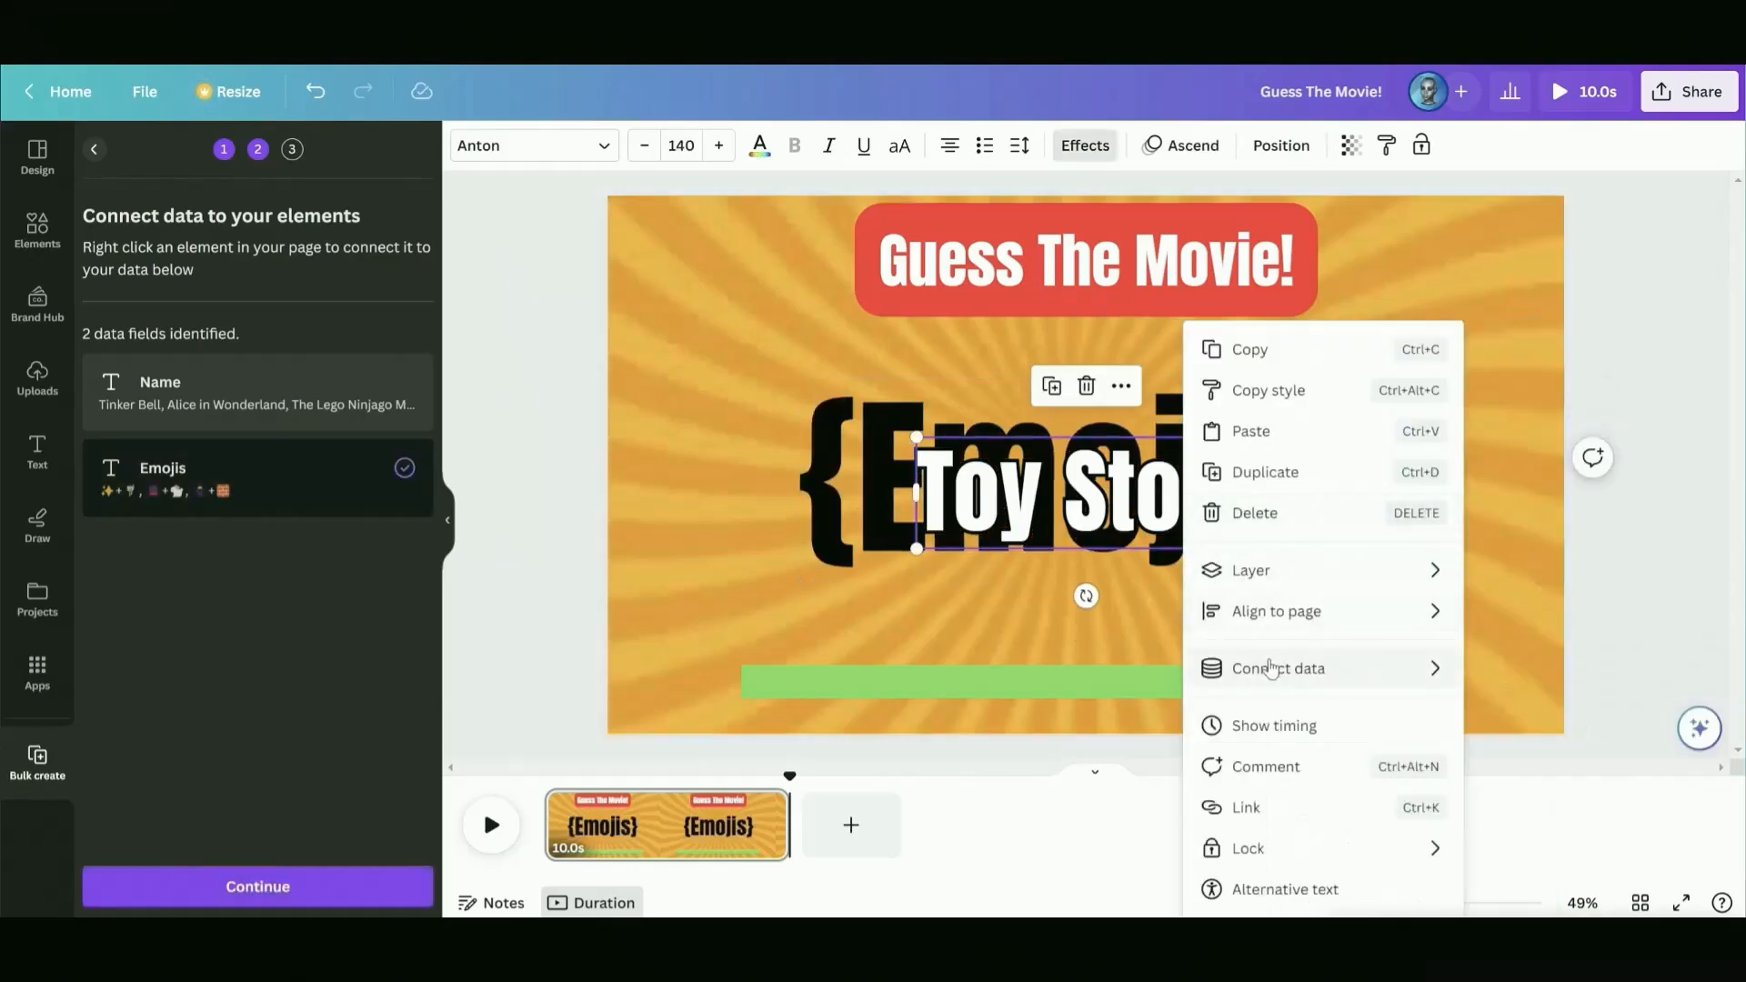
mouse_move(1272, 669)
left_click(1514, 676)
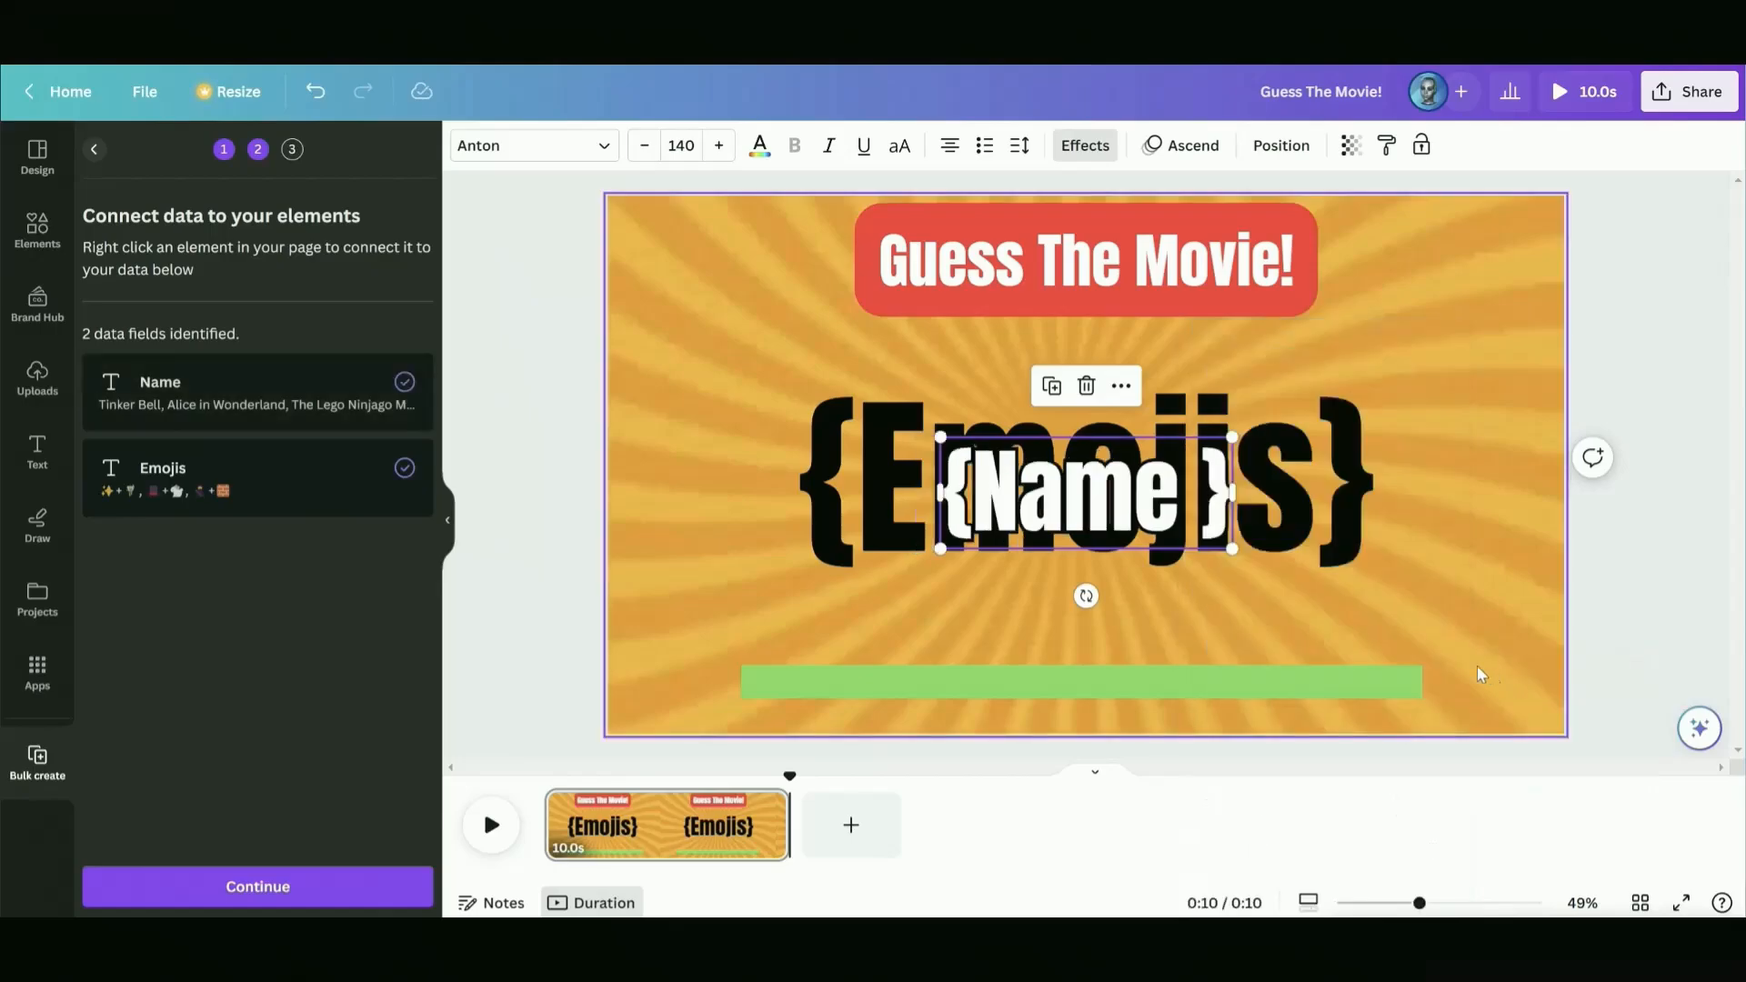
left_click(1662, 592)
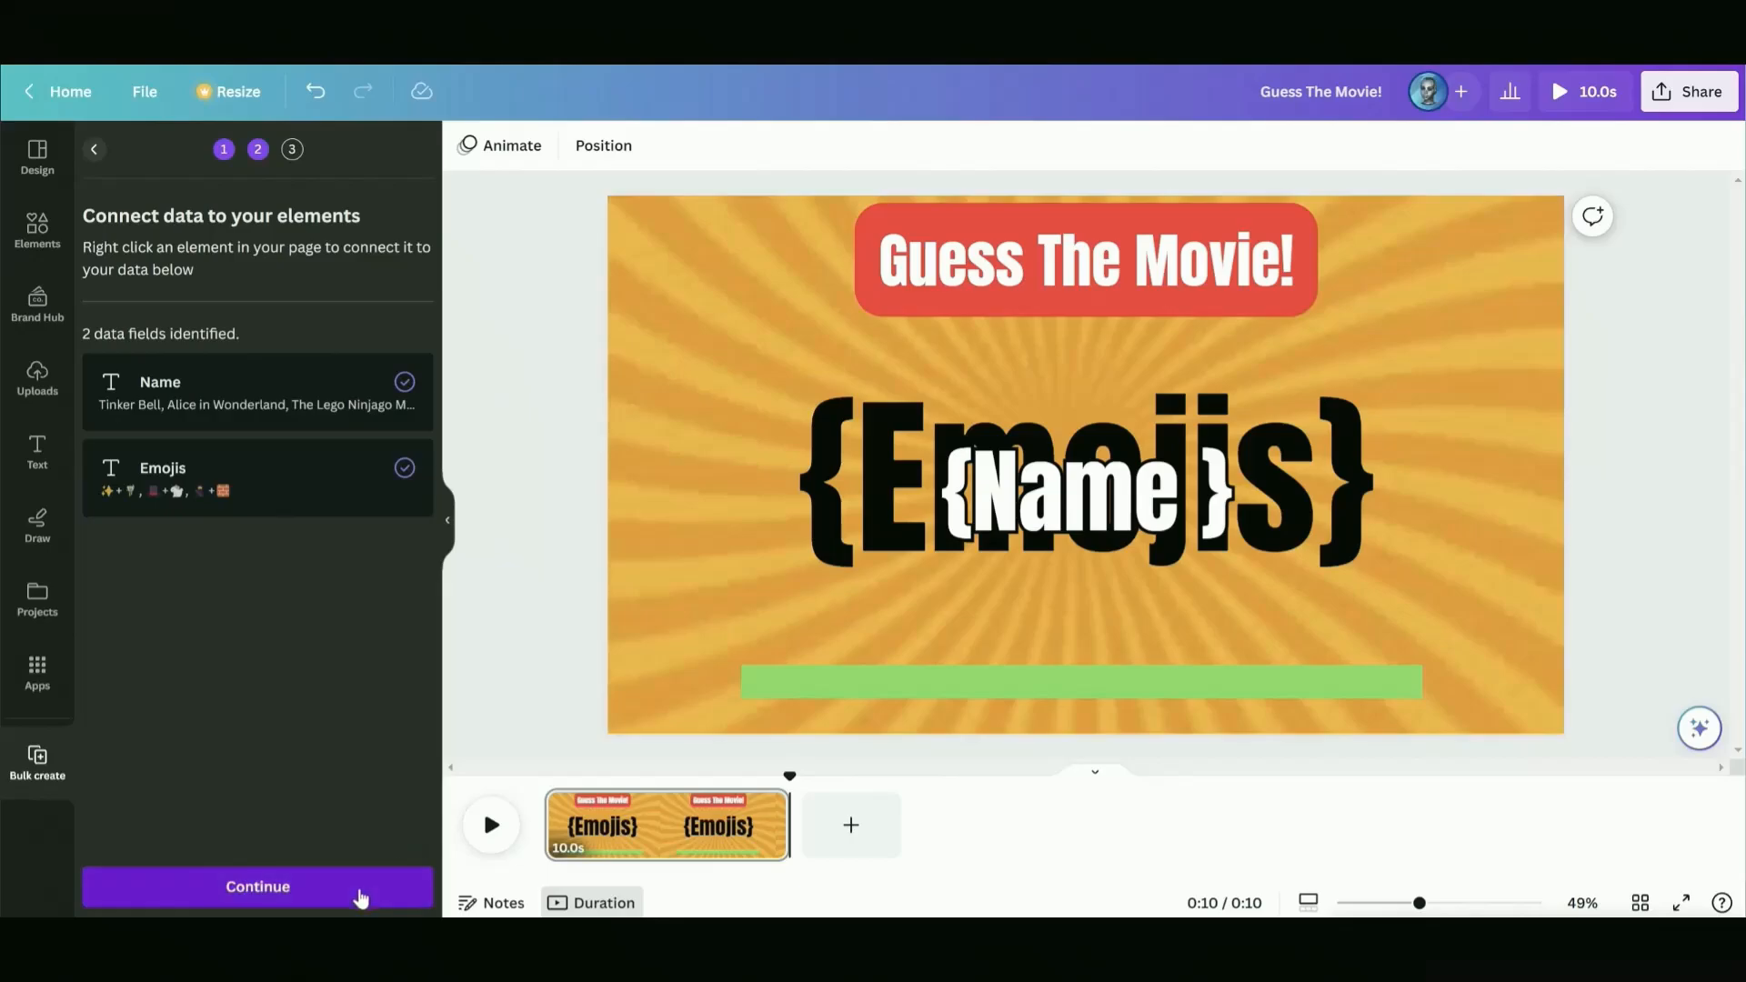
Generate pages from all 90 selected data rows and play back the first few pages of the resulting video
left_click(360, 898)
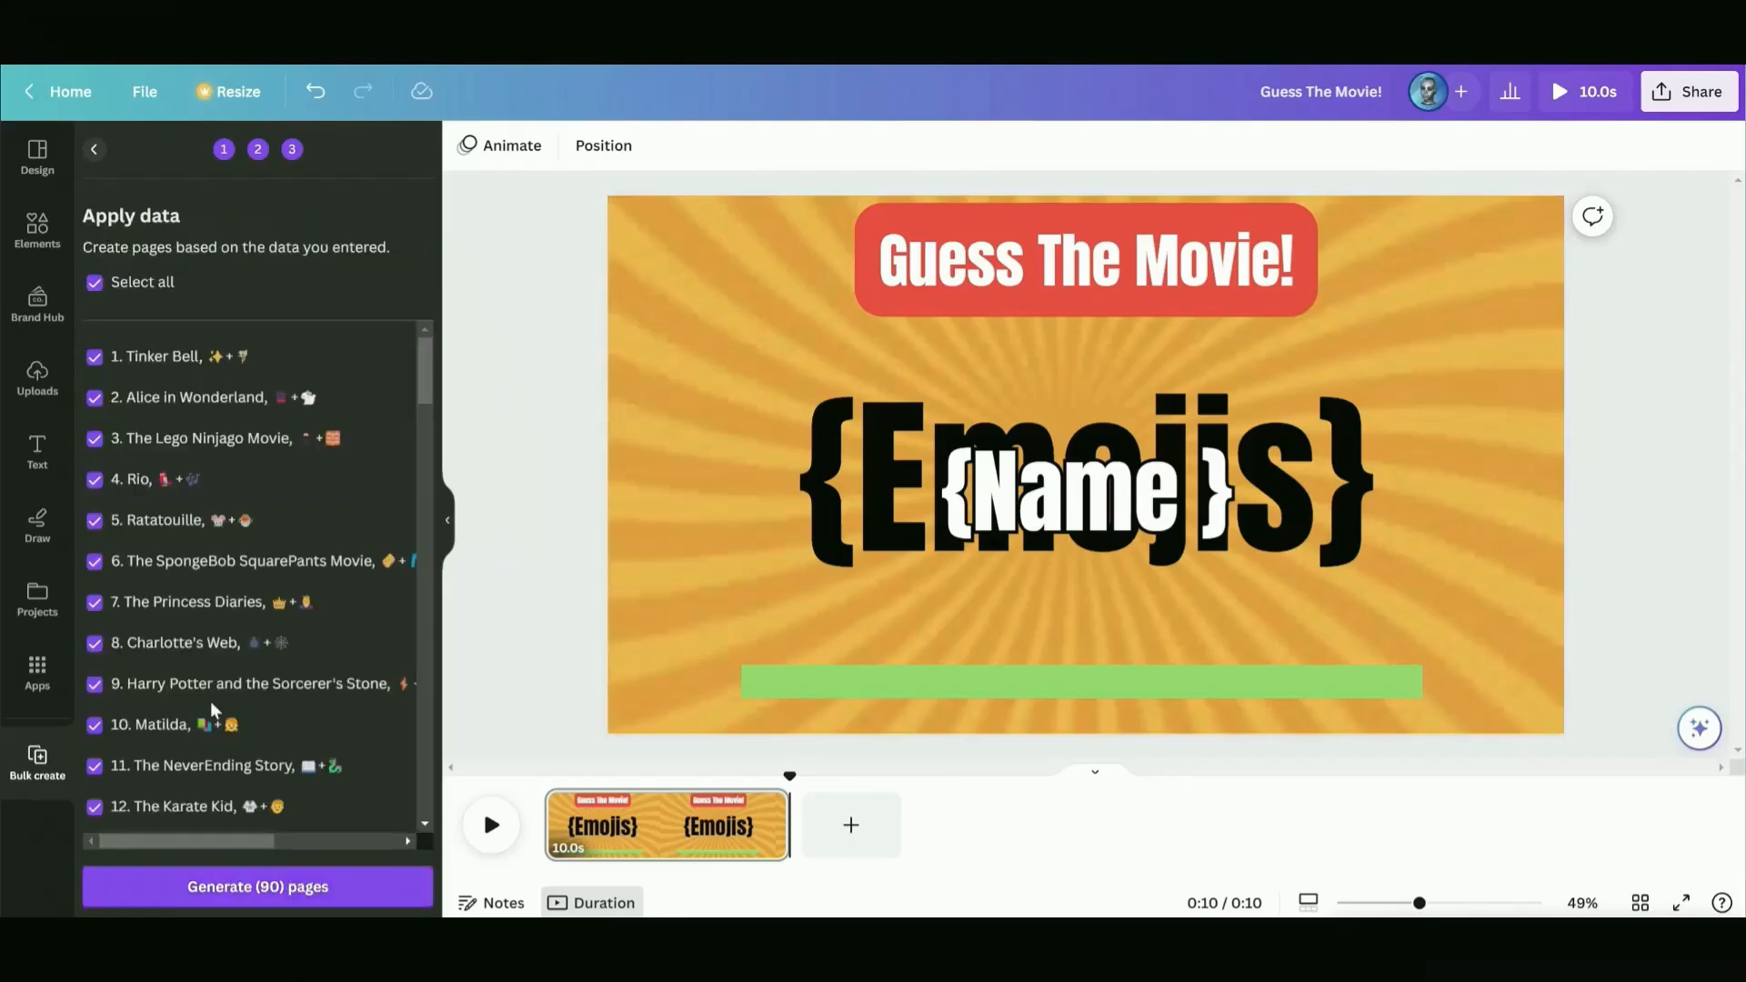
scroll(212, 688, "down", 20)
scroll(212, 689, "down", 10)
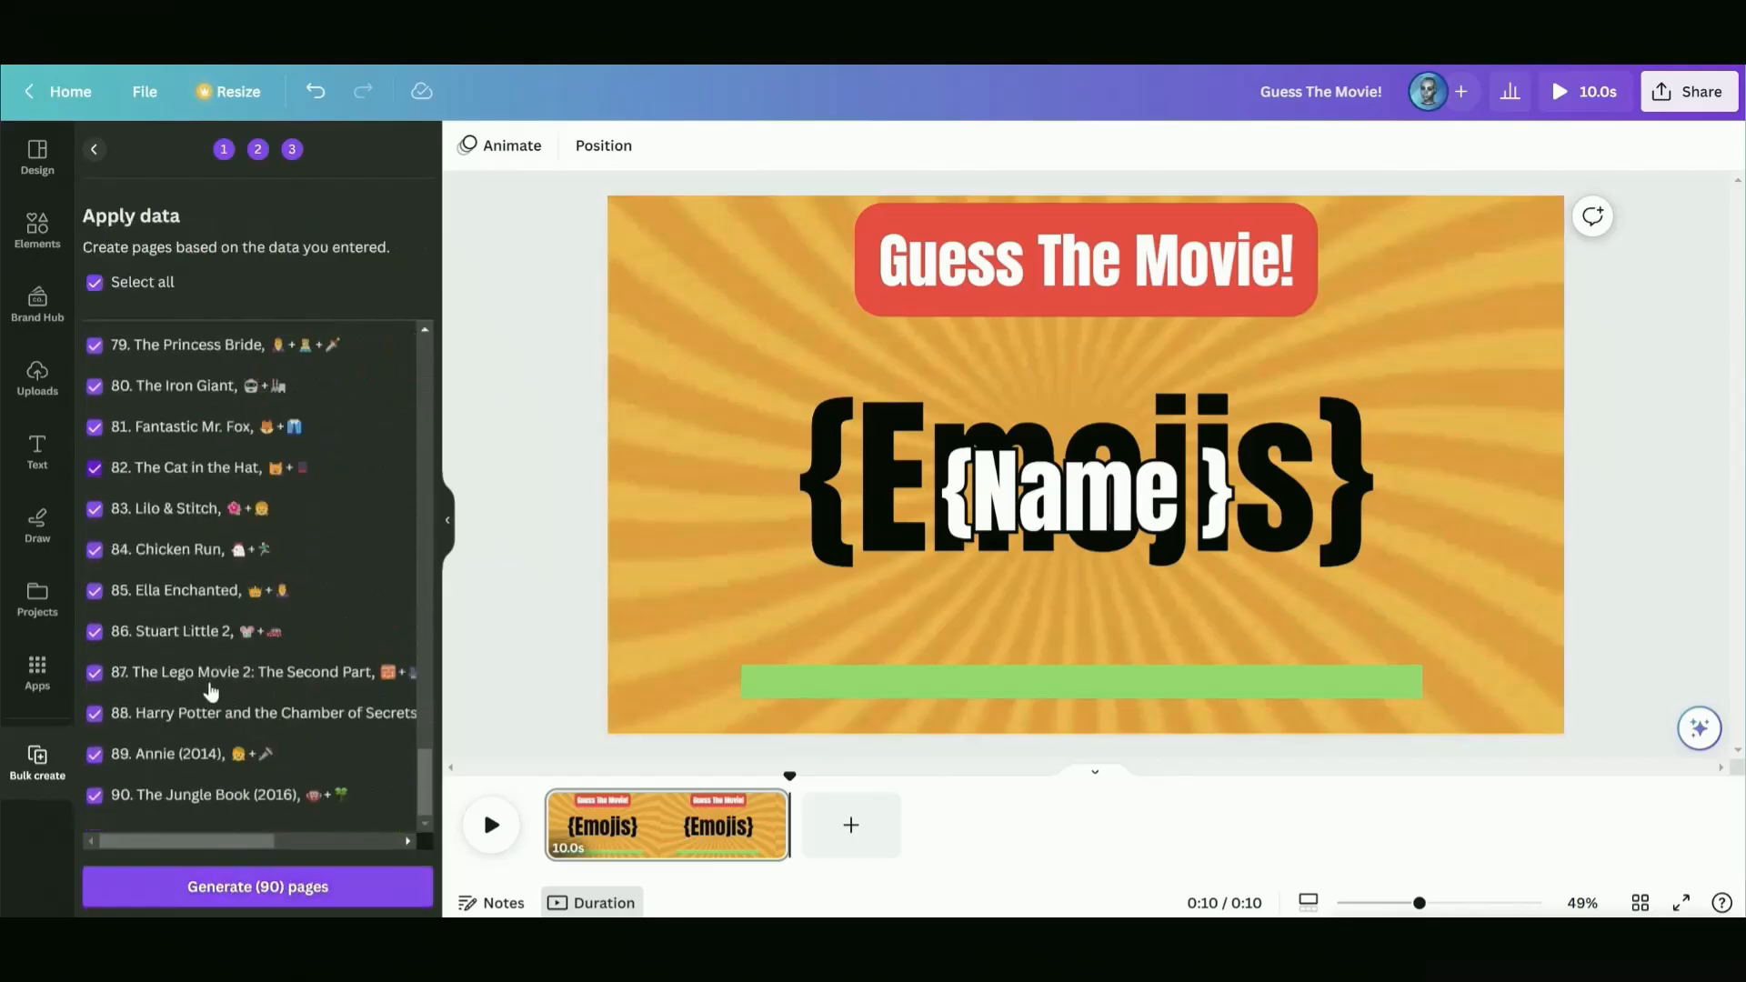
left_click(285, 888)
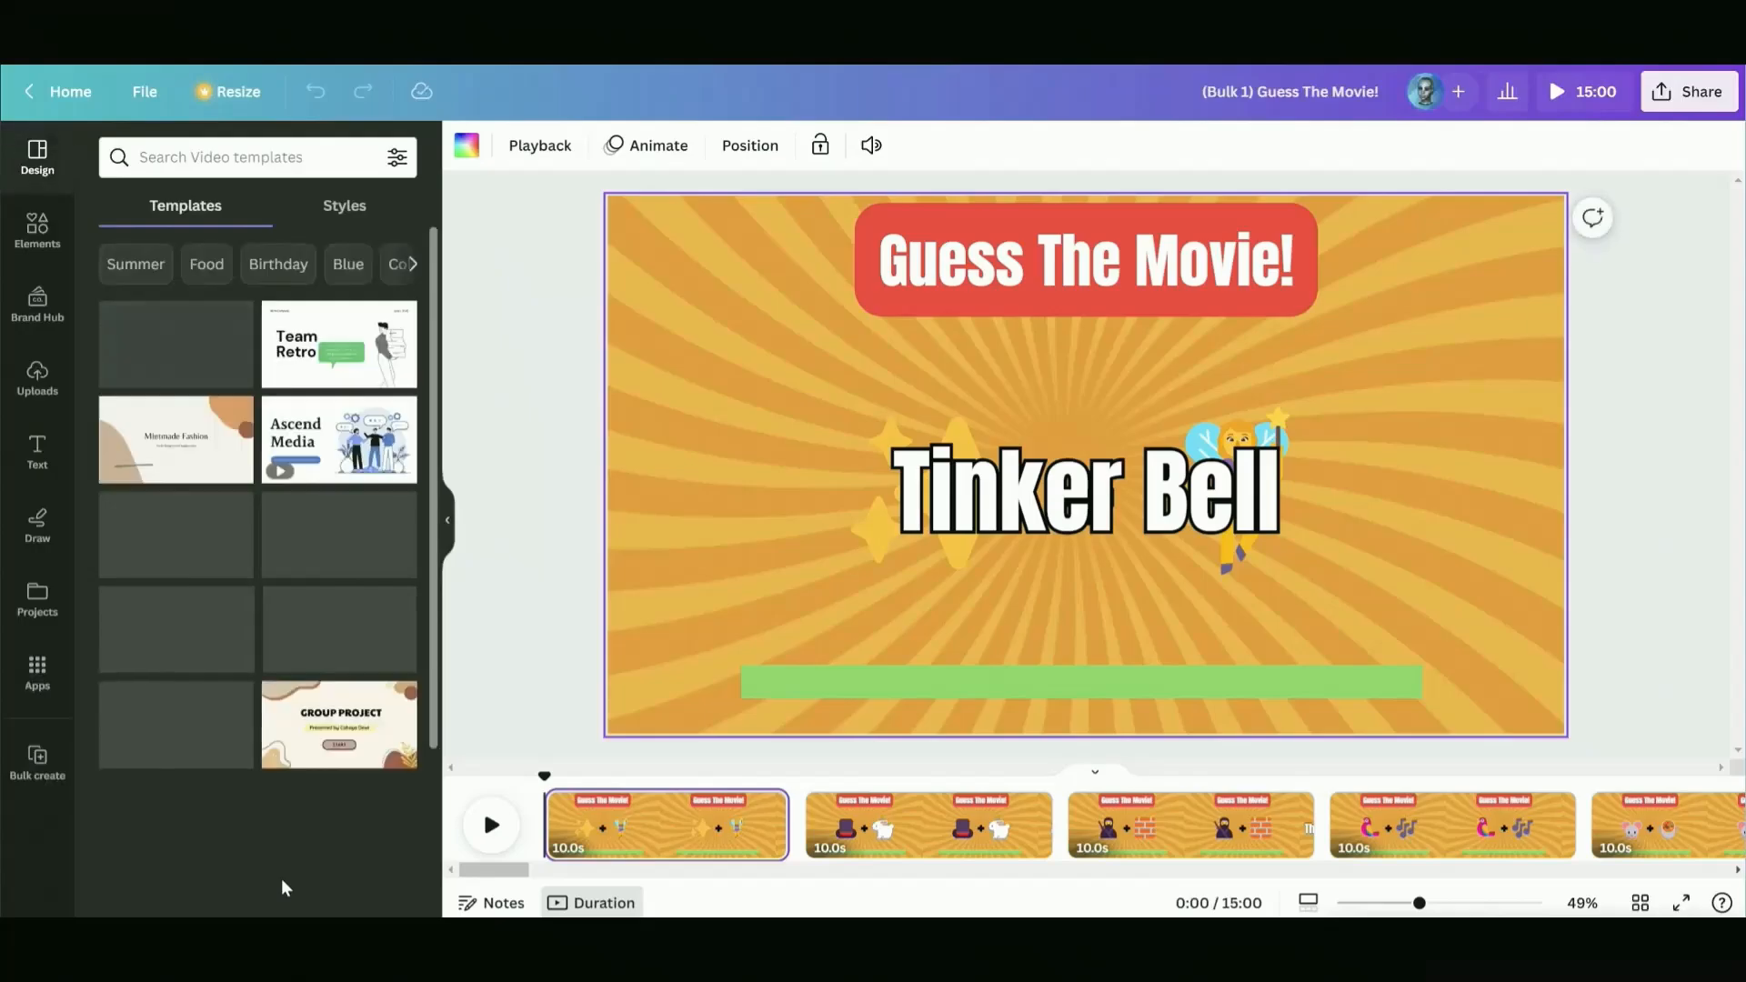
left_click(489, 825)
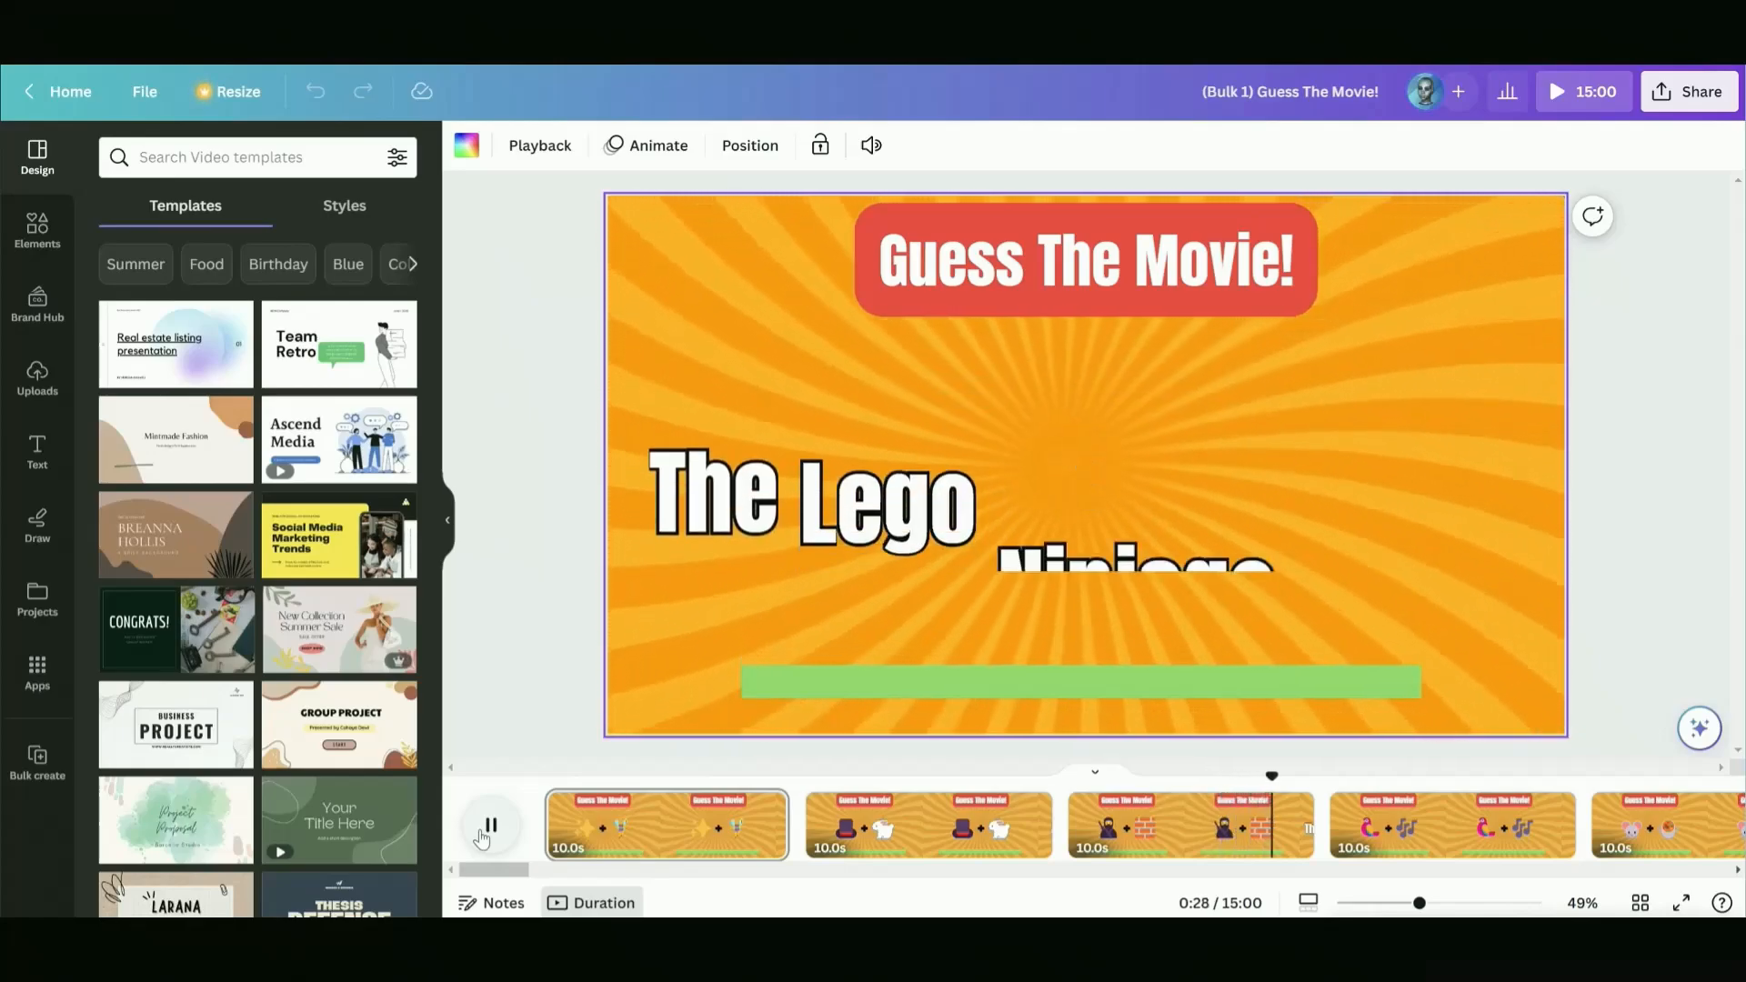
left_click(489, 826)
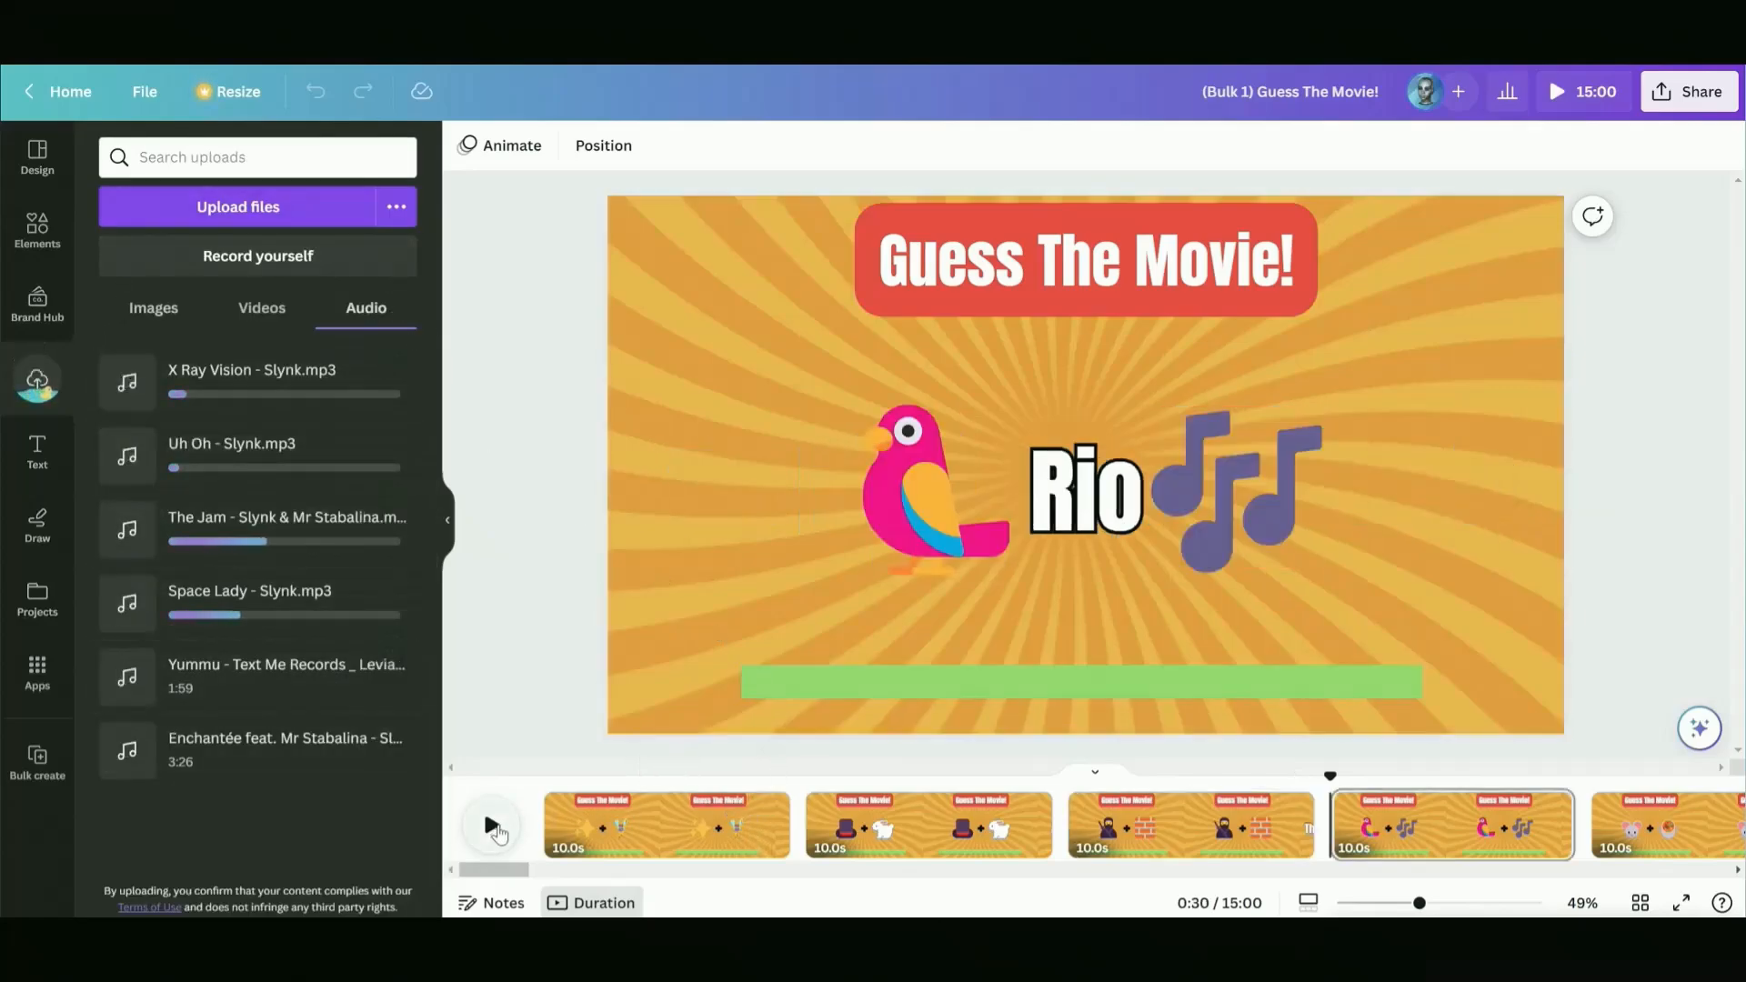
Add the Enchantée track at the start of the timeline and the Yummu track near where it ends
left_click(226, 748)
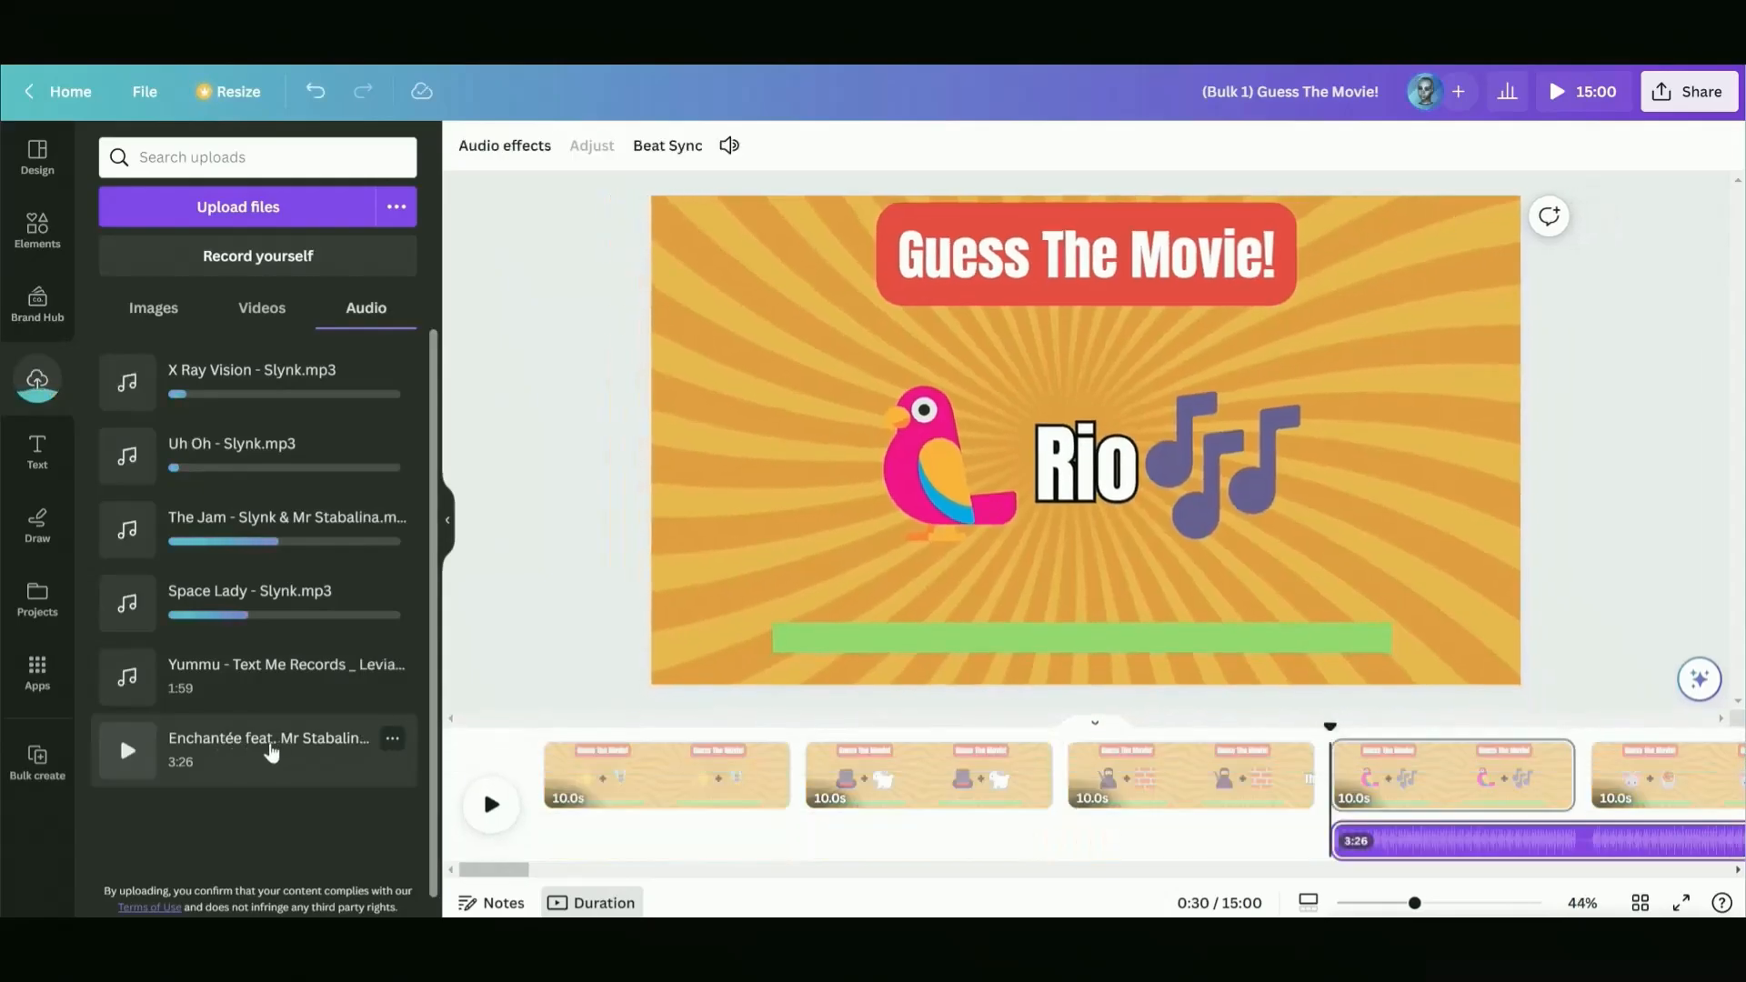
left_click_drag(1477, 838, 257, 842)
left_click_drag(200, 678, 821, 831)
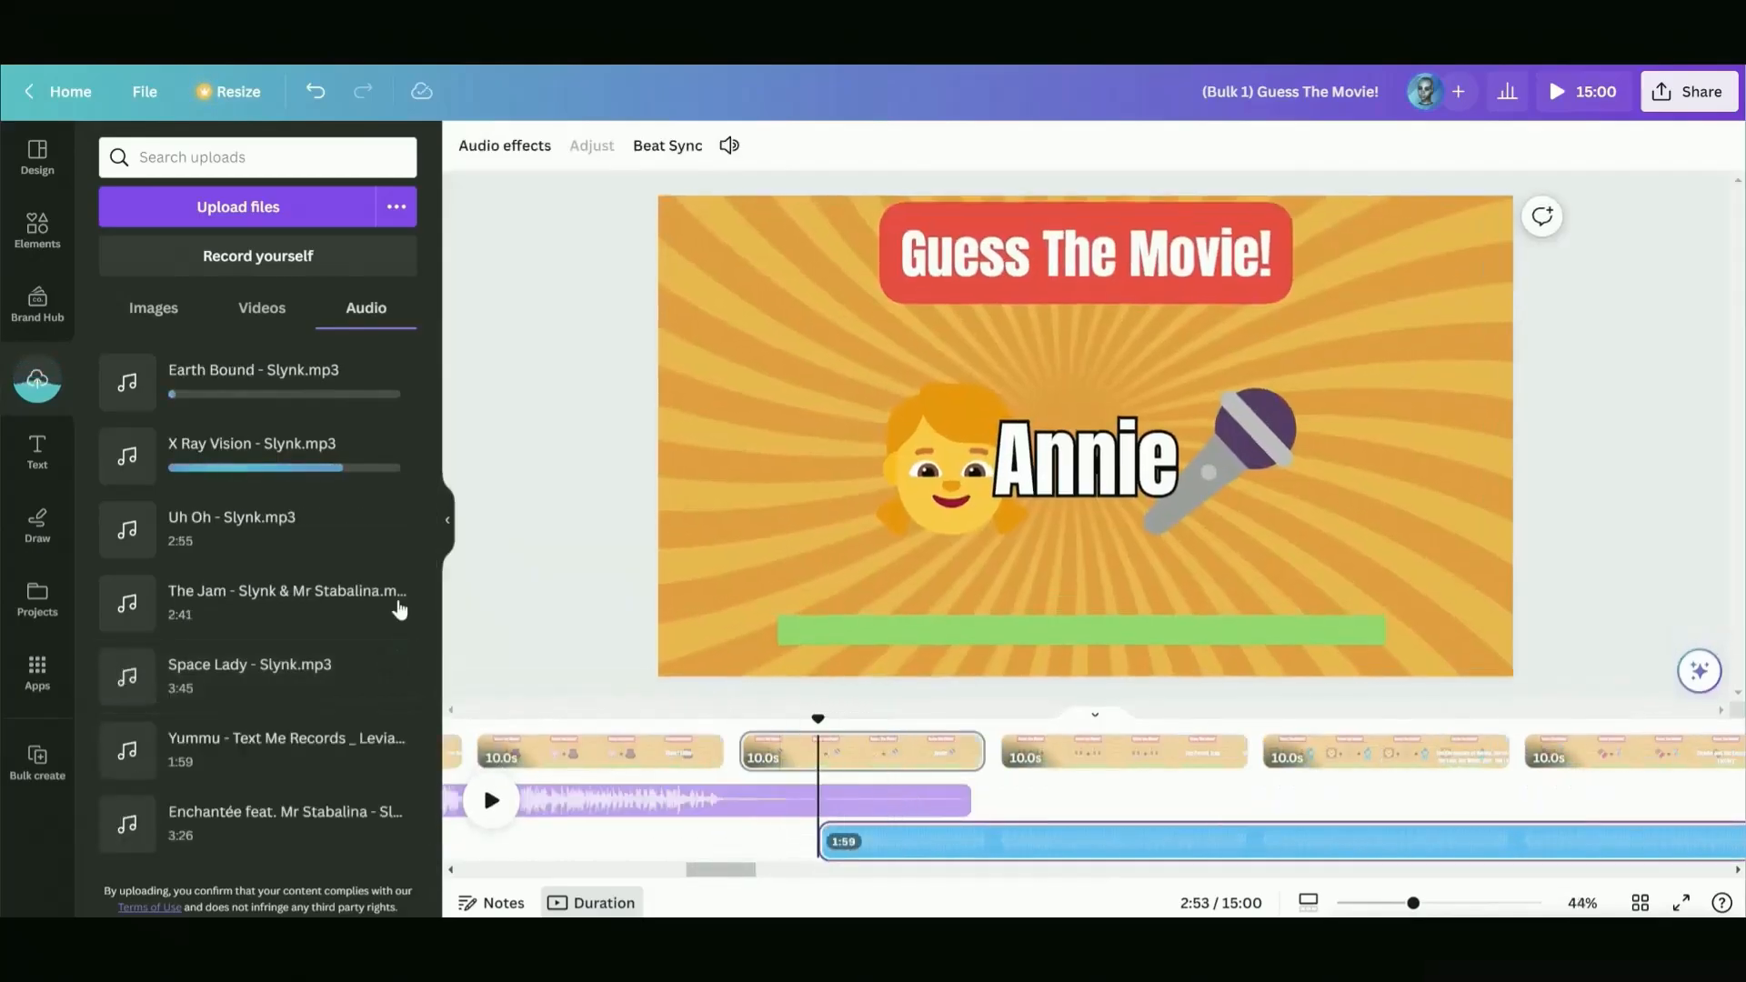
Add "Earth Bound - Slynk.mp3" at about 12:10 on the timeline, near the end of the preceding music track
left_click_drag(736, 869, 846, 868)
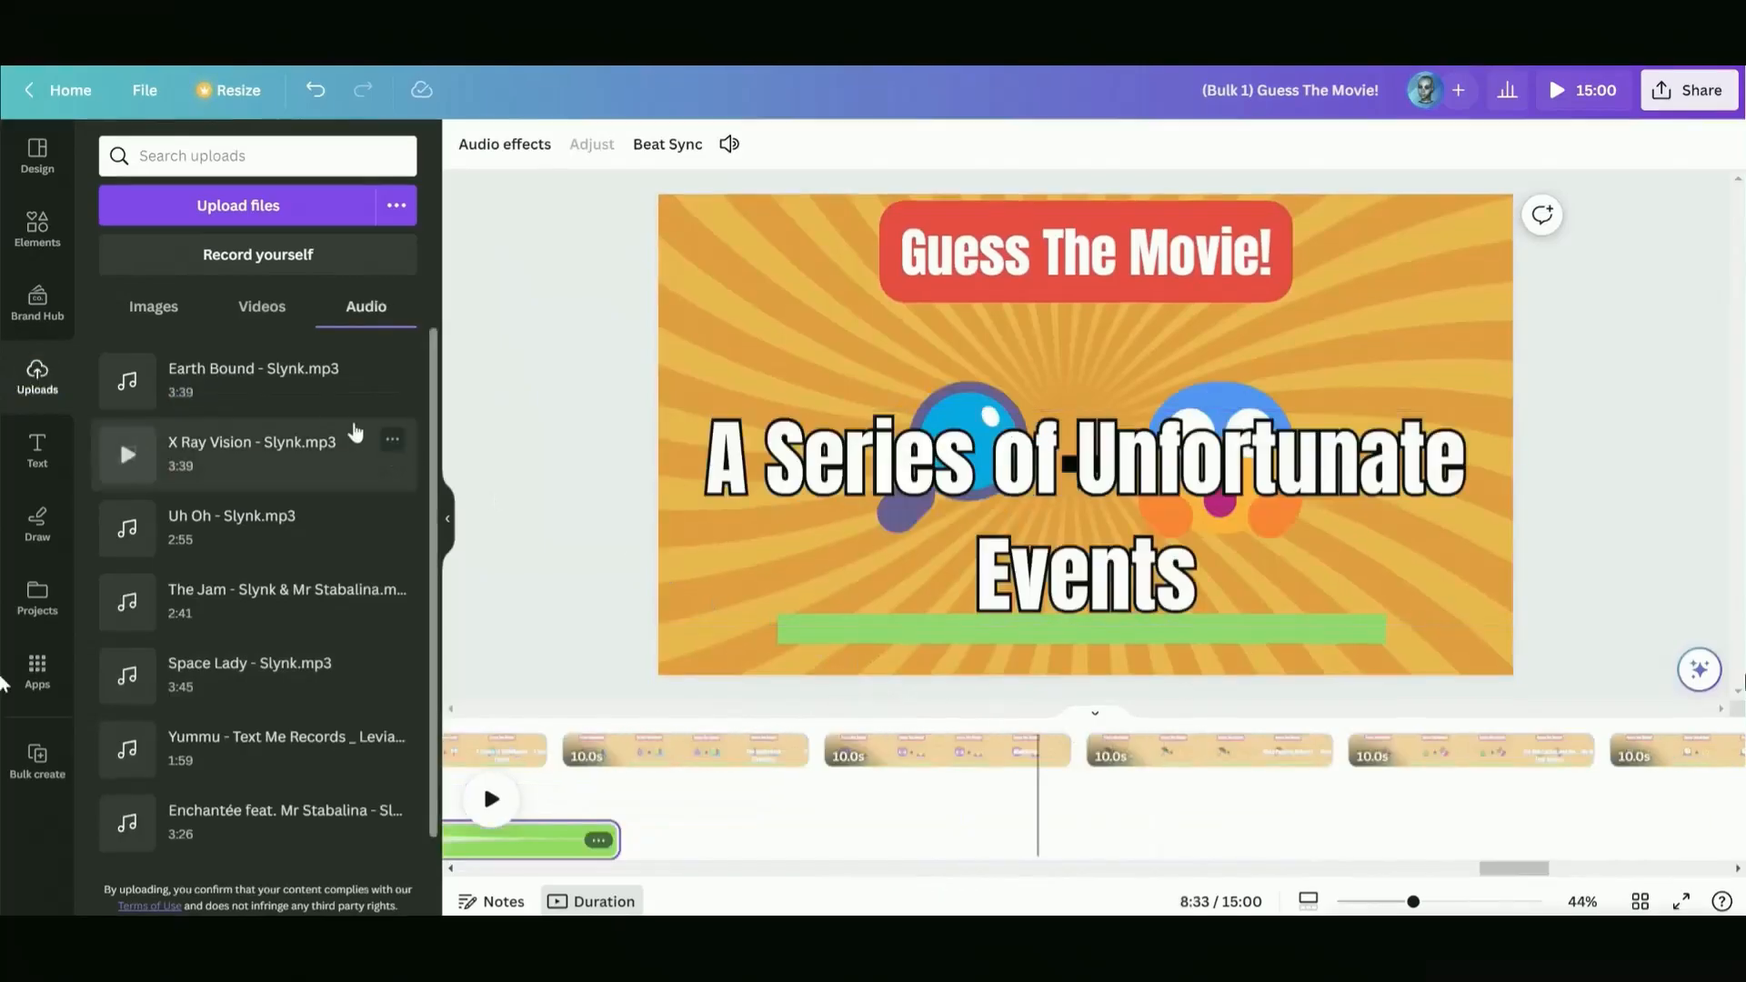
left_click_drag(257, 378, 560, 837)
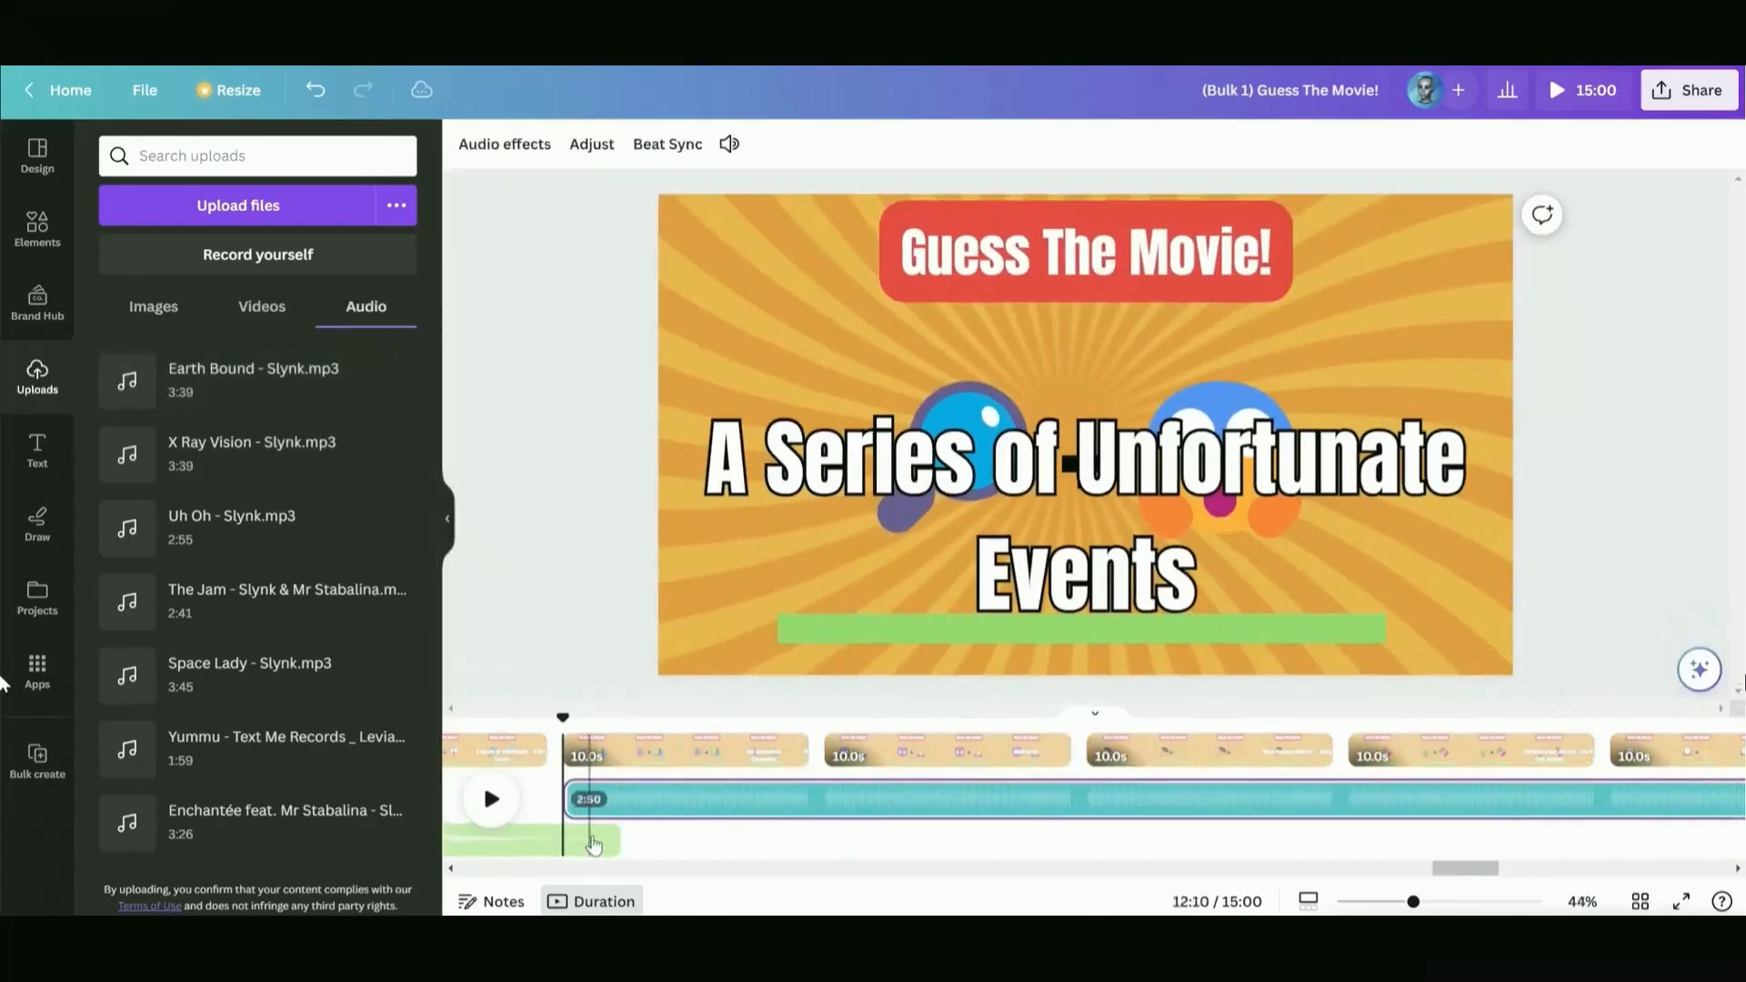
left_click_drag(1464, 878, 1673, 866)
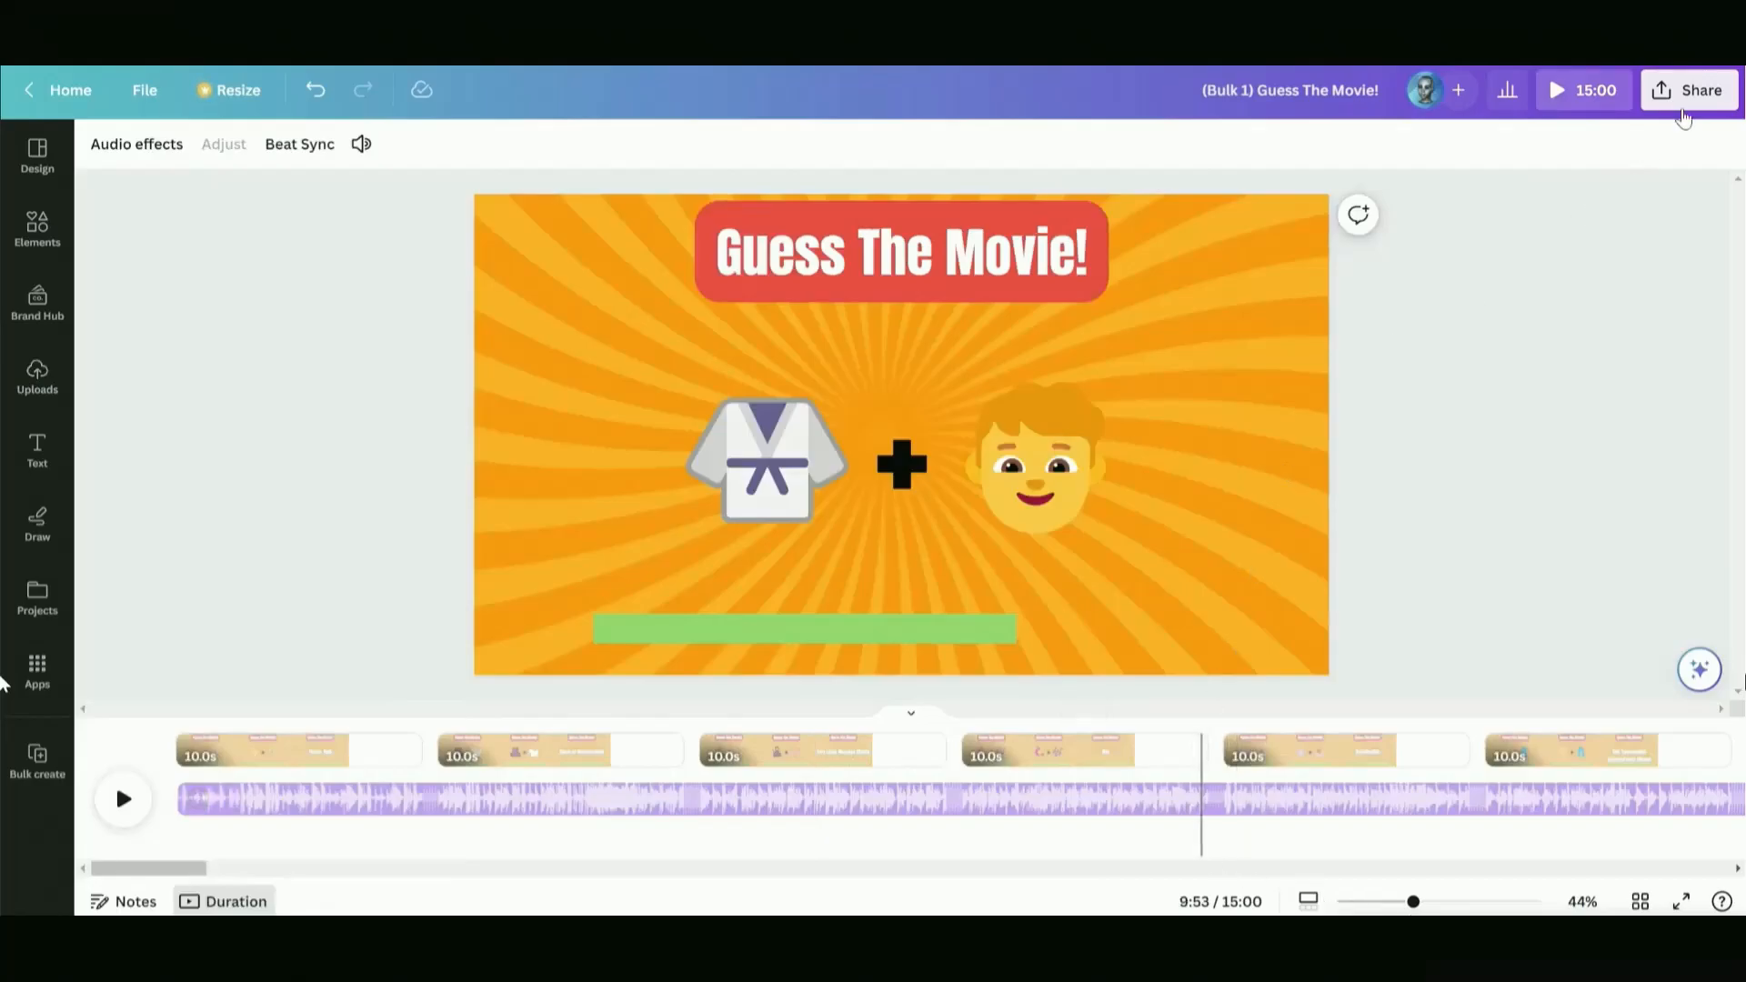
Download all 90 pages as one MP4 video at 1080p (HD) quality
left_click(1688, 90)
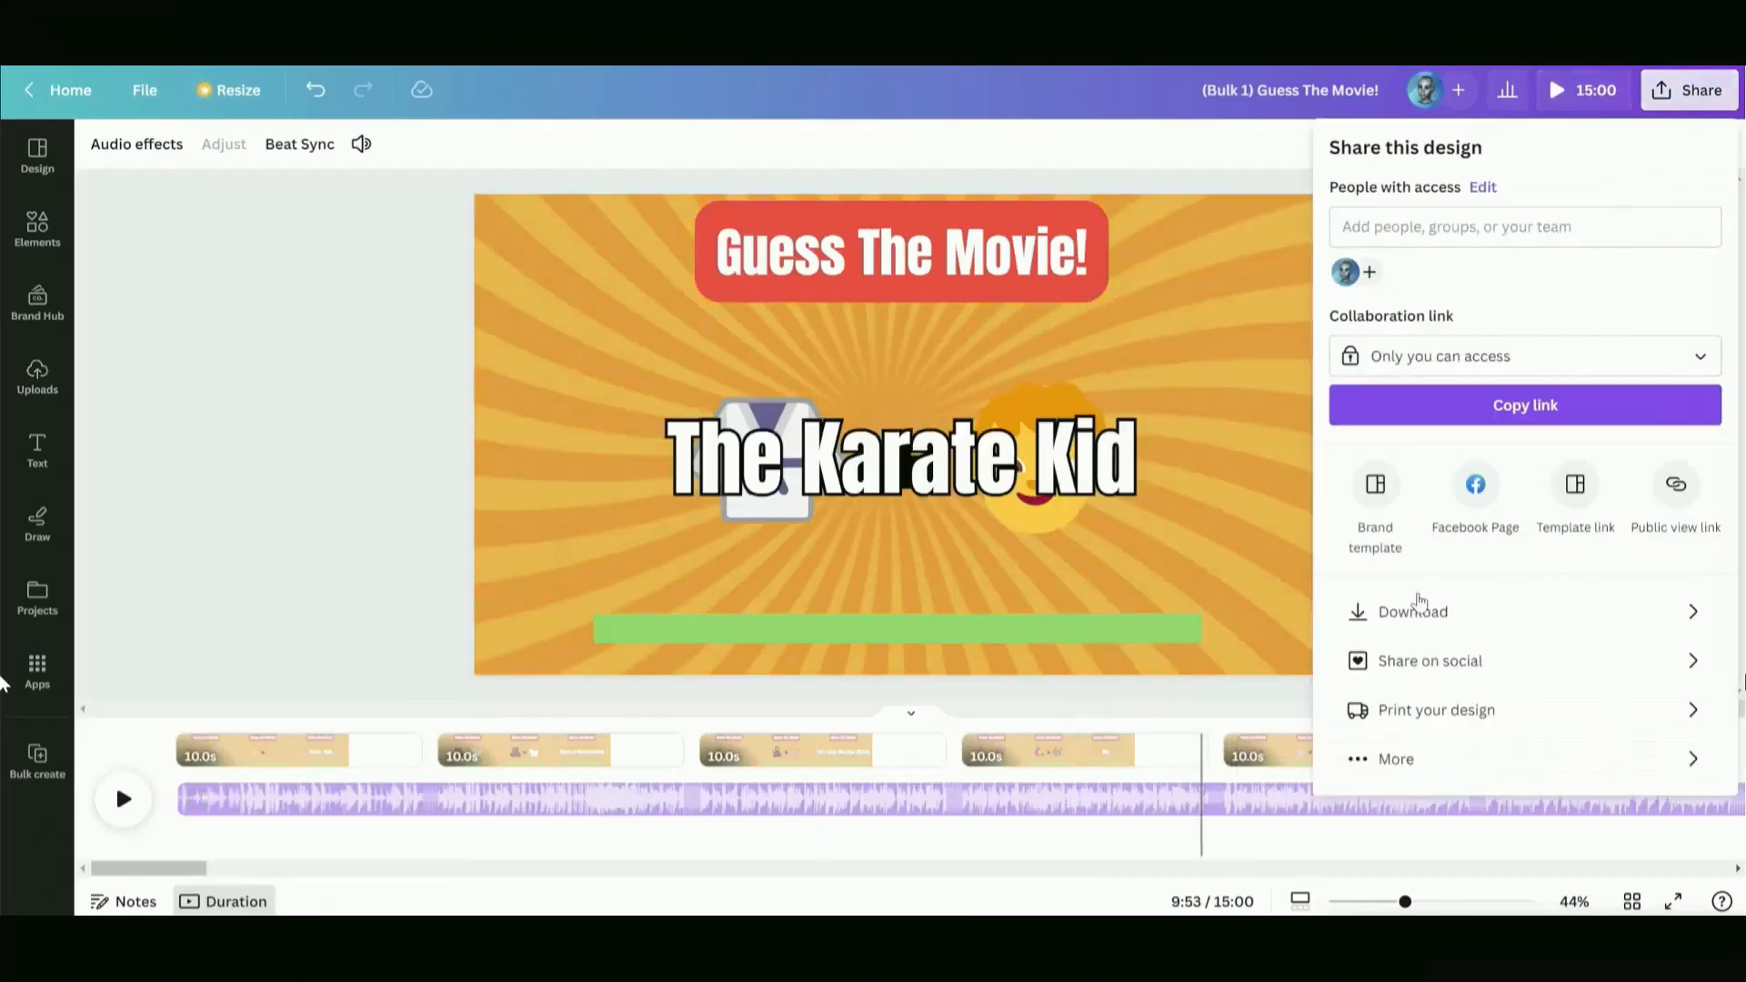
left_click(1443, 621)
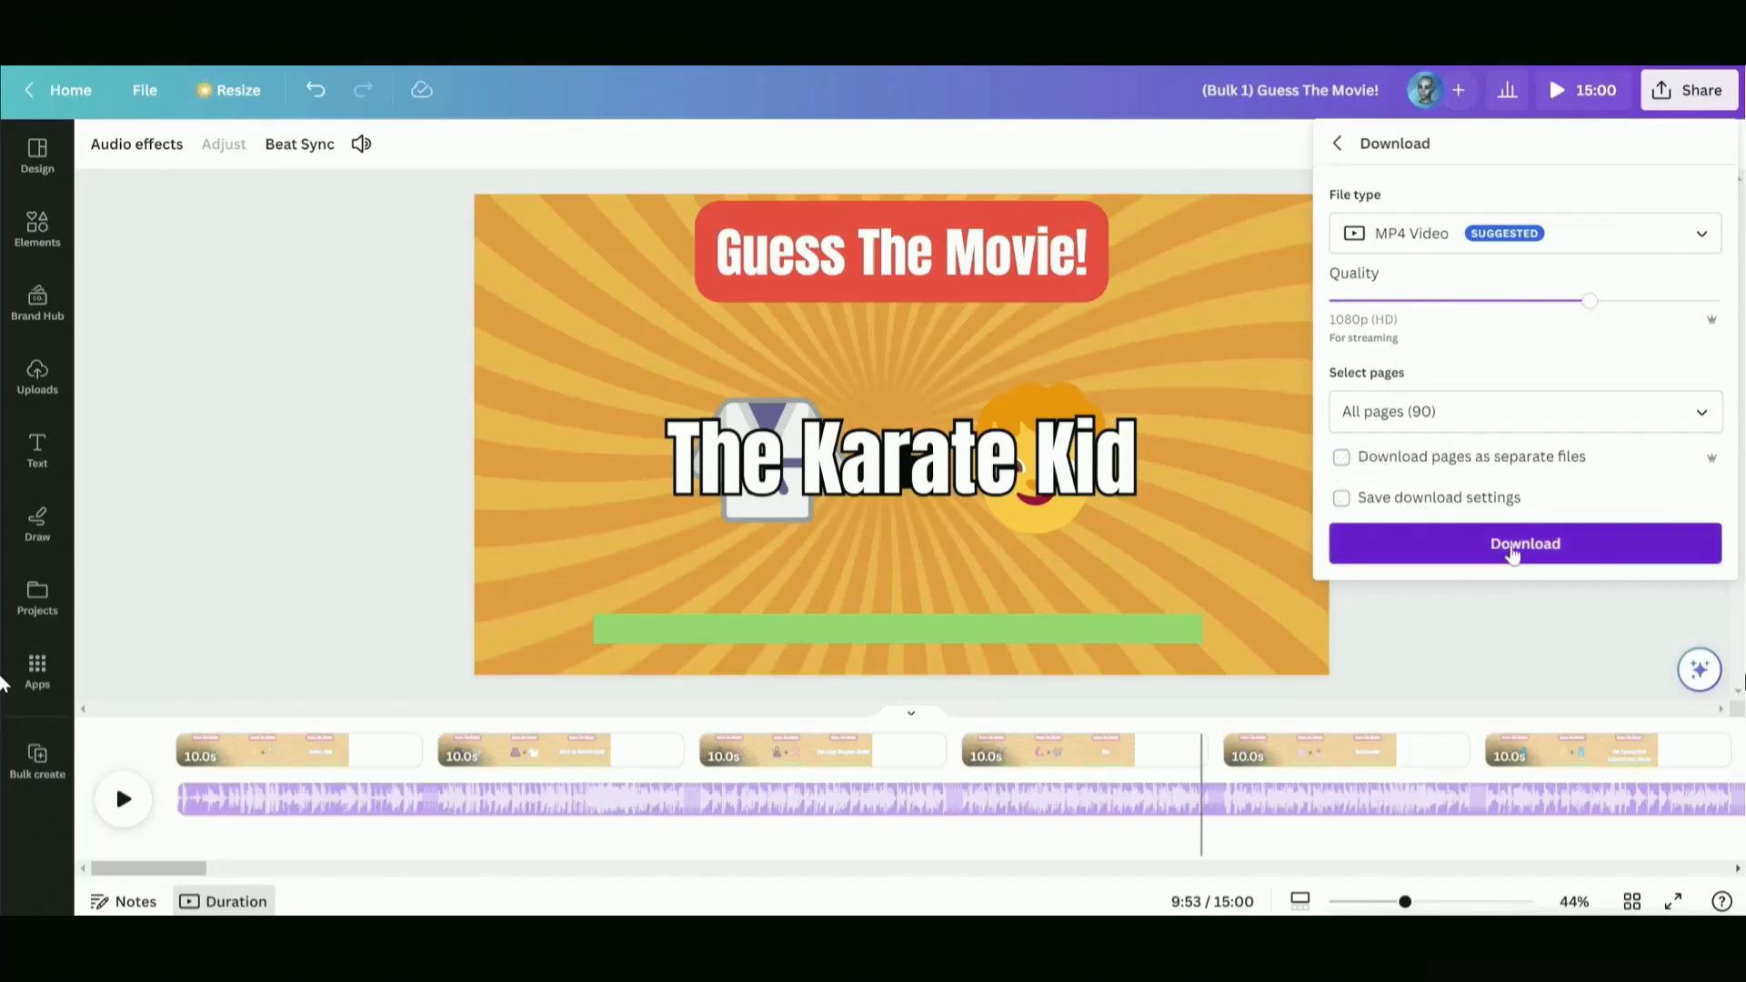
left_click(1515, 553)
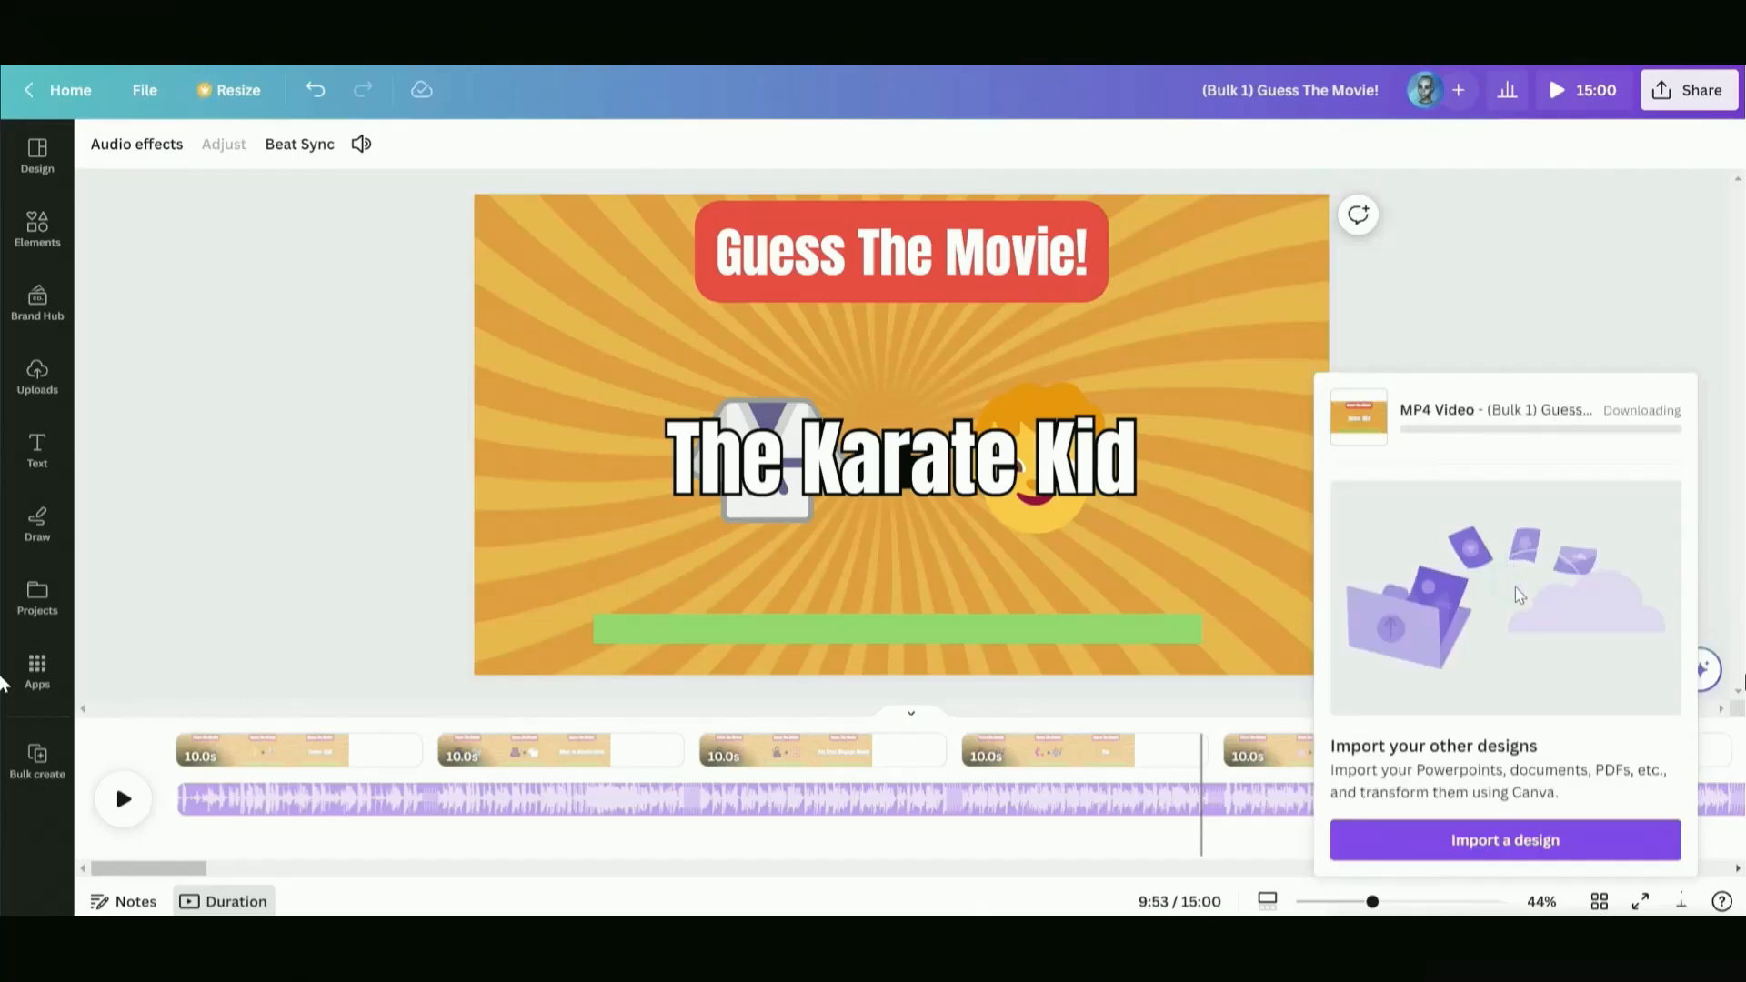